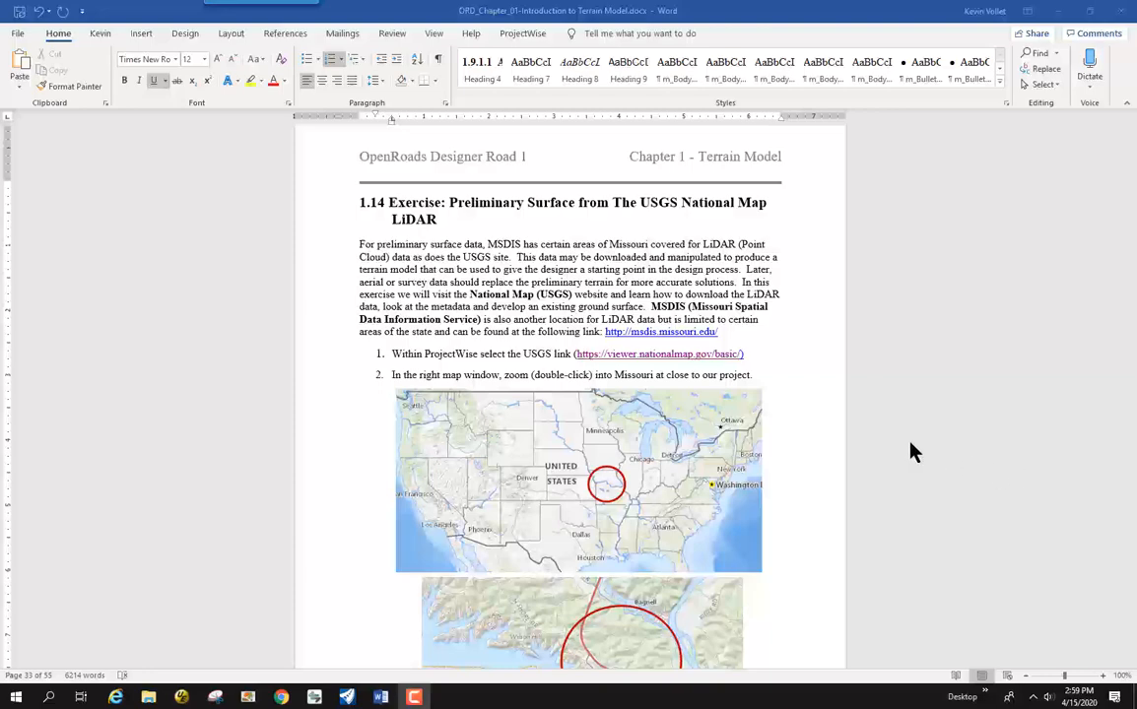
# Open the USGS National Map viewer from the link in exercise step 1 and maximize its browser window
pyautogui.click(637, 361)
pyautogui.keyDown('ctrl'); pyautogui.click(739, 355); pyautogui.keyUp('ctrl')
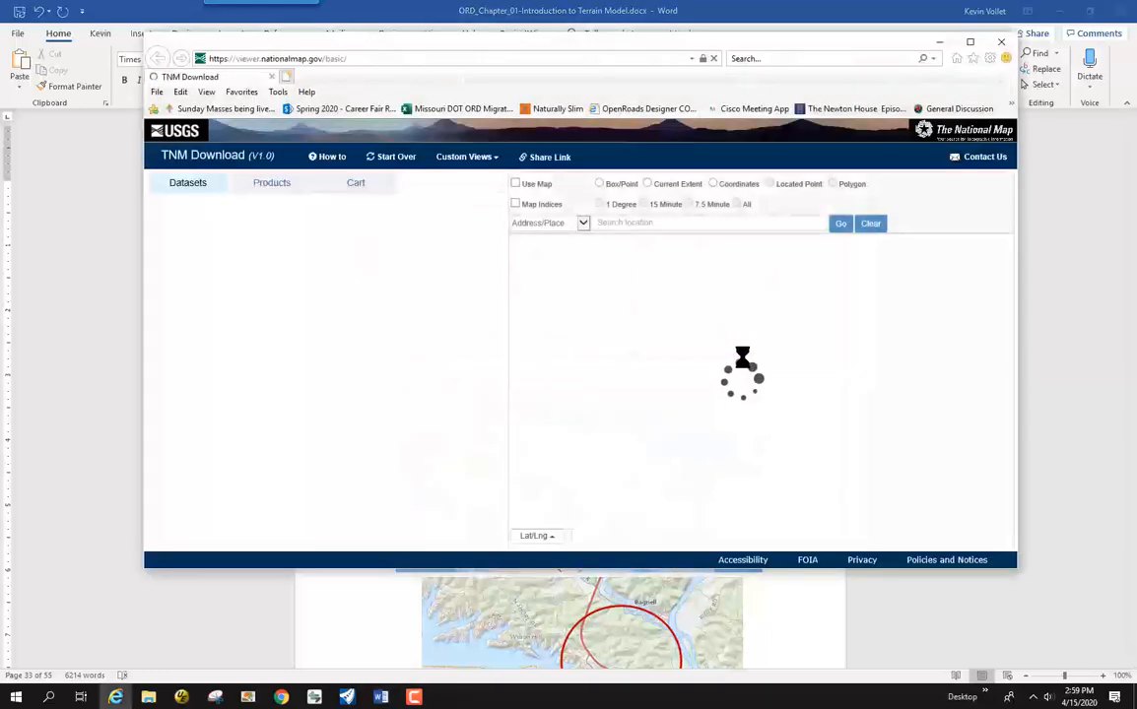
pyautogui.click(969, 41)
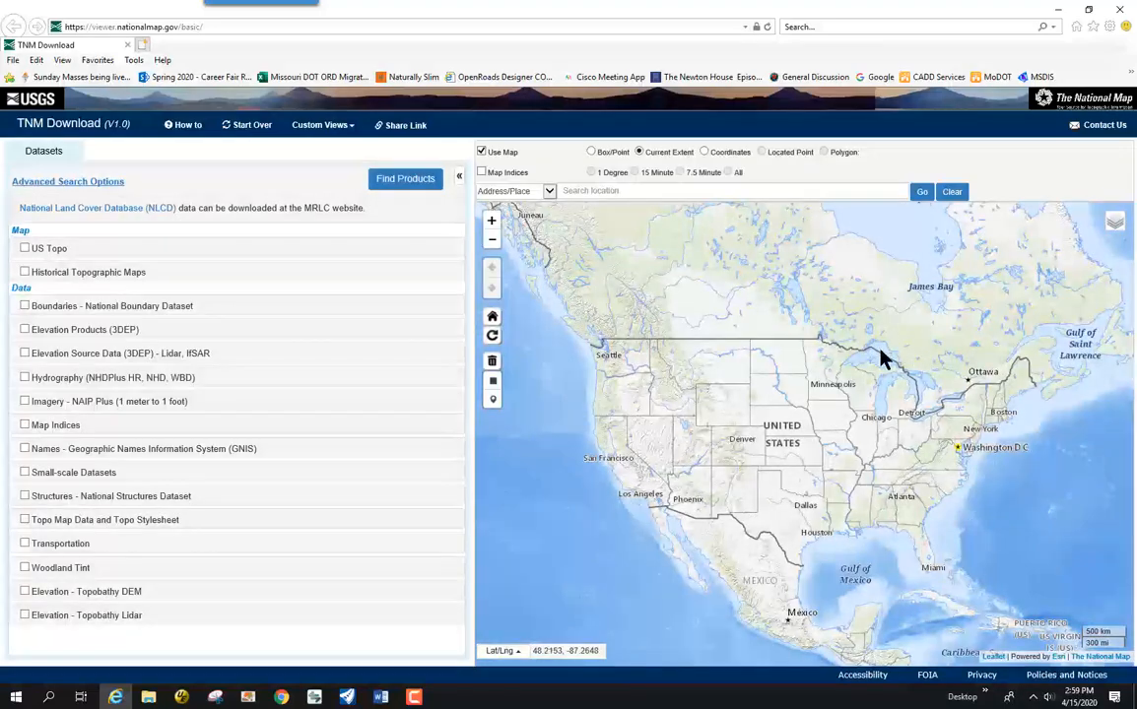
# Find Lidar Point Cloud (LPC) products from Elevation Source Data (3DEP) for the map extent around Highway 54 north of Lake Ozark, Missouri
pyautogui.scroll(1, 848, 455)
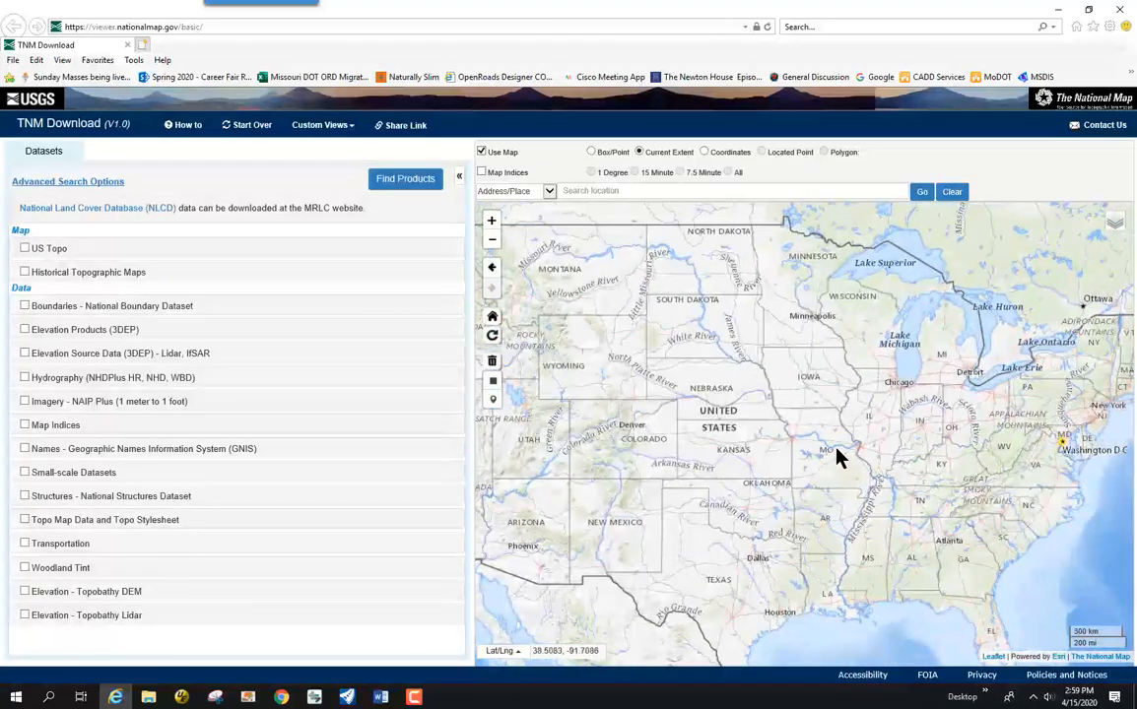
pyautogui.scroll(2, 838, 457)
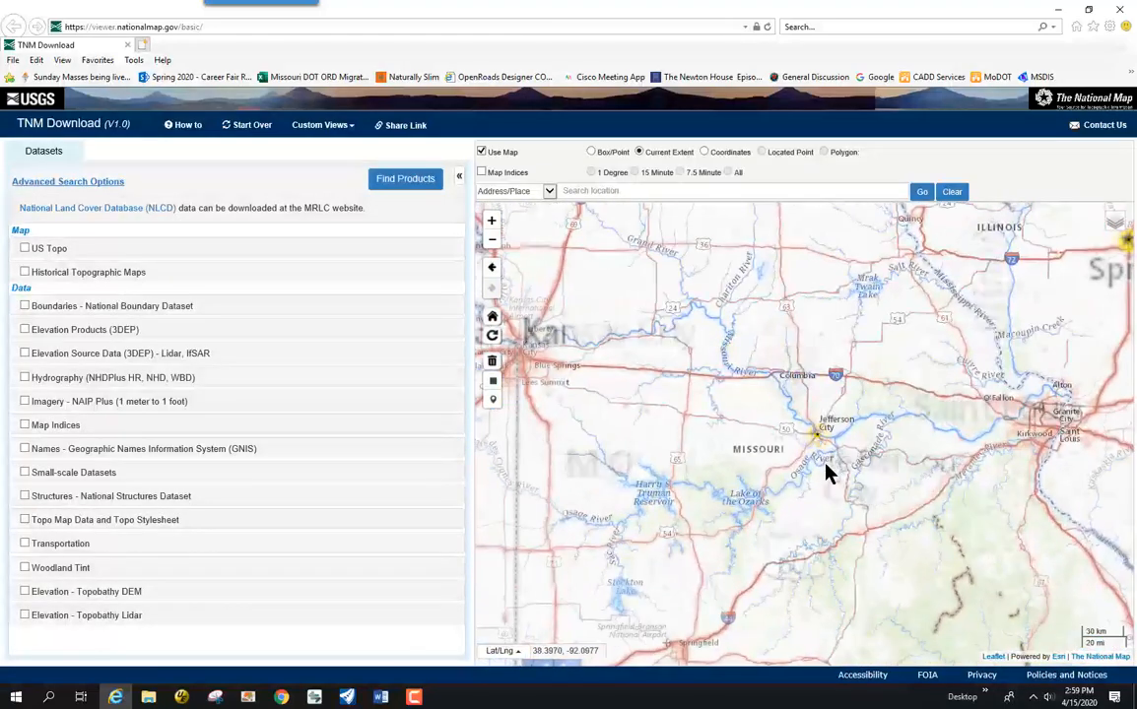
pyautogui.scroll(1, 756, 512)
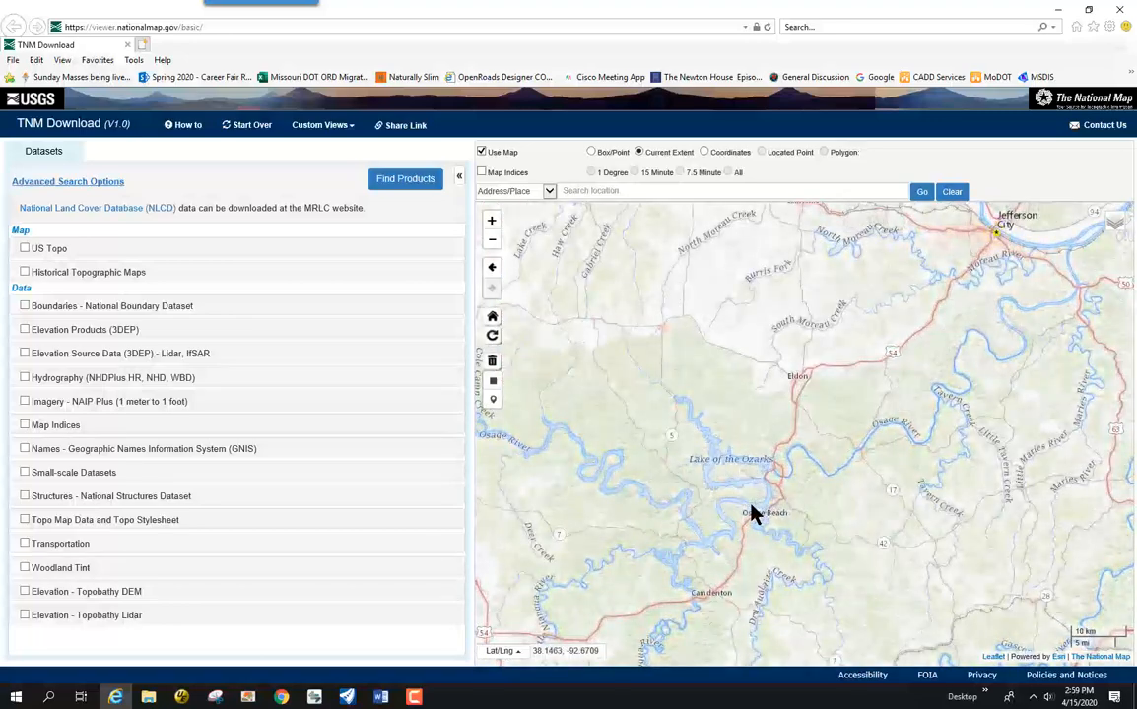
pyautogui.scroll(2, 779, 476)
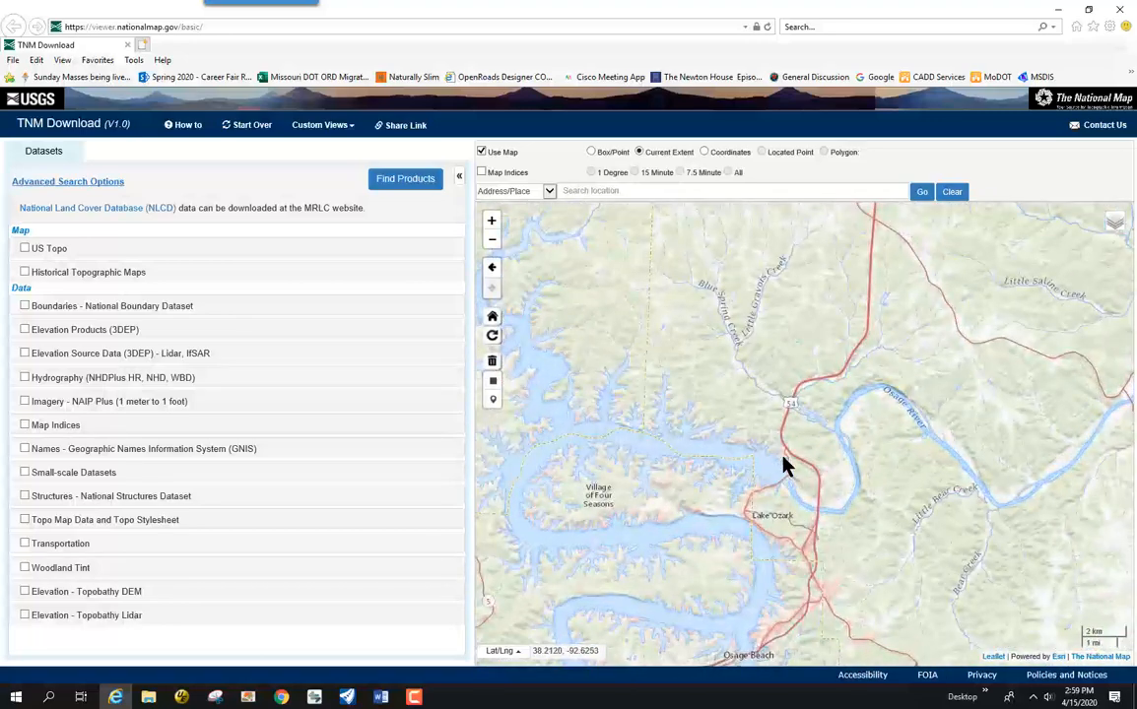
pyautogui.scroll(2, 785, 464)
pyautogui.scroll(1, 798, 502)
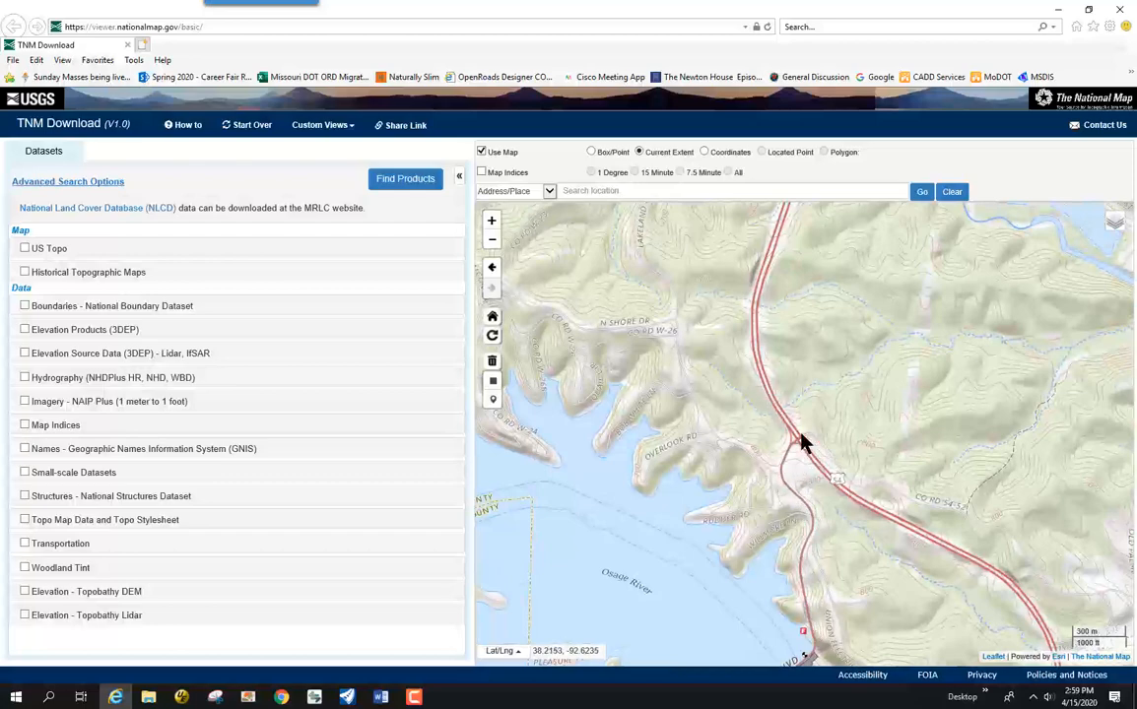
pyautogui.moveTo(896, 430); pyautogui.dragTo(894, 404)
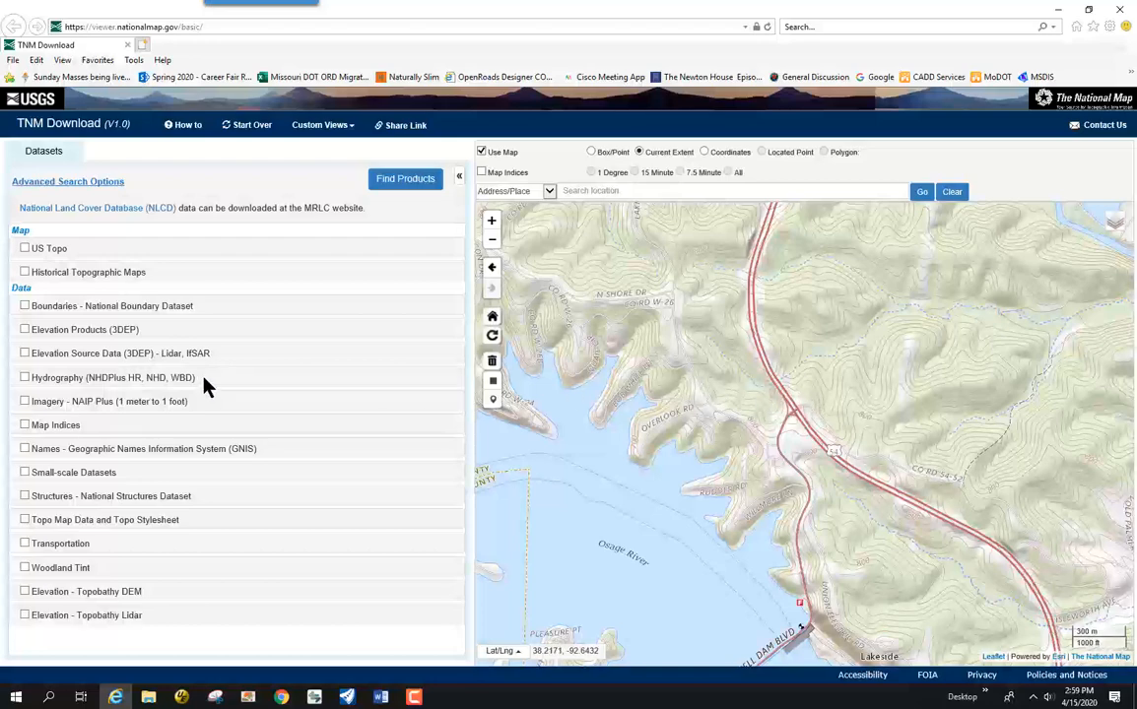
pyautogui.click(25, 353)
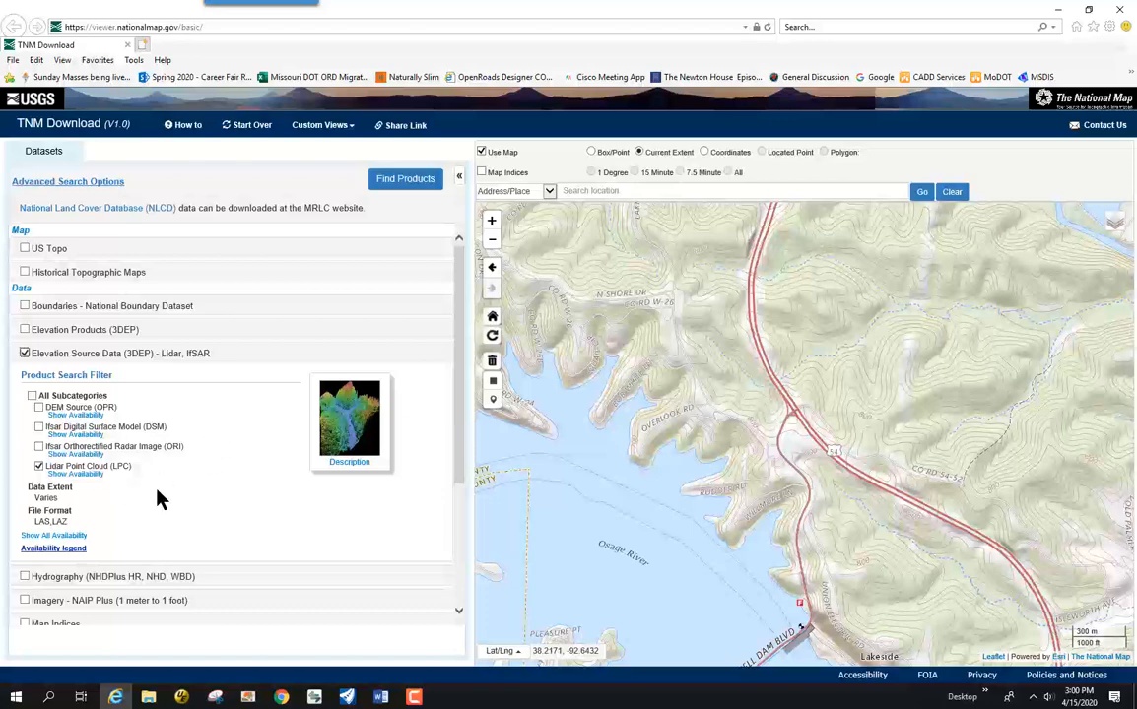
pyautogui.click(404, 189)
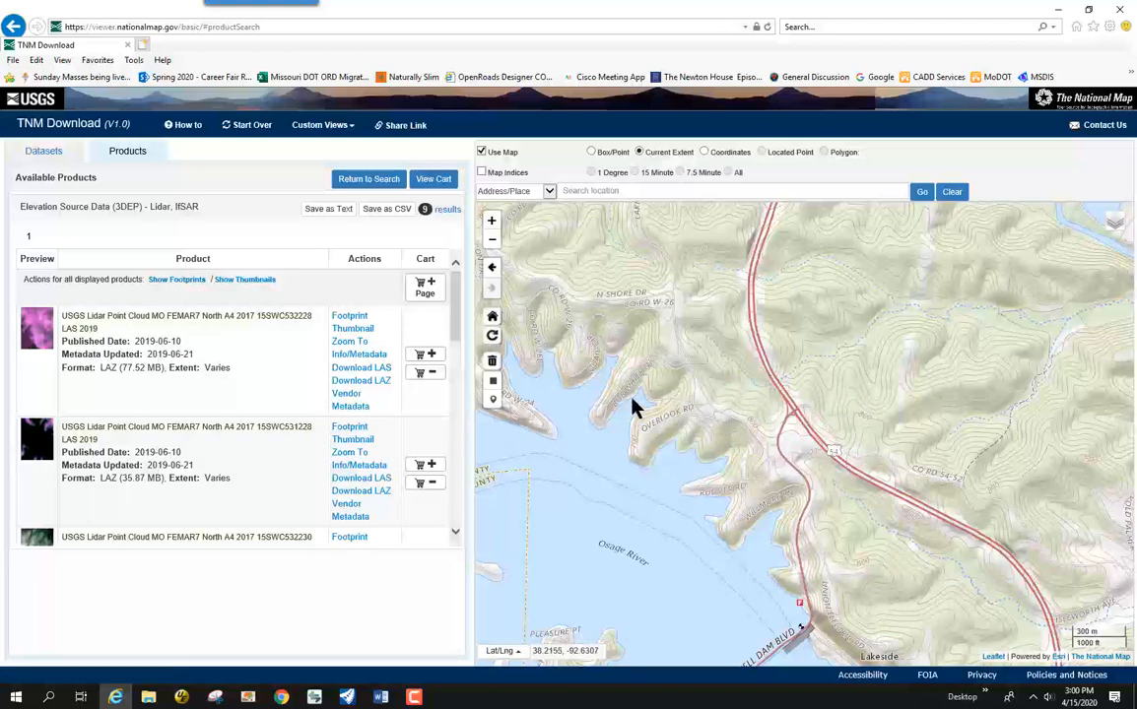
# Preview the thumbnails of the first two lidar products and the footprint of tile 15SWC532228 on the map, hiding each again
pyautogui.click(350, 331)
pyautogui.click(352, 331)
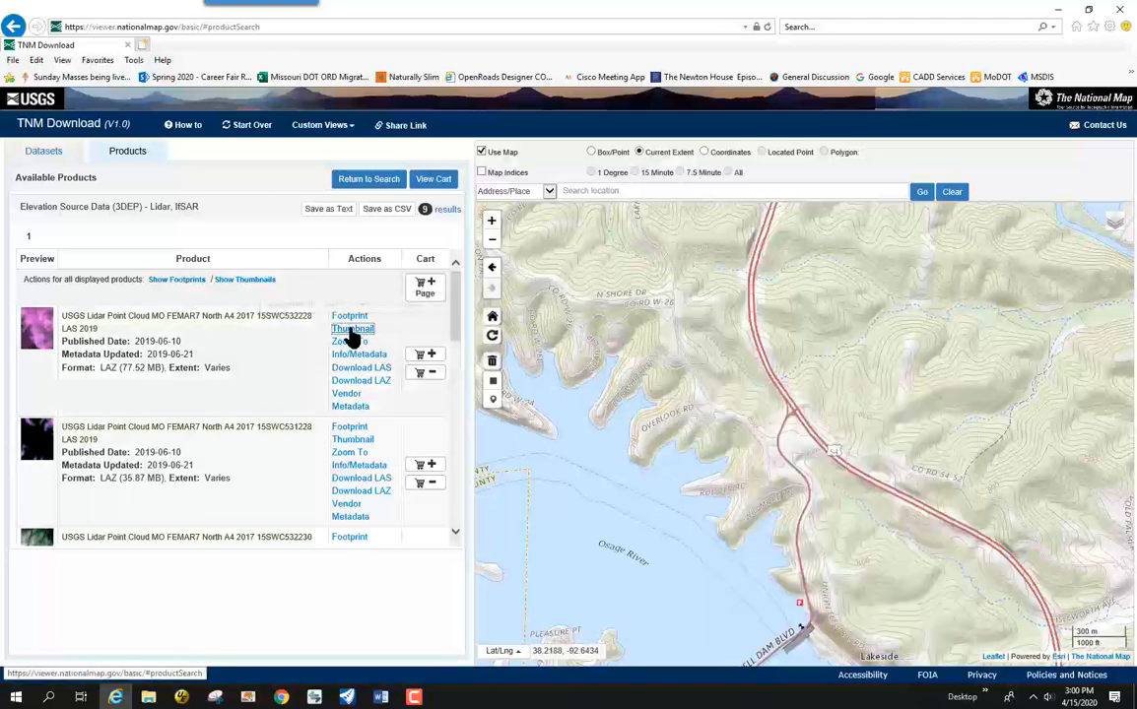
pyautogui.click(353, 441)
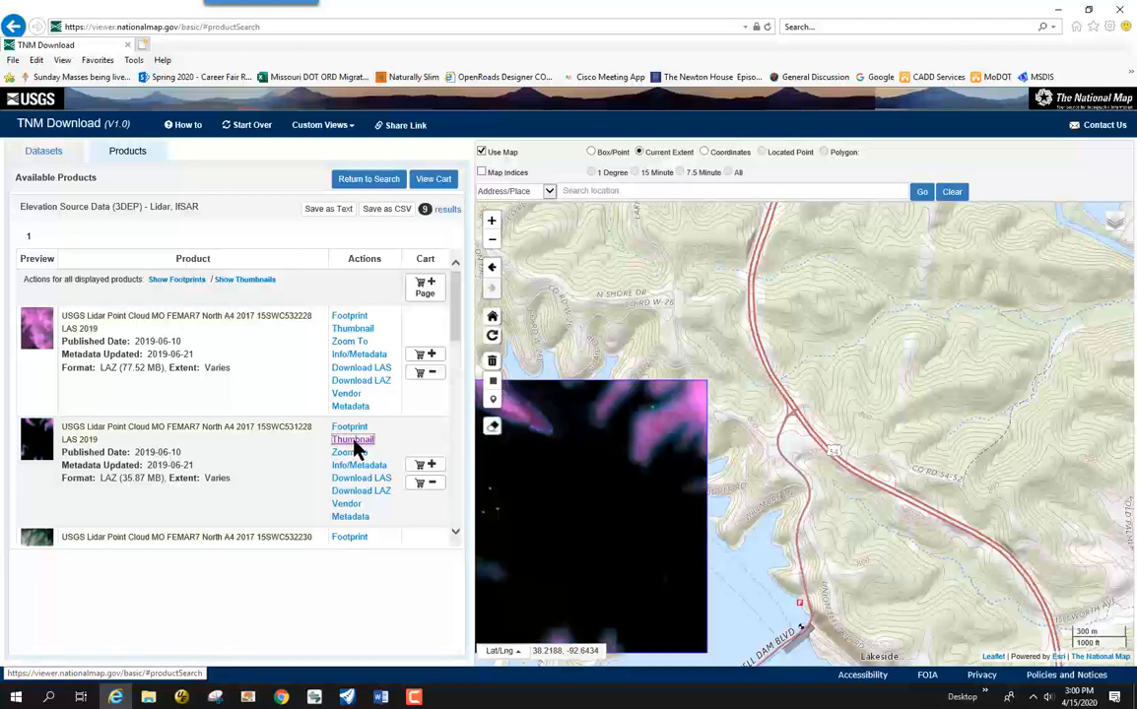
pyautogui.click(355, 442)
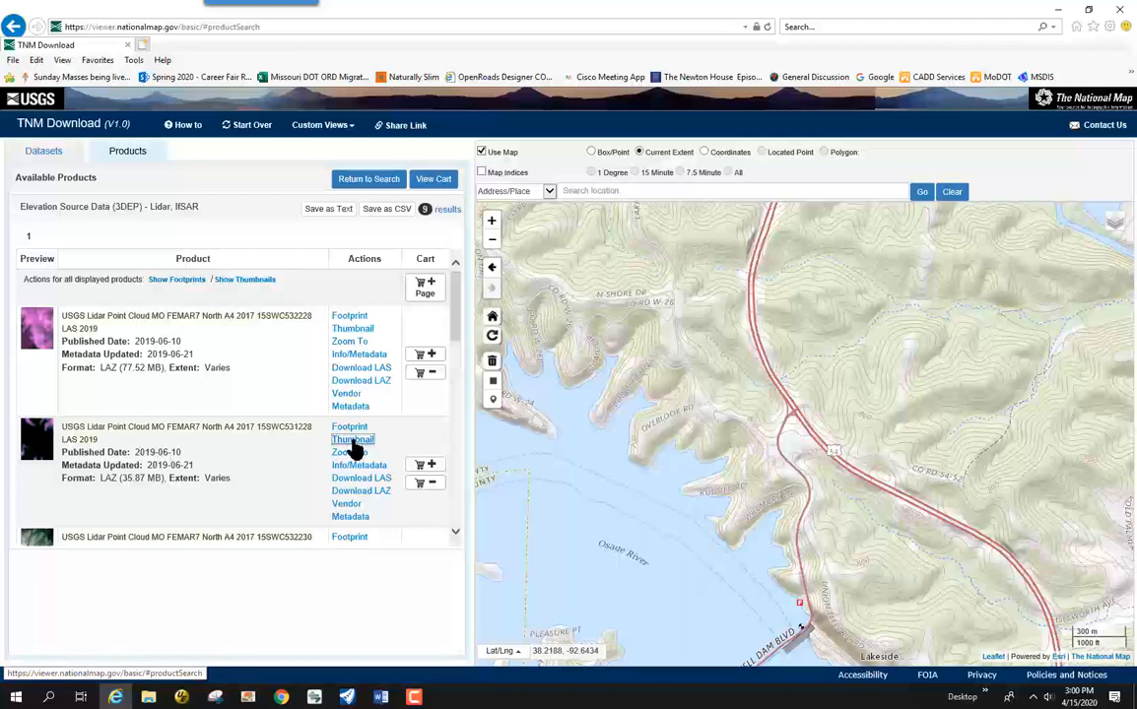
pyautogui.click(354, 331)
pyautogui.click(355, 331)
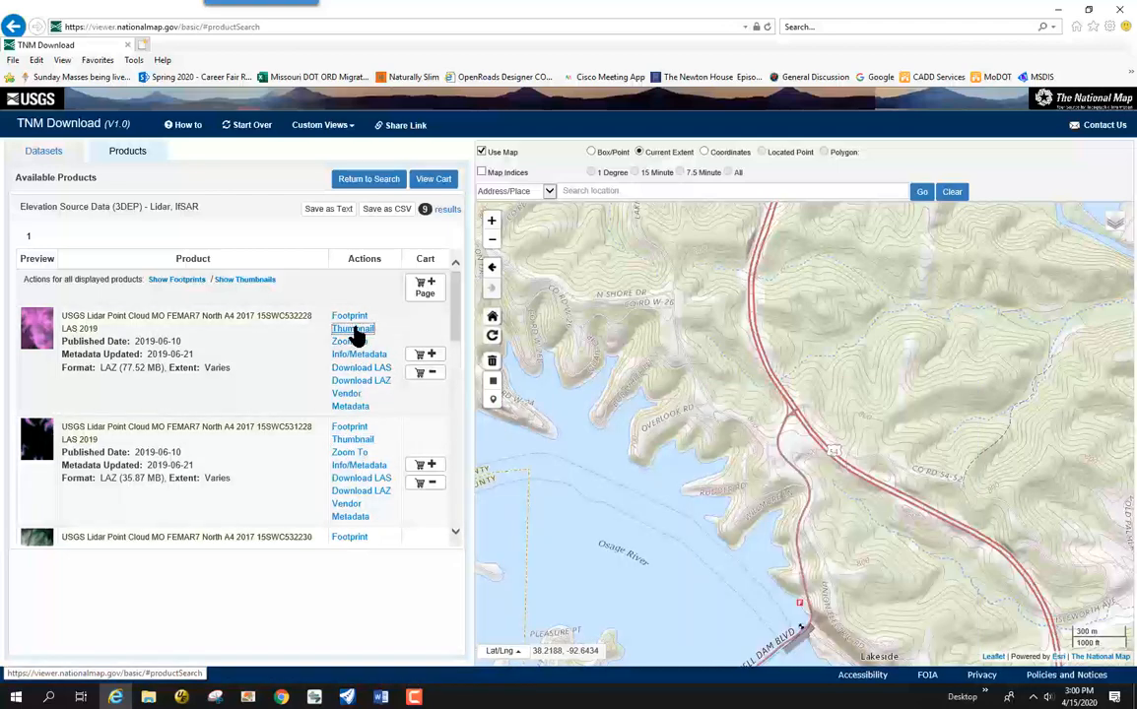
pyautogui.click(353, 318)
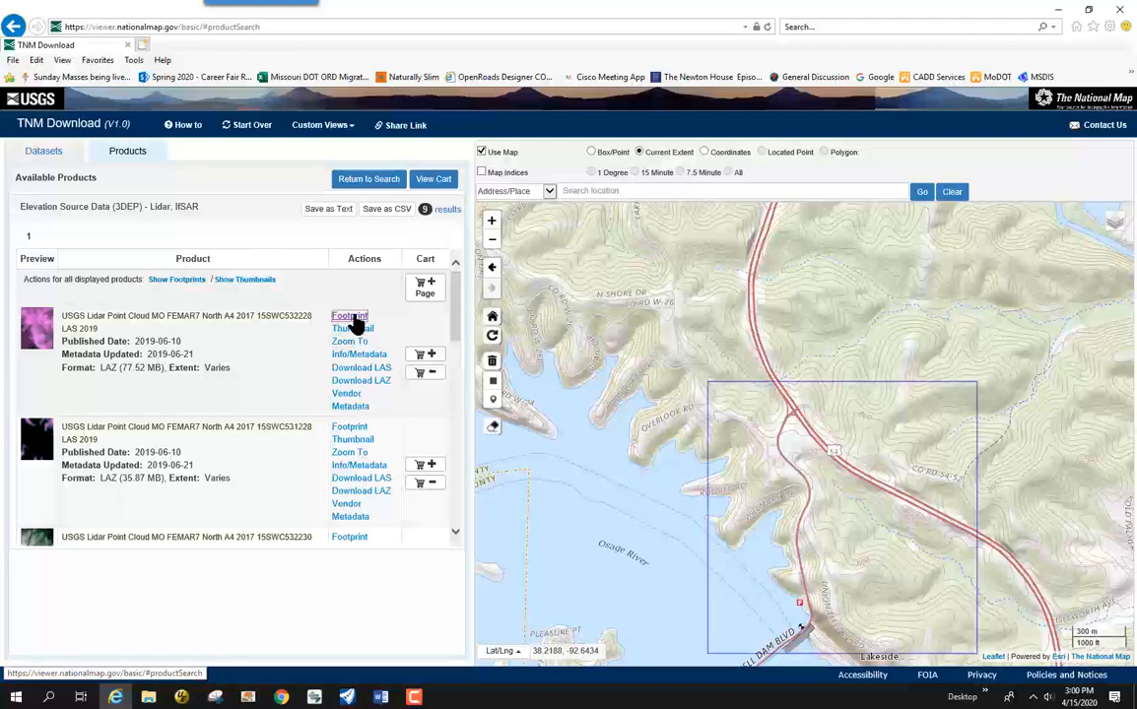
pyautogui.click(353, 318)
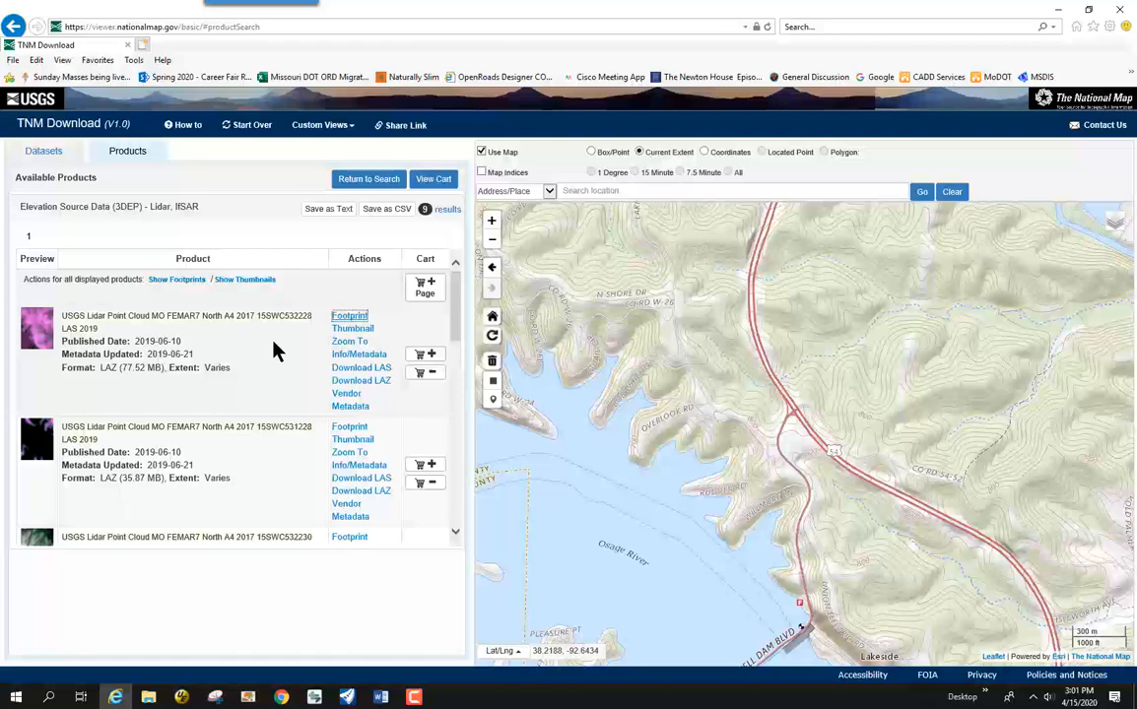
# Download the LAZ file of lidar tile 15SWC532228 to the Desktop under its default file name
pyautogui.click(373, 383)
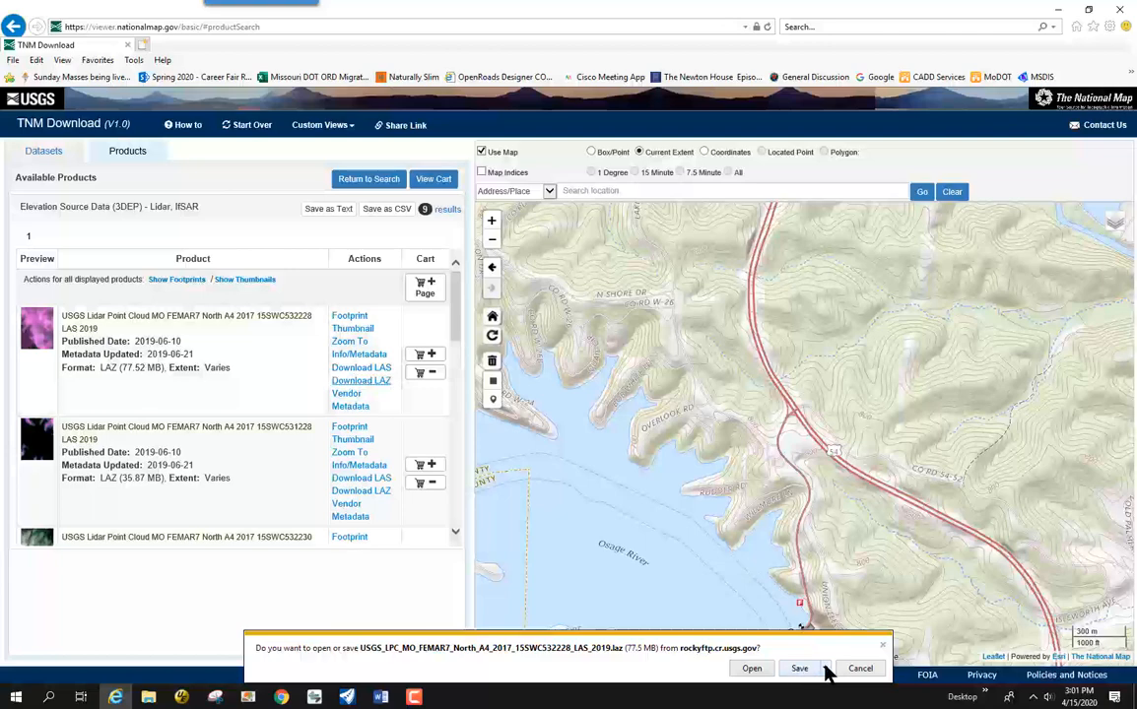
pyautogui.click(826, 669)
pyautogui.click(855, 658)
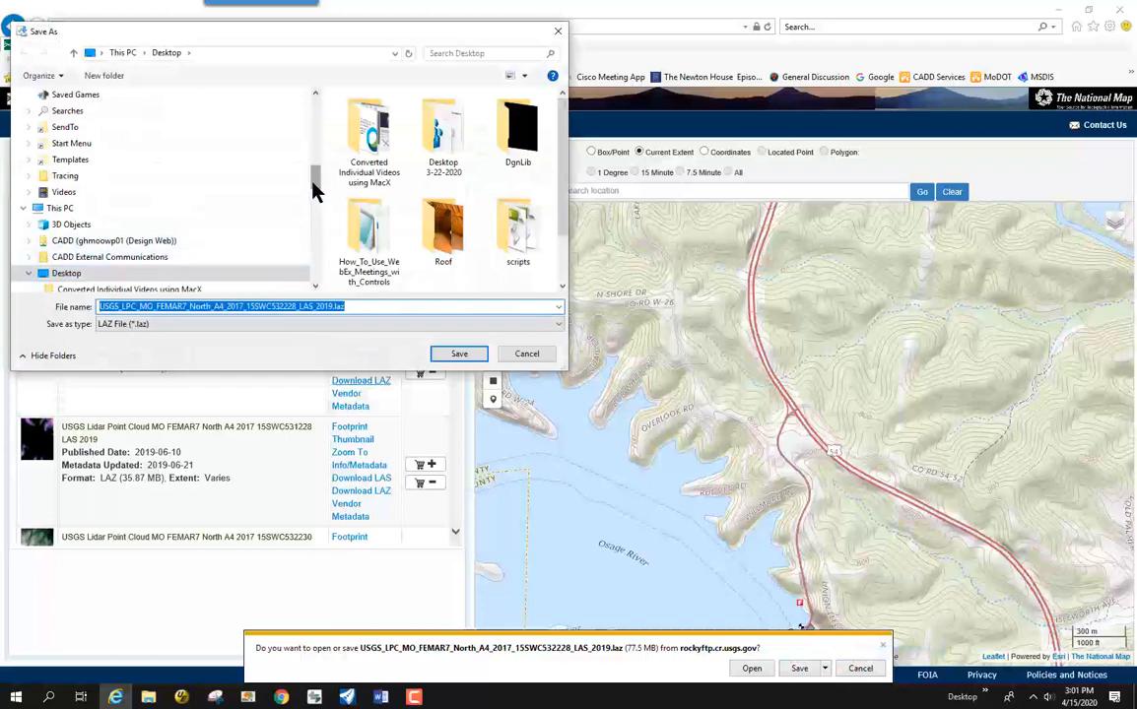
pyautogui.moveTo(313, 183); pyautogui.dragTo(313, 192)
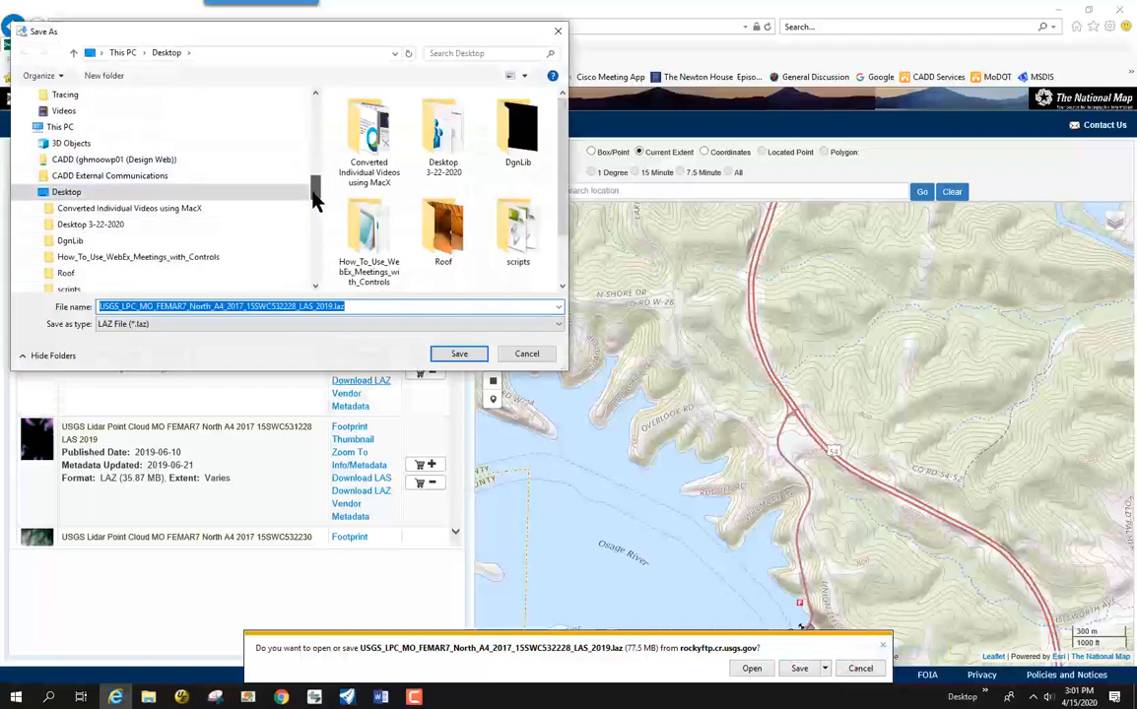
pyautogui.click(456, 355)
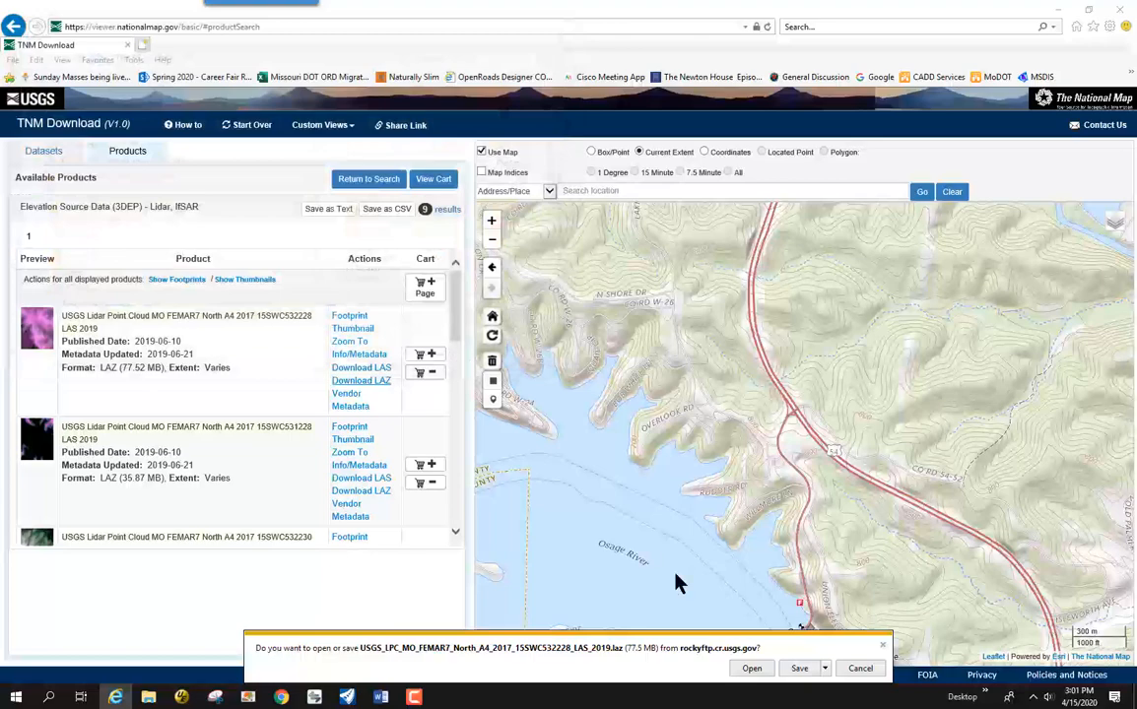
pyautogui.click(753, 669)
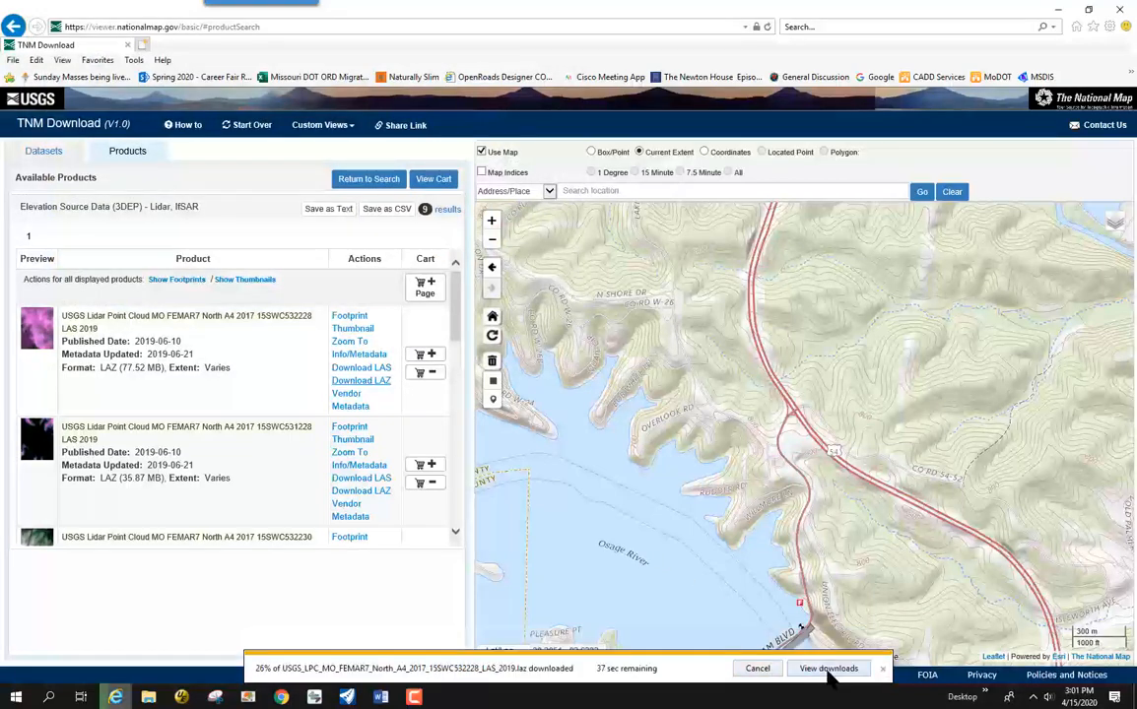
pyautogui.click(829, 669)
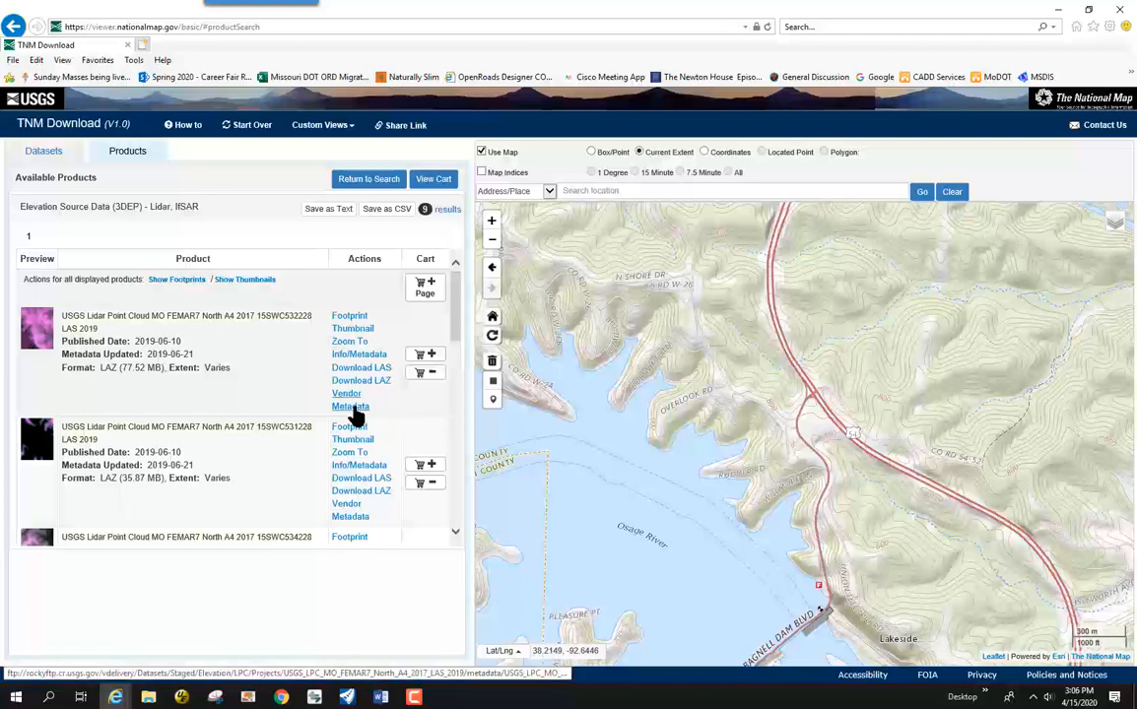
# Download the vendor metadata archive of lidar tile 15SWC532228 to the Desktop as USGS_LPC_MO_FEMAR7_North_A4_2017_LAS_2019.zip
pyautogui.click(348, 407)
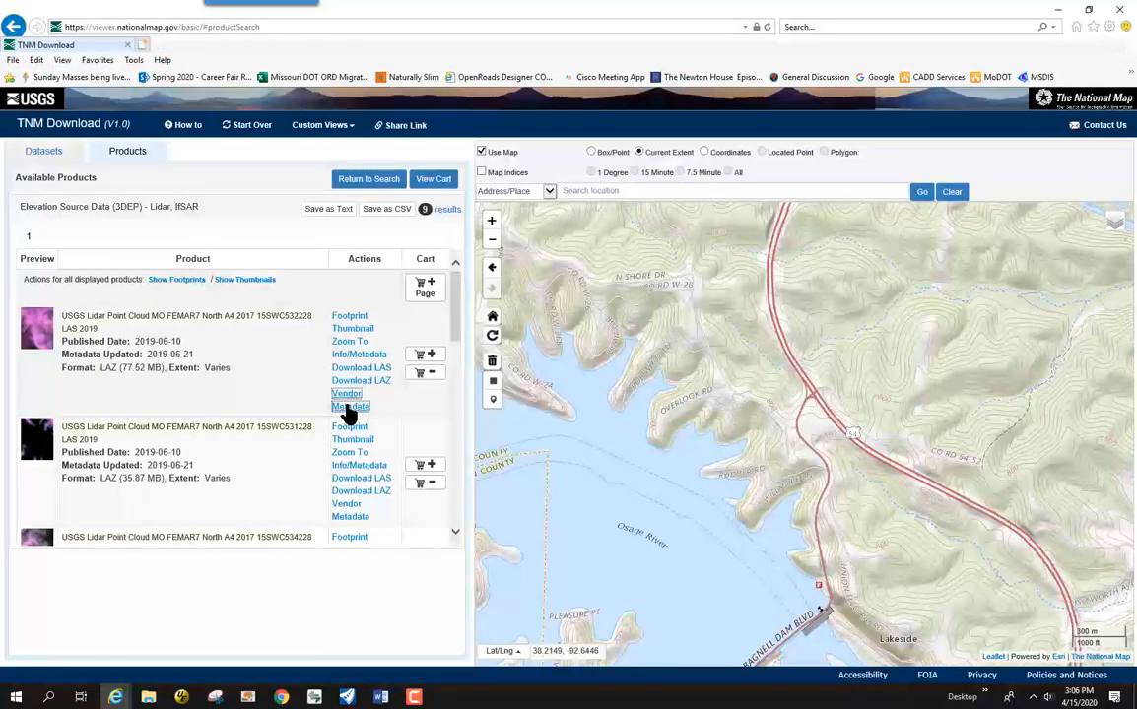
pyautogui.click(812, 669)
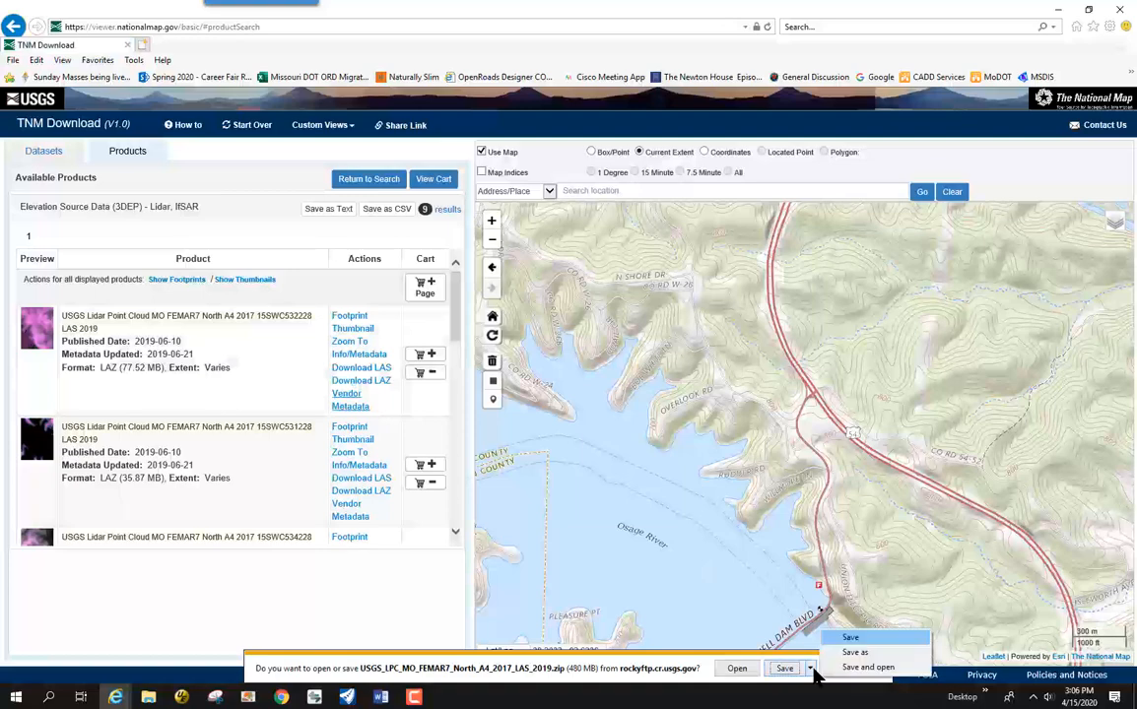
pyautogui.click(848, 653)
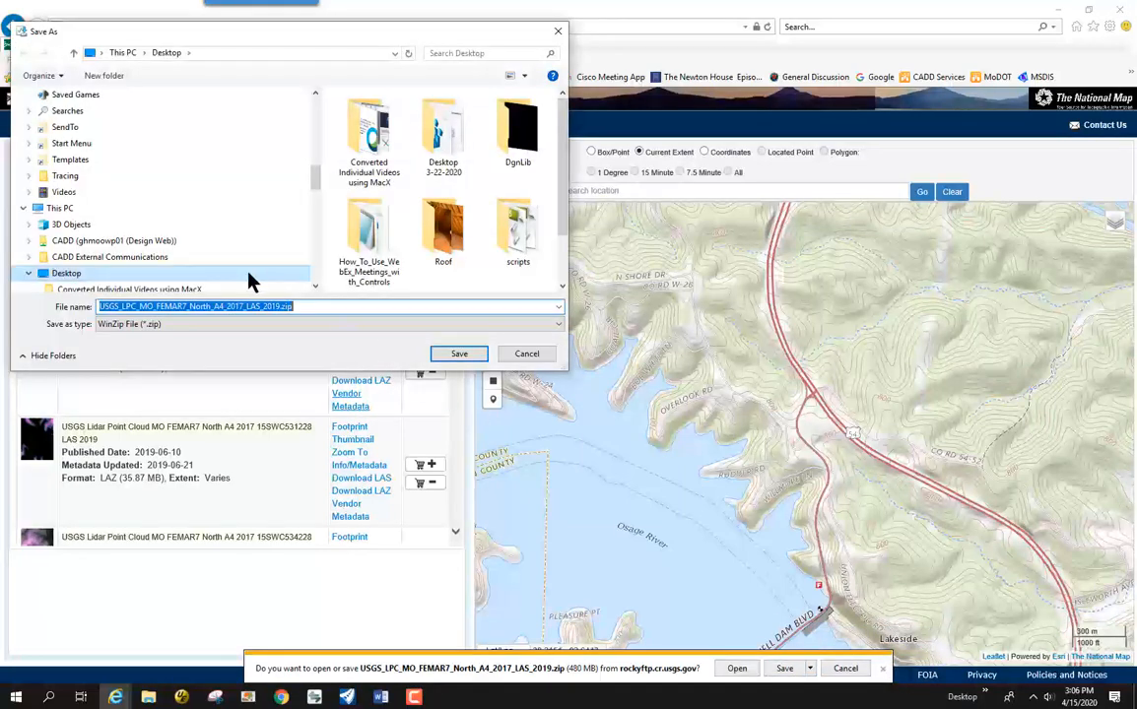
pyautogui.click(478, 359)
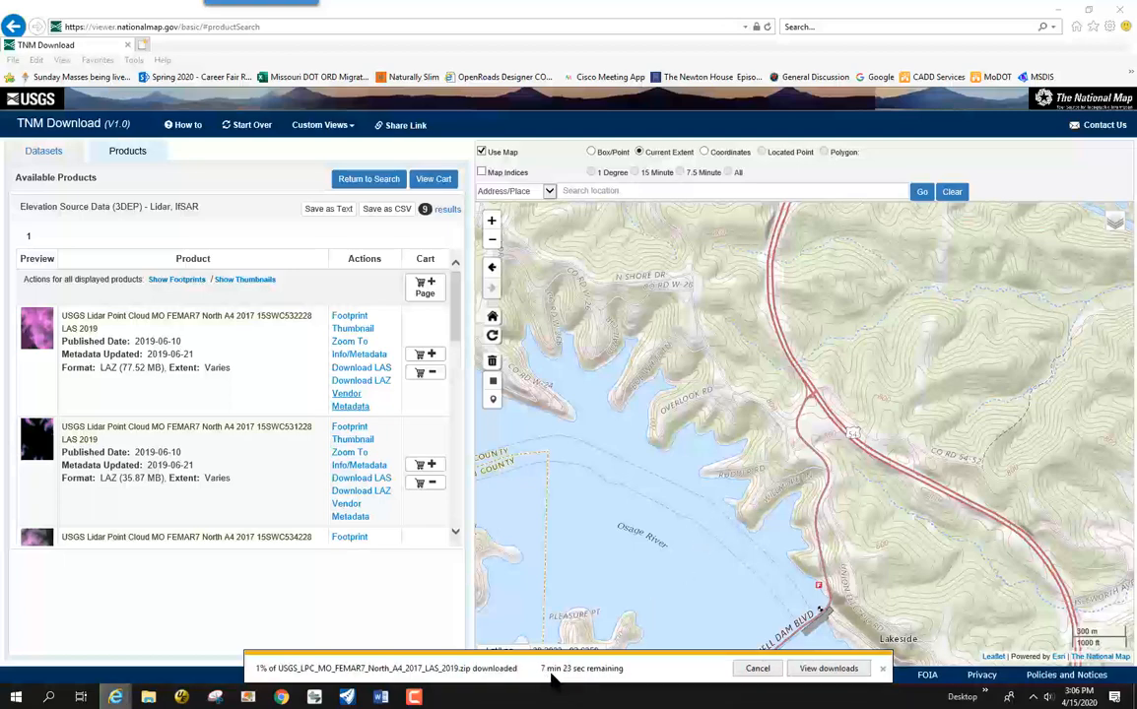
pyautogui.click(838, 669)
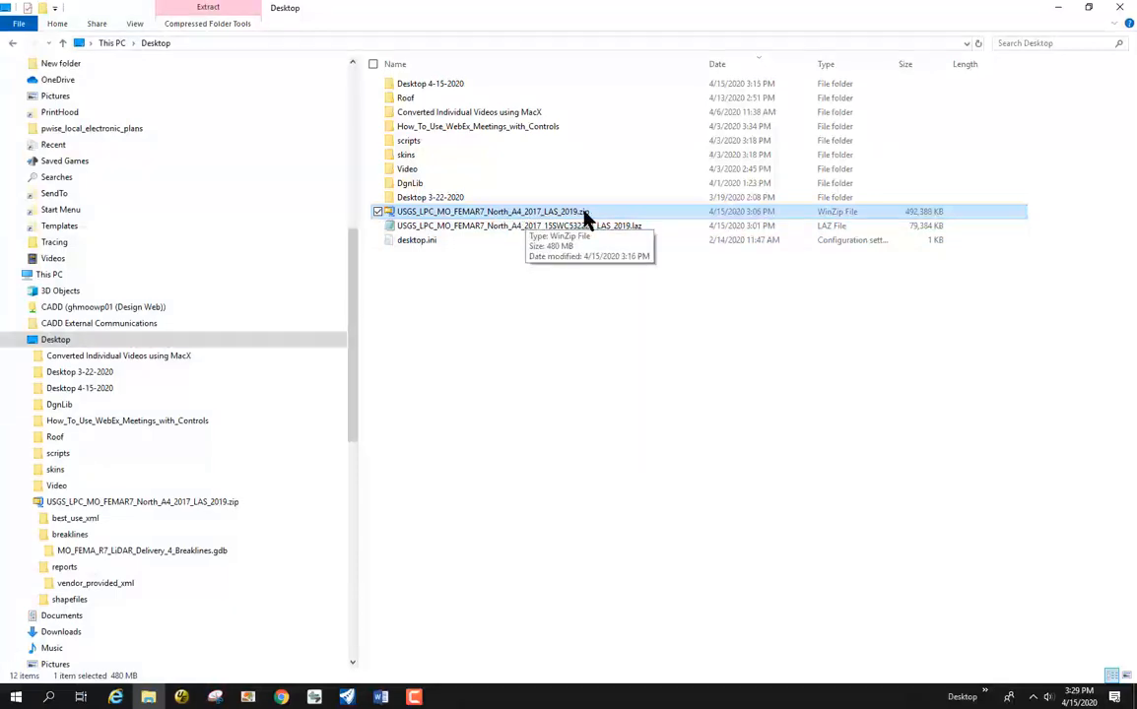
# Open the downloaded archive USGS_LPC_MO_FEMAR7_North_A4_2017_LAS_2019.zip on the Desktop with Windows Explorer
pyautogui.click(492, 234)
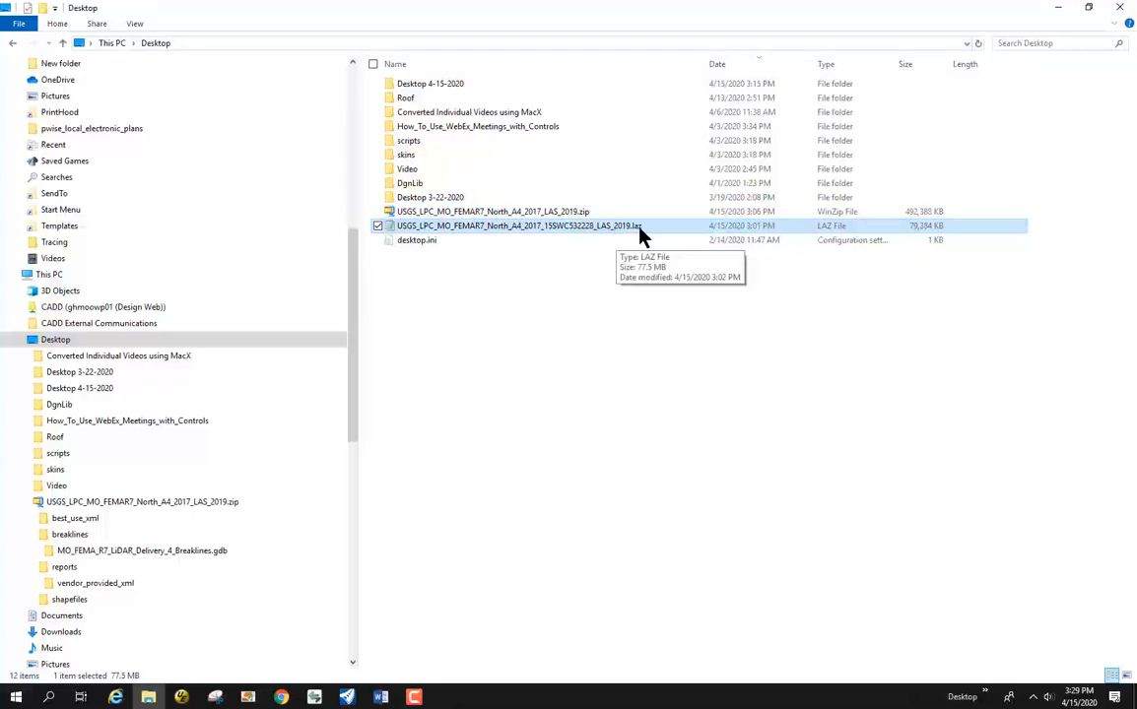
pyautogui.click(504, 217)
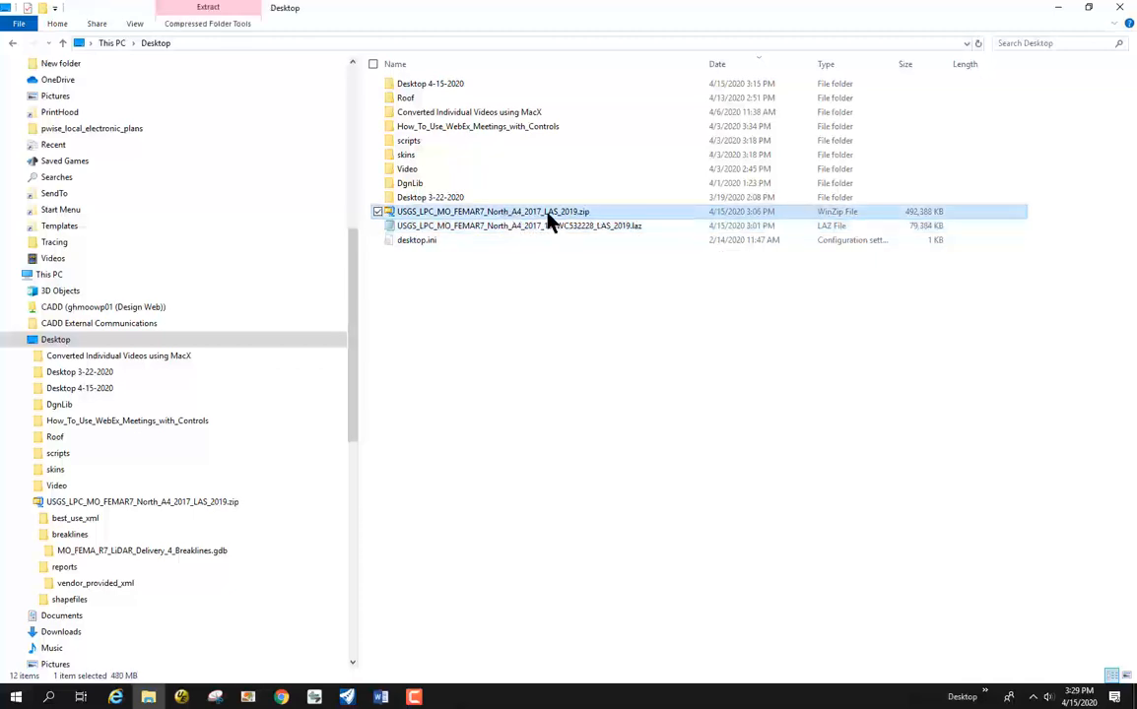
pyautogui.rightClick(517, 217)
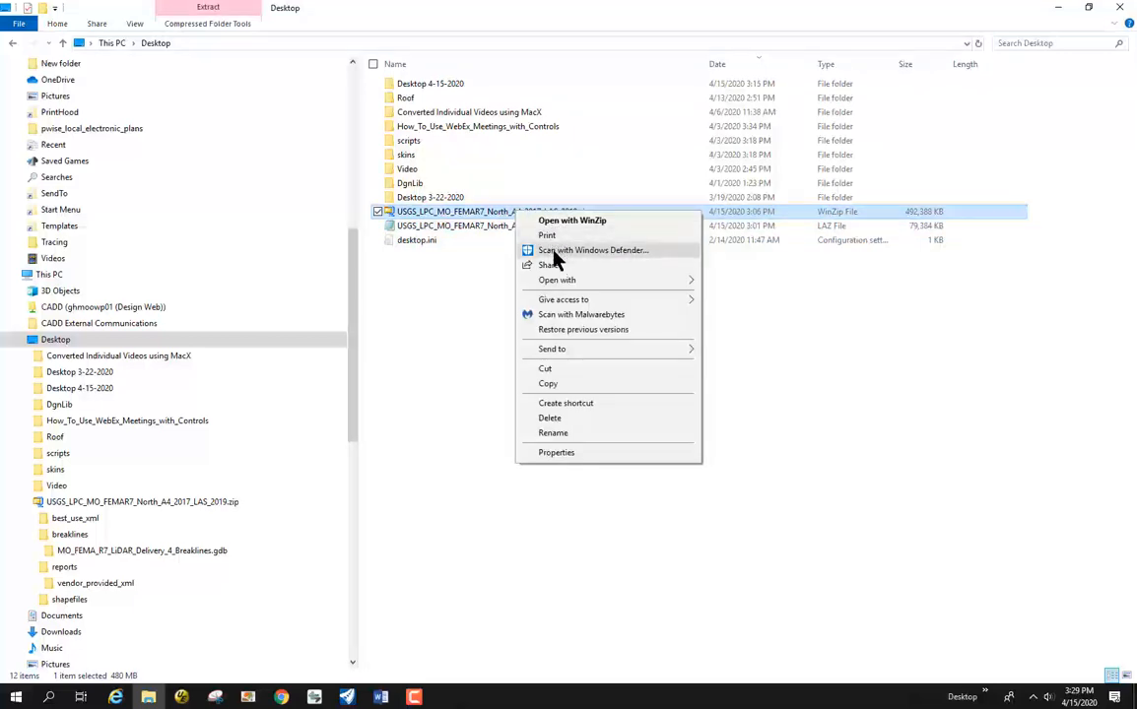
pyautogui.moveTo(559, 281)
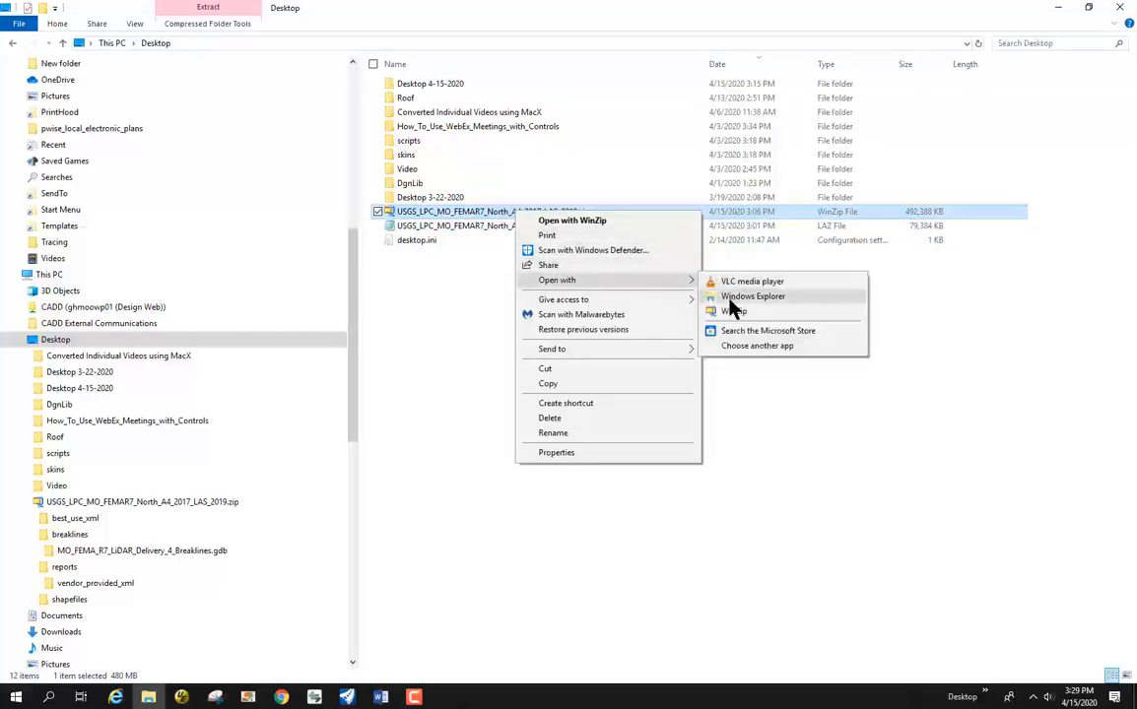
pyautogui.click(730, 297)
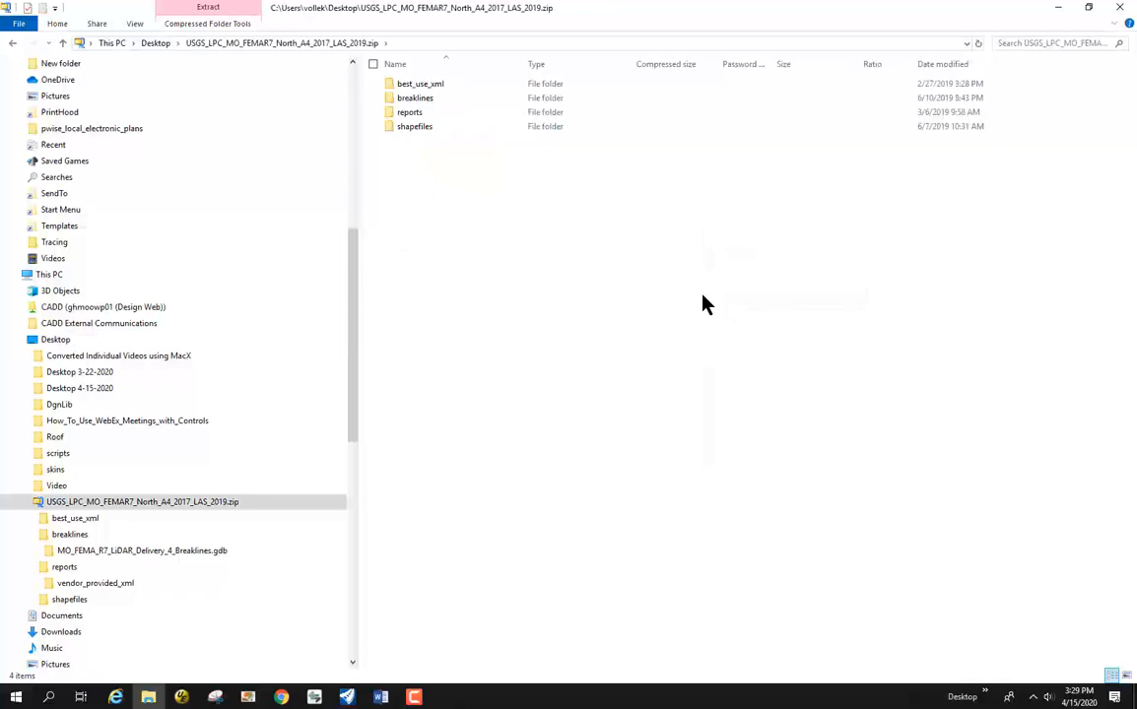
# Open MO_FEMA_30396_Delivery_4_HydroFlattenedBreakline_Metadata.xml from the archive's reports\vendor_provided_xml folder to examine the lidar metadata
pyautogui.doubleClick(405, 116)
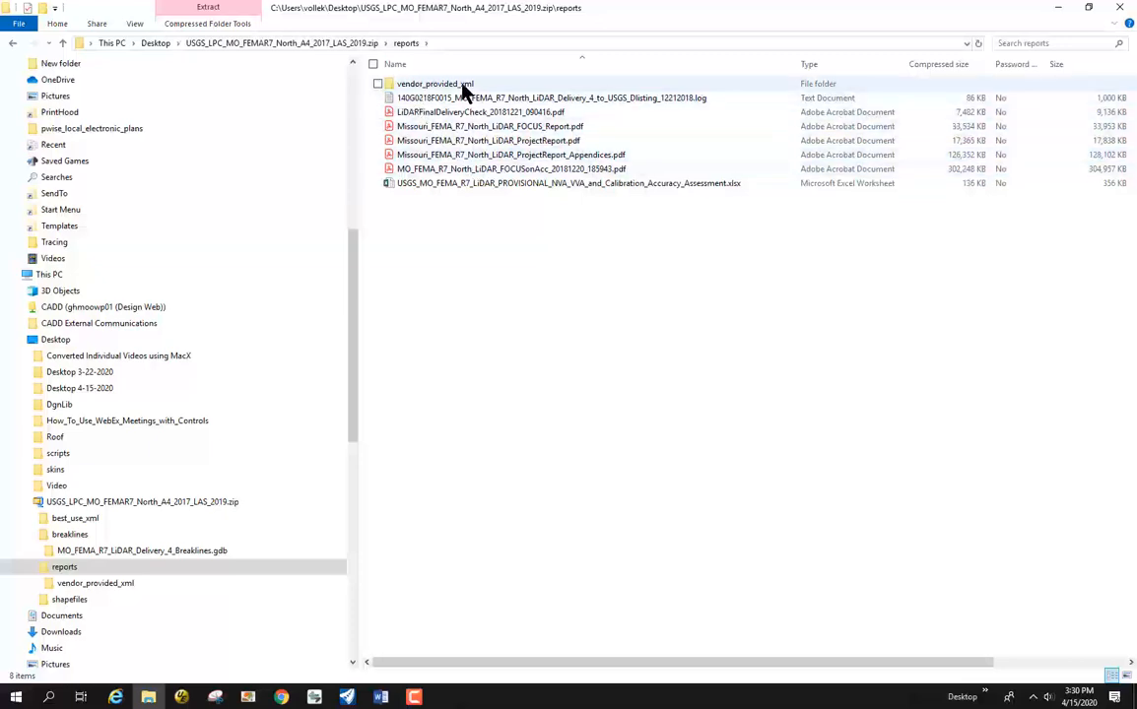
pyautogui.doubleClick(421, 84)
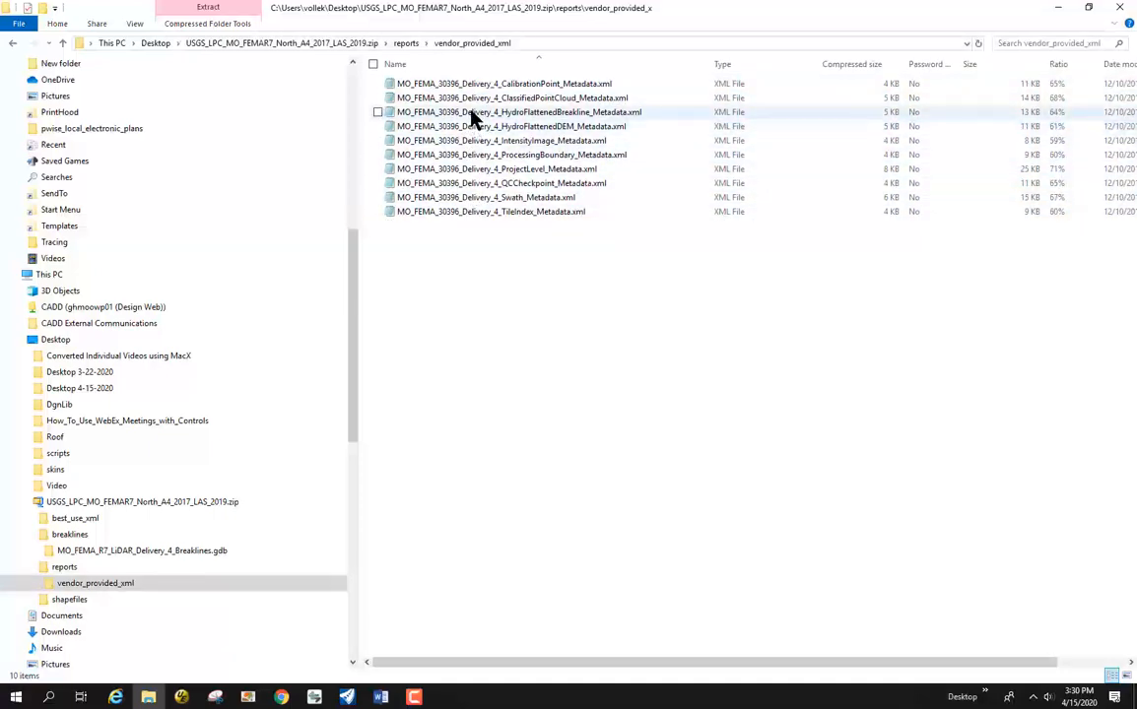
pyautogui.doubleClick(473, 114)
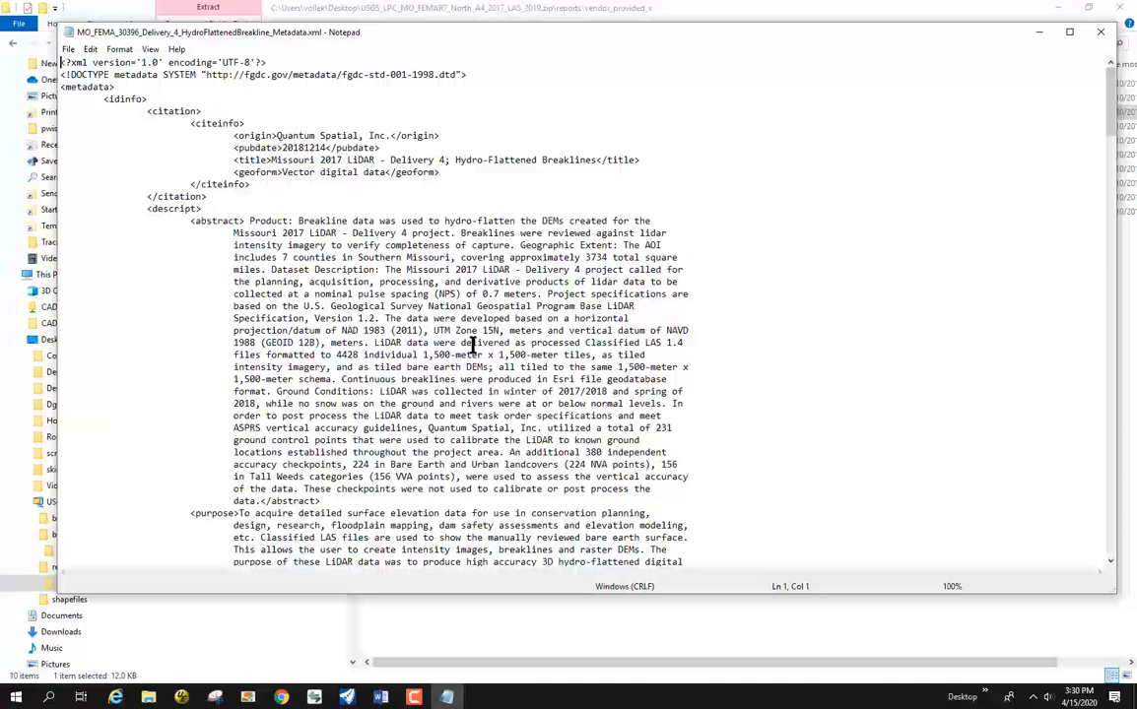
# Highlight the abstract's sentence on horizontal projection, vertical datum and units in the breakline metadata, and close the file
pyautogui.click(386, 318)
pyautogui.moveTo(386, 319); pyautogui.dragTo(371, 343)
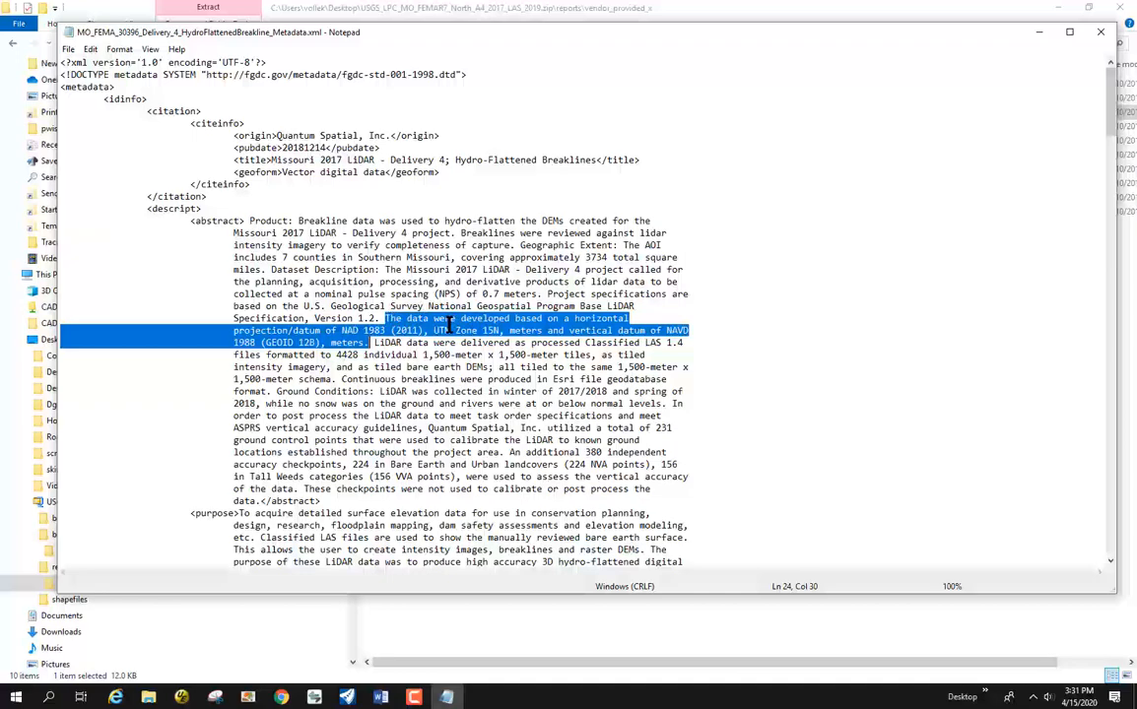
pyautogui.click(1101, 35)
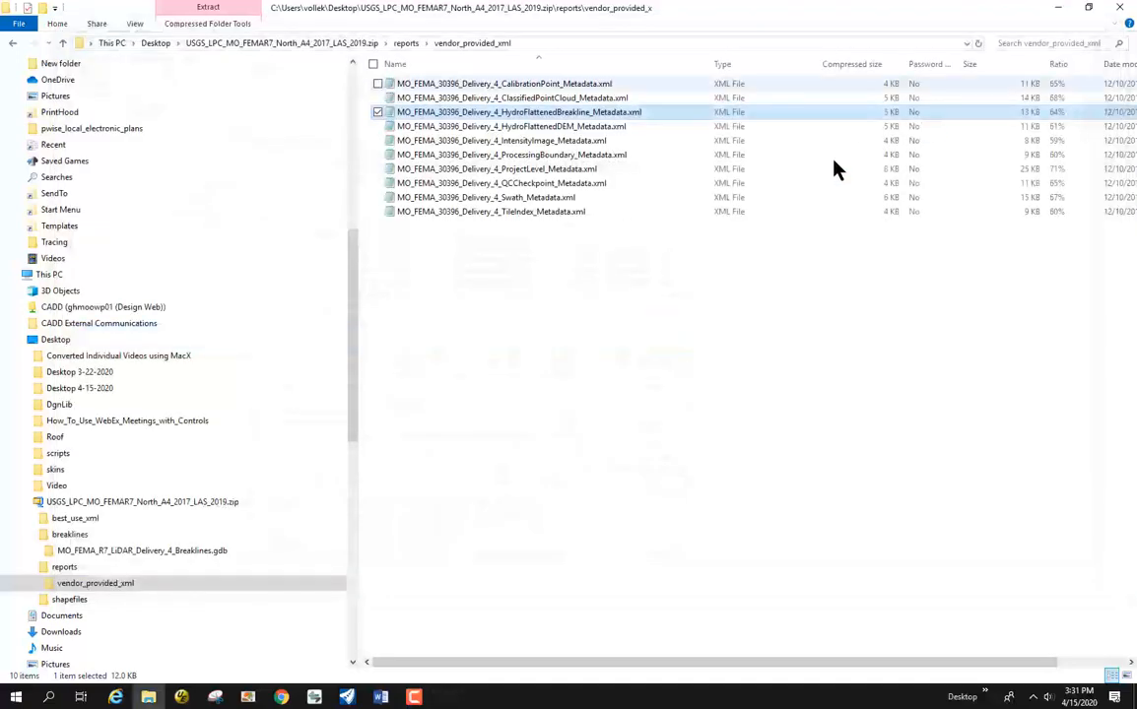
# Locate the LAZ file of tile 15SWC532228 on the Desktop, then switch to ProjectWise Explorer and select its copy in the data-1 folder
pyautogui.click(156, 45)
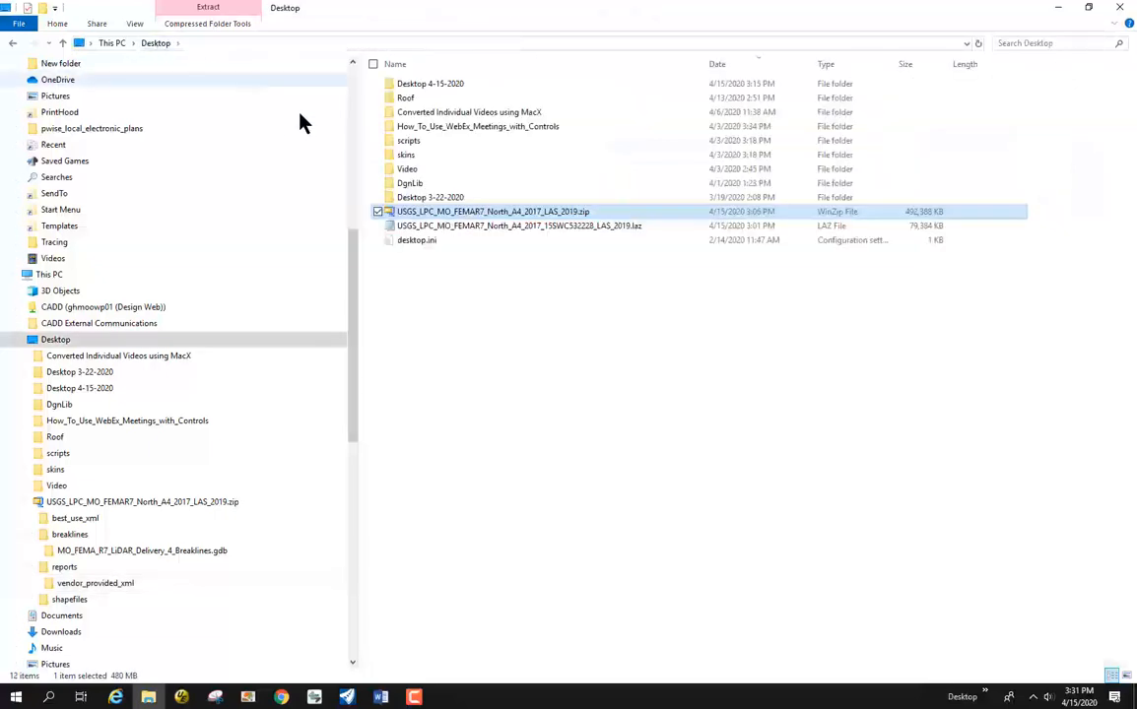
pyautogui.click(505, 230)
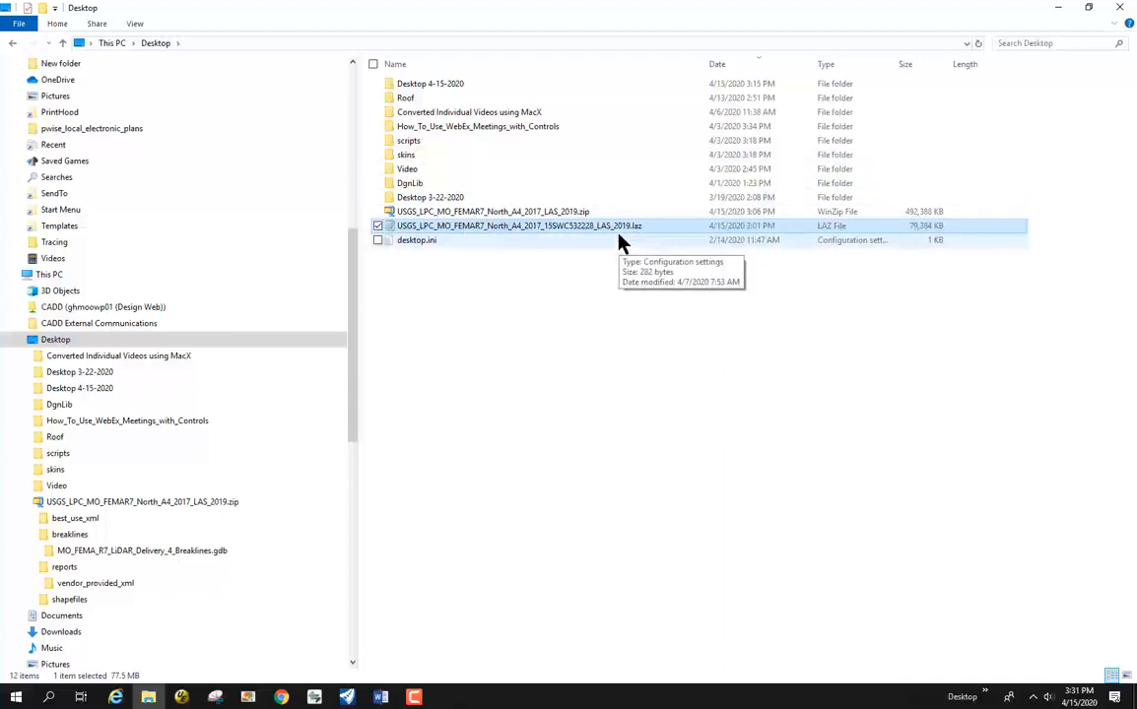
pyautogui.hotkey('alt', 'Tab')
pyautogui.hotkey('alt', 'Tab')
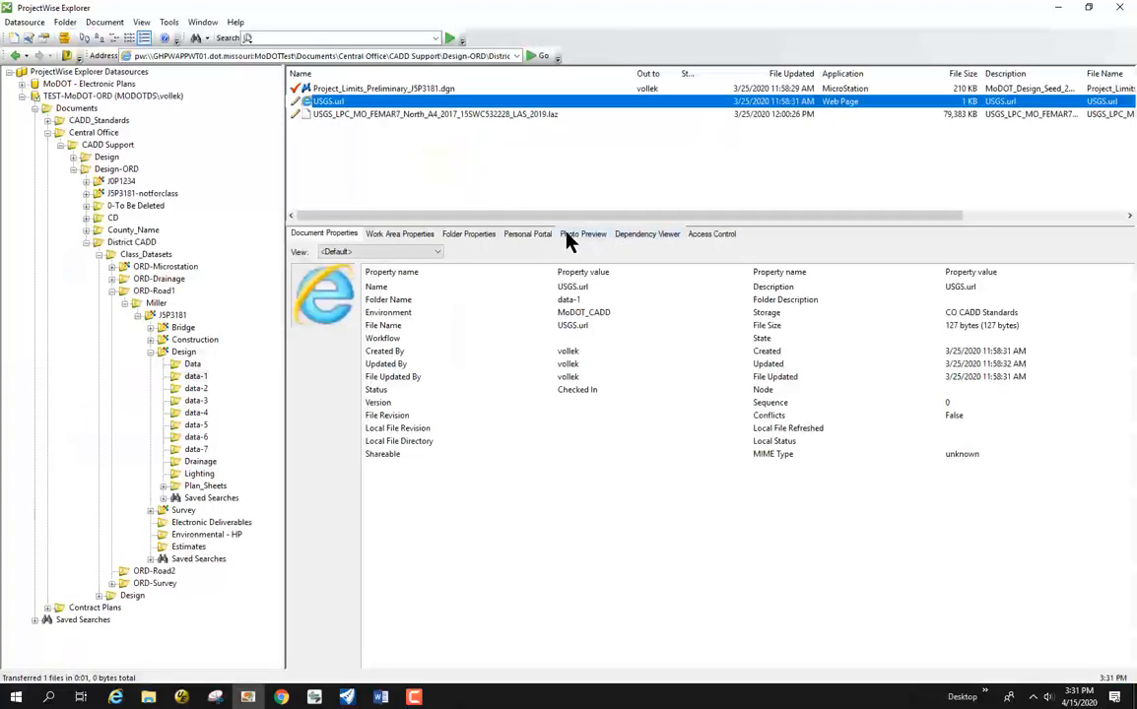
pyautogui.click(488, 115)
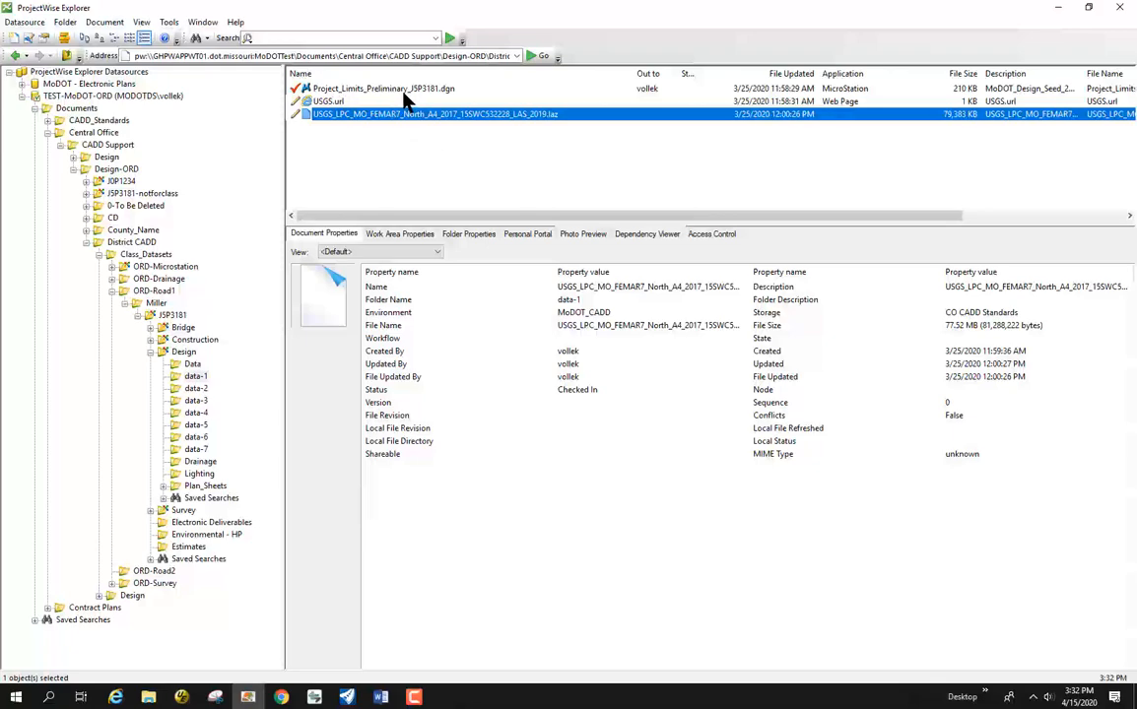
# Switch to OpenRoads Designer and view the whole preliminary project limits boundary
pyautogui.hotkey('alt', 'Tab')
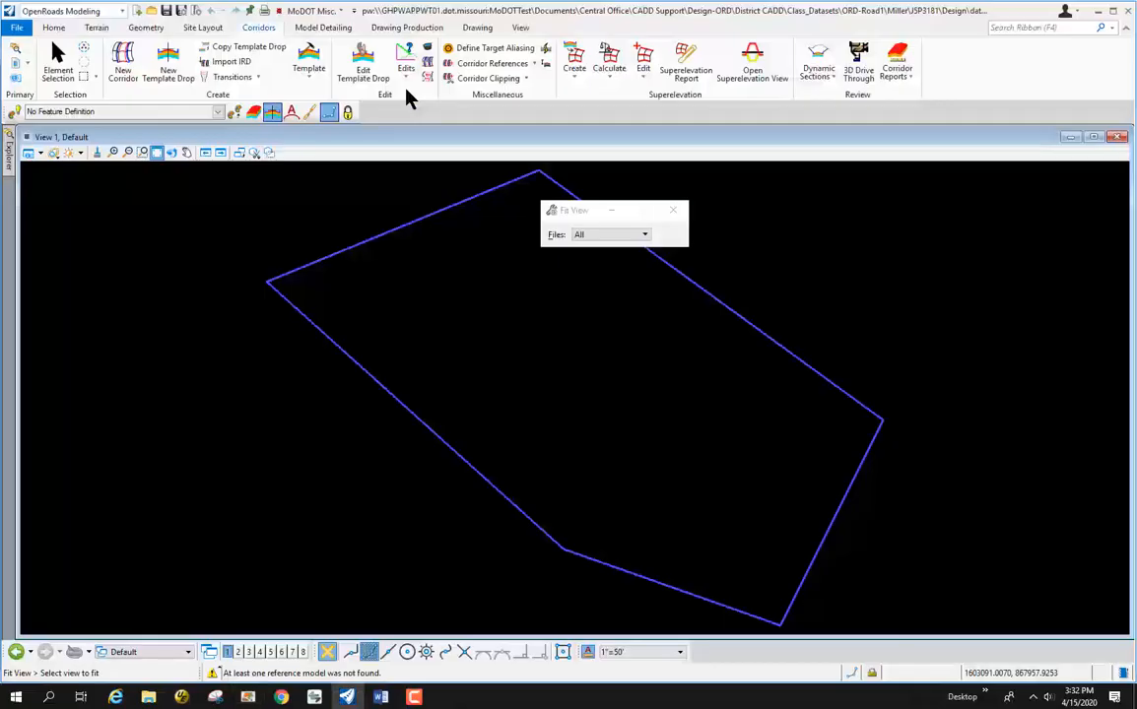
pyautogui.scroll(-5, 482, 330)
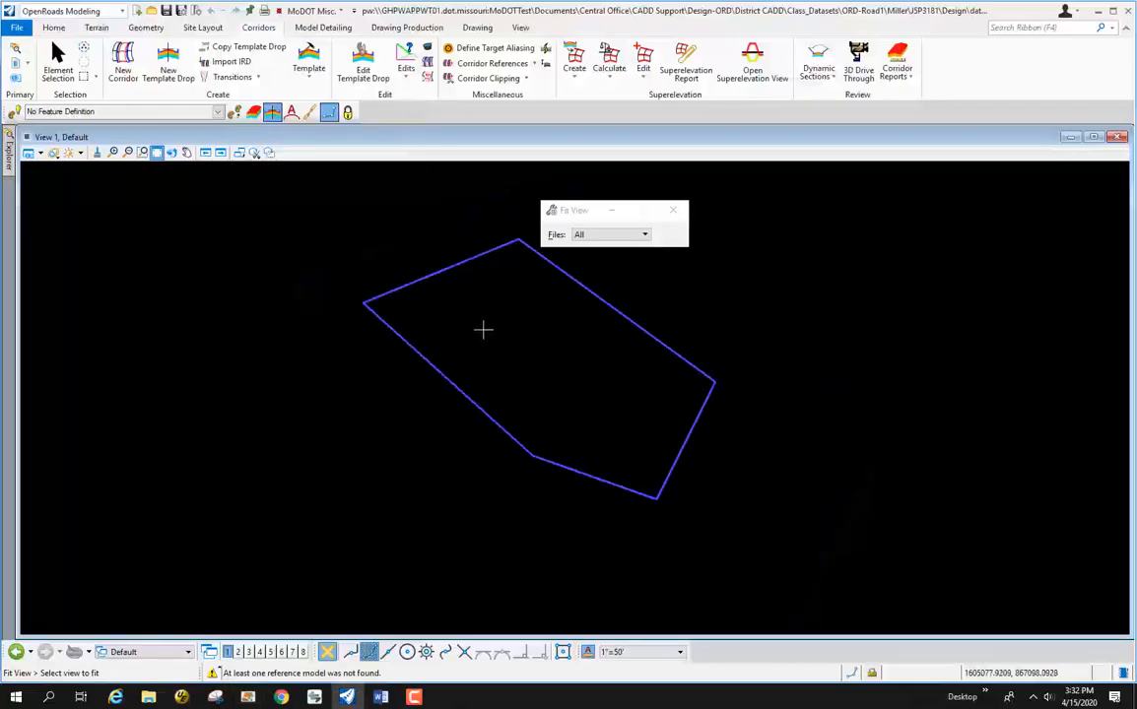
pyautogui.scroll(5, 494, 345)
pyautogui.scroll(-2, 445, 327)
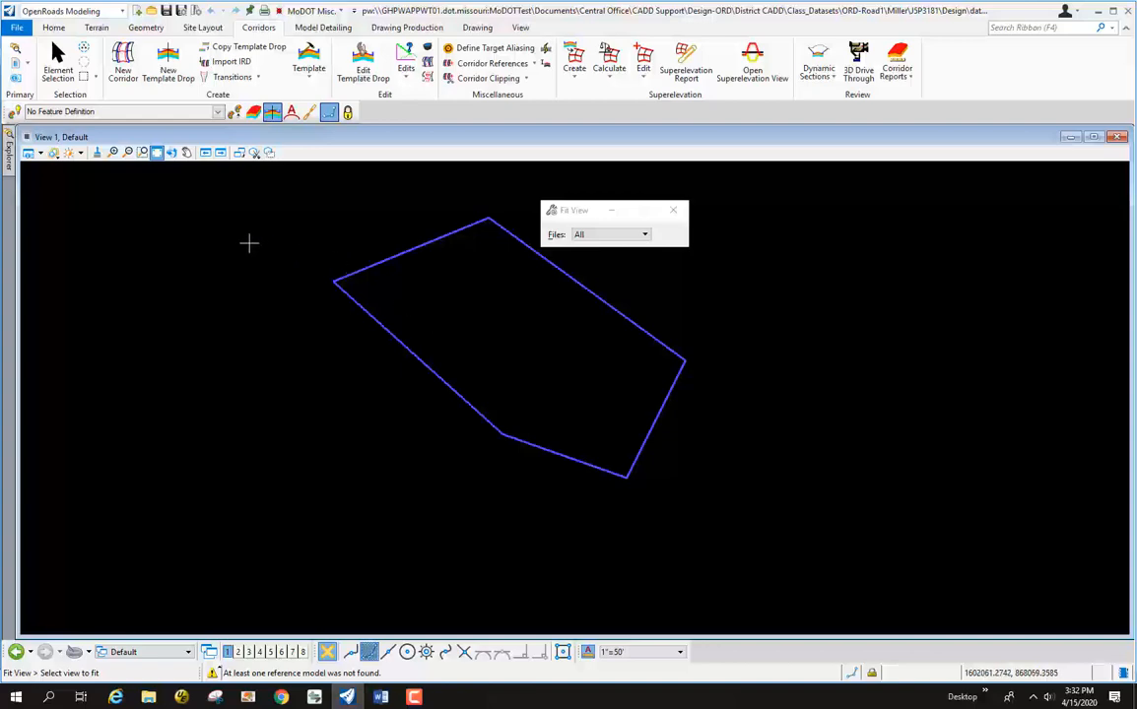
# Start a new document without a wizard, using MoDOT_Design_Seed_3D.dgn from the Design - English folder as the seed file
pyautogui.click(18, 27)
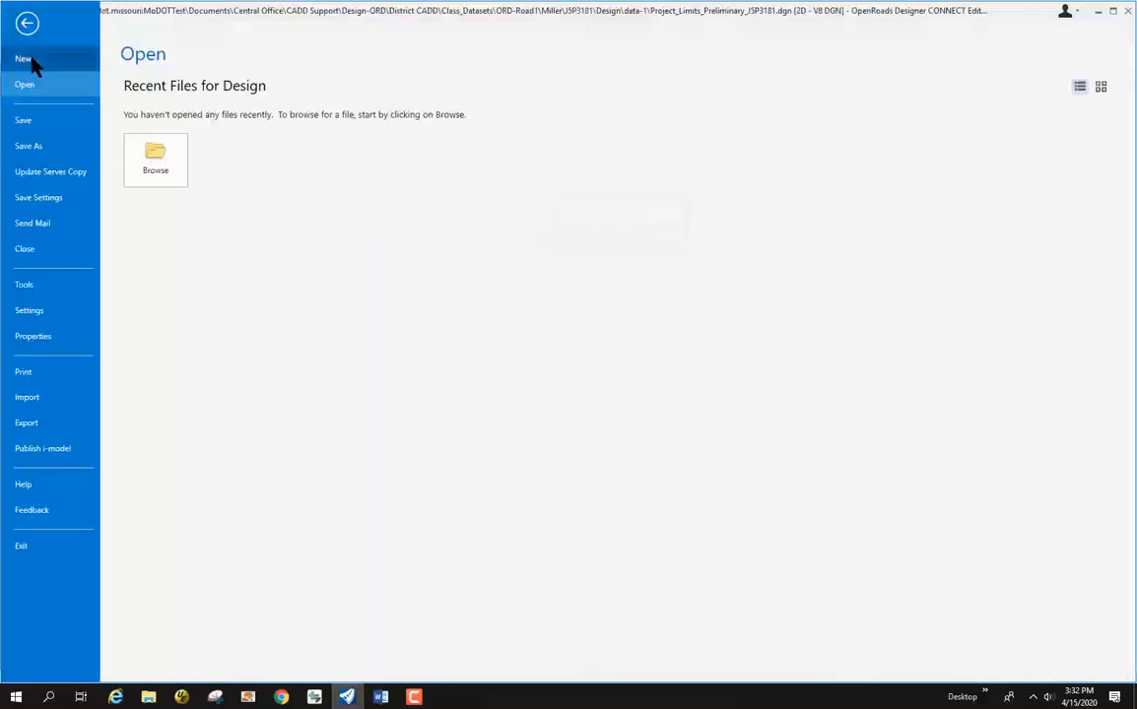
pyautogui.click(29, 61)
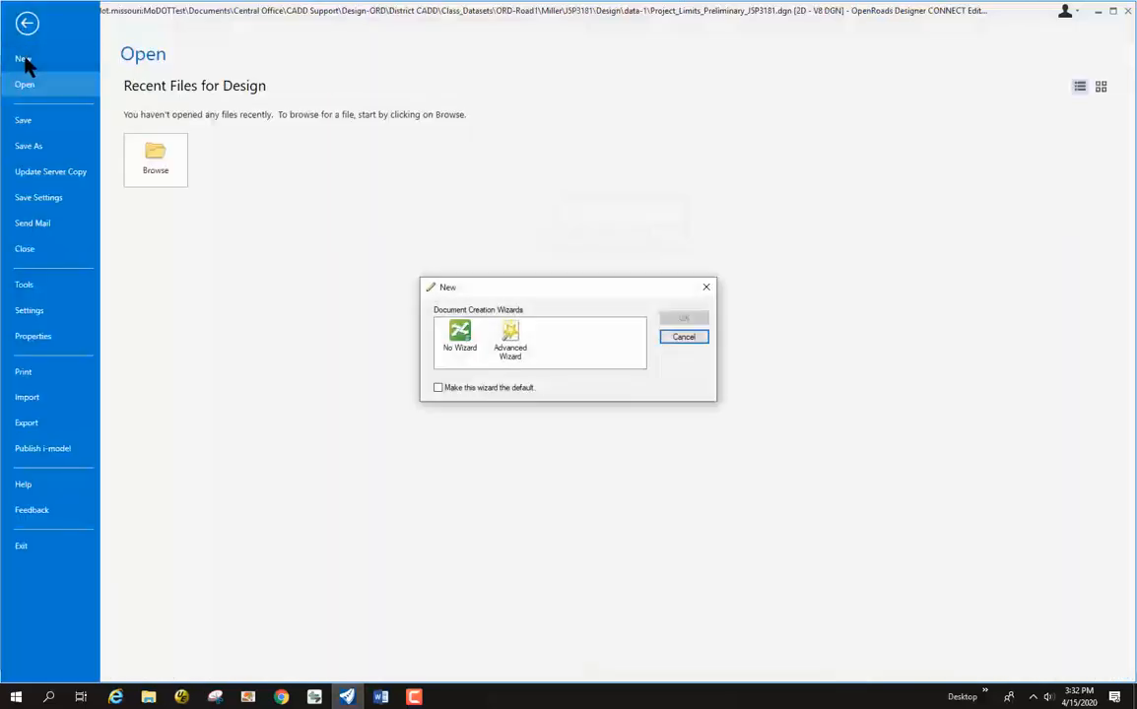
pyautogui.click(460, 335)
pyautogui.click(687, 319)
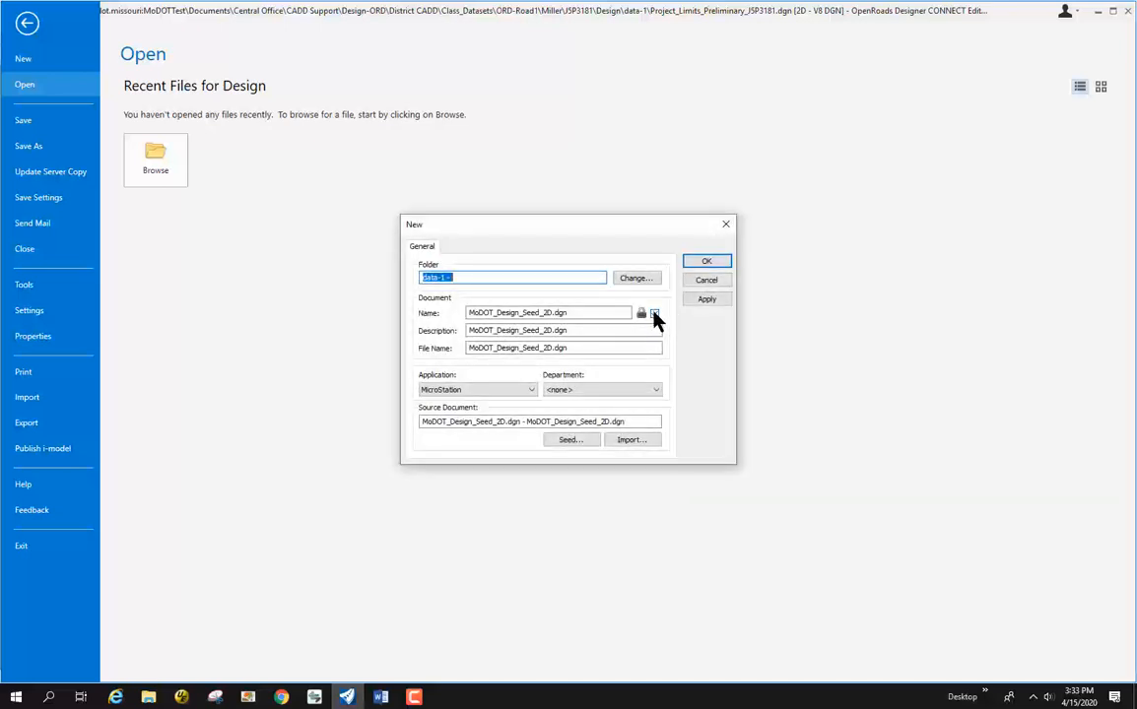
pyautogui.click(654, 313)
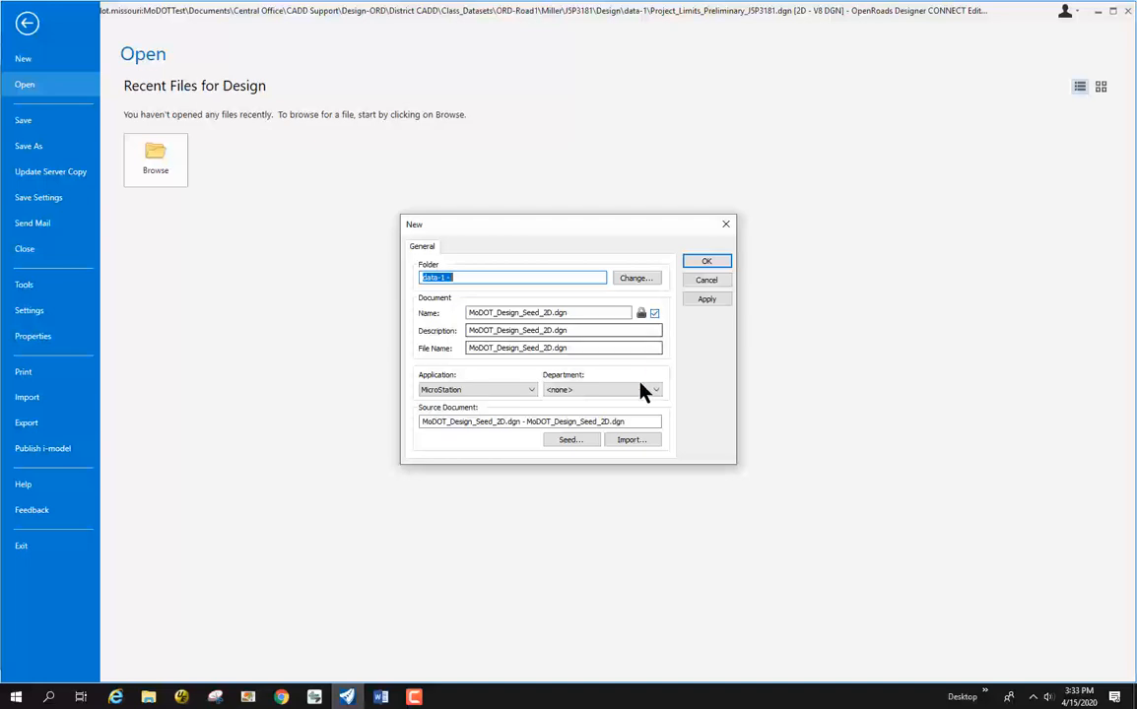
pyautogui.click(568, 440)
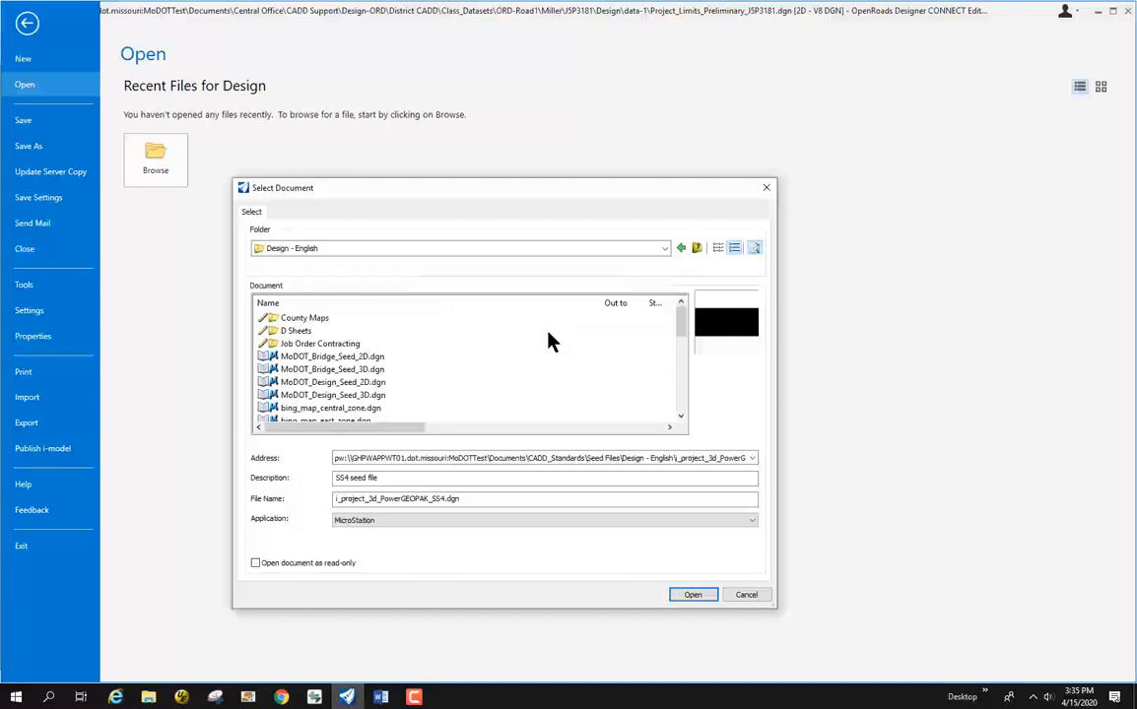
pyautogui.click(296, 396)
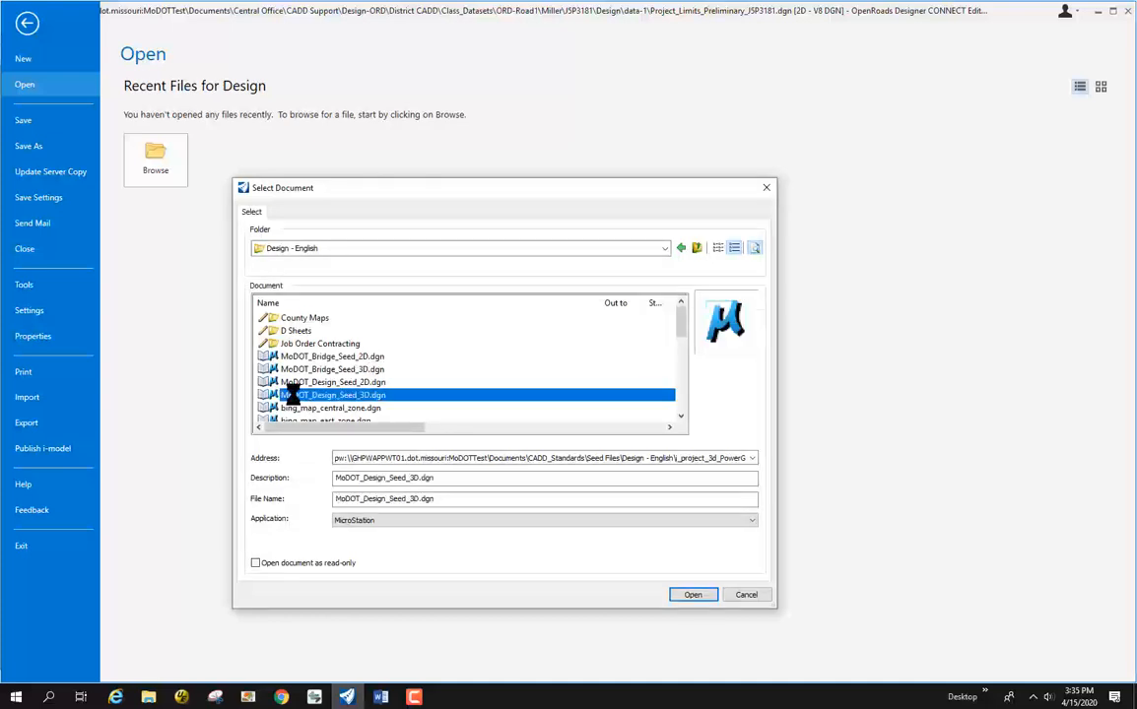
pyautogui.click(692, 596)
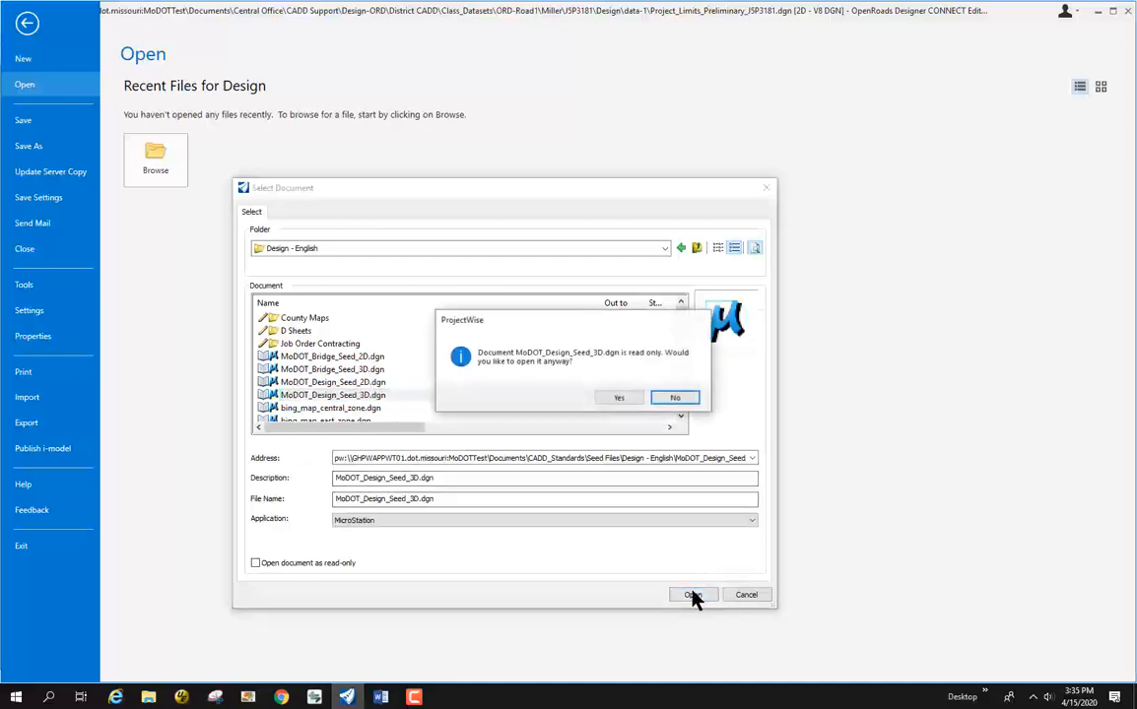
pyautogui.click(626, 399)
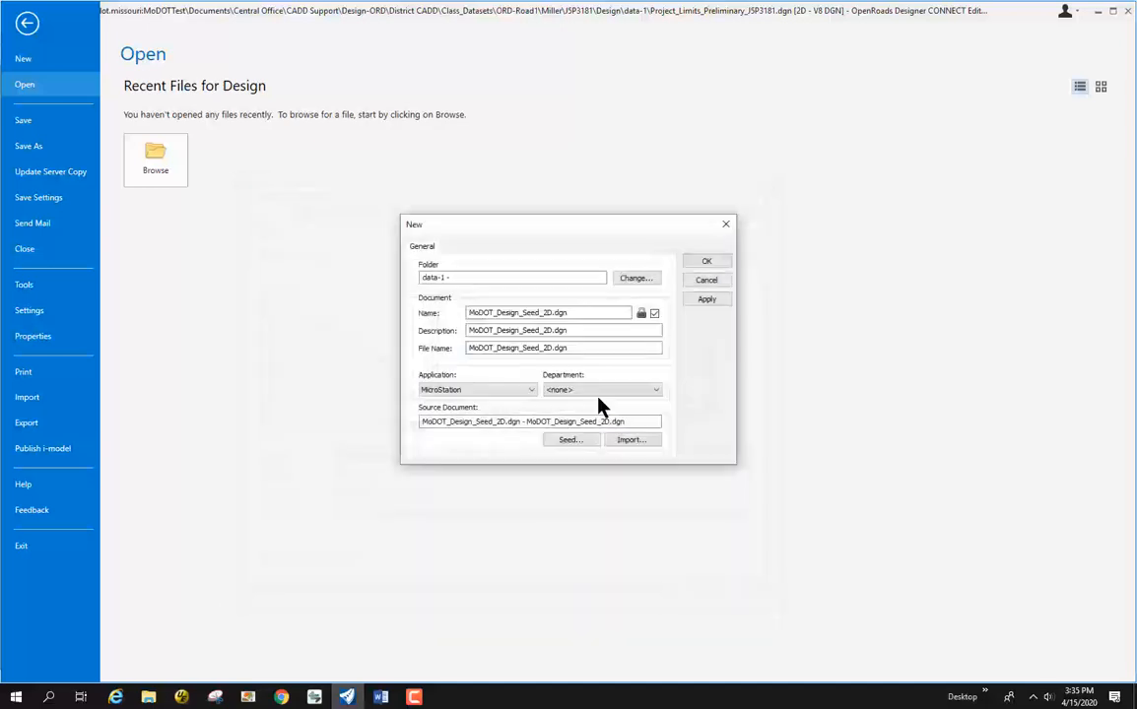
pyautogui.moveTo(652, 421); pyautogui.dragTo(424, 422)
pyautogui.click(650, 422)
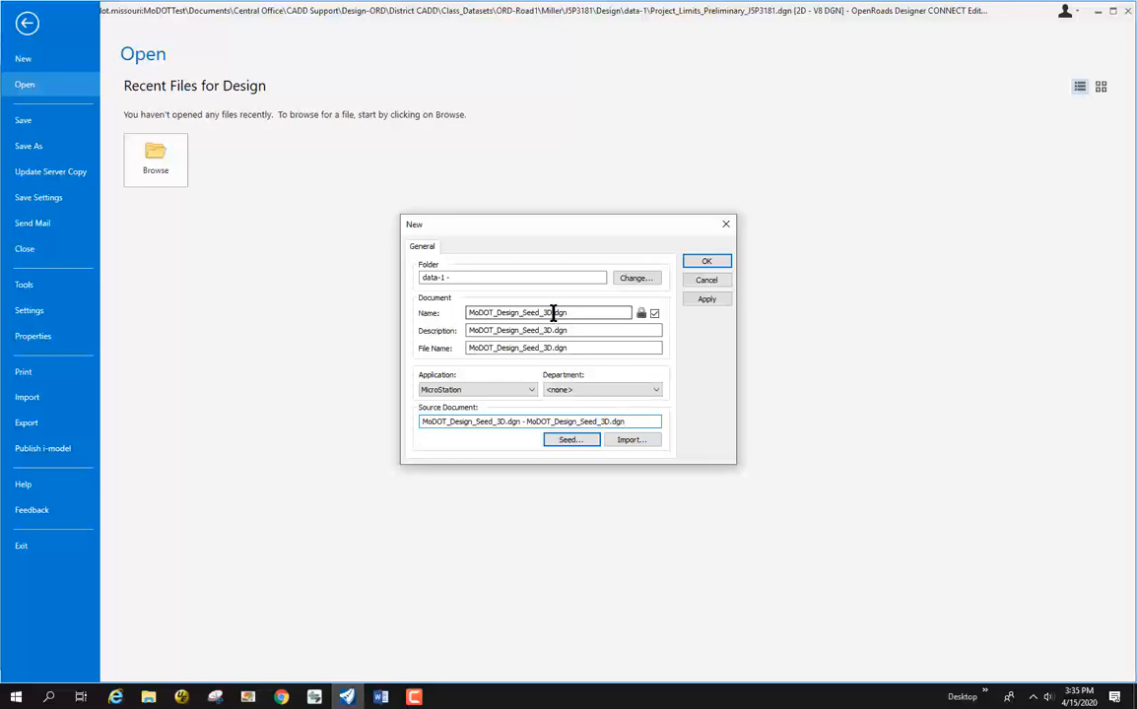
# Name the new document J5P3181_Point_Cloud.dgn
pyautogui.moveTo(553, 312); pyautogui.dragTo(439, 323)
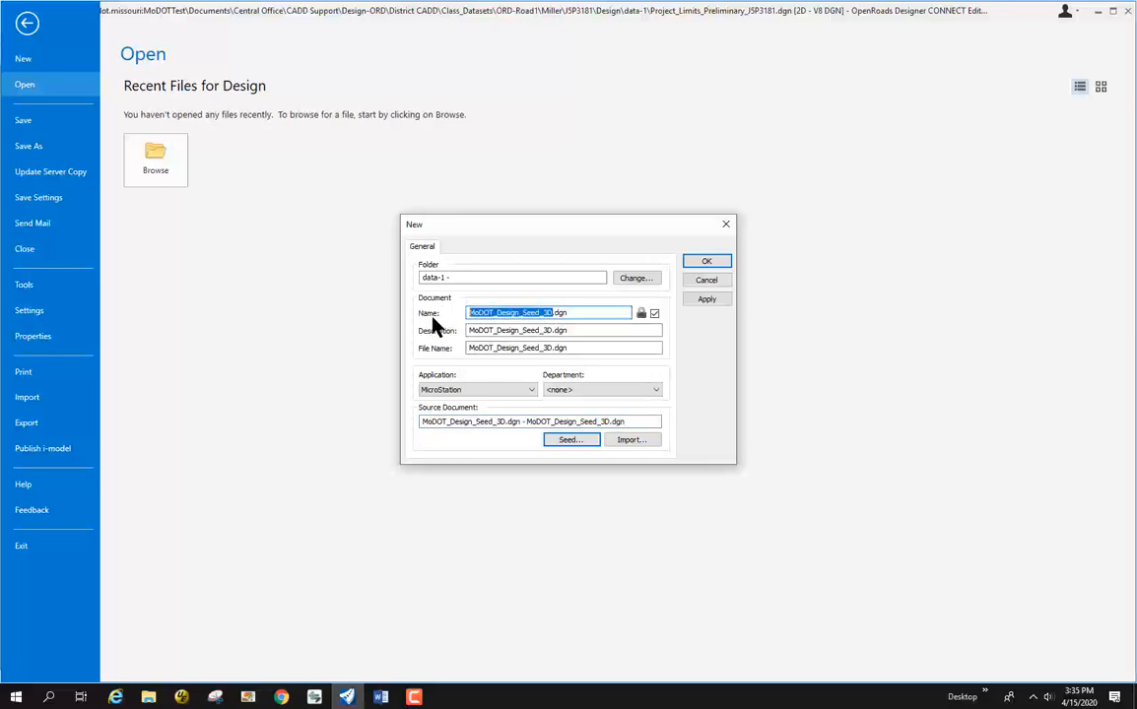
pyautogui.write('J5P')
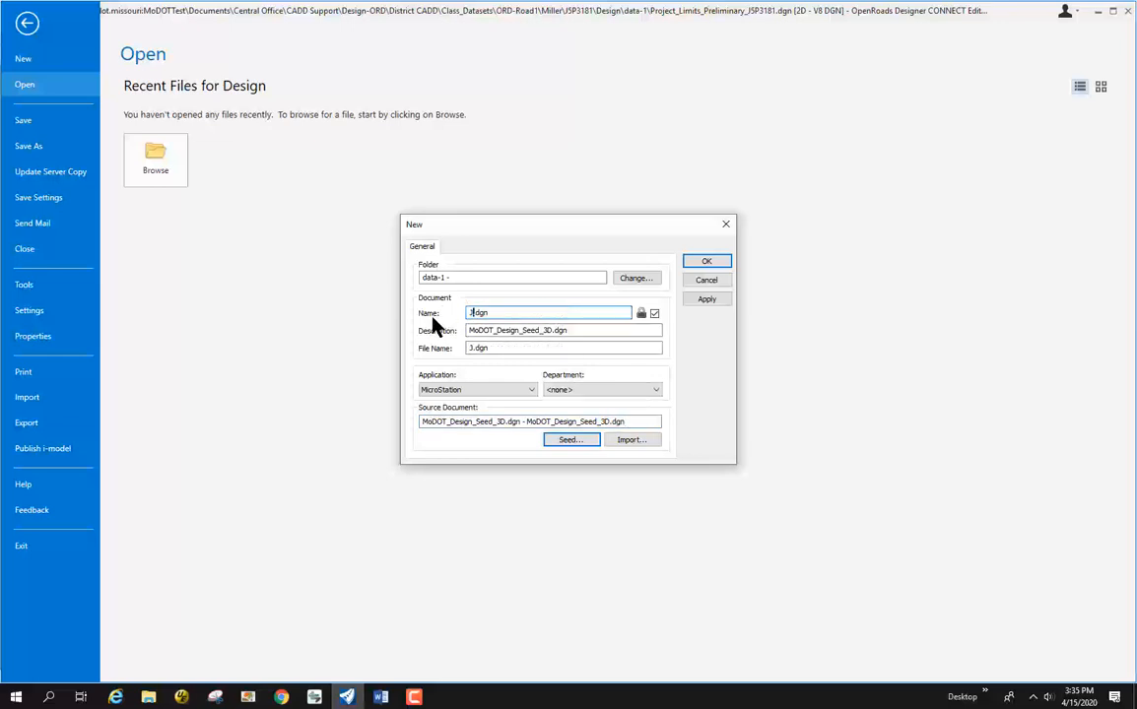
pyautogui.write('3181_')
pyautogui.write('Point')
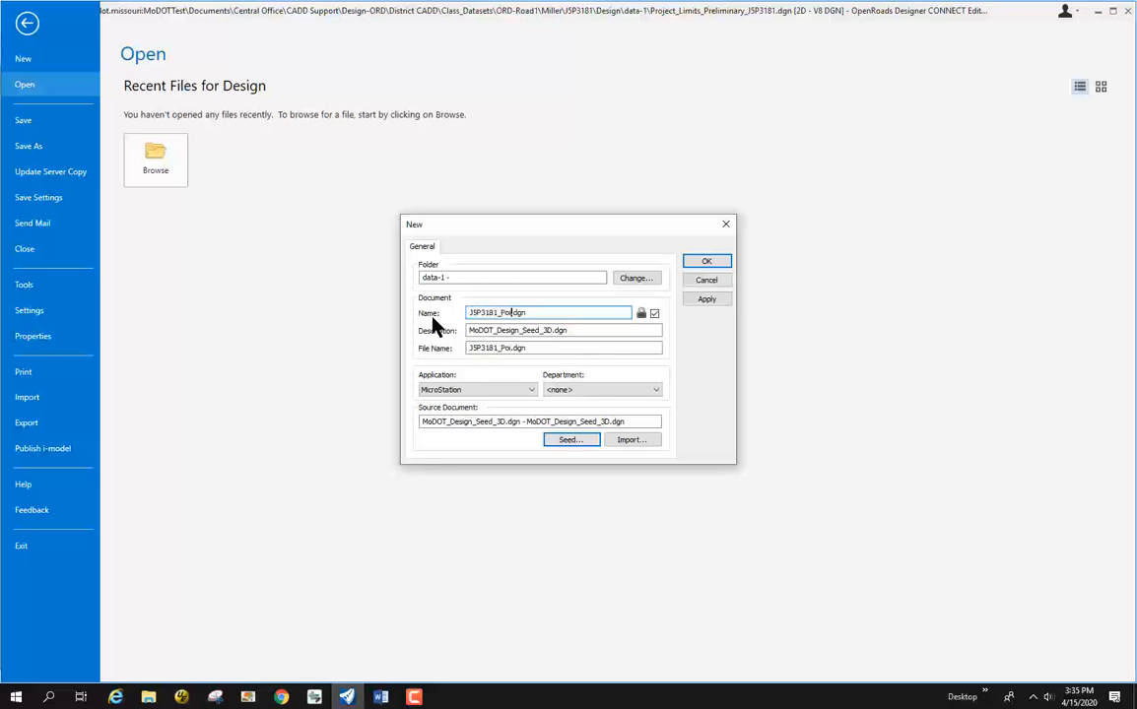
pyautogui.write('_Cloud')
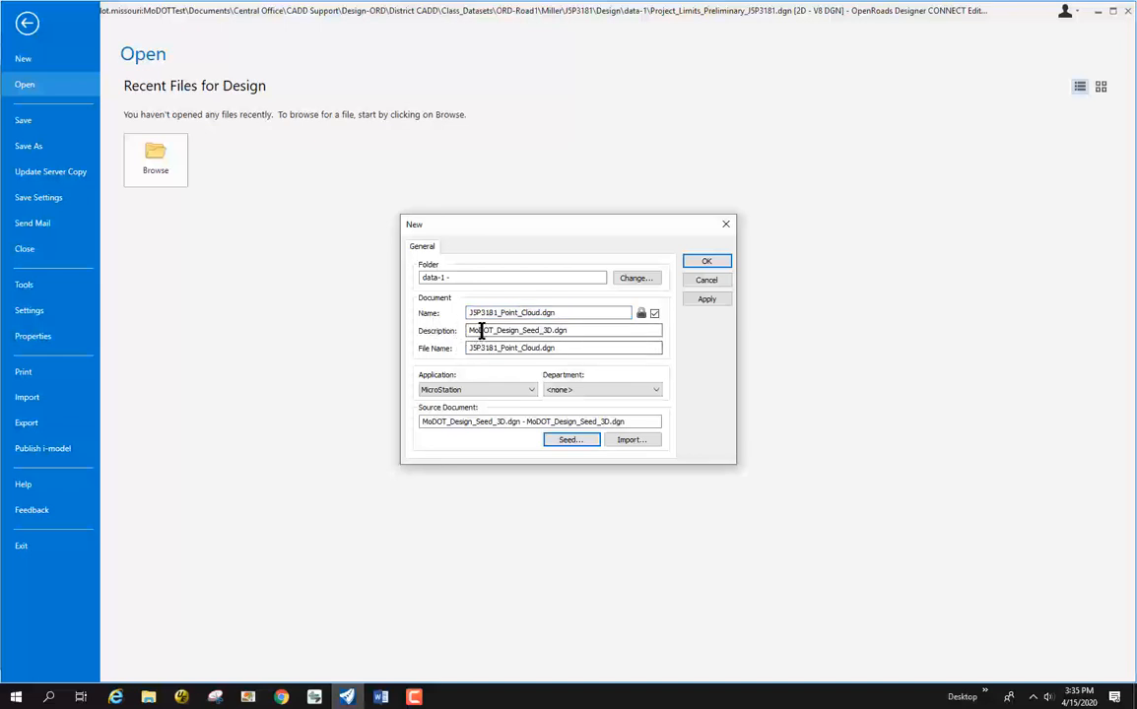
pyautogui.moveTo(581, 329); pyautogui.dragTo(472, 330)
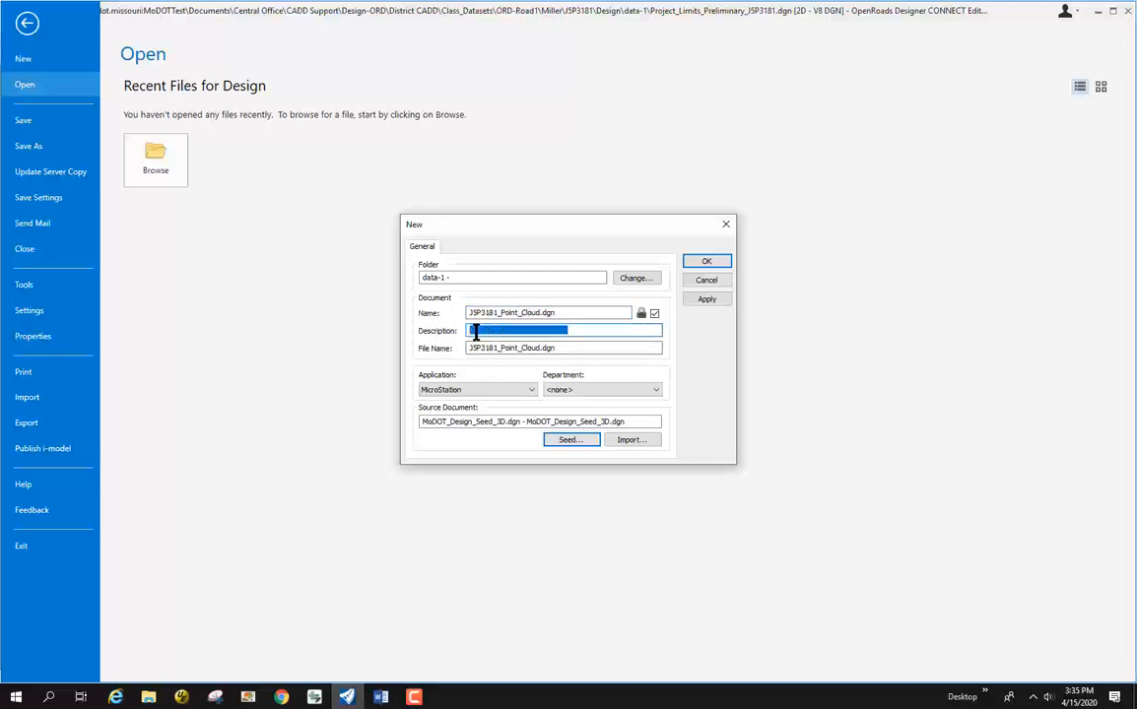
pyautogui.click(601, 332)
pyautogui.moveTo(601, 332); pyautogui.dragTo(437, 330)
pyautogui.click(591, 330)
pyautogui.moveTo(592, 330); pyautogui.dragTo(437, 332)
pyautogui.click(588, 331)
pyautogui.moveTo(475, 277)
pyautogui.mouseDown()
pyautogui.moveTo(414, 279)
pyautogui.moveTo(480, 279)
pyautogui.mouseUp()
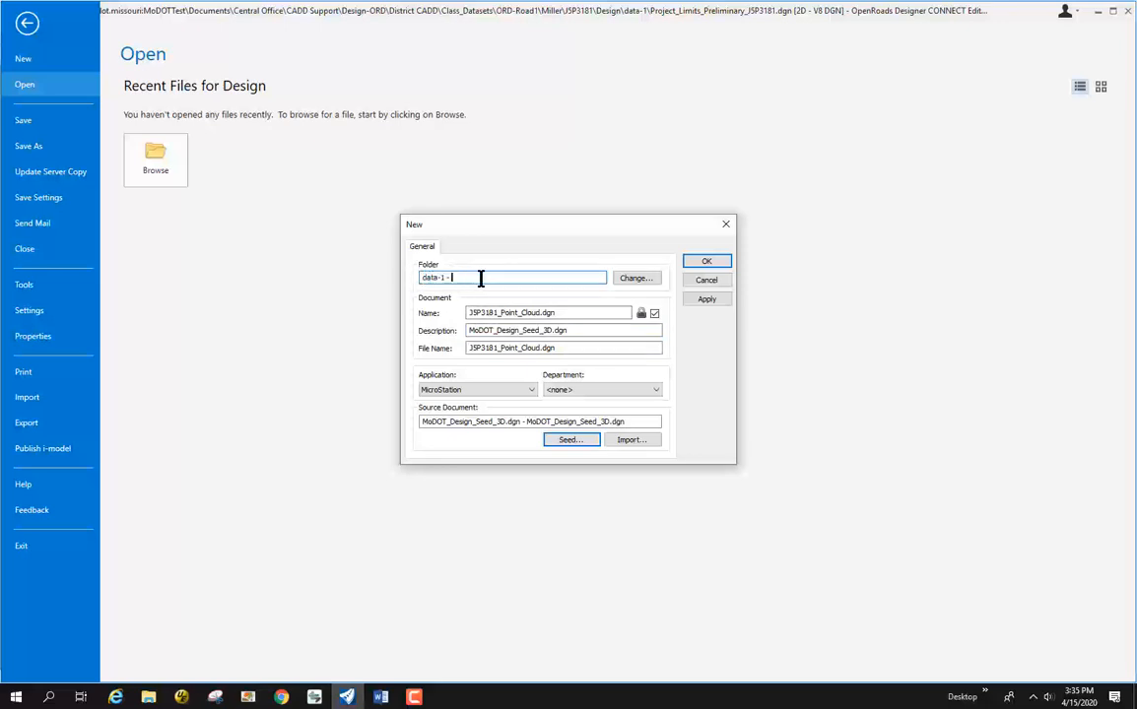
# Create the new document in the data-1 folder, check in Project_Limits_Preliminary_J5P3181.dgn, and move the Element Selection dialog aside
pyautogui.click(716, 263)
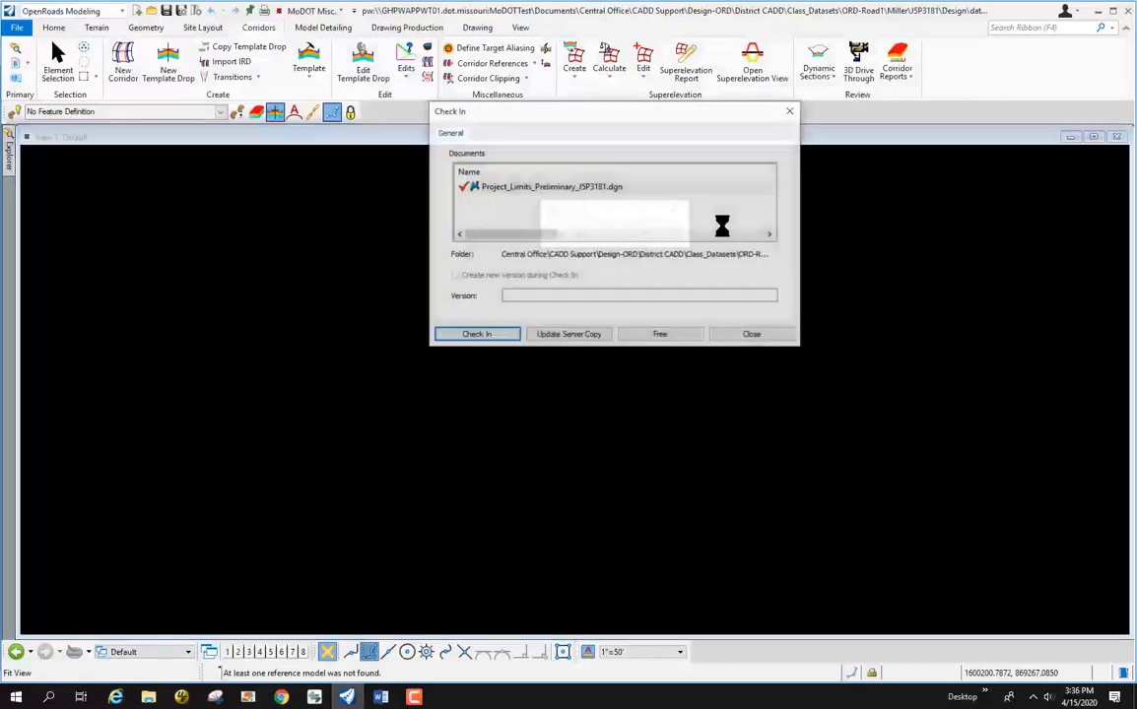
pyautogui.click(477, 335)
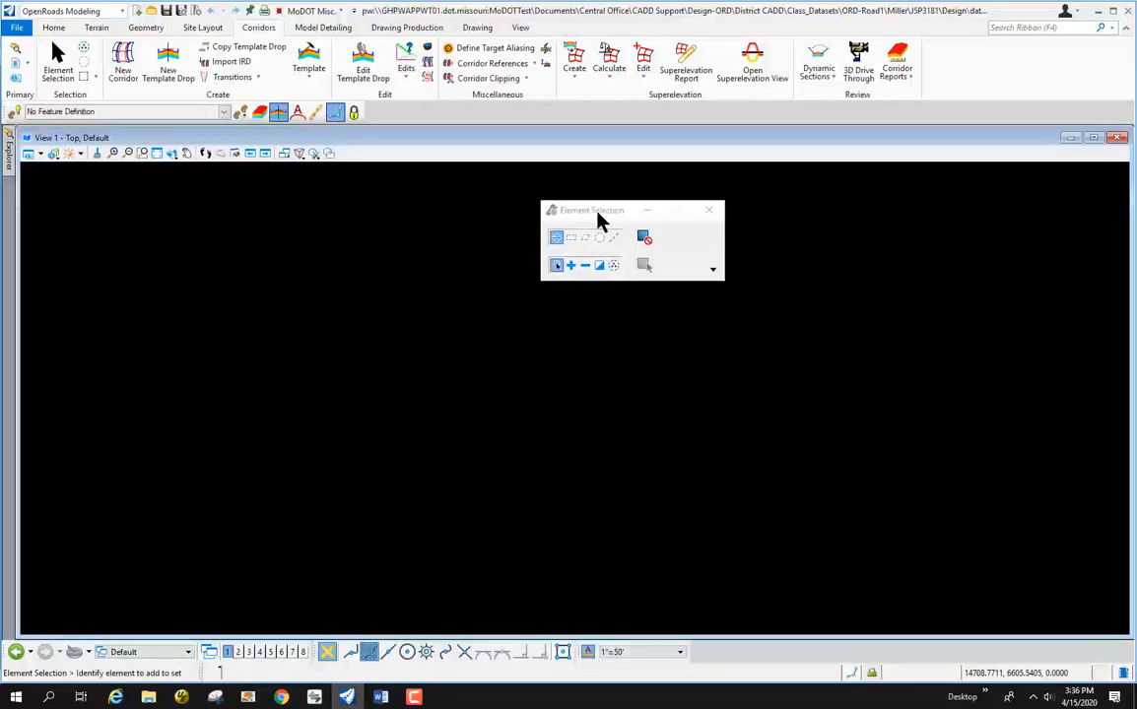
pyautogui.moveTo(603, 219); pyautogui.dragTo(921, 216)
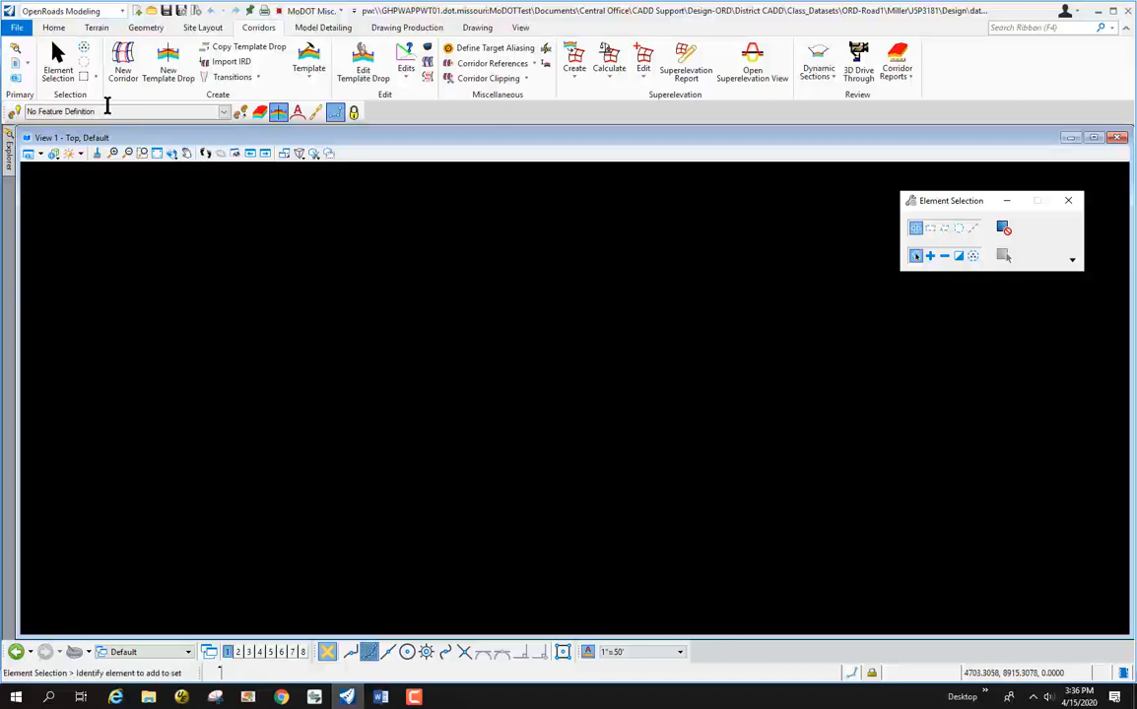
# Switch to the Reality Modeling workflow and open the library of geographic coordinate systems for the drawing
pyautogui.click(121, 11)
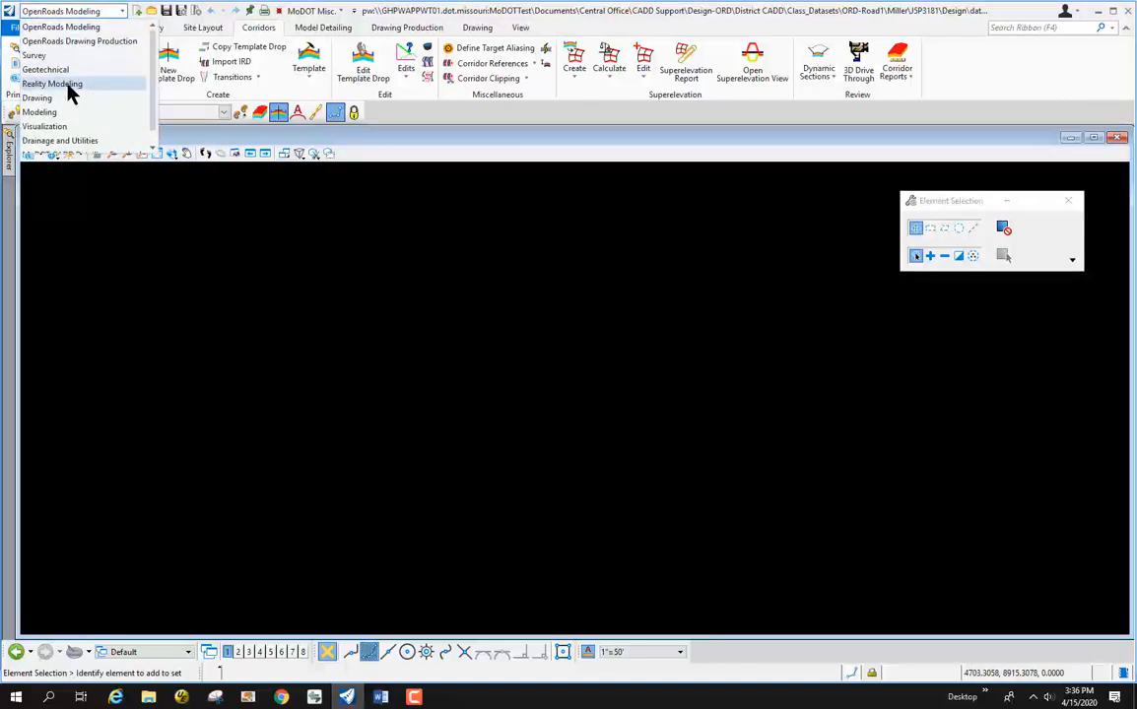
pyautogui.click(66, 84)
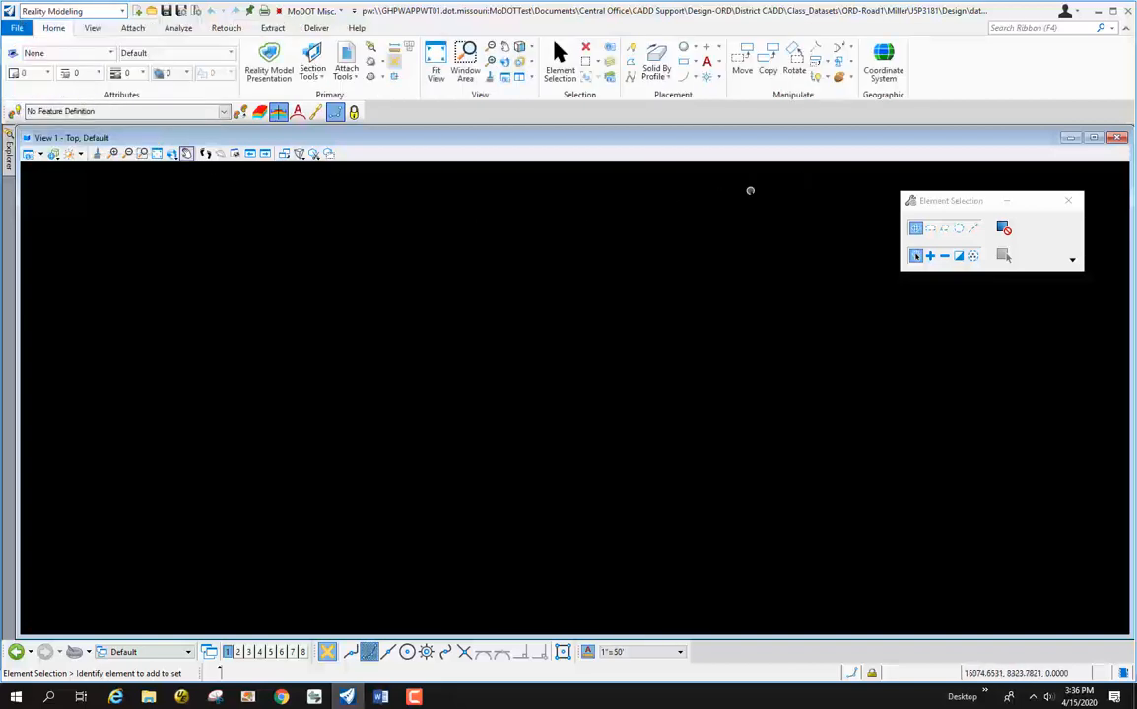
pyautogui.click(887, 61)
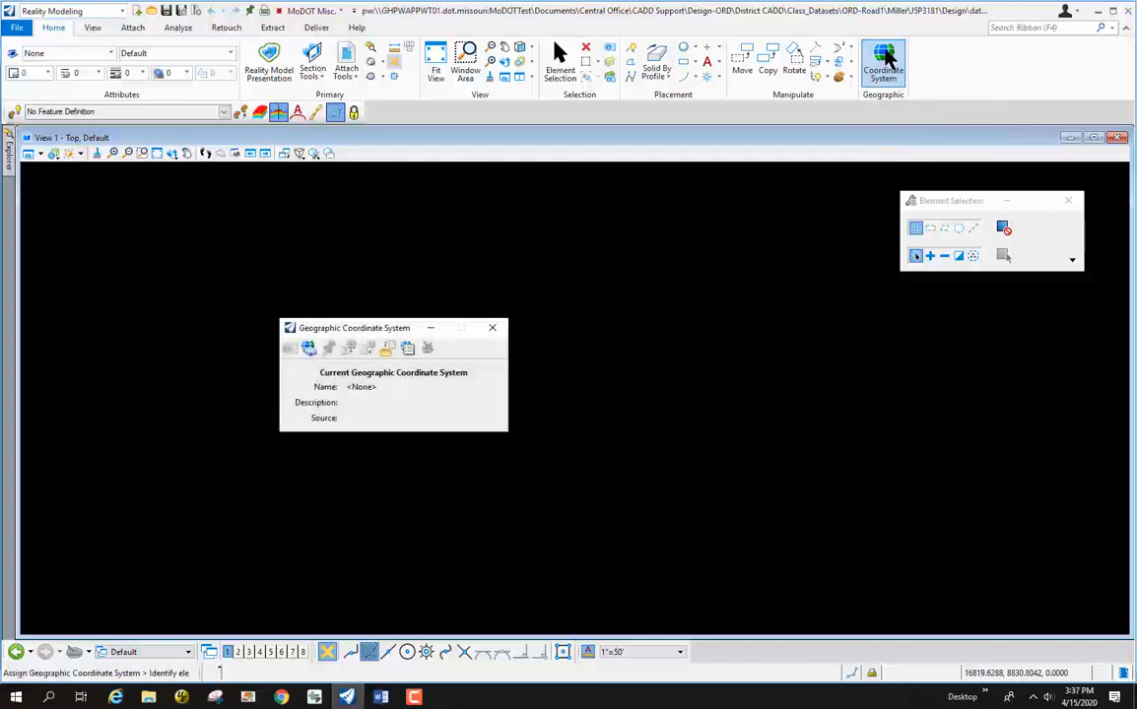
pyautogui.moveTo(347, 333); pyautogui.dragTo(338, 222)
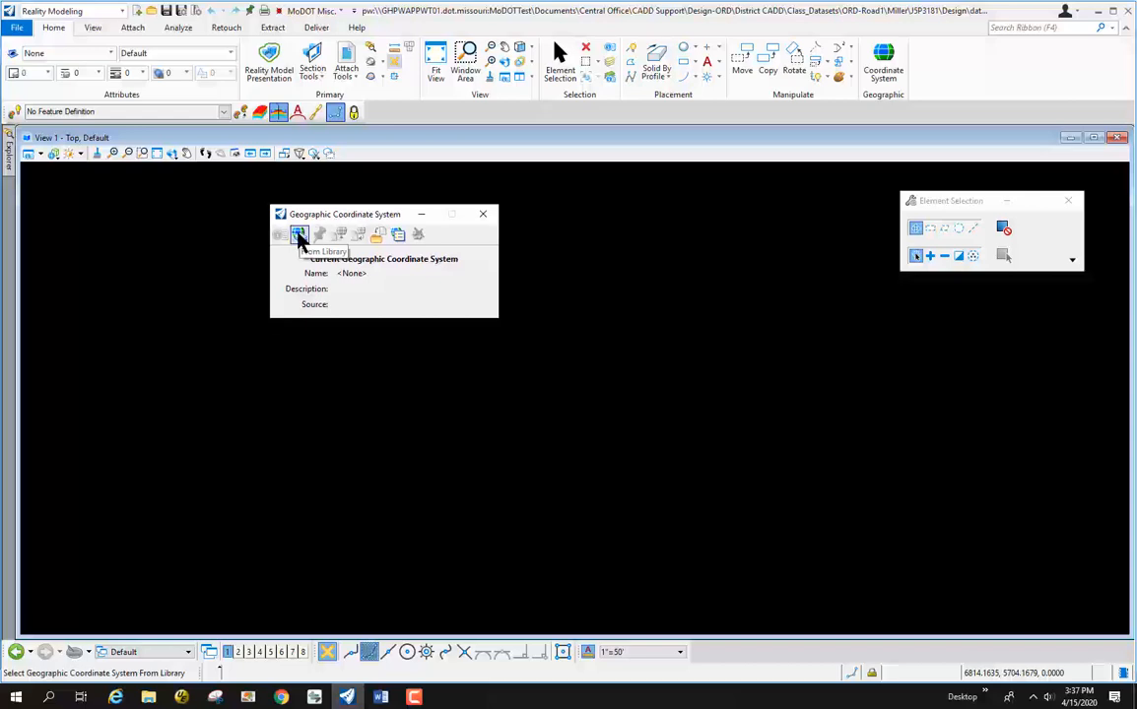
pyautogui.click(300, 241)
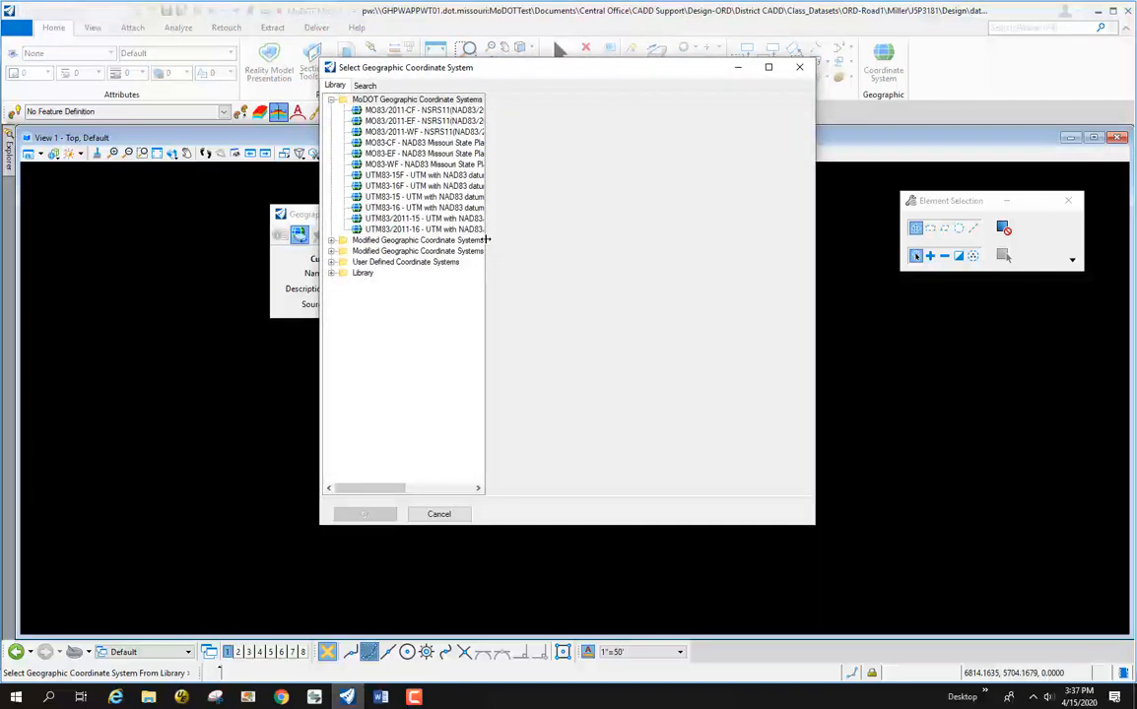
# Assign the UTM83-15 coordinate system (NAD83 datum, Zone 15, Meter) from the MoDOT Geographic Coordinate Systems to the drawing
pyautogui.moveTo(486, 247); pyautogui.dragTo(656, 244)
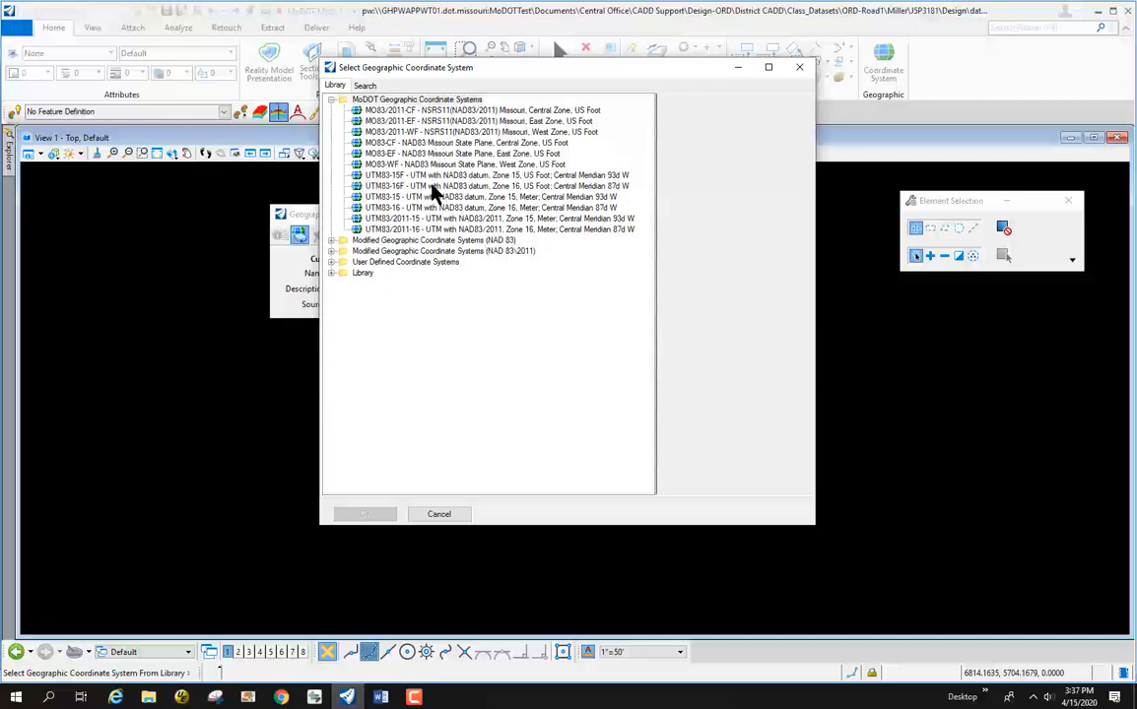
pyautogui.click(424, 228)
pyautogui.click(424, 209)
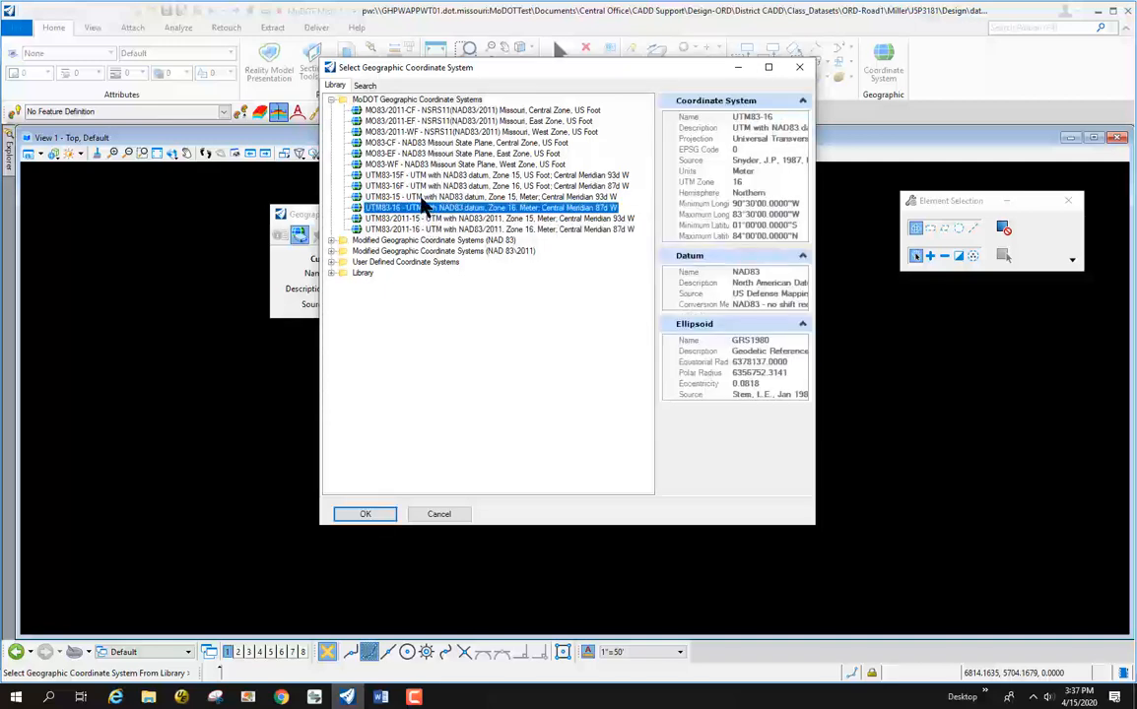
pyautogui.click(421, 200)
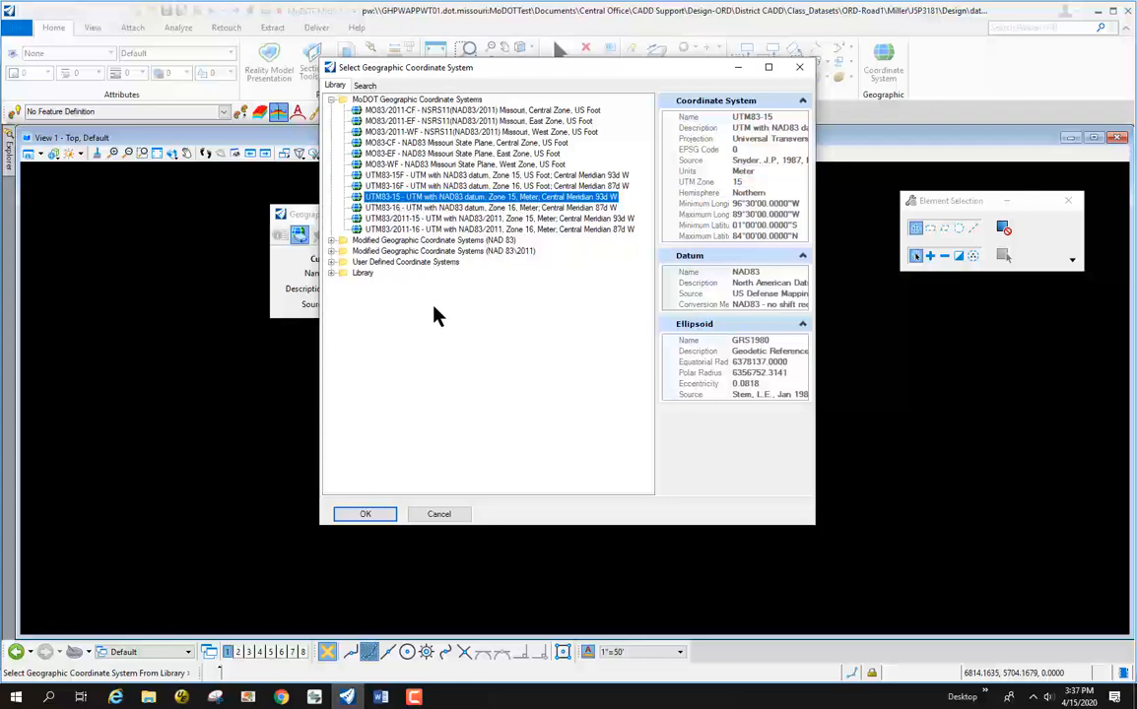
pyautogui.click(365, 514)
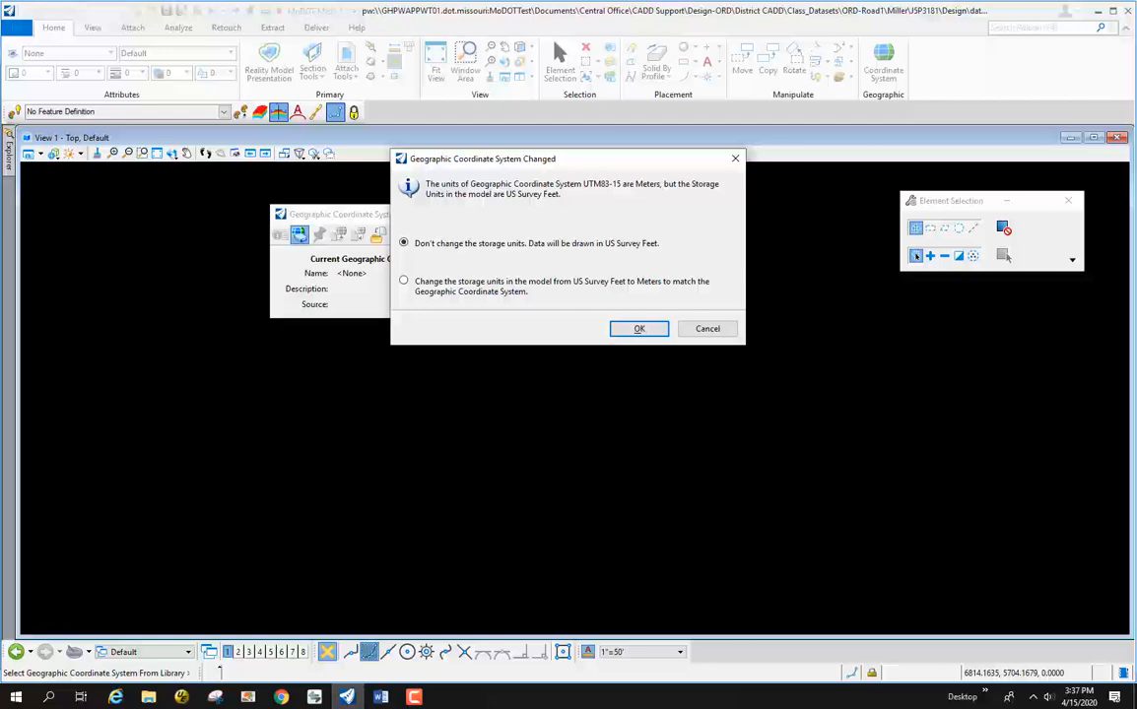
# Change the model's storage units to Meters to match the geographic coordinate system and close the Geographic Coordinate System dialog
pyautogui.click(404, 282)
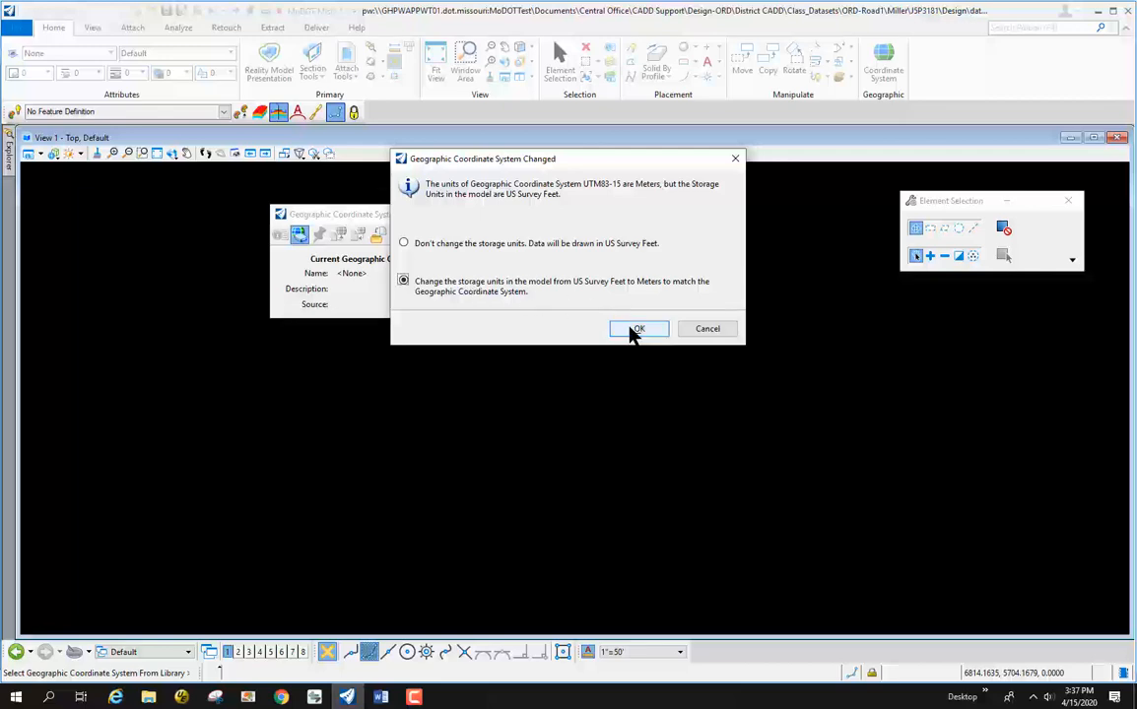
pyautogui.click(631, 332)
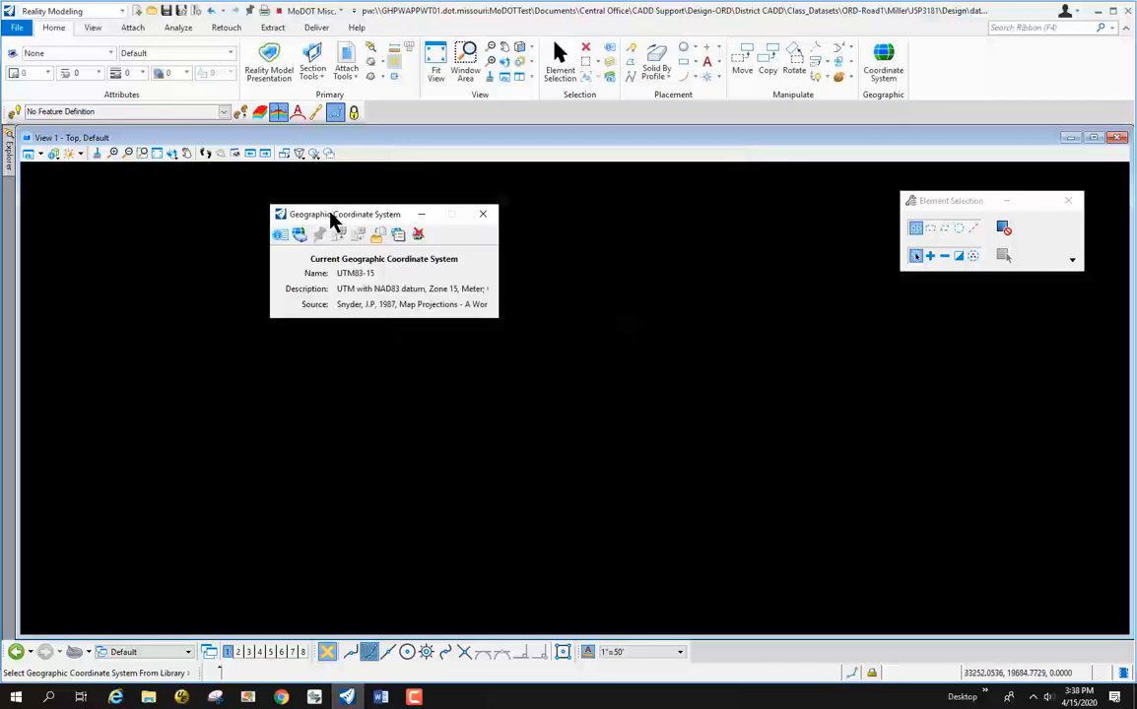
pyautogui.moveTo(331, 217); pyautogui.dragTo(403, 212)
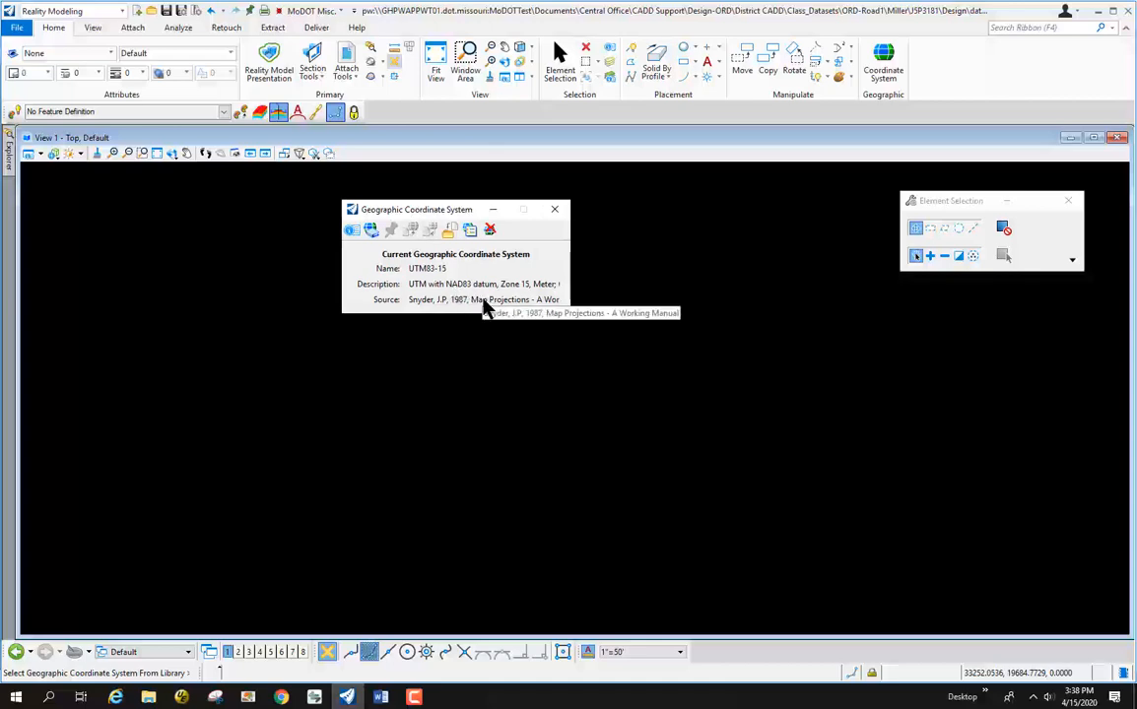
pyautogui.click(556, 211)
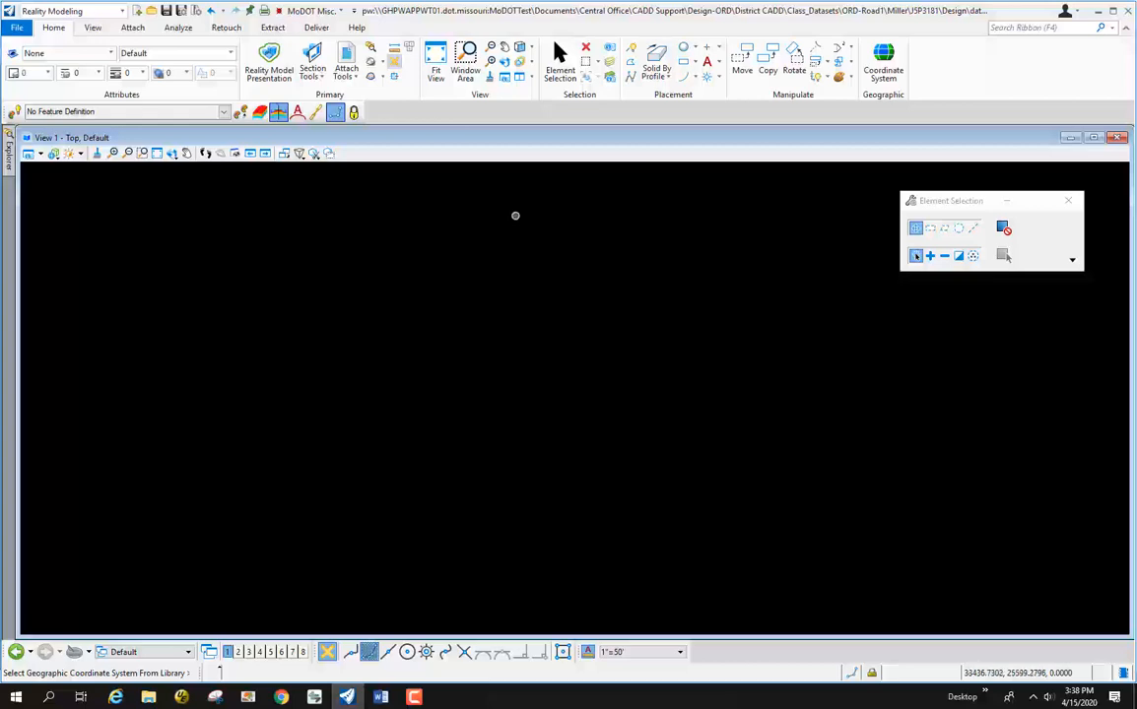
# Switch to the OpenRoads Modeling workflow and open the Point Clouds dialog
pyautogui.click(121, 10)
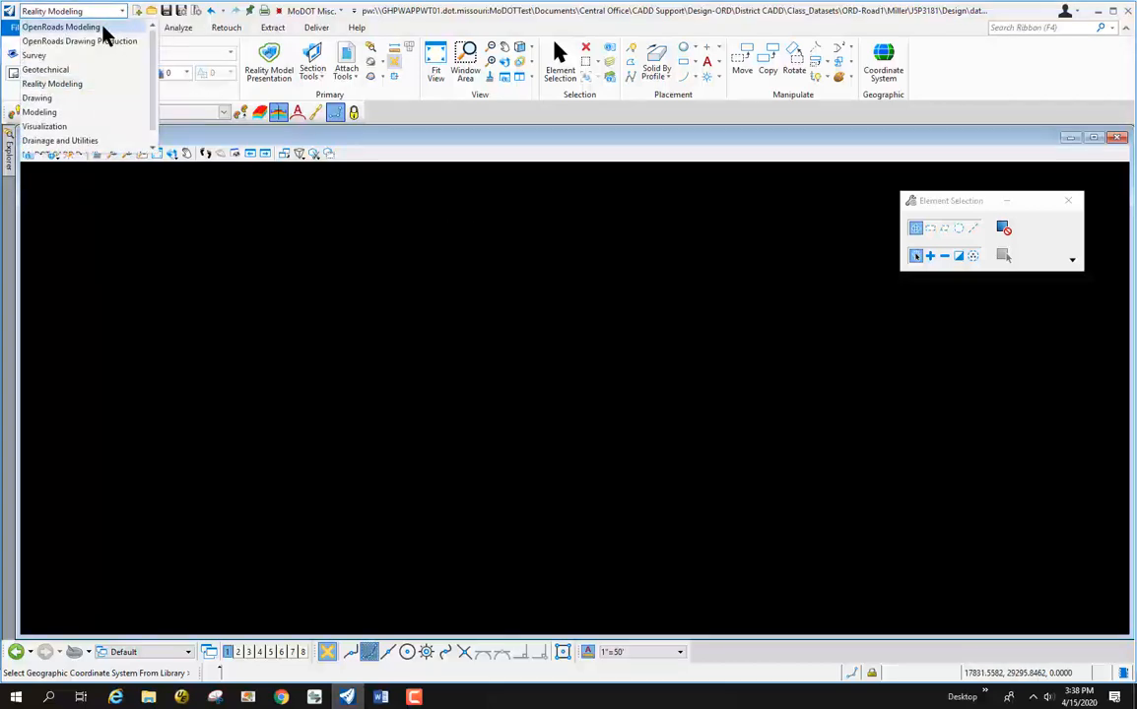
pyautogui.click(102, 28)
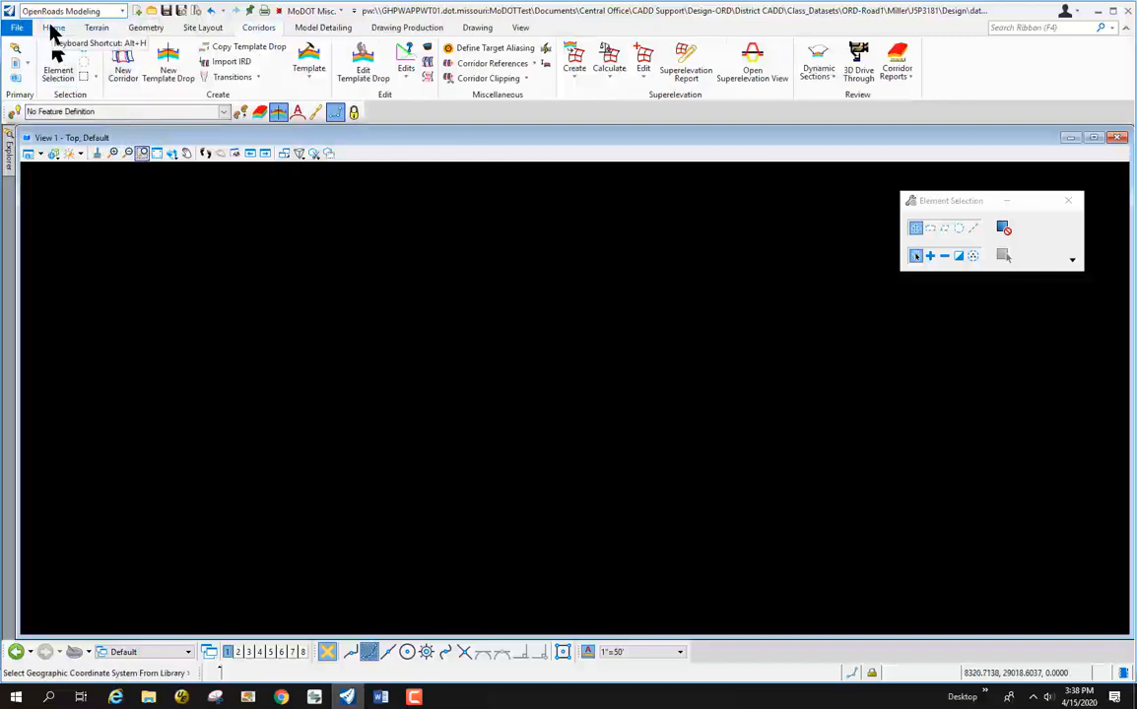
pyautogui.click(54, 28)
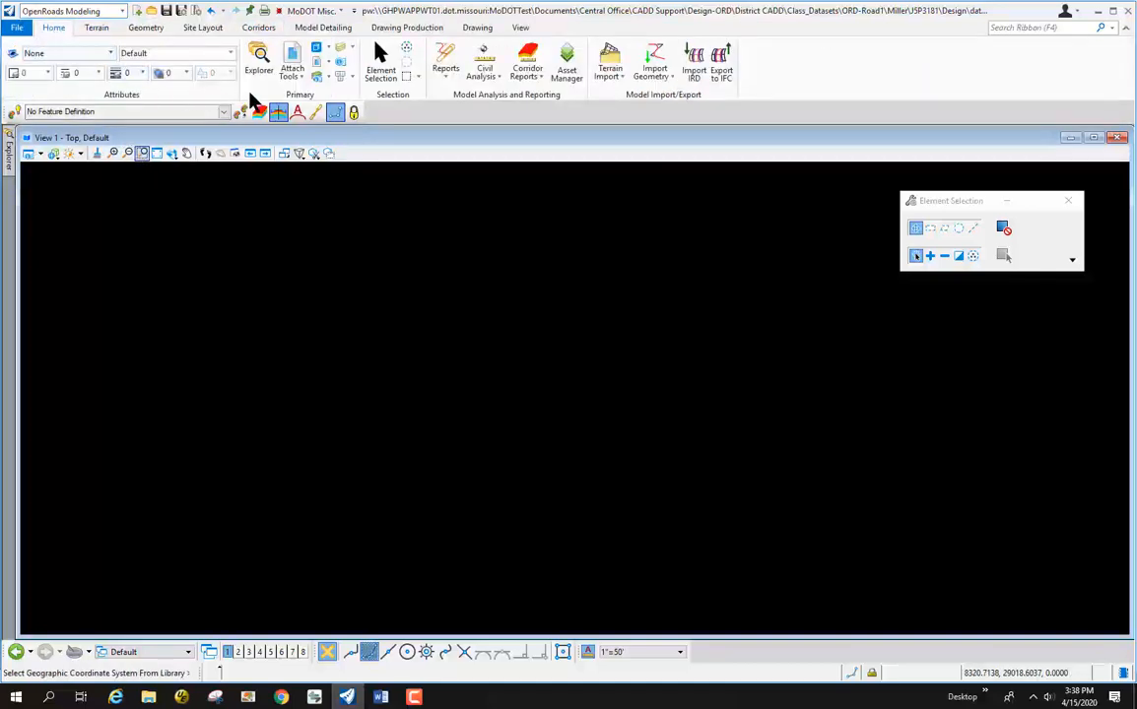
pyautogui.click(305, 80)
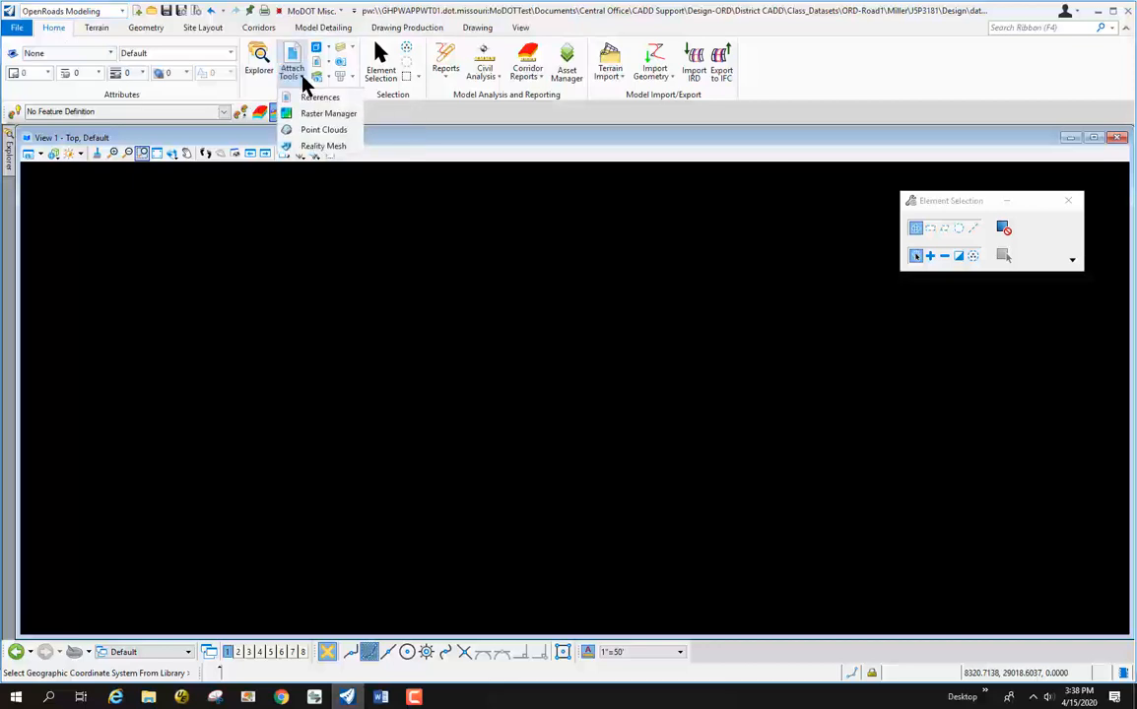
pyautogui.click(315, 132)
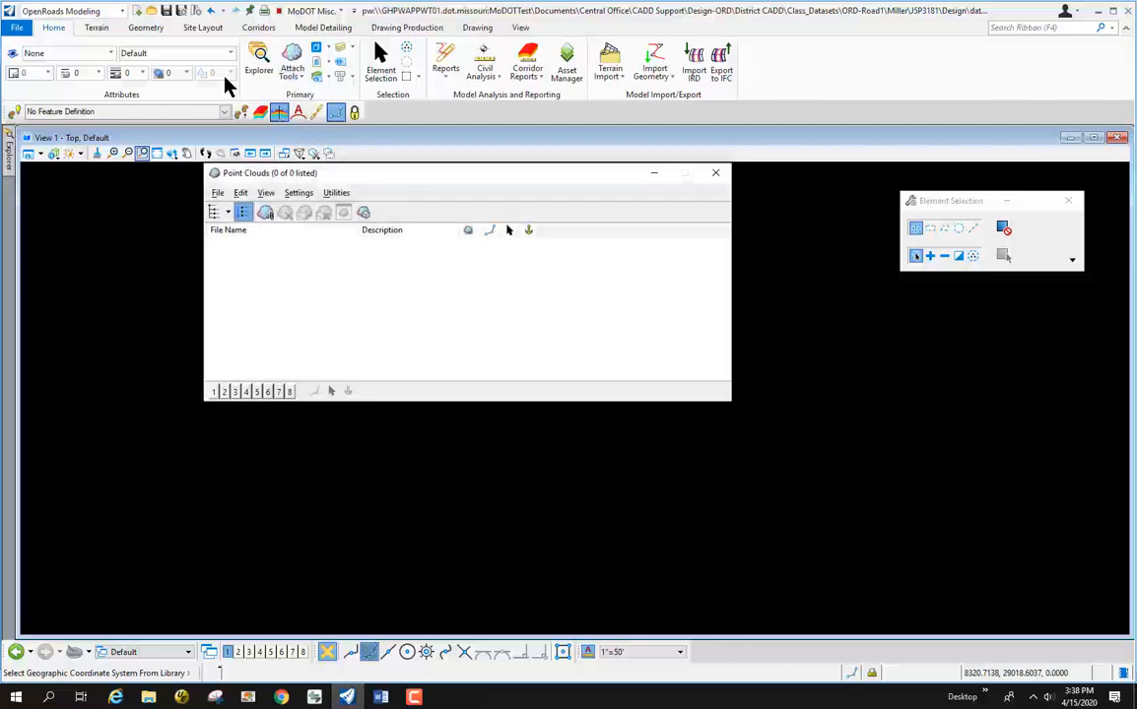
pyautogui.moveTo(323, 181); pyautogui.dragTo(340, 218)
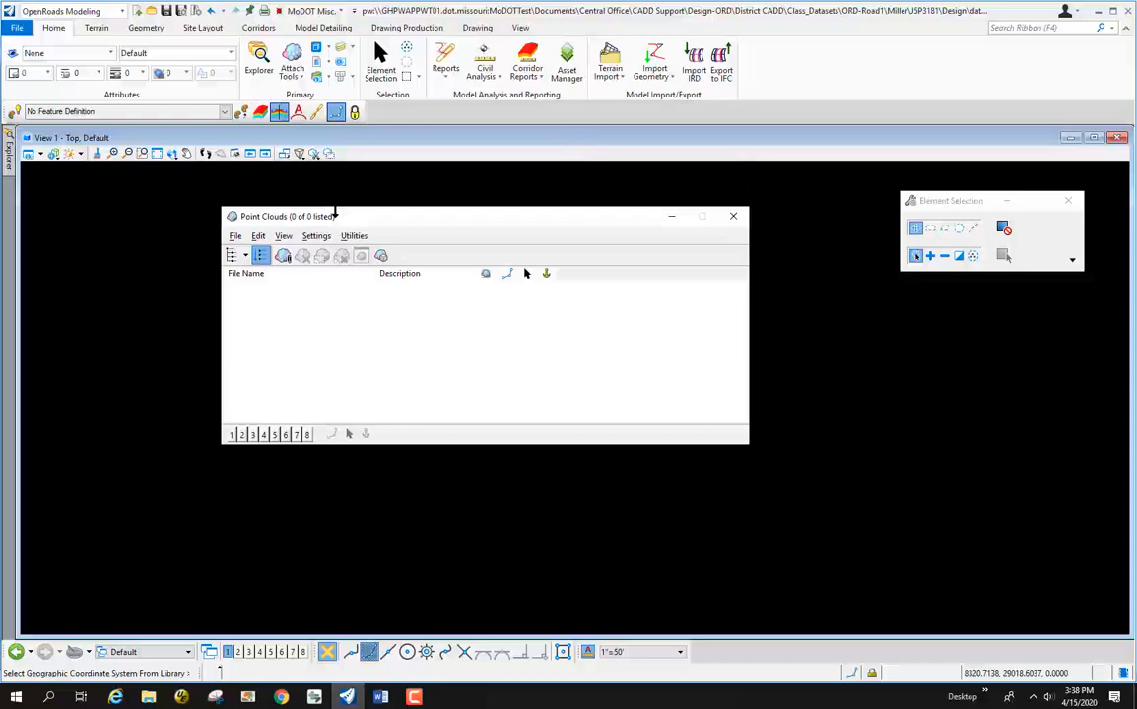
# Choose the USGS_LPC_MO_FEMAR7_North_A4_2017_15SWC532228 LAZ file in the data-1 folder as the point cloud to attach
pyautogui.click(235, 237)
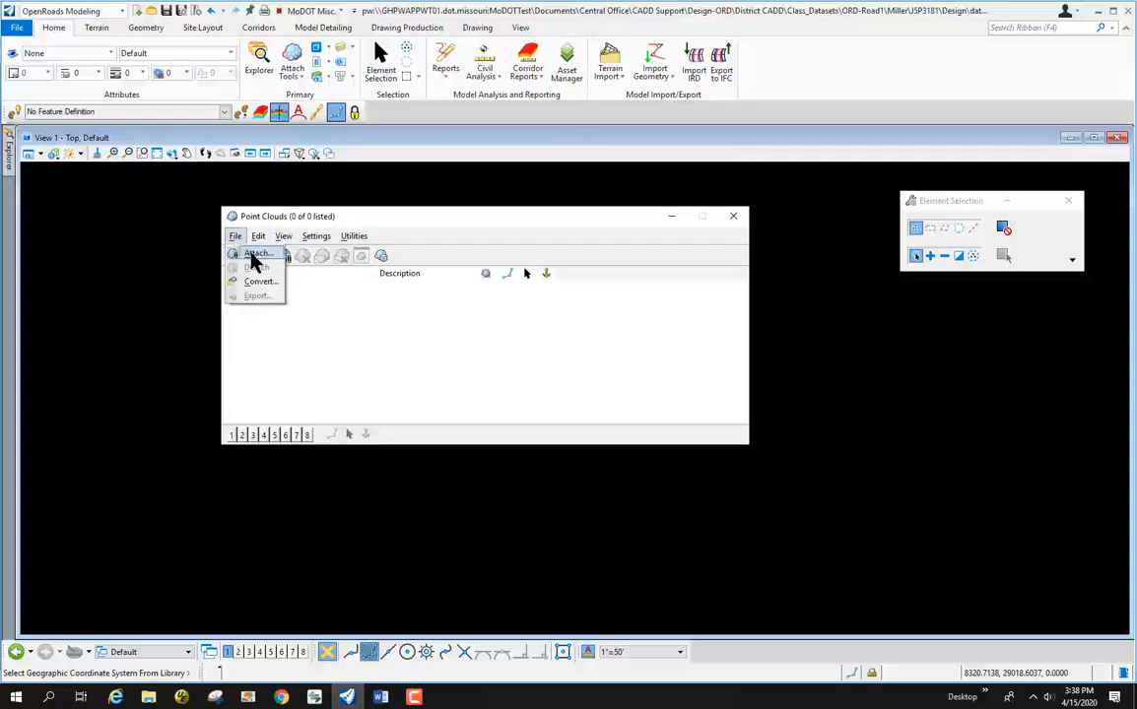
pyautogui.click(255, 256)
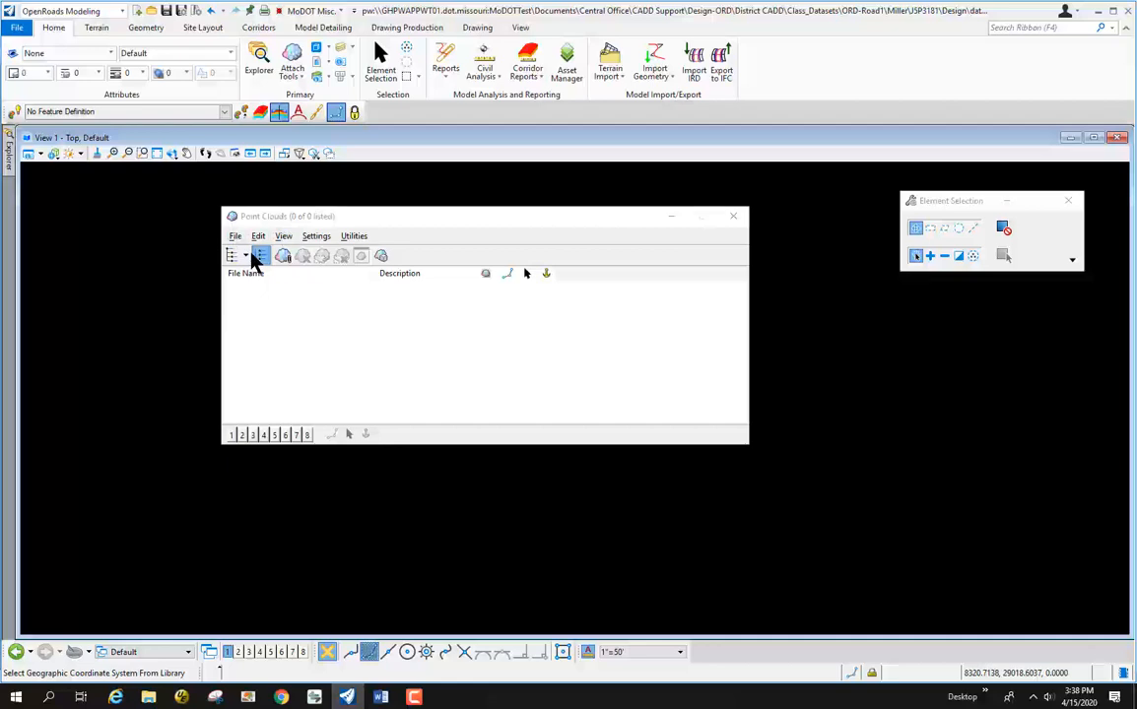
pyautogui.moveTo(448, 184); pyautogui.dragTo(465, 98)
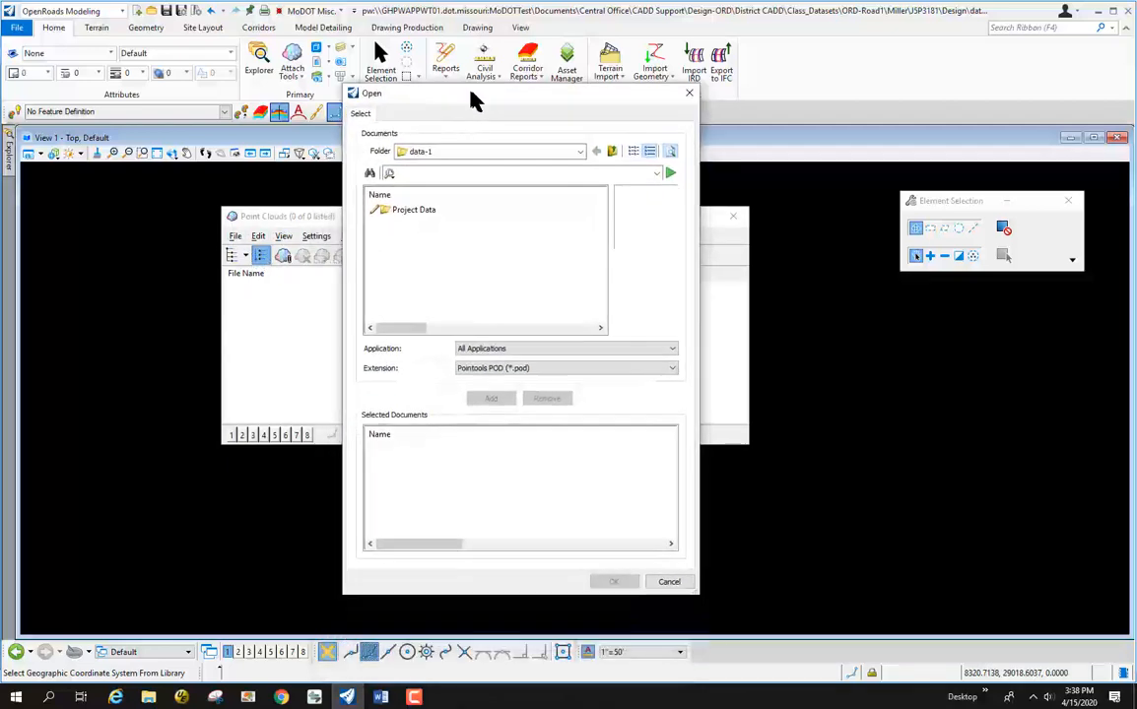
pyautogui.click(552, 373)
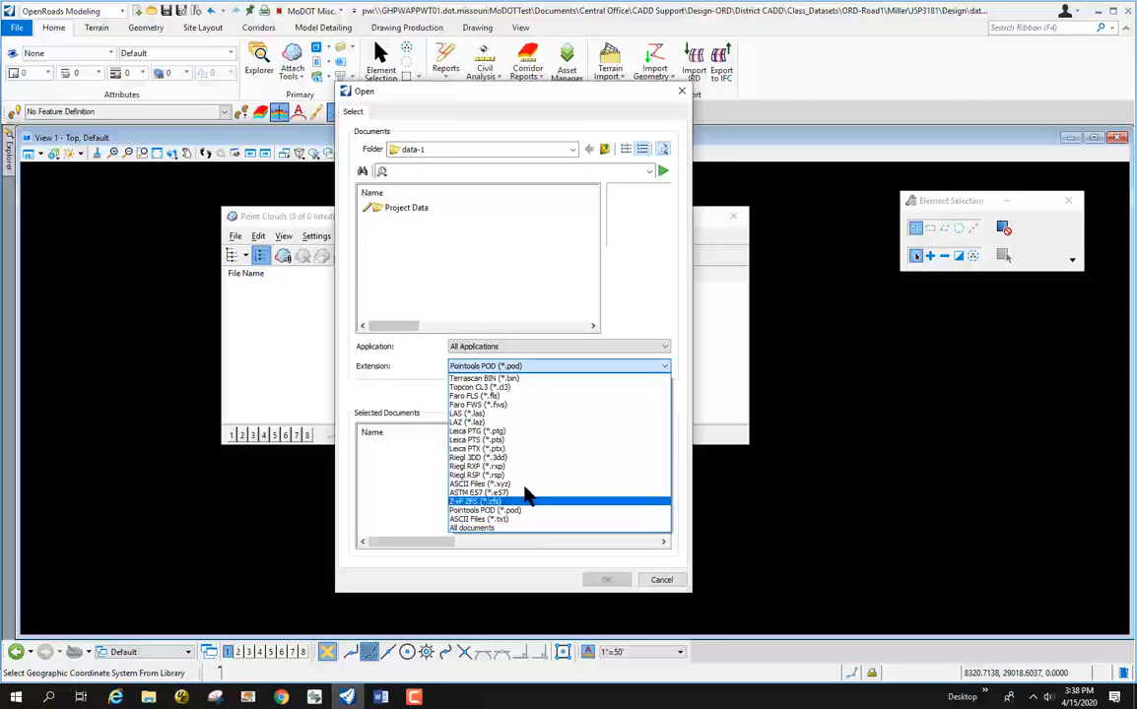
pyautogui.click(513, 421)
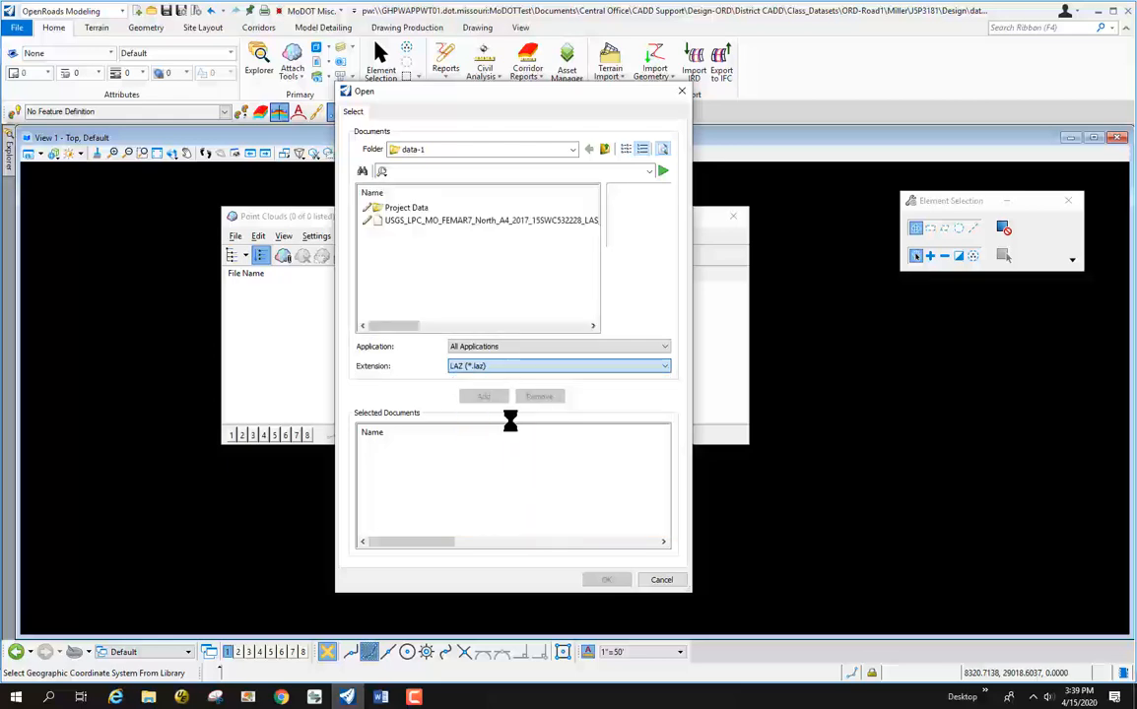
pyautogui.click(445, 222)
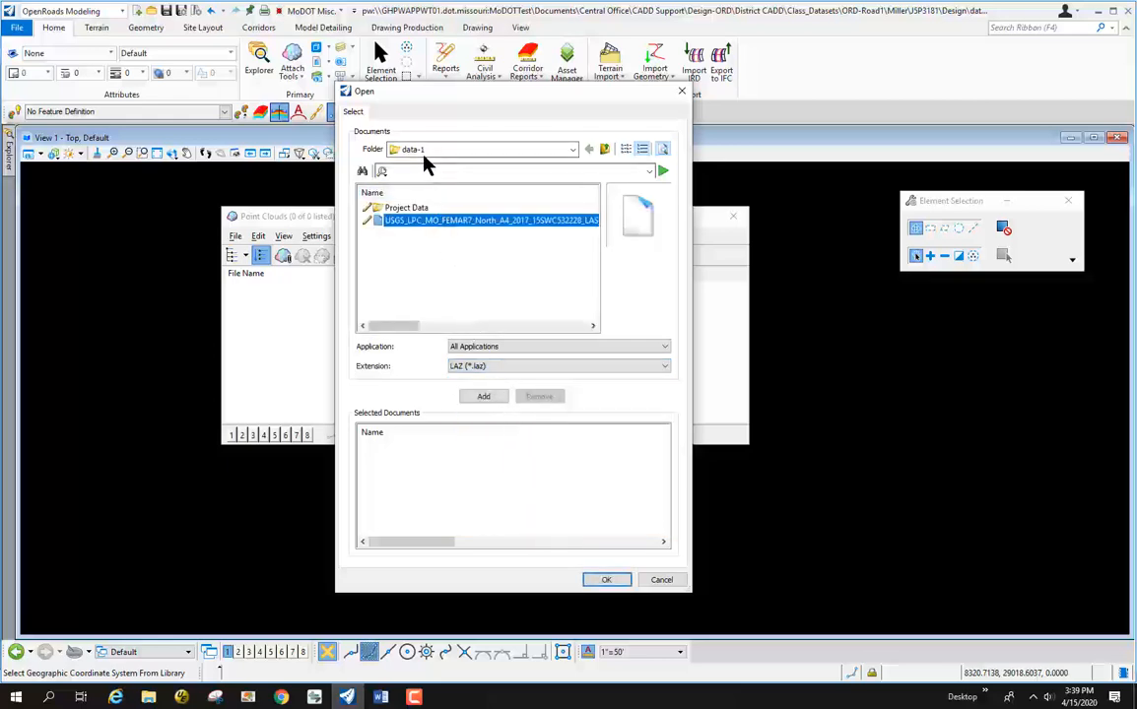
pyautogui.click(608, 581)
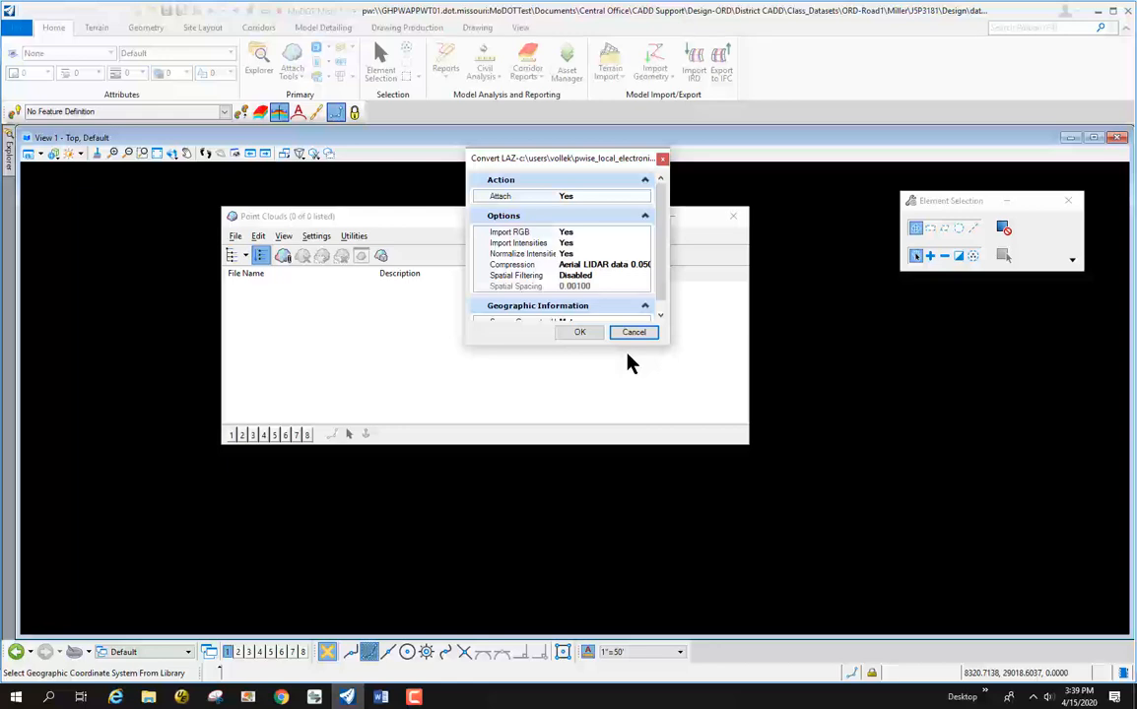
# Convert the LAZ file with Attach set to Yes, Aerial LIDAR data 0.050 (50mm) compression, spatial filtering disabled and Meters as the source unit
pyautogui.moveTo(548, 159); pyautogui.dragTo(412, 164)
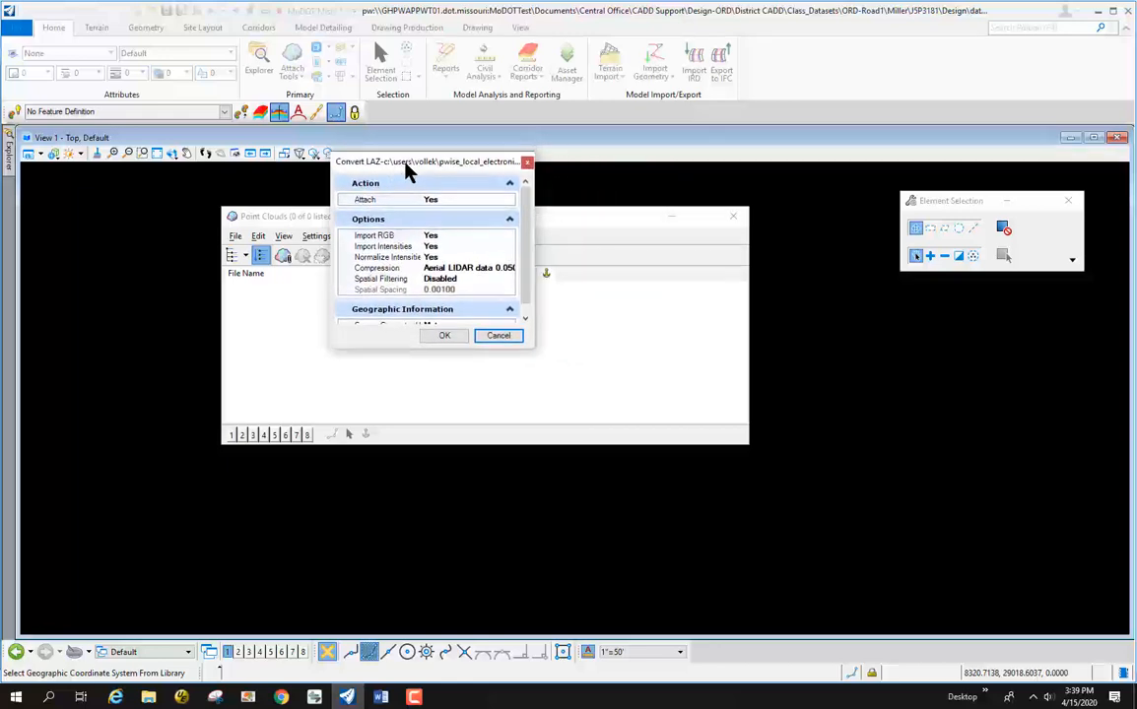
pyautogui.moveTo(532, 349); pyautogui.dragTo(727, 398)
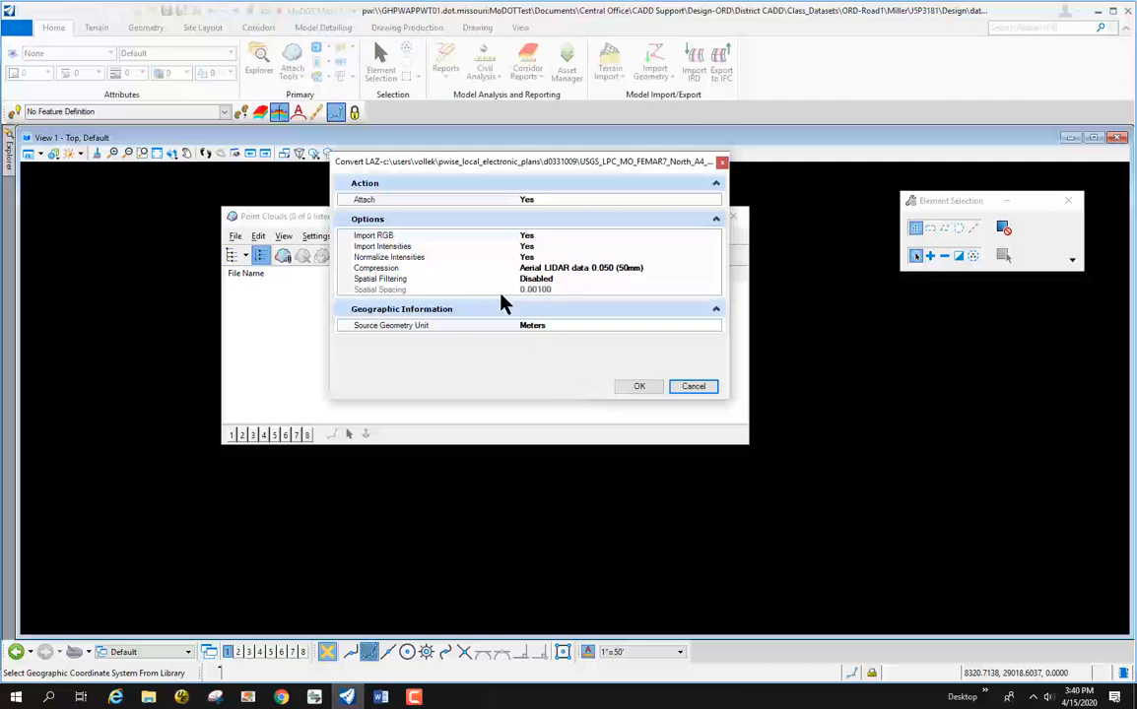
pyautogui.moveTo(446, 164); pyautogui.dragTo(320, 194)
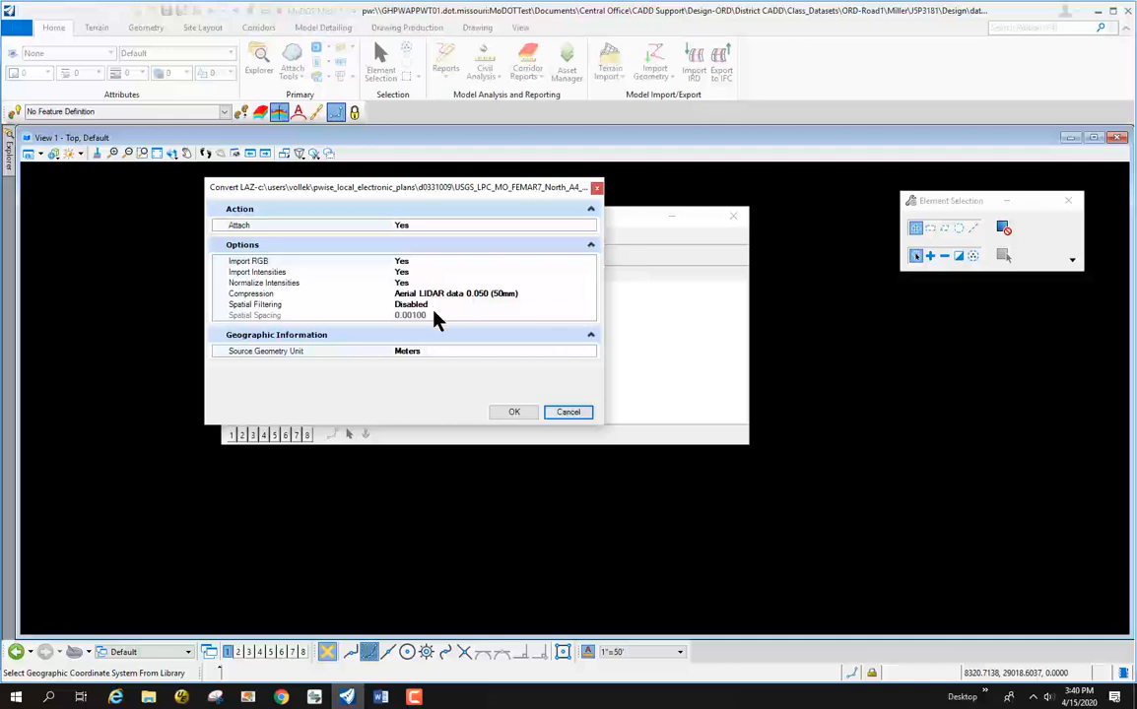
pyautogui.click(524, 414)
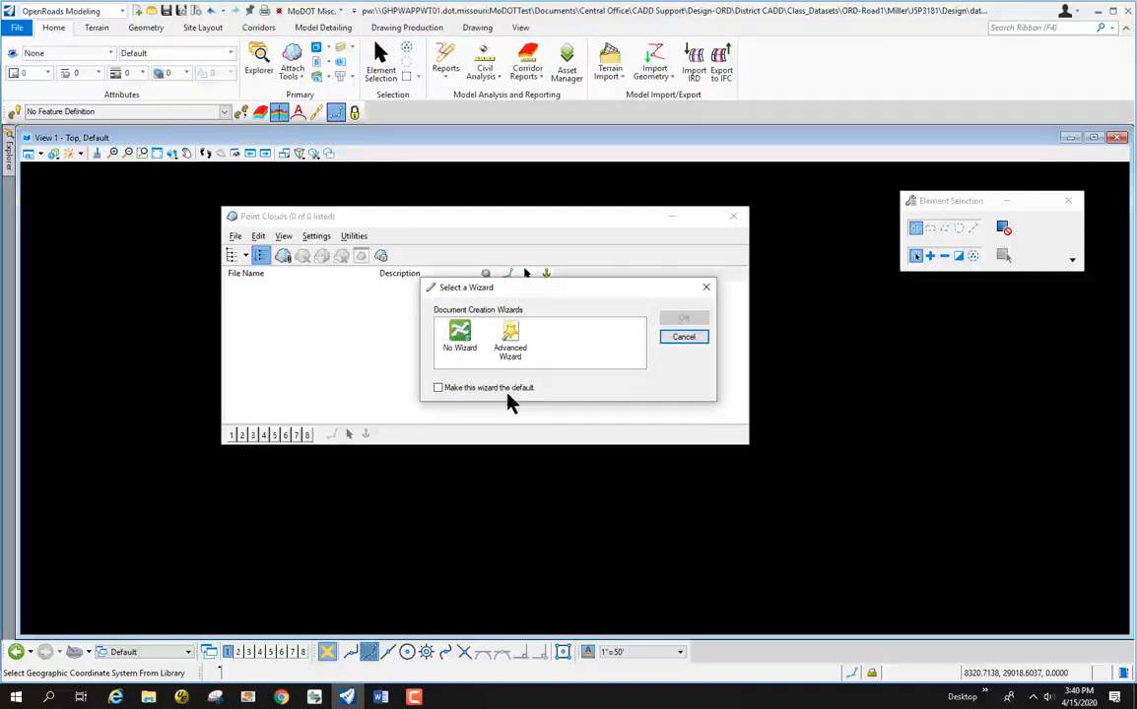
# Save the converted point cloud as a new POD document in the data-1 folder without a wizard, keeping the proposed USGS name
pyautogui.click(460, 335)
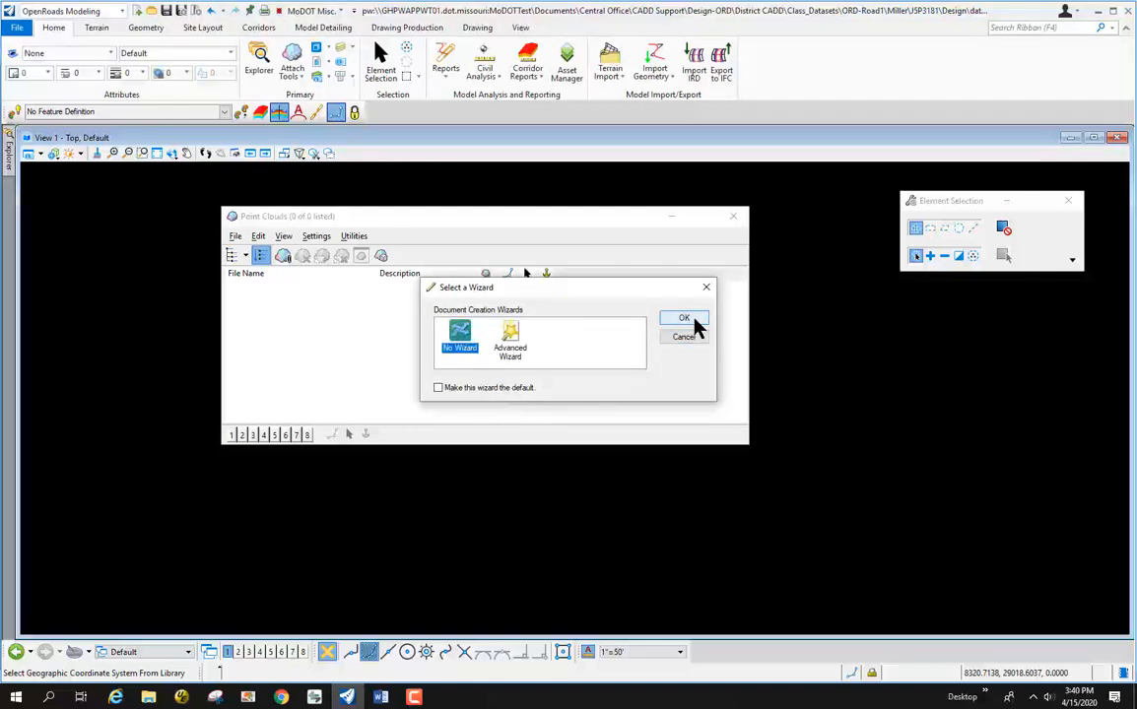
pyautogui.click(694, 319)
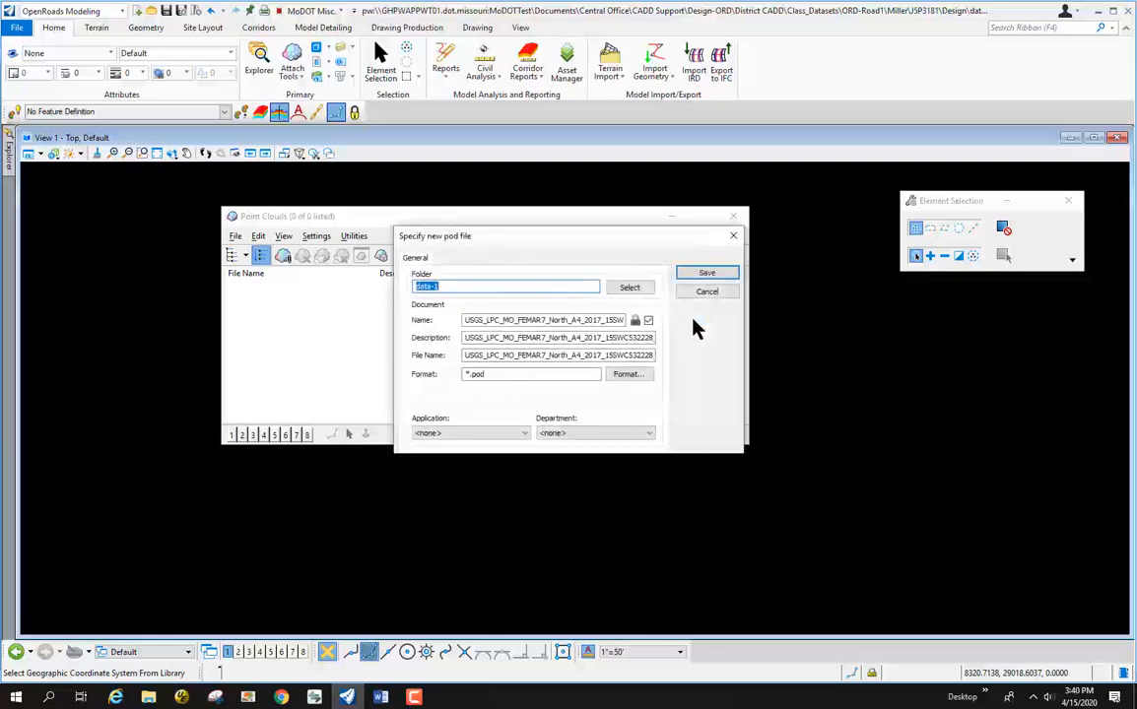
pyautogui.moveTo(586, 240); pyautogui.dragTo(474, 241)
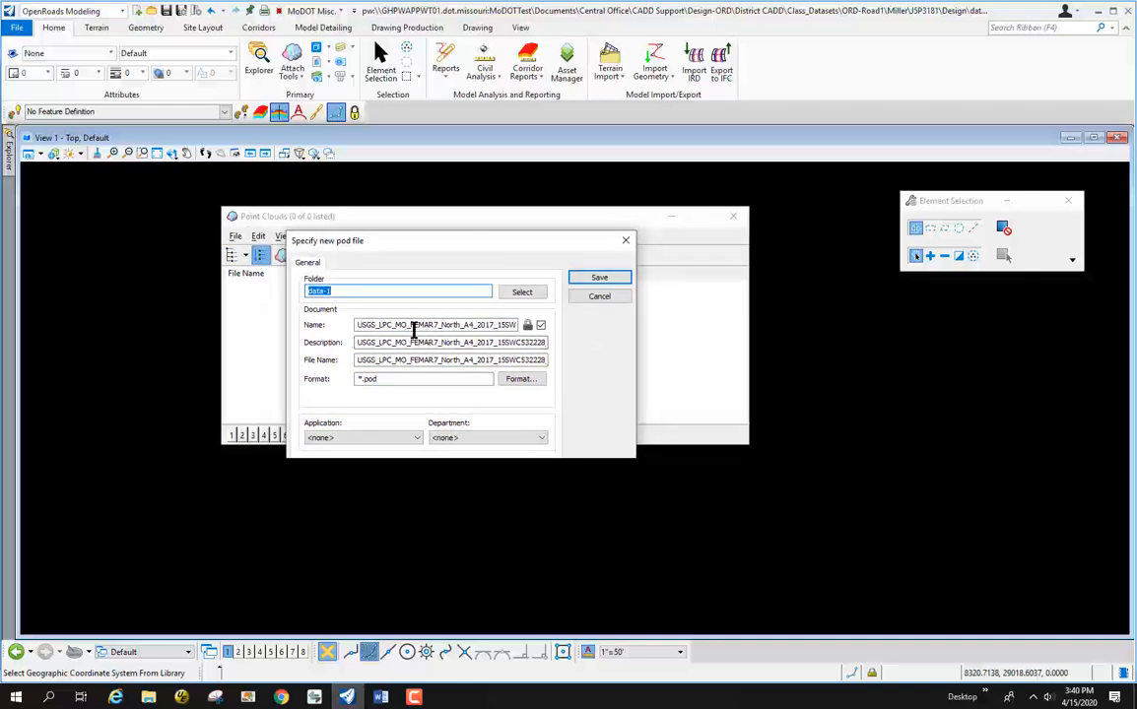
pyautogui.moveTo(397, 325)
pyautogui.mouseDown()
pyautogui.moveTo(556, 319)
pyautogui.moveTo(404, 325)
pyautogui.mouseUp()
pyautogui.click(600, 278)
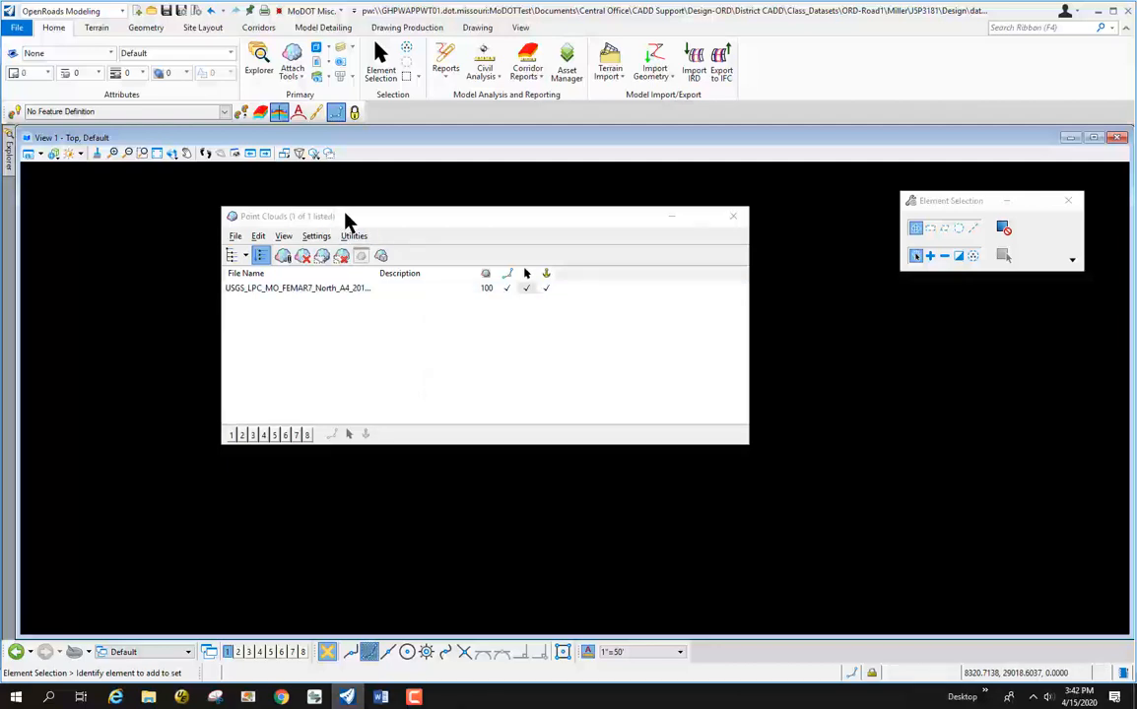
# Move the Point Clouds dialog aside and update the server copy of the drawing
pyautogui.moveTo(363, 221); pyautogui.dragTo(652, 370)
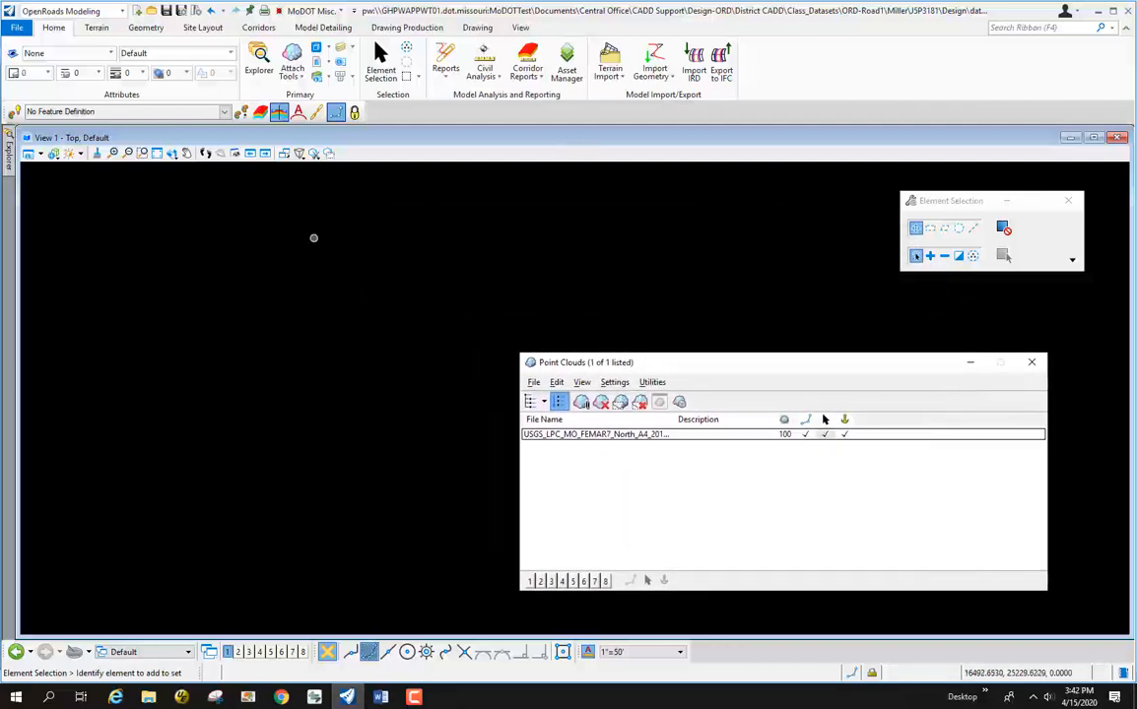
pyautogui.click(17, 28)
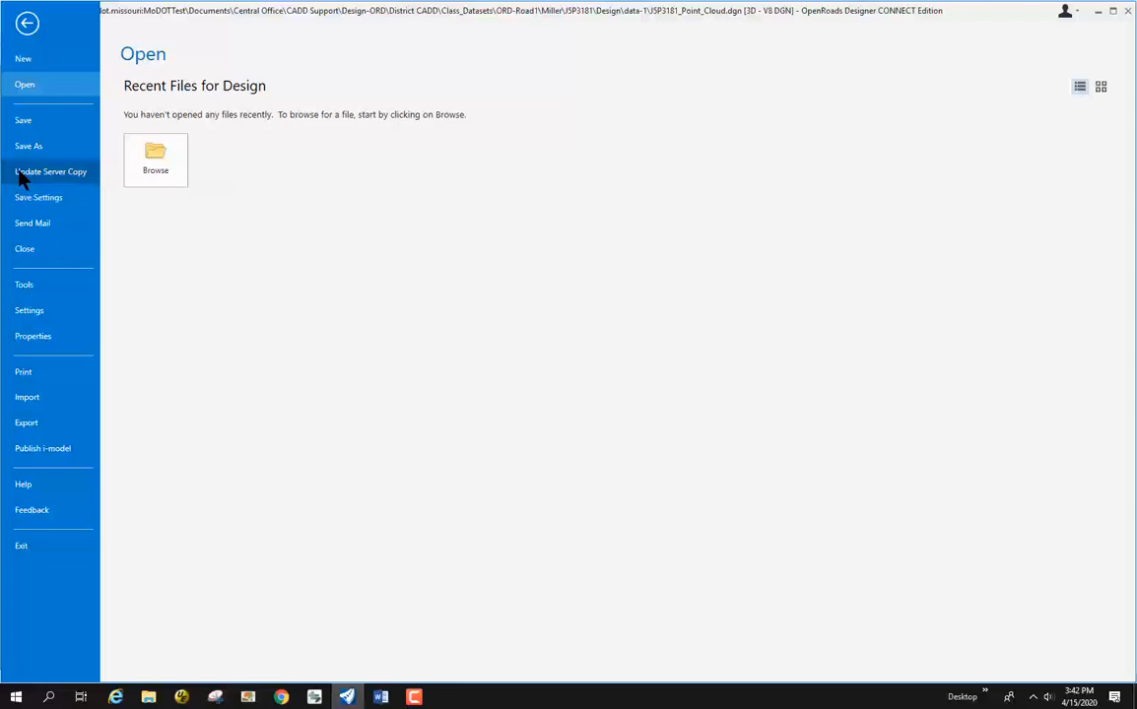
pyautogui.click(24, 173)
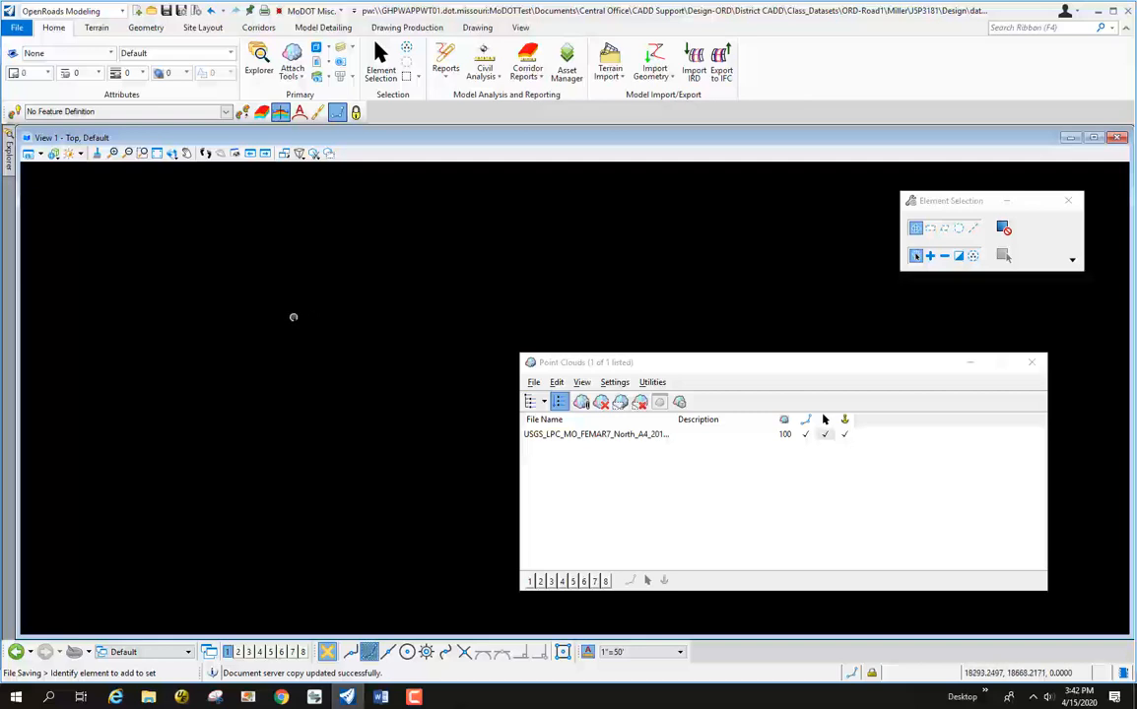
# Close the Point Clouds dialog and fit View 1 to the attached point cloud
pyautogui.moveTo(816, 371); pyautogui.dragTo(597, 341)
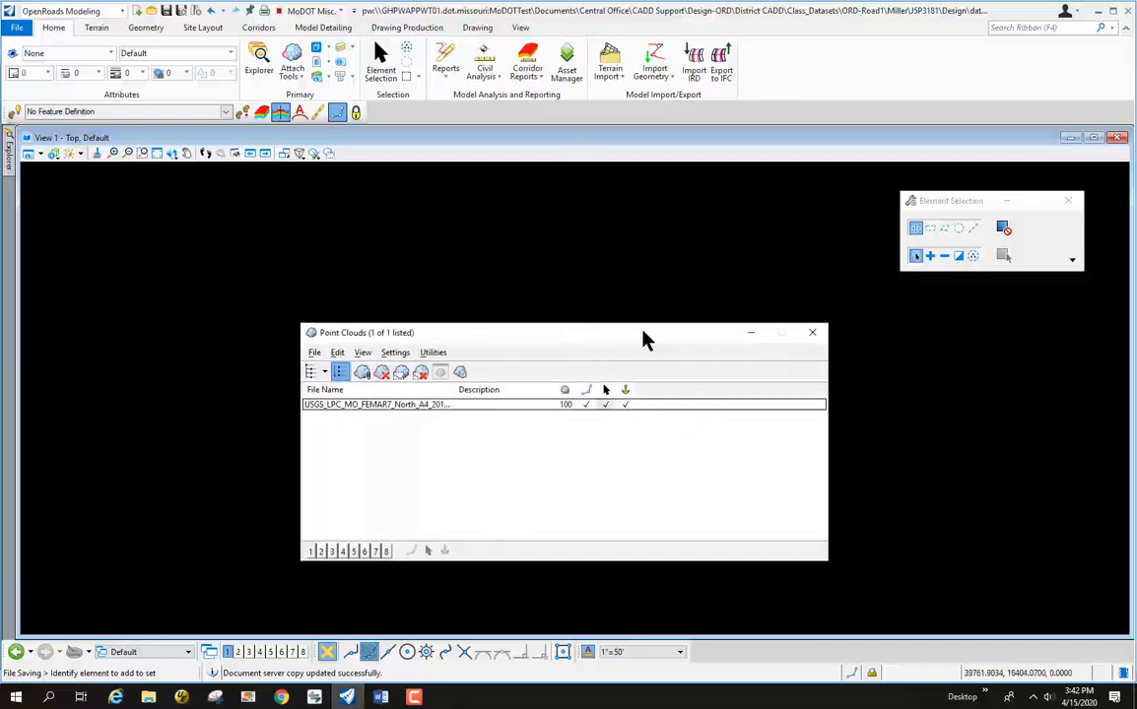
pyautogui.click(813, 335)
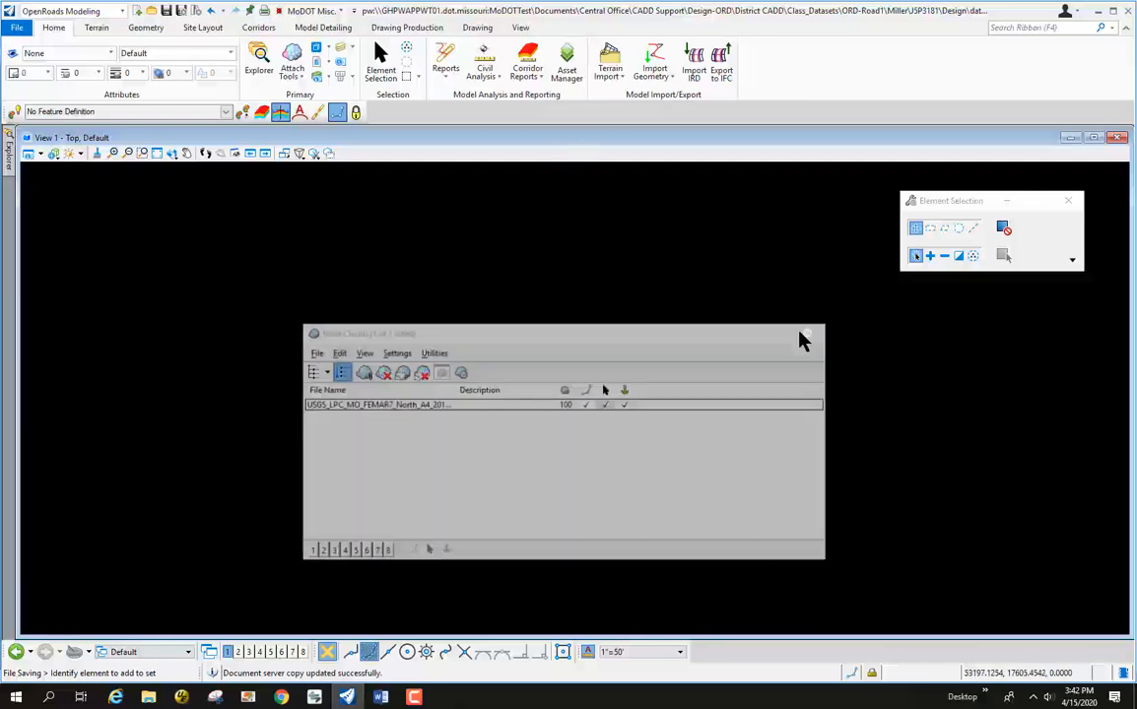
pyautogui.click(156, 154)
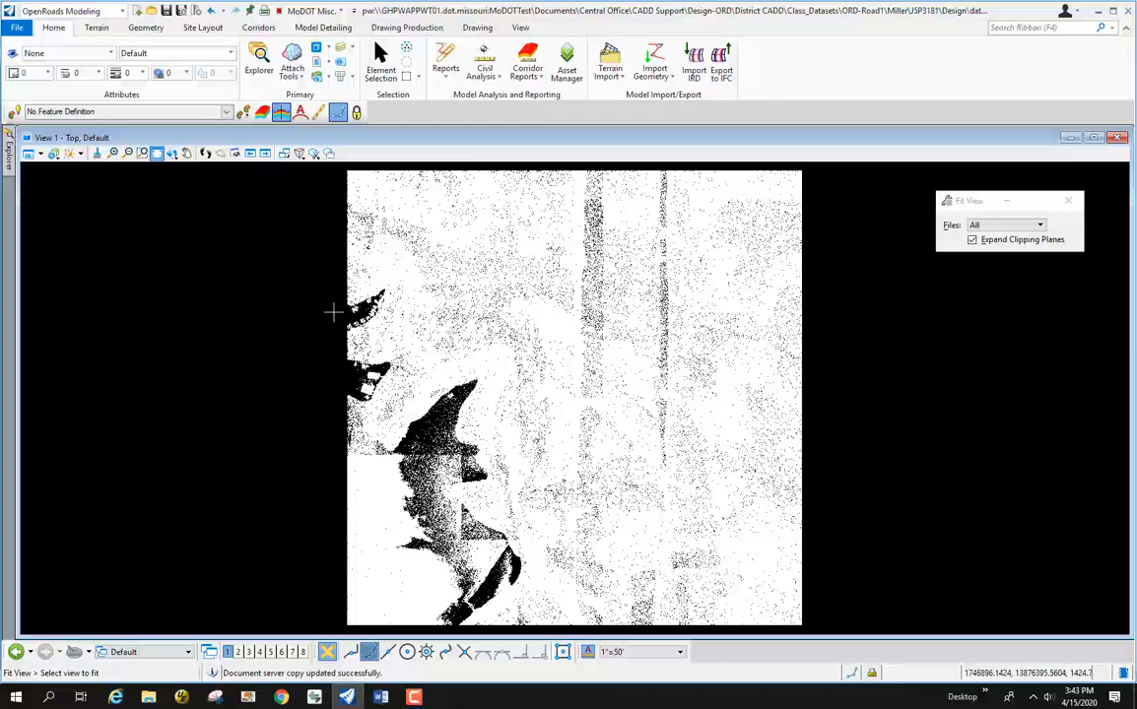
# Set View 1's point cloud style to Intensity in its view attributes and move the dialog clear of the point cloud
pyautogui.click(27, 154)
pyautogui.moveTo(134, 175); pyautogui.dragTo(136, 188)
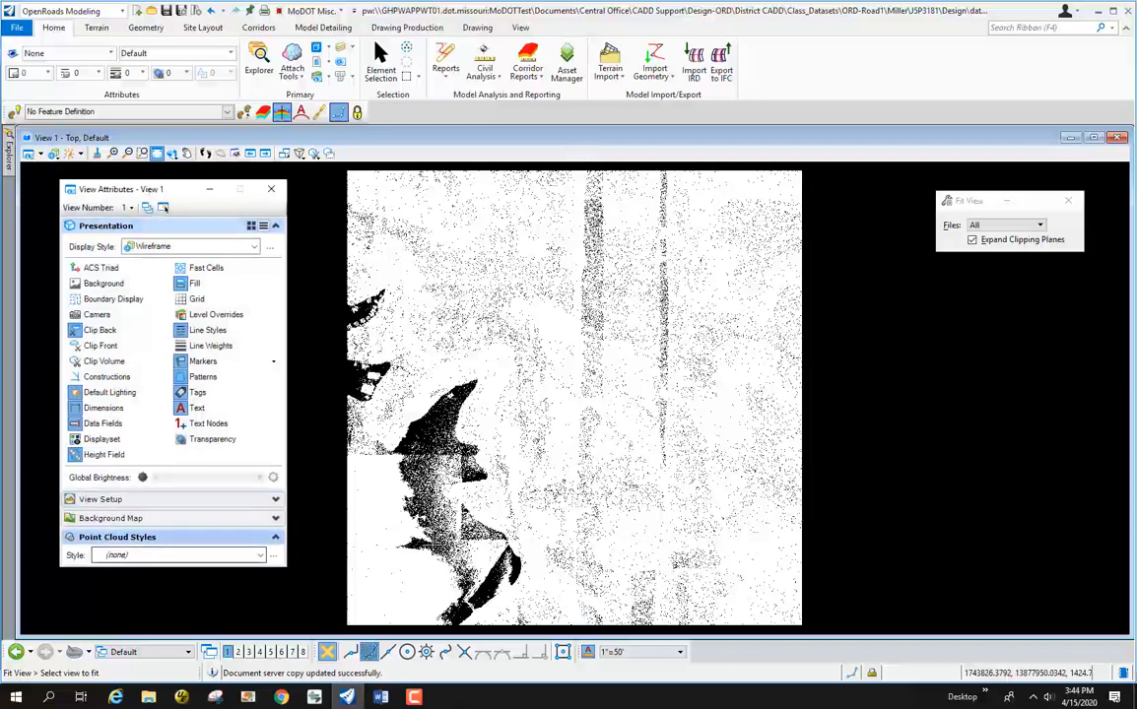
pyautogui.click(261, 556)
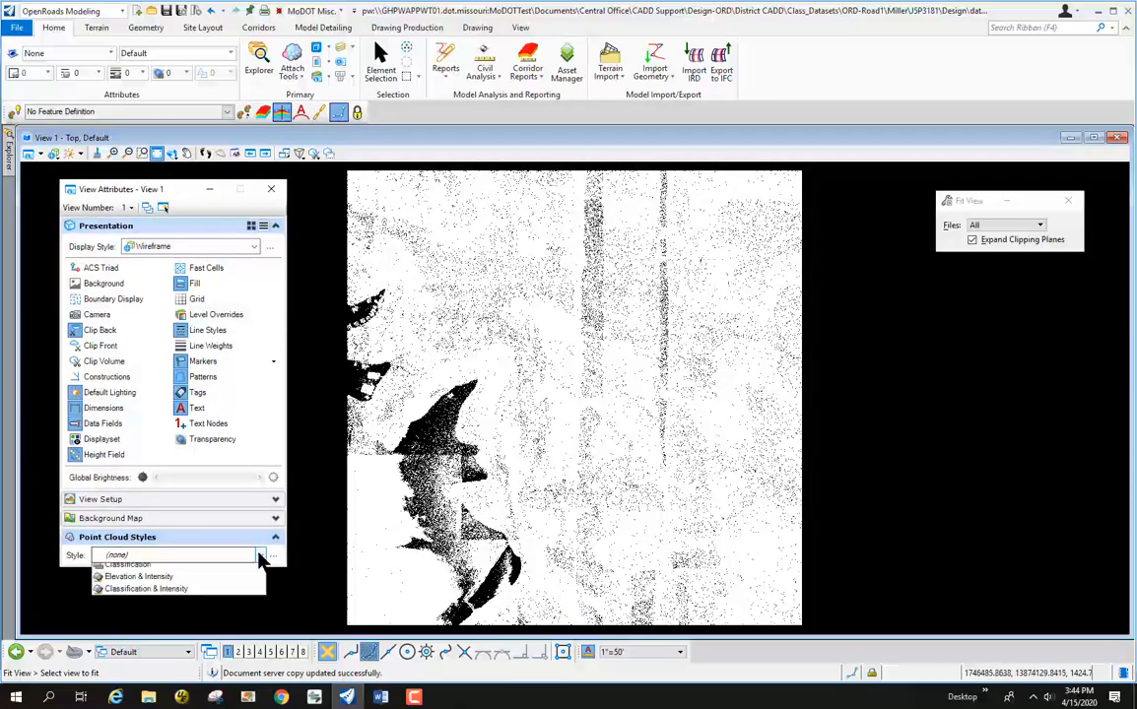
pyautogui.click(124, 594)
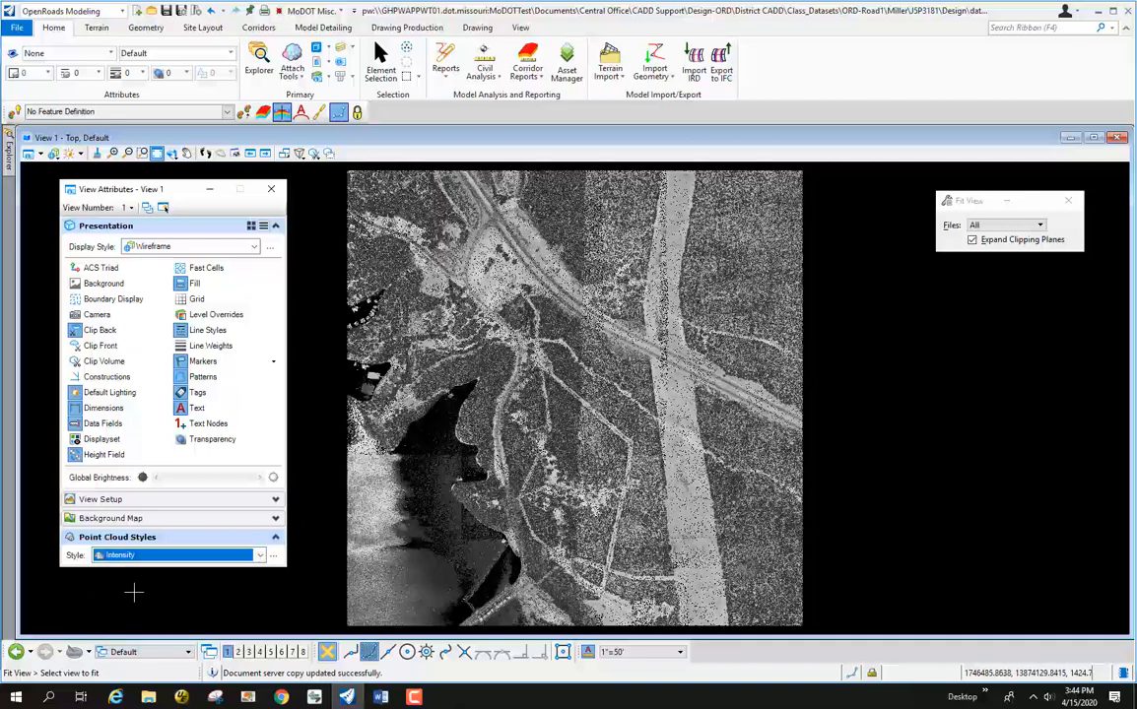
pyautogui.moveTo(166, 188); pyautogui.dragTo(153, 181)
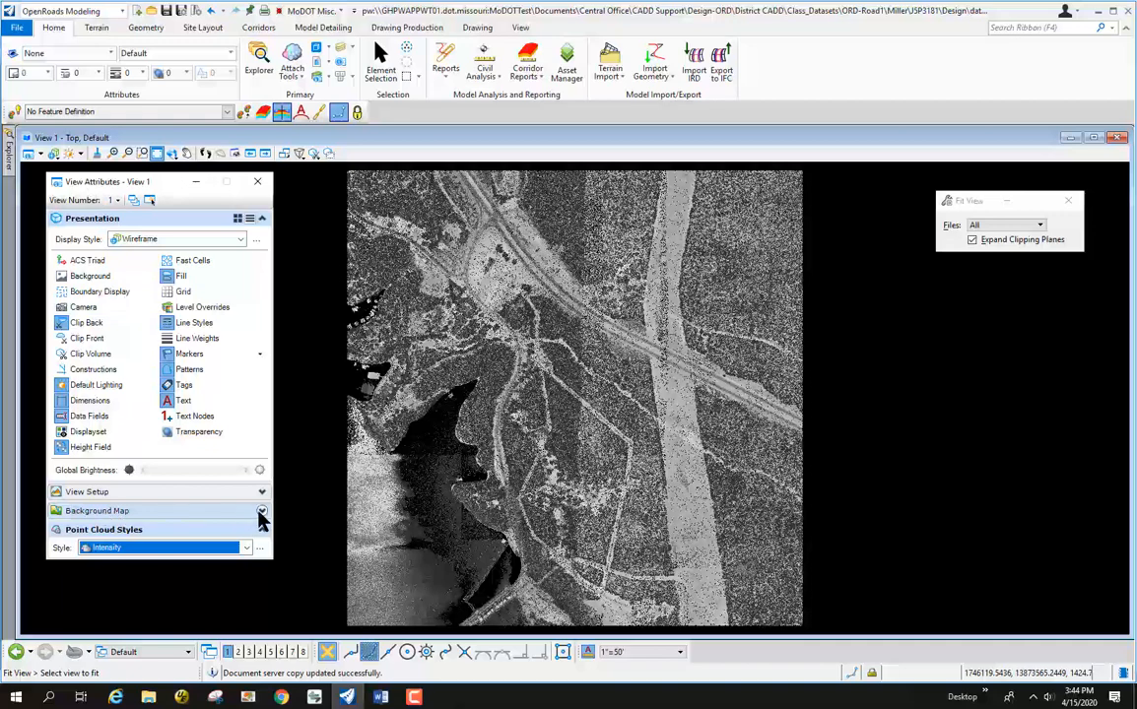
# Set View 1's background map type to Street Map
pyautogui.click(261, 513)
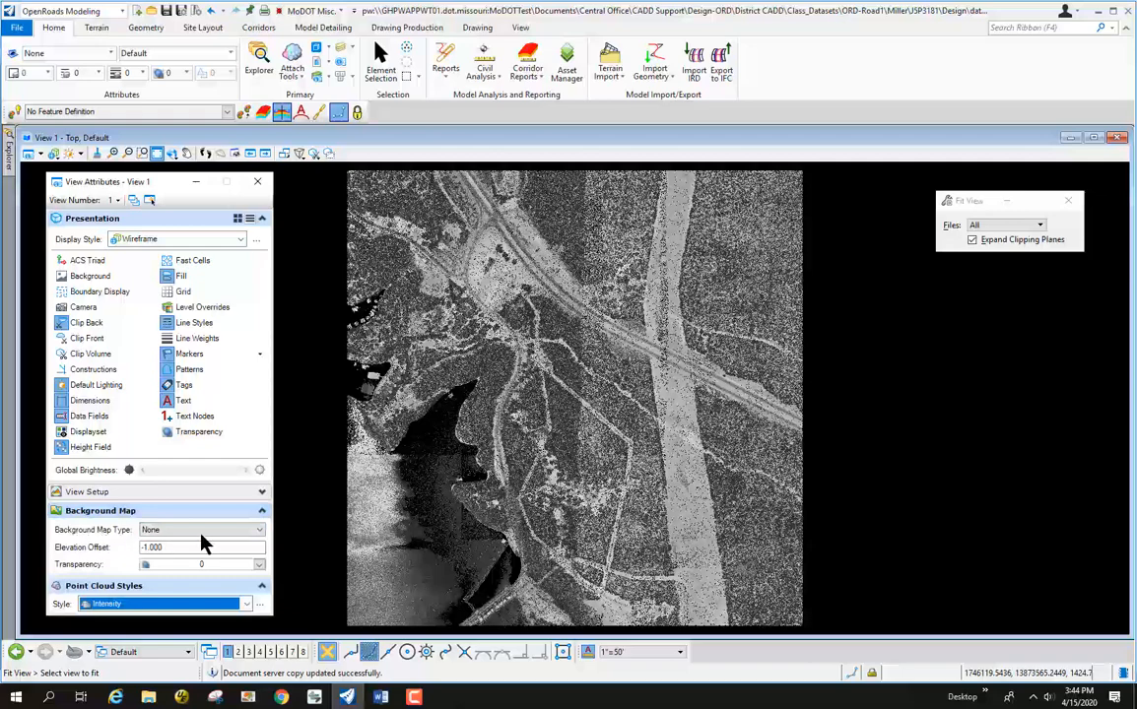
pyautogui.click(259, 531)
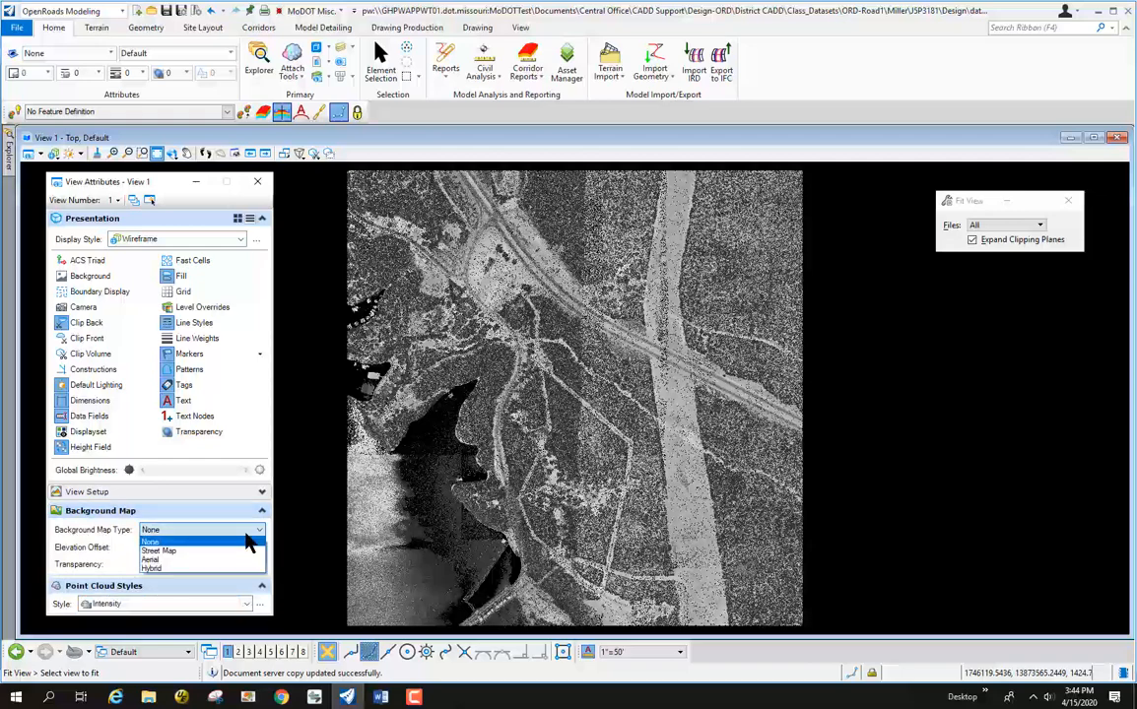
pyautogui.click(176, 555)
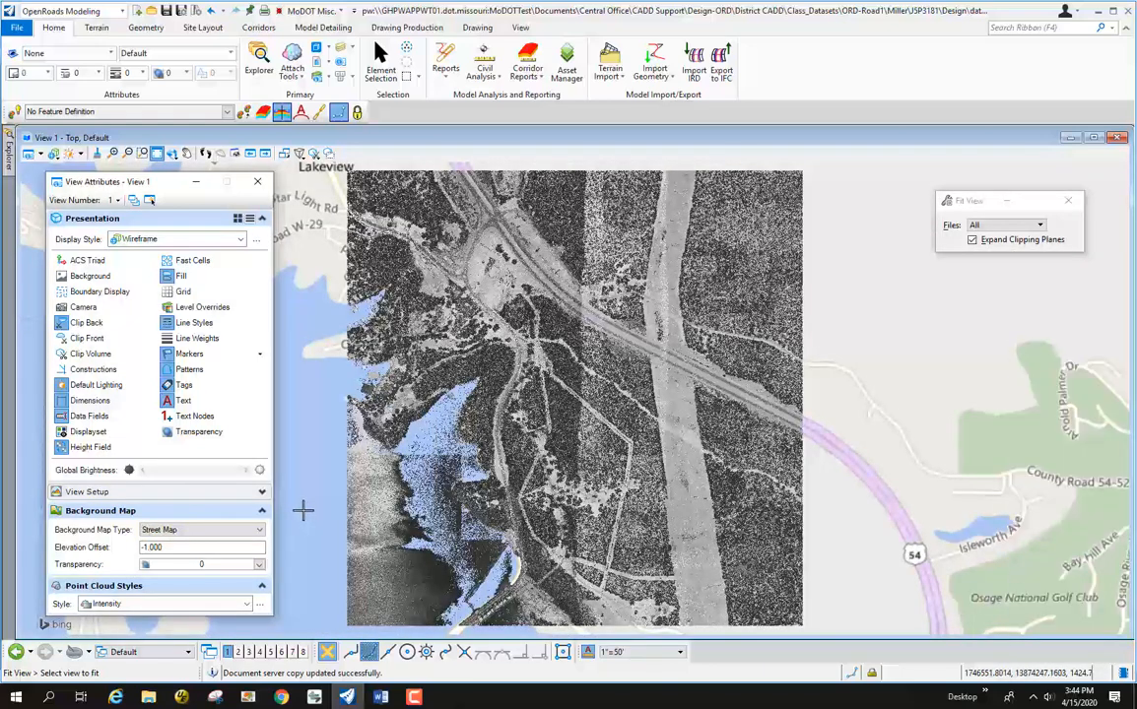
# Examine how the point cloud's highway, roads and shoreline line up with the street map around the tile's edges
pyautogui.scroll(-2, 347, 501)
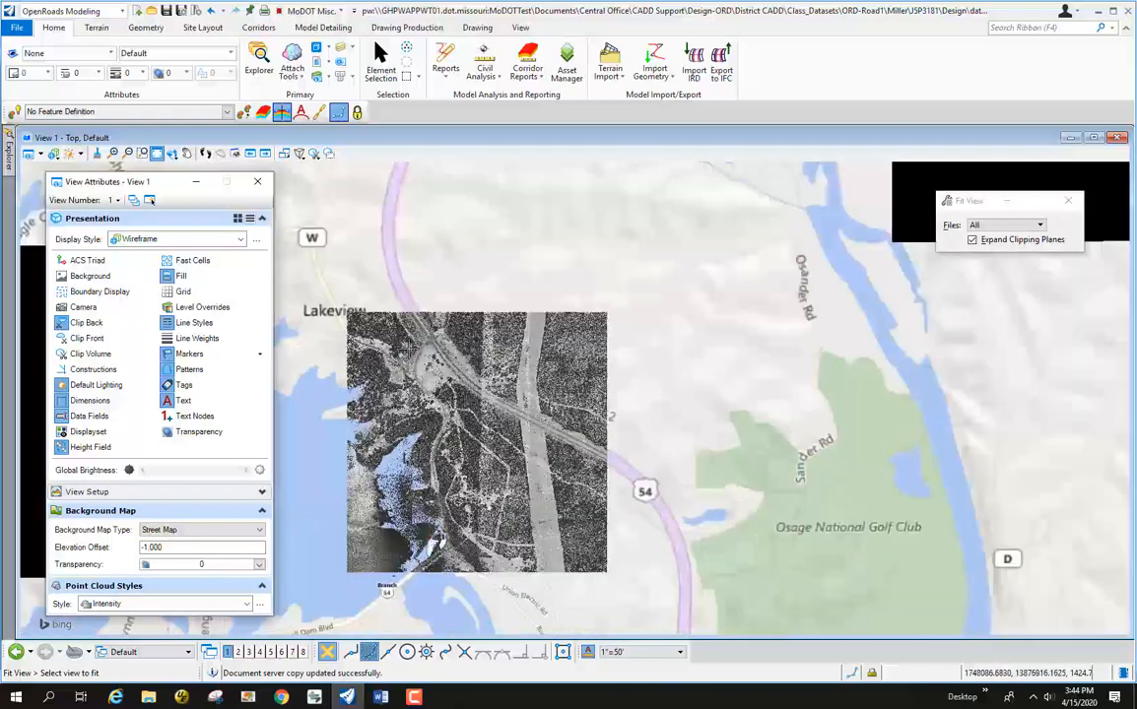
pyautogui.scroll(3, 364, 296)
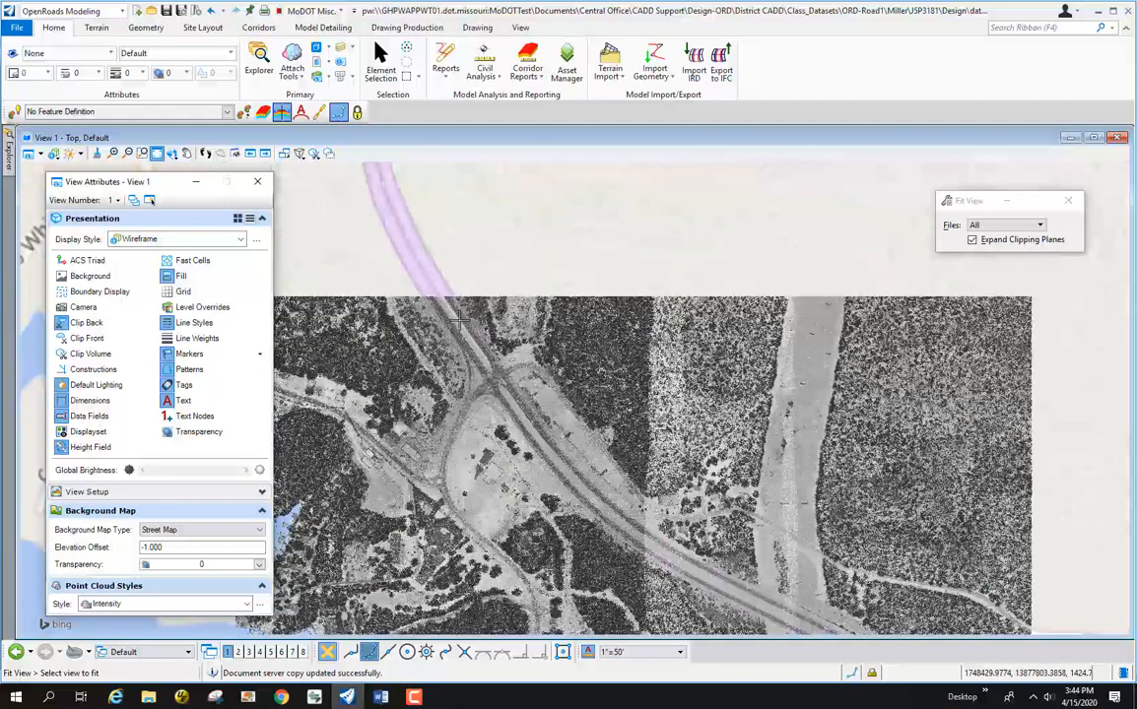
pyautogui.scroll(-1, 413, 239)
pyautogui.scroll(-2, 412, 240)
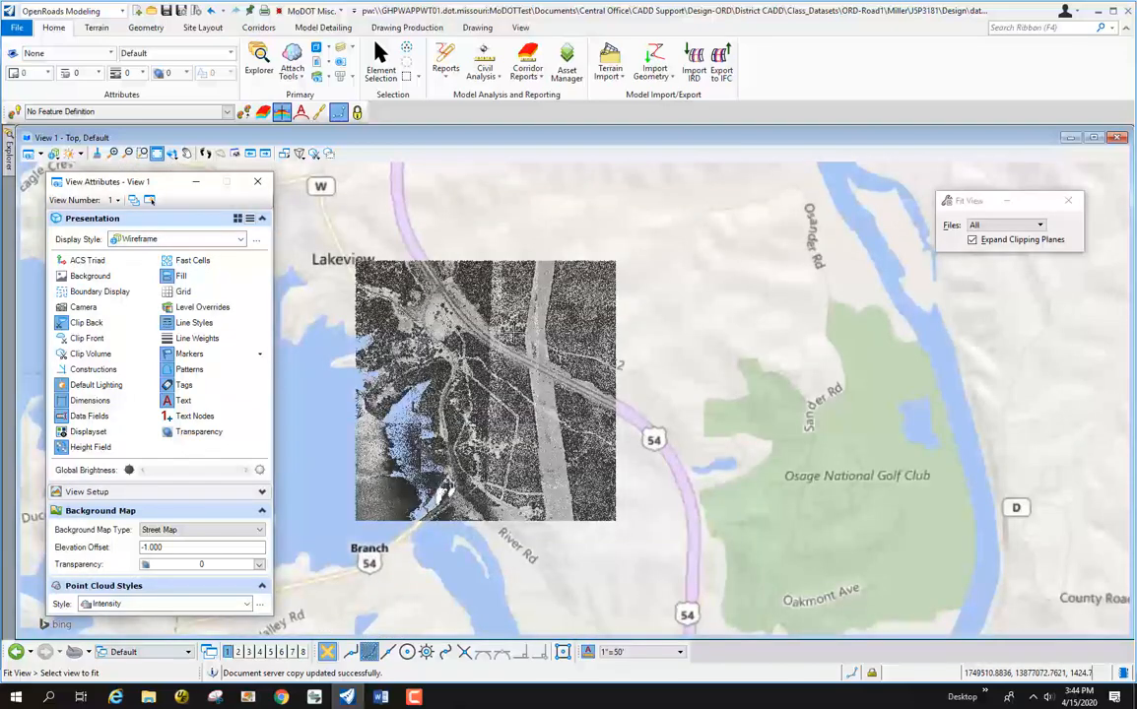
pyautogui.scroll(4, 626, 399)
pyautogui.scroll(-3, 631, 400)
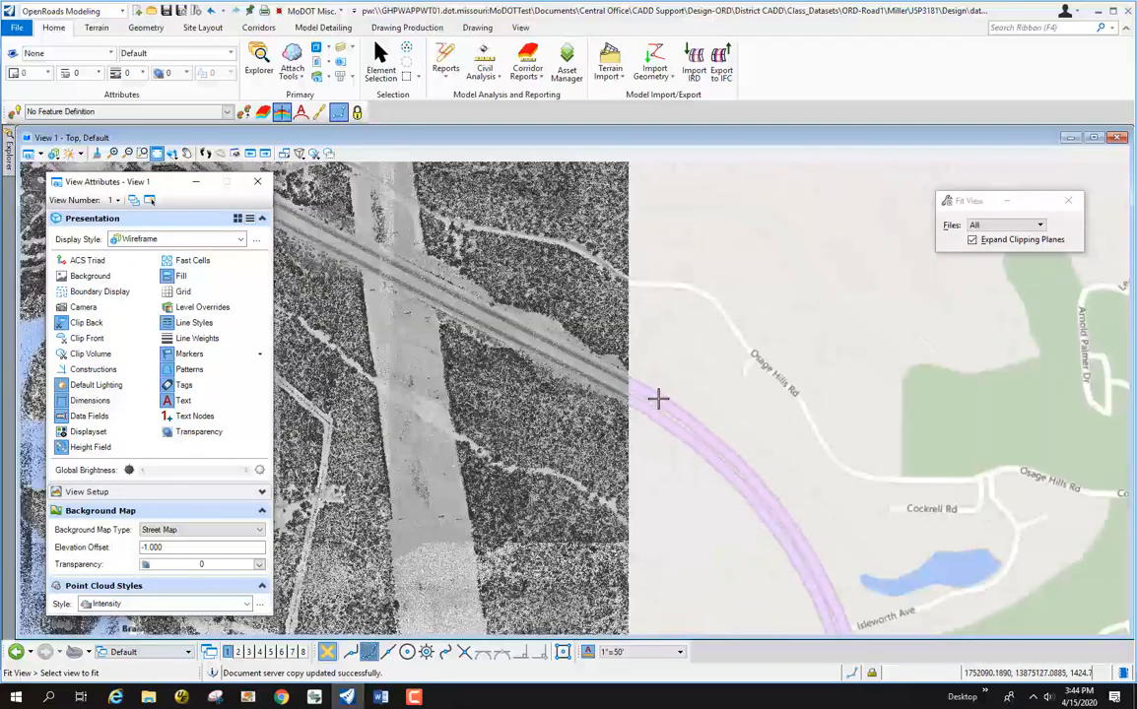
pyautogui.scroll(3, 563, 412)
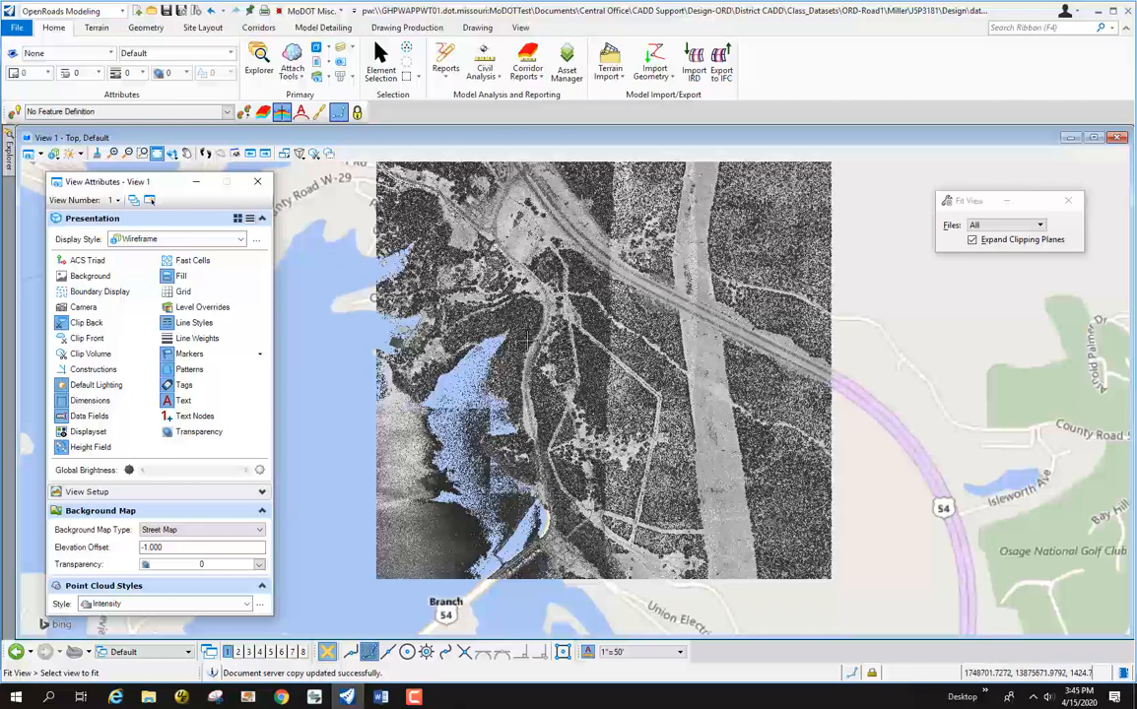
pyautogui.scroll(-3, 509, 386)
pyautogui.scroll(3, 575, 402)
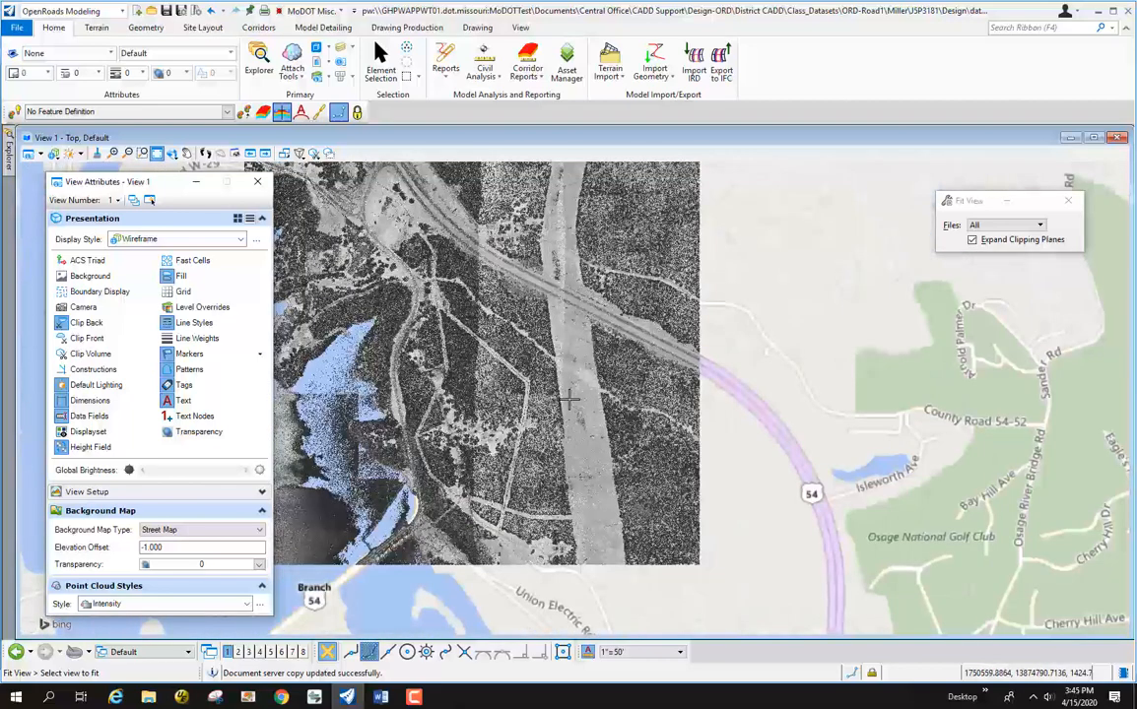
pyautogui.scroll(-1, 575, 402)
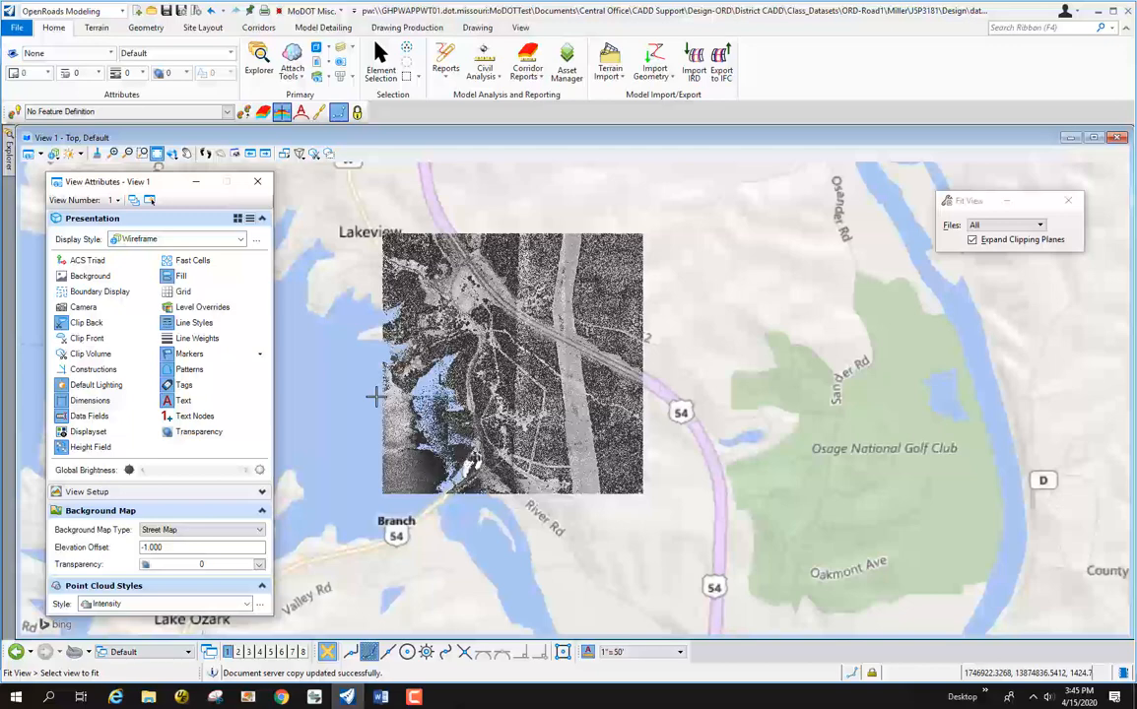
# Switch the background map type to Hybrid and check the highway's alignment with the aerial imagery at the point cloud's edges
pyautogui.click(200, 535)
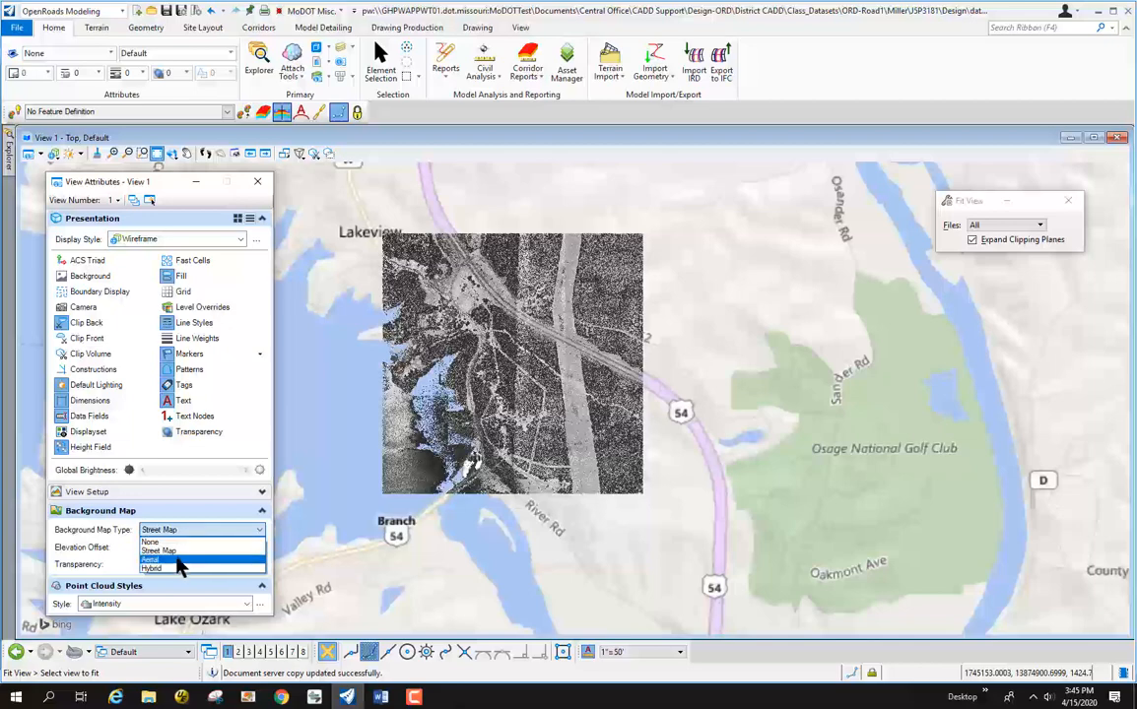
pyautogui.click(177, 569)
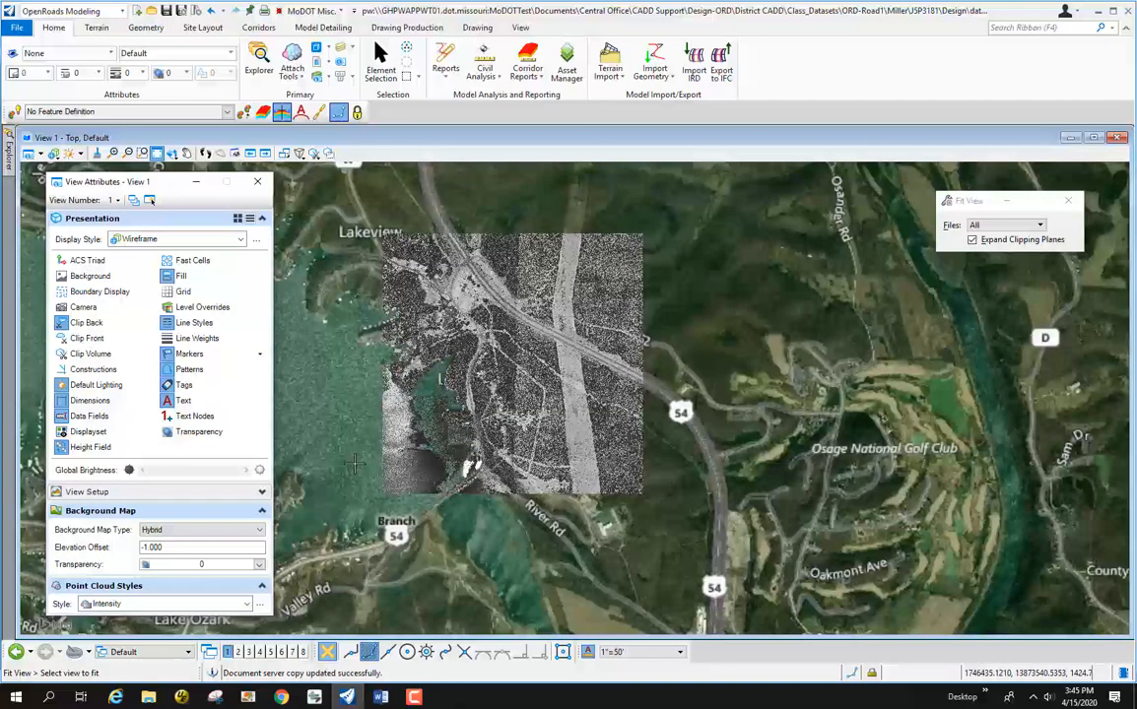
pyautogui.click(399, 209)
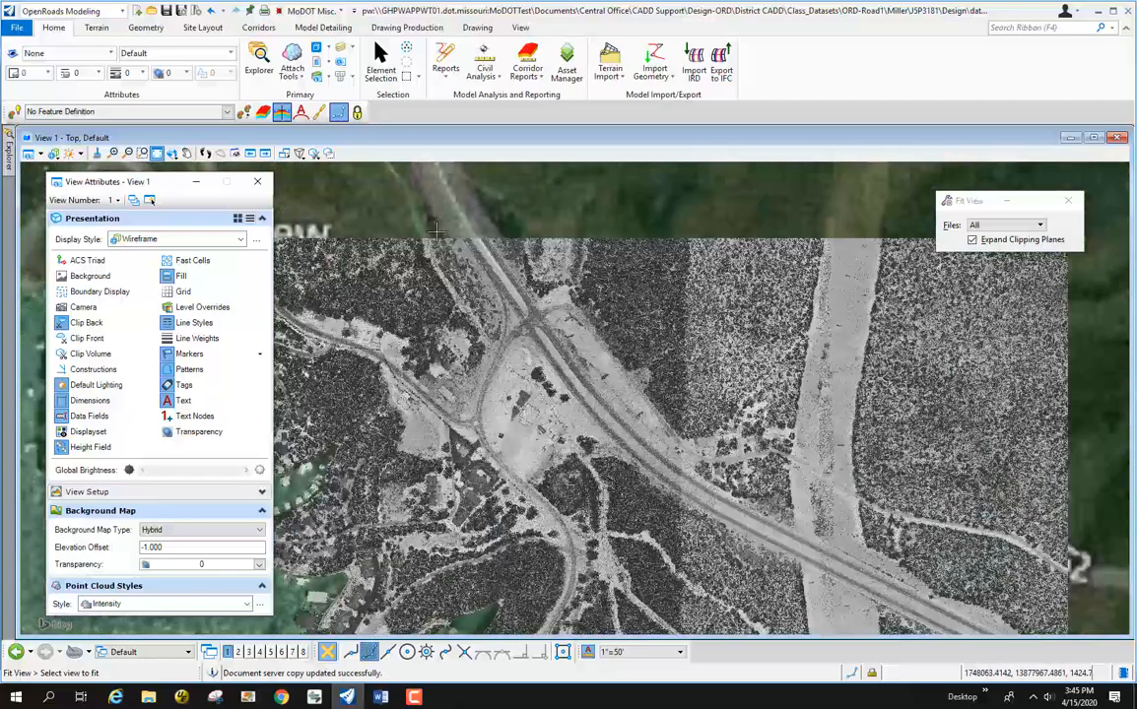
pyautogui.scroll(2, 433, 216)
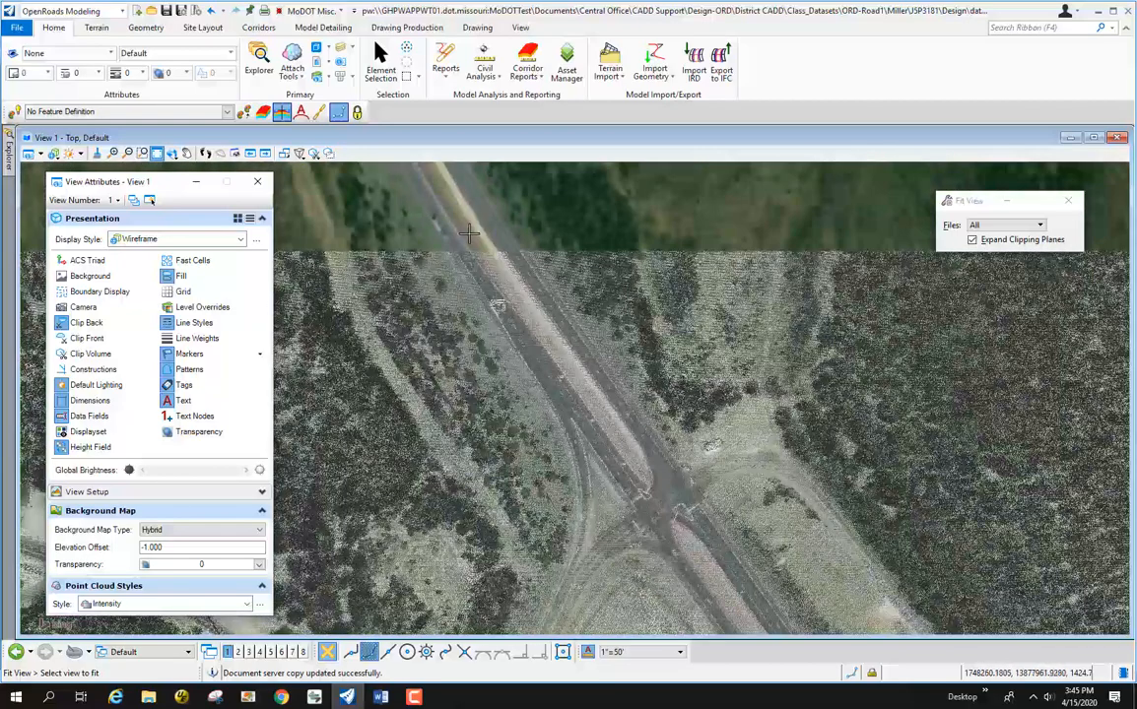
pyautogui.scroll(-5, 469, 233)
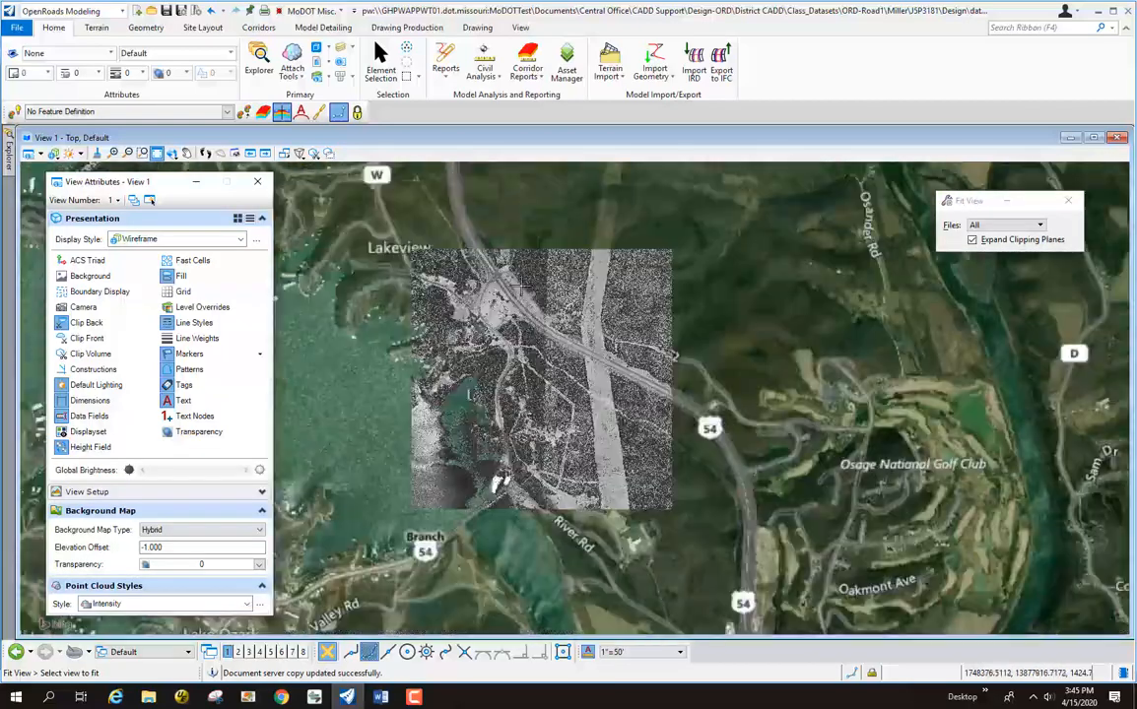
pyautogui.scroll(5, 660, 377)
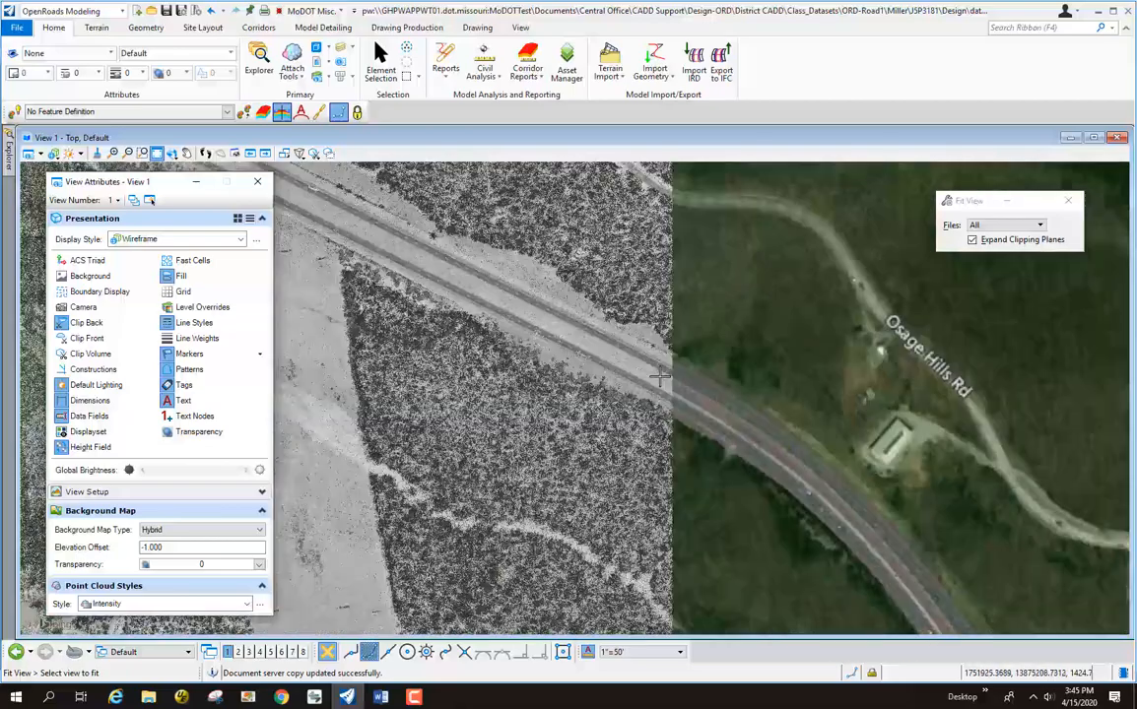
pyautogui.scroll(2, 660, 376)
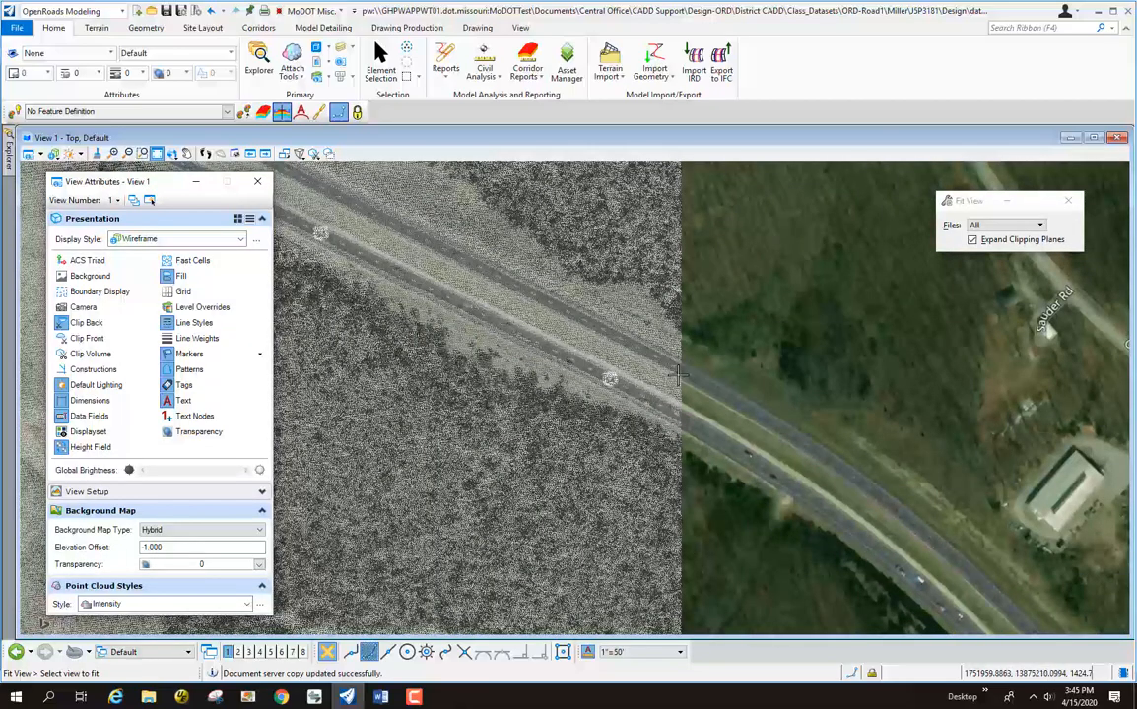
pyautogui.scroll(-2, 660, 376)
pyautogui.scroll(-3, 685, 372)
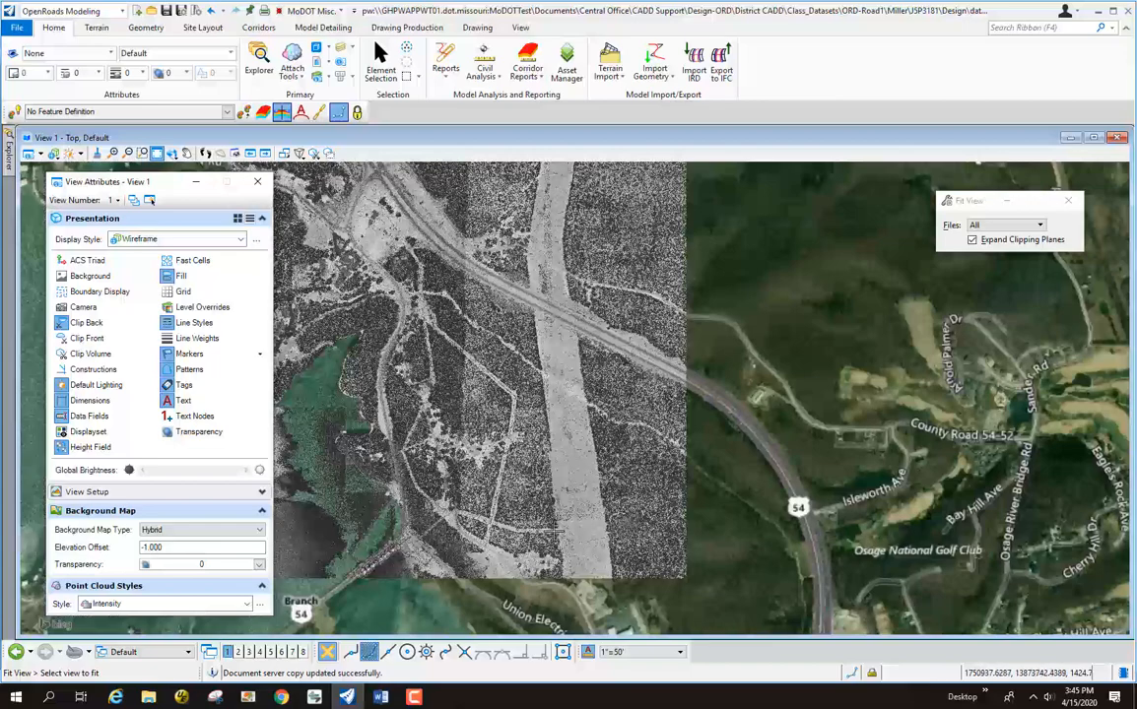
pyautogui.scroll(-1, 621, 345)
pyautogui.scroll(2, 397, 306)
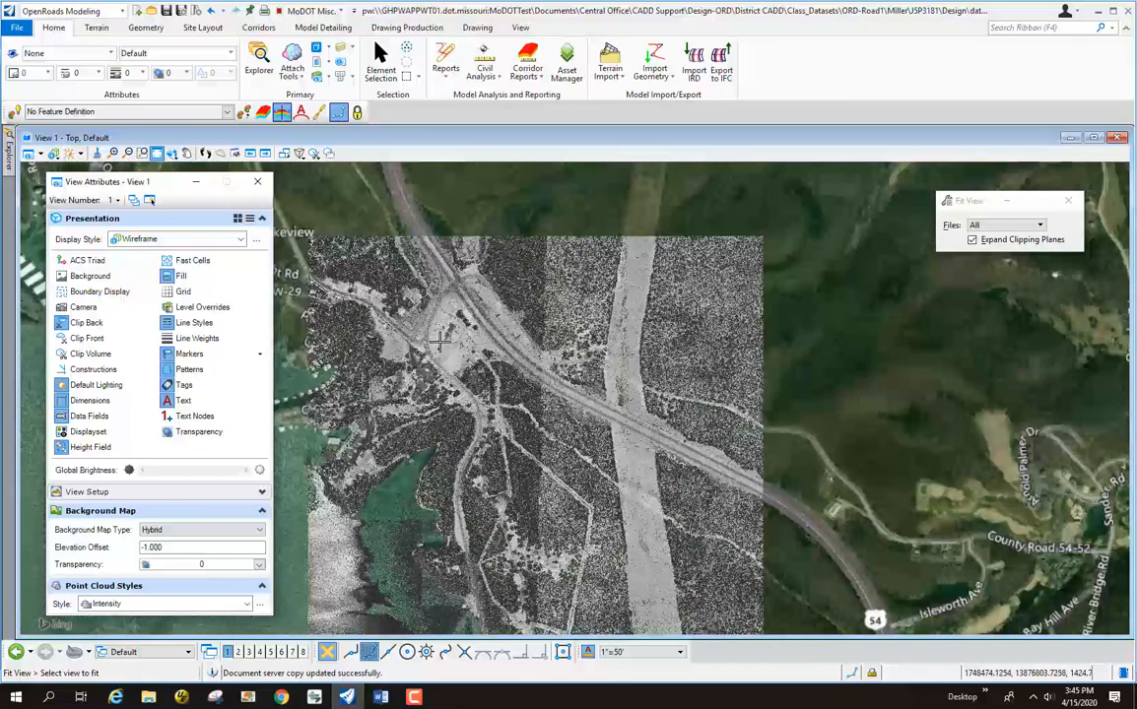
pyautogui.scroll(-2, 401, 309)
# Turn off View 1's background map by setting its type to None
pyautogui.click(244, 533)
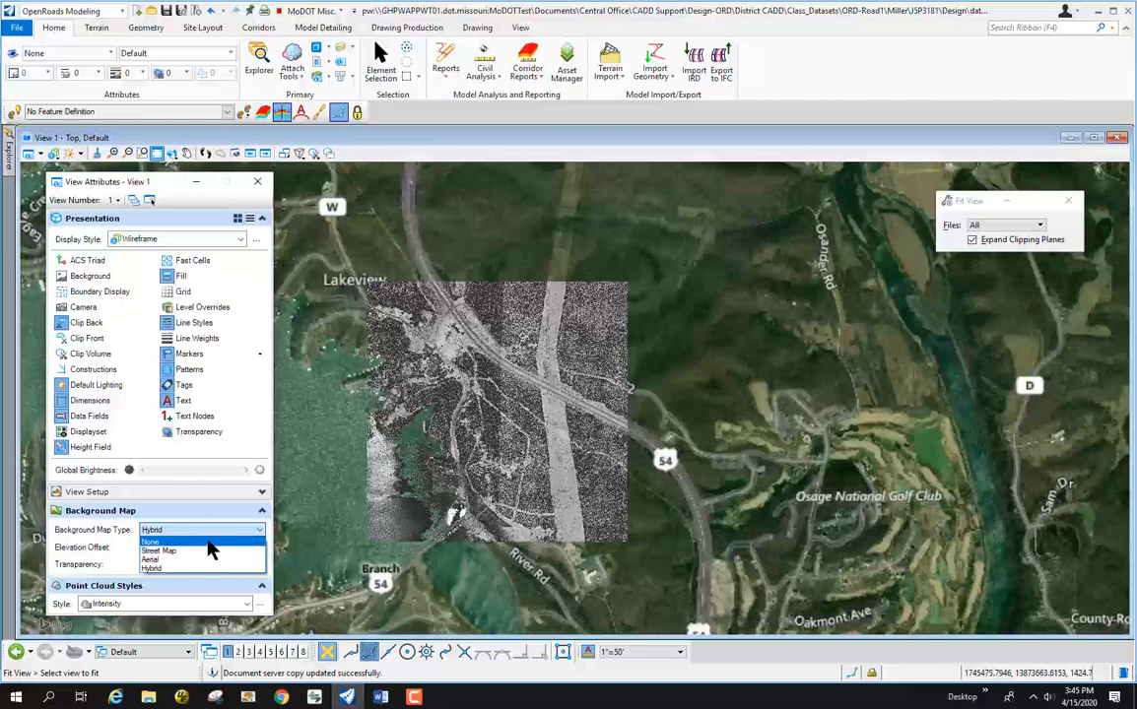
pyautogui.click(210, 543)
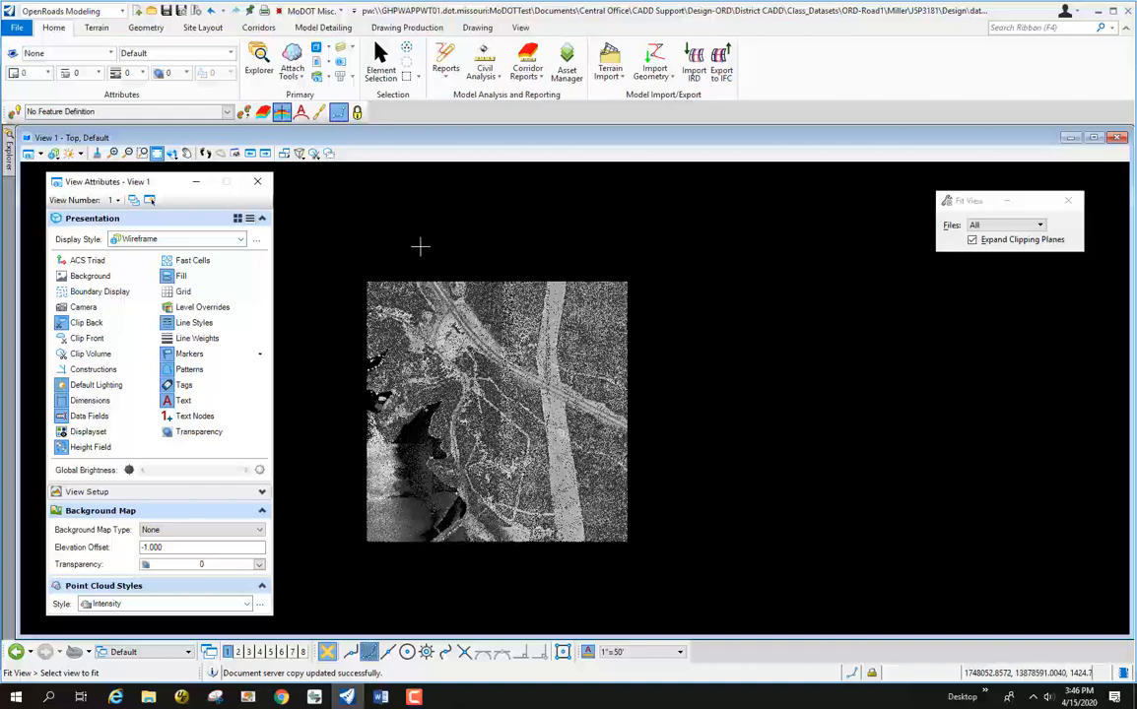
# Start a new document in the data-1 folder without a wizard, using MoDOT_Design_Seed_3D.dgn as the seed and accepting its read-only state
pyautogui.click(17, 28)
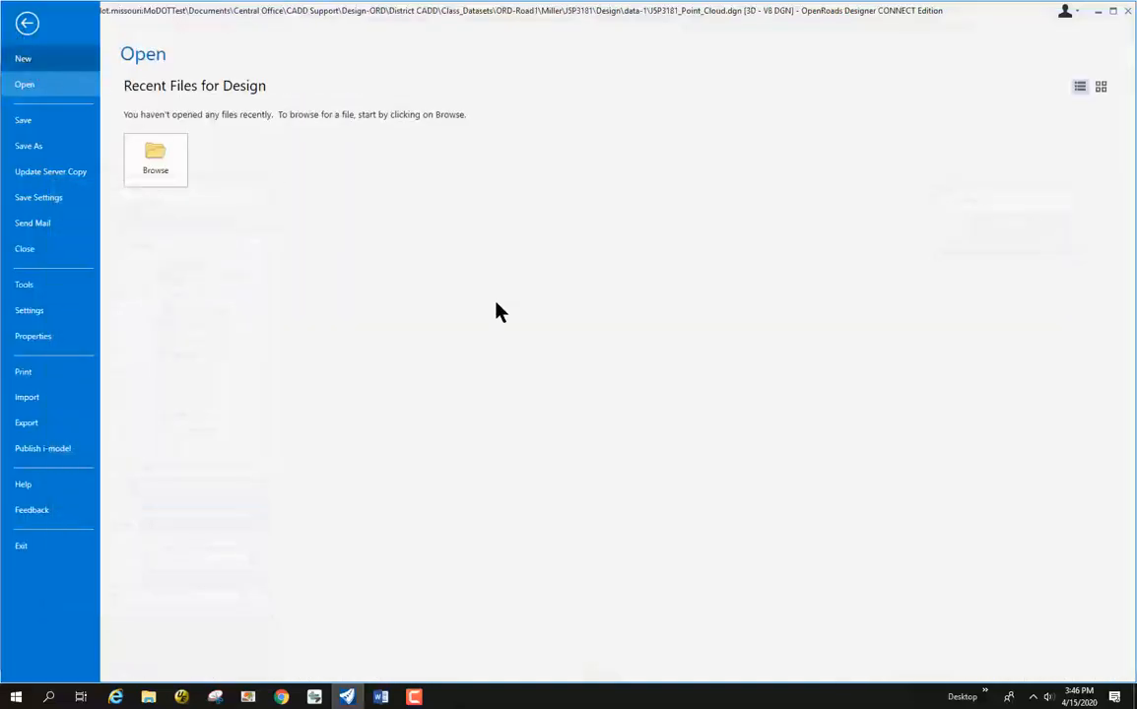
pyautogui.click(459, 335)
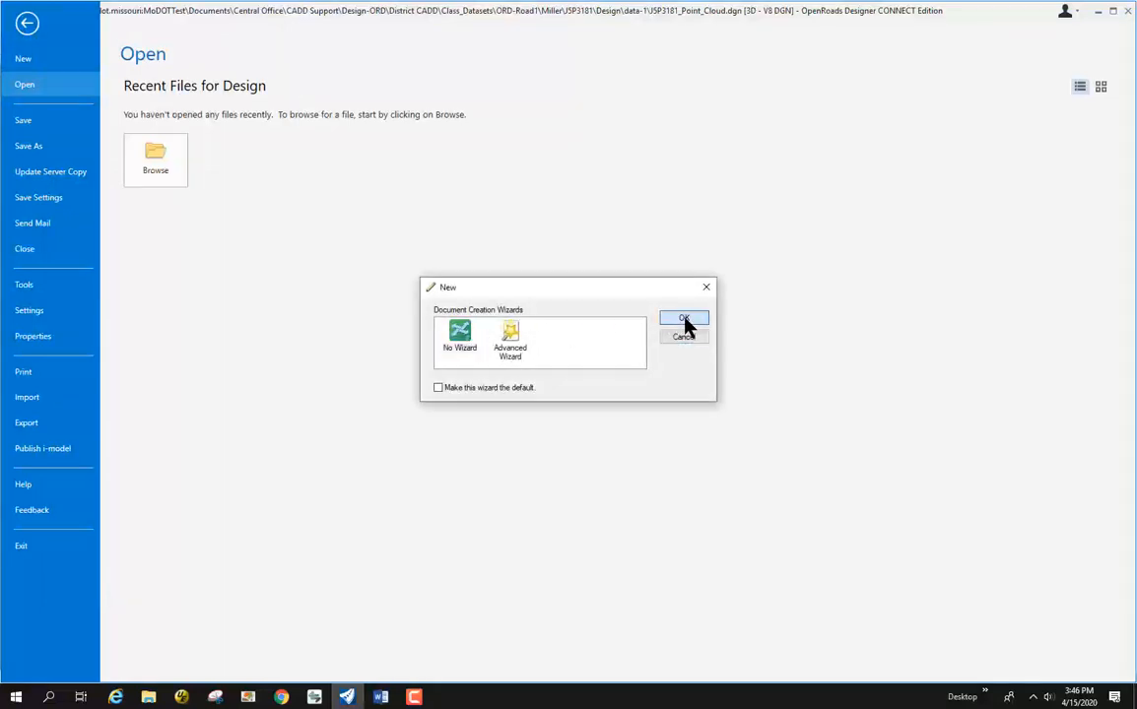
pyautogui.click(684, 318)
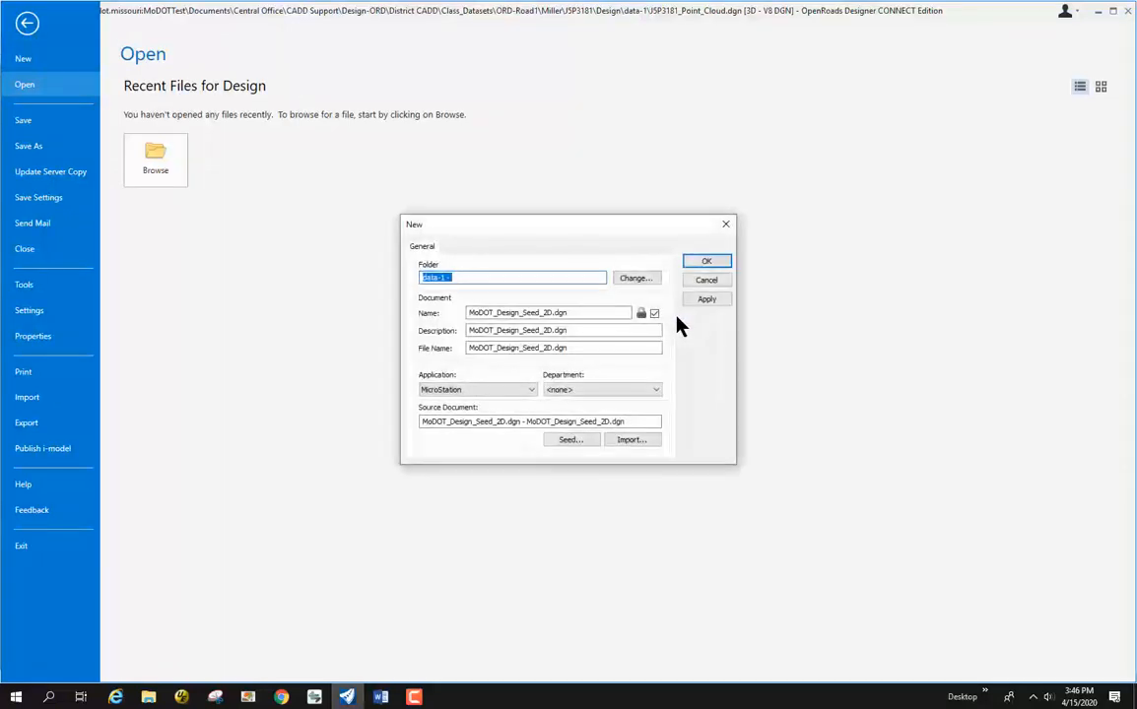
pyautogui.click(567, 440)
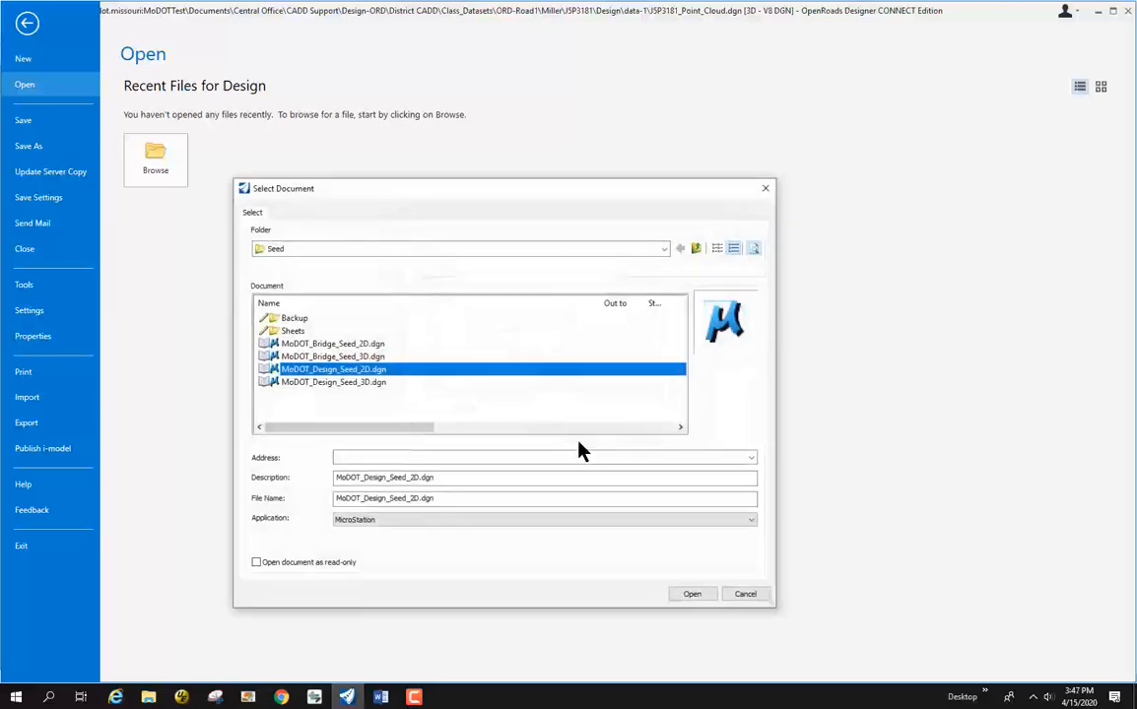
pyautogui.click(325, 382)
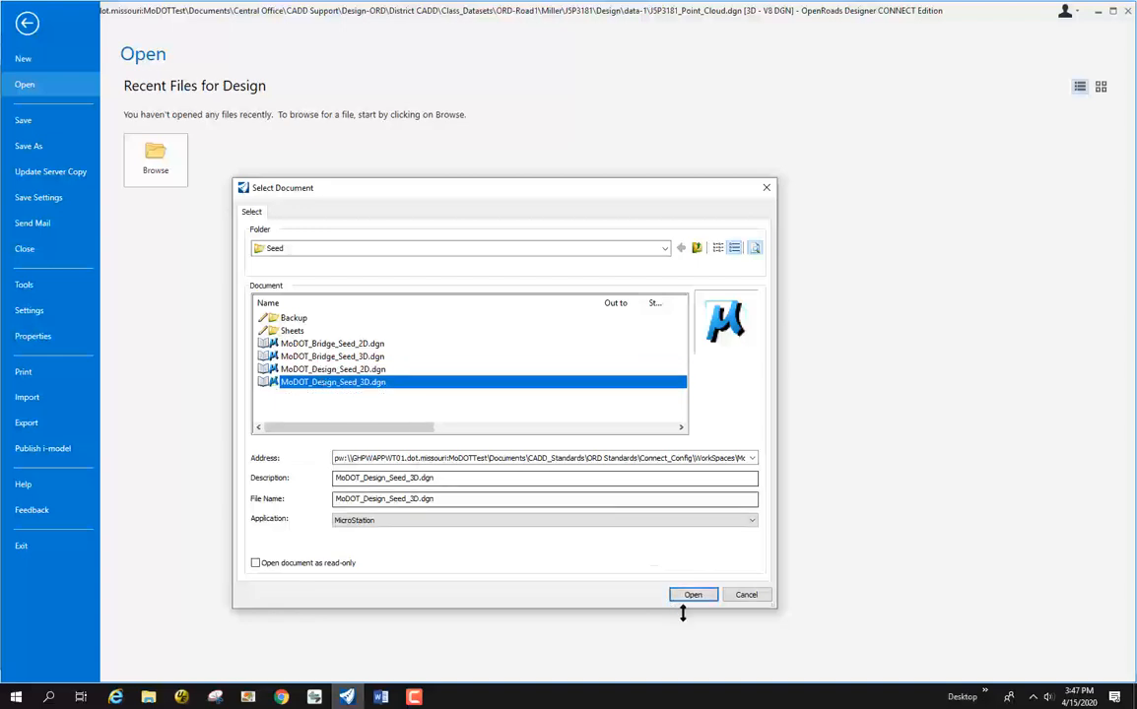
pyautogui.click(692, 596)
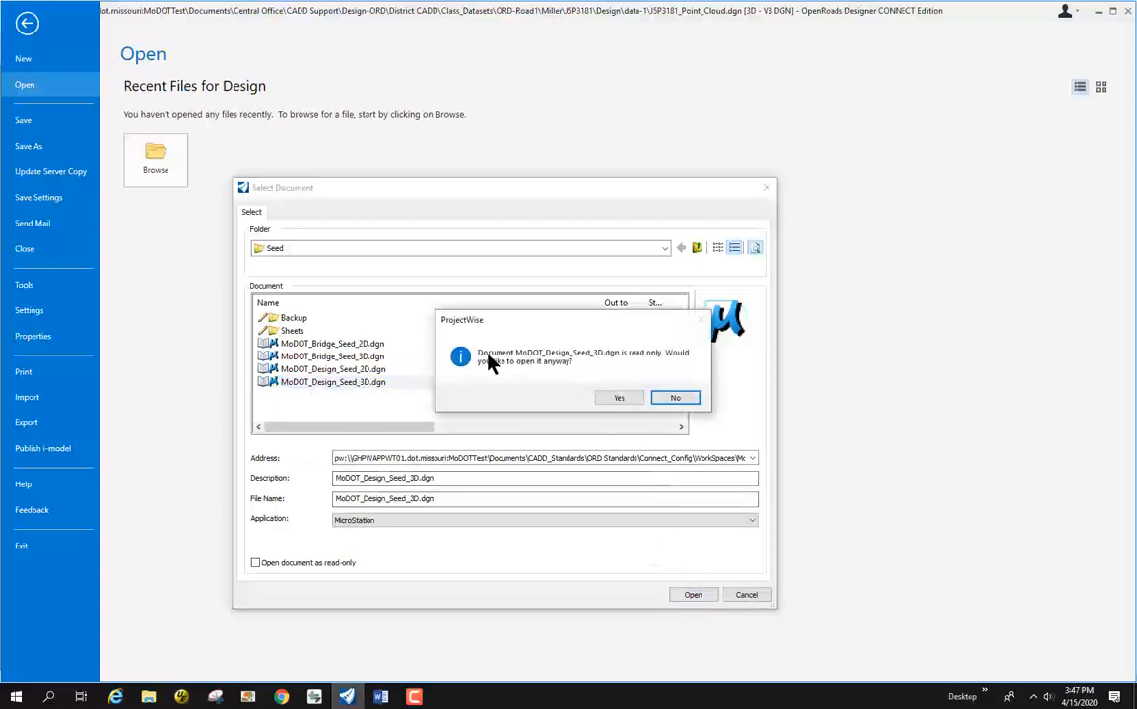
pyautogui.click(621, 398)
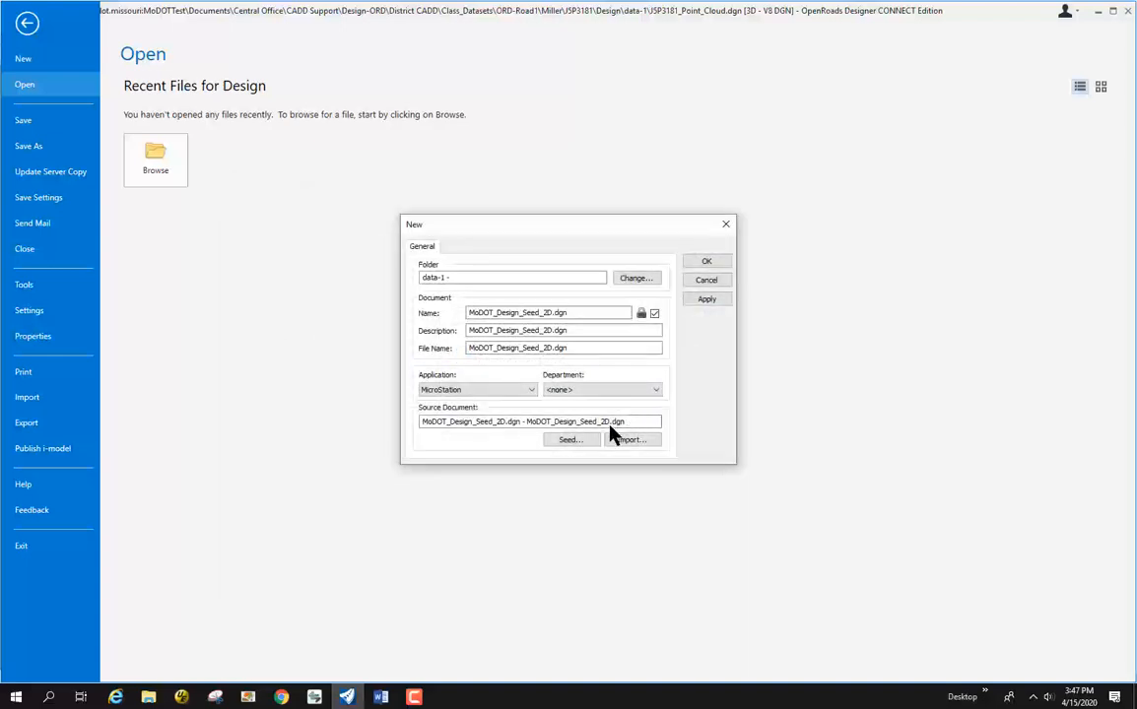
# Name the new document J5P3181_Terrain.dgn
pyautogui.moveTo(554, 312); pyautogui.dragTo(449, 314)
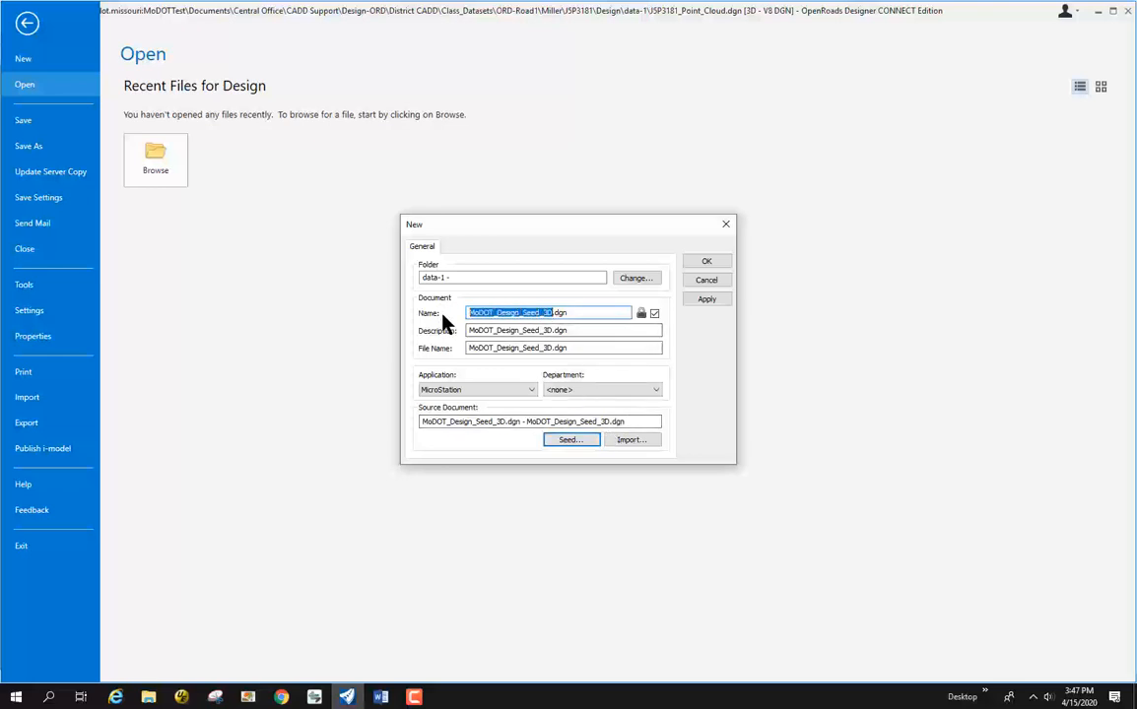
pyautogui.write('J5')
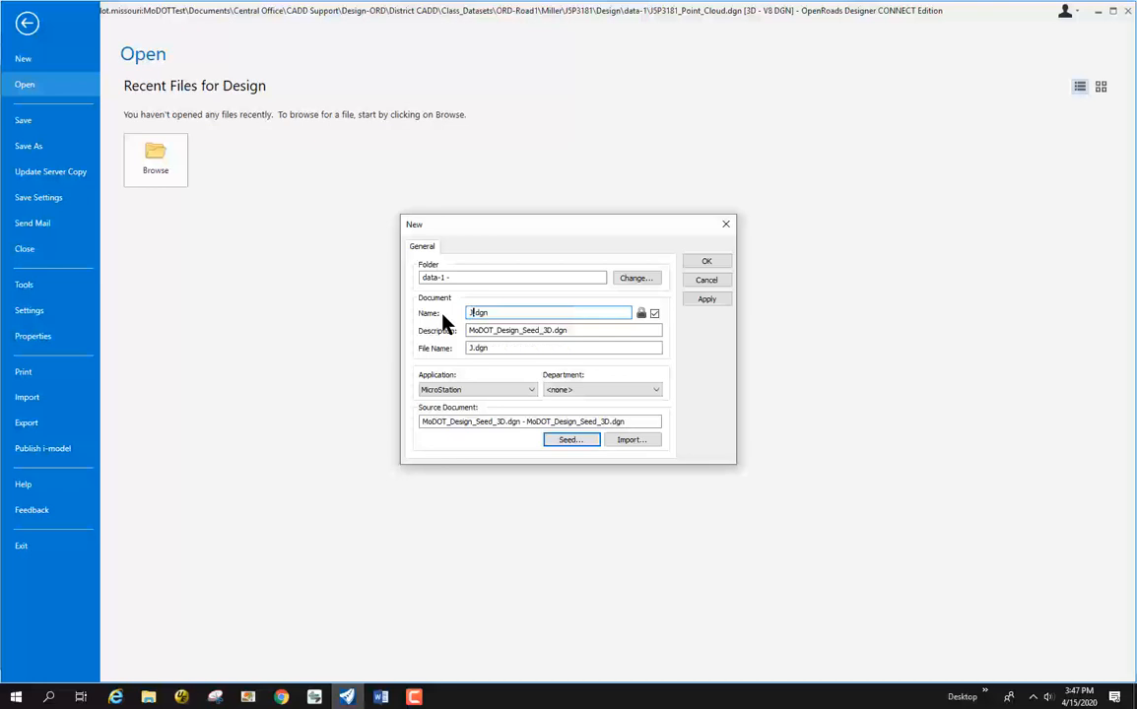
pyautogui.write('p')
pyautogui.press('BackSpace')
pyautogui.write('P3181_Terrain')
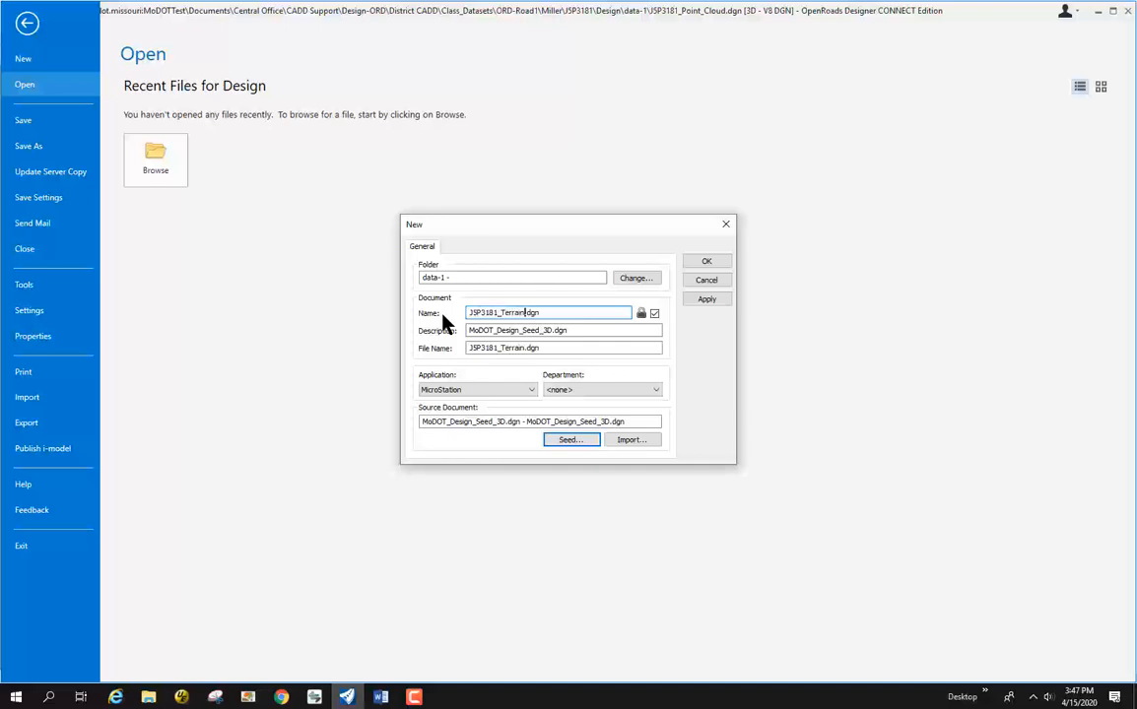
# Complete the new document's name as J5P3181_Terrain_Existing_Preliminary.dgn and create the document
pyautogui.write('_')
pyautogui.write('Exist')
pyautogui.write('ing_')
pyautogui.write('Prel')
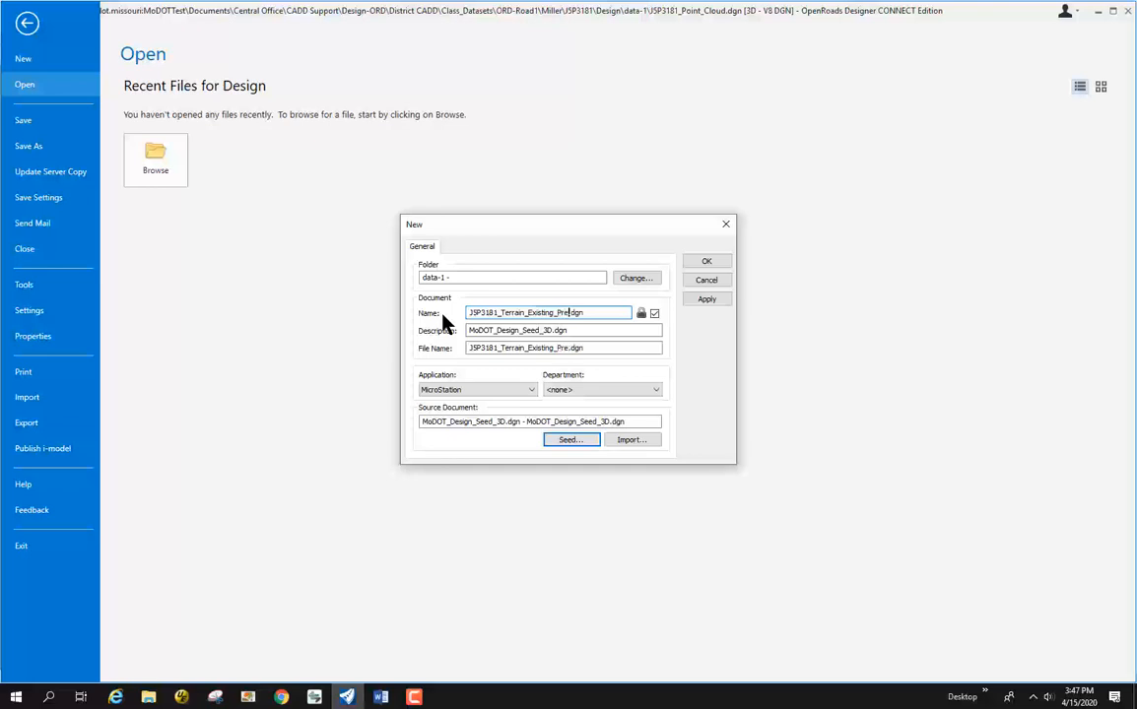
pyautogui.write('iminary')
pyautogui.press('Return')
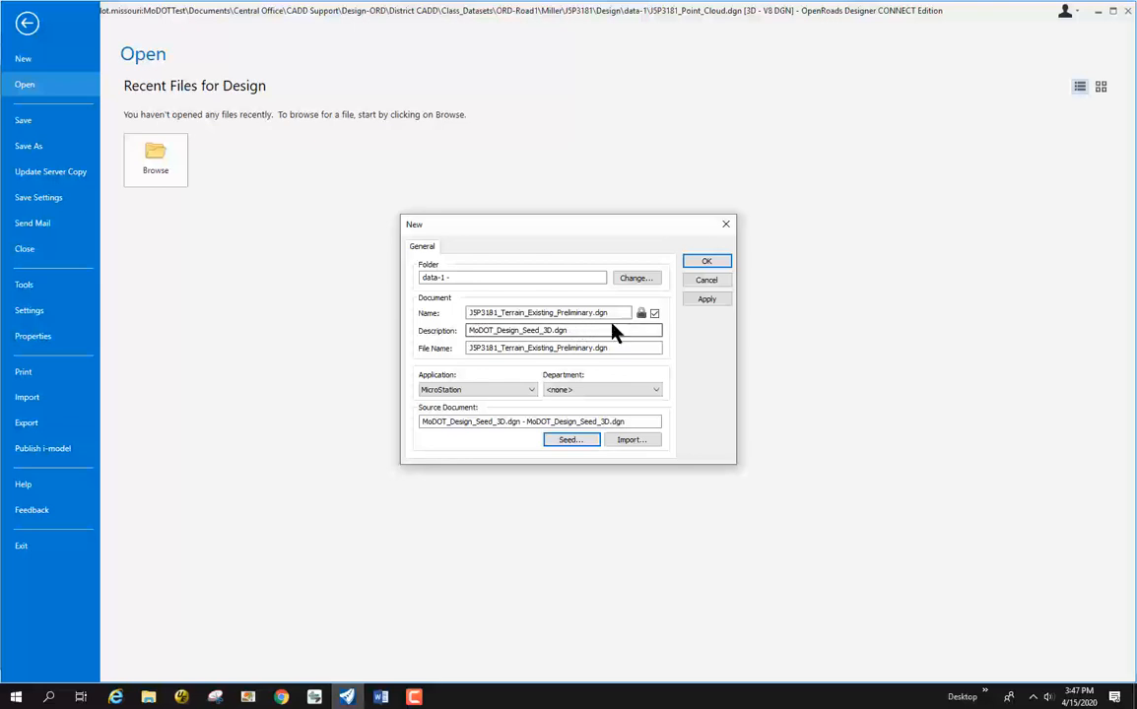
pyautogui.click(653, 313)
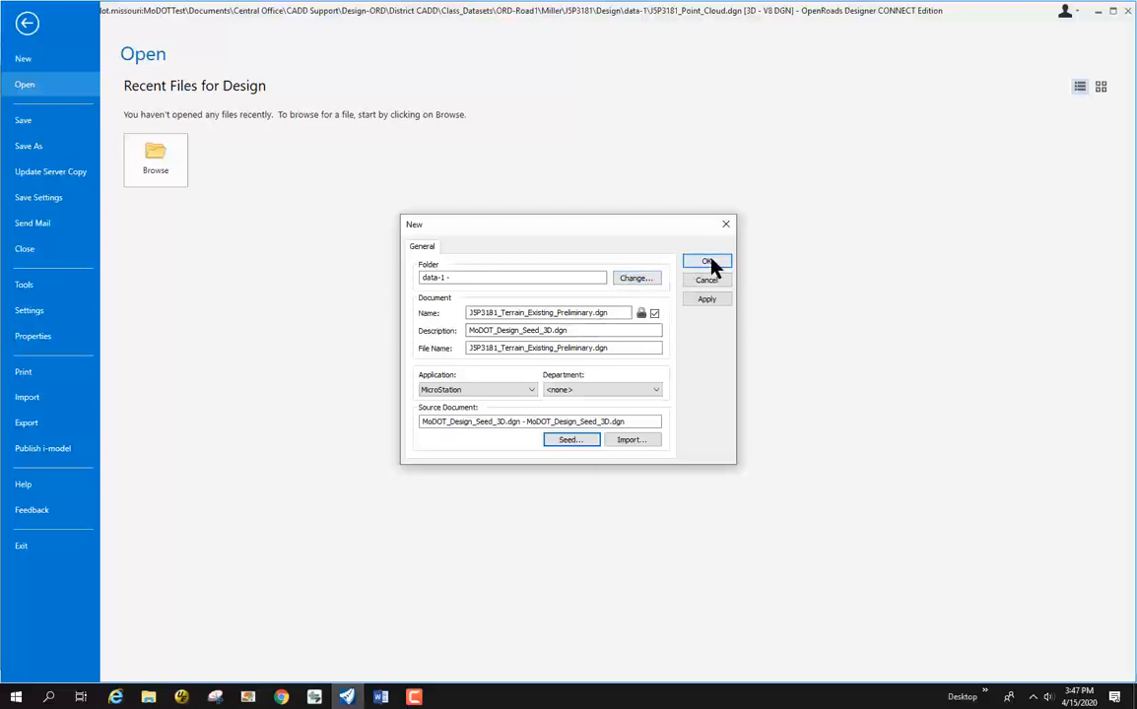
pyautogui.click(709, 263)
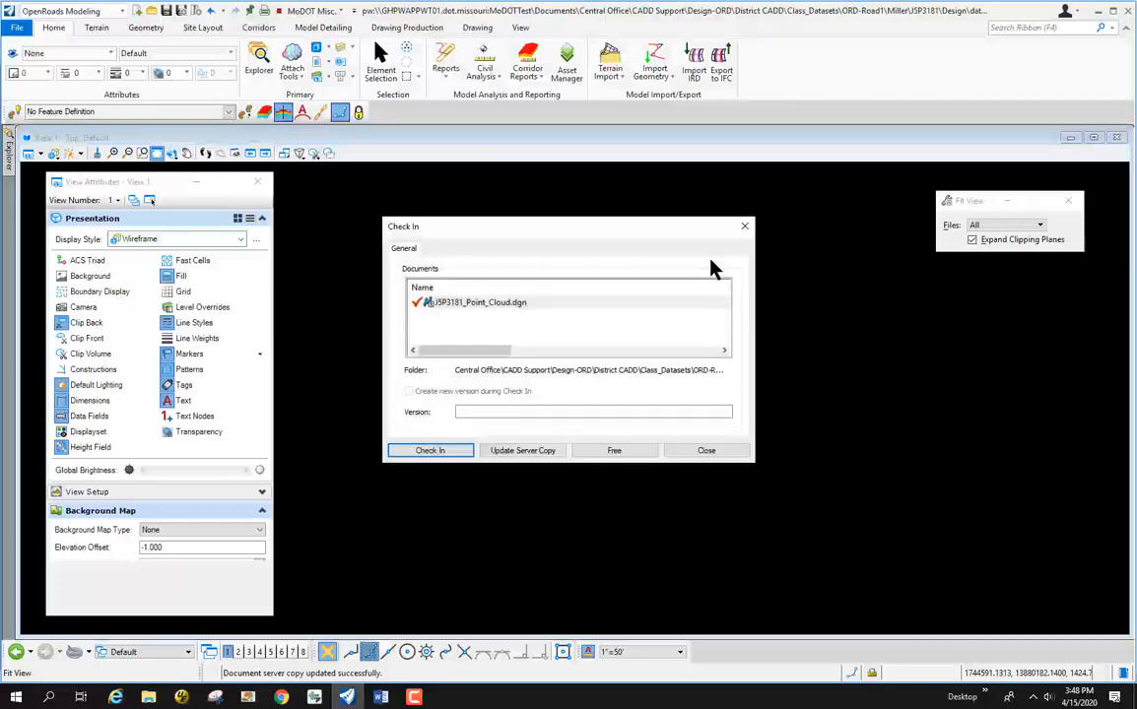
# Check in J5P3181_Point_Cloud.dgn and close the View Attributes dialog in the new terrain drawing
pyautogui.click(444, 451)
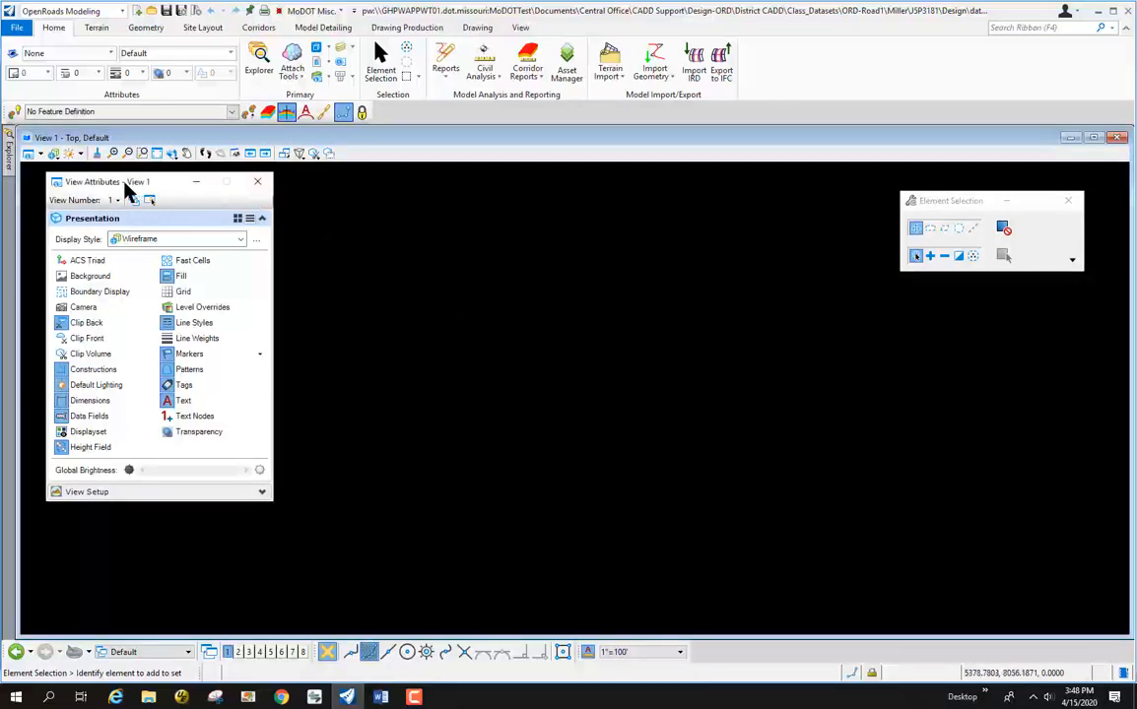
pyautogui.moveTo(118, 184); pyautogui.dragTo(125, 238)
pyautogui.click(267, 233)
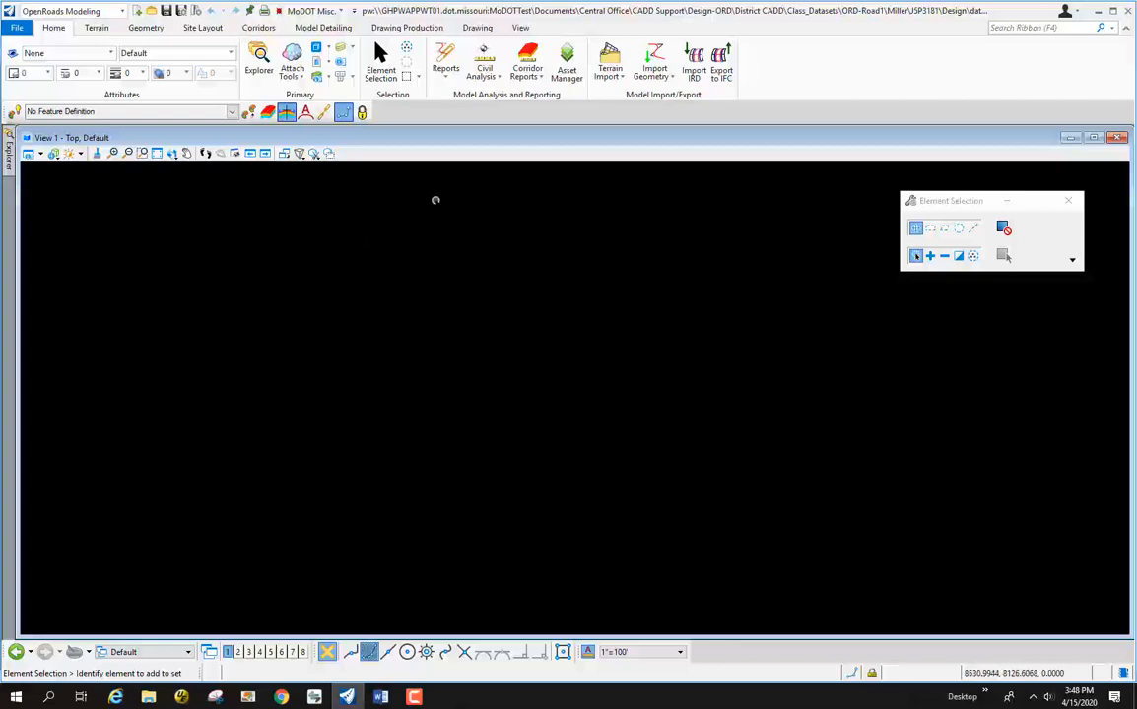
# Switch to the Reality Modeling workflow and open the drawing's Geographic Coordinate System settings
pyautogui.click(121, 11)
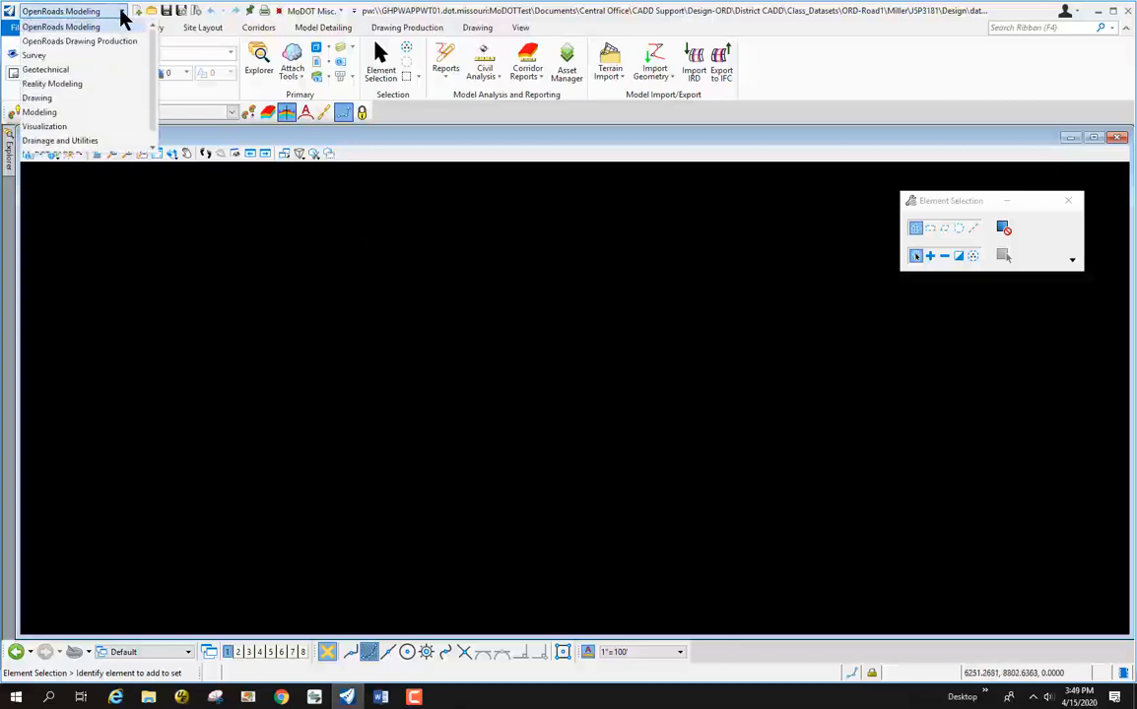
pyautogui.click(75, 85)
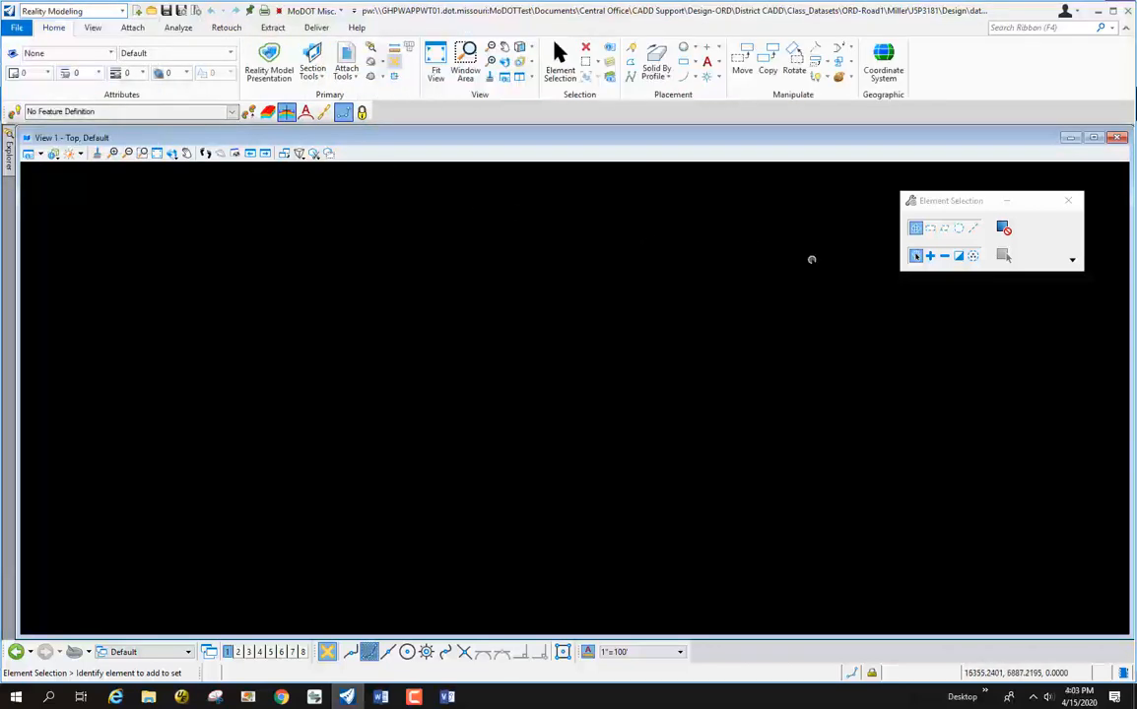
pyautogui.click(886, 59)
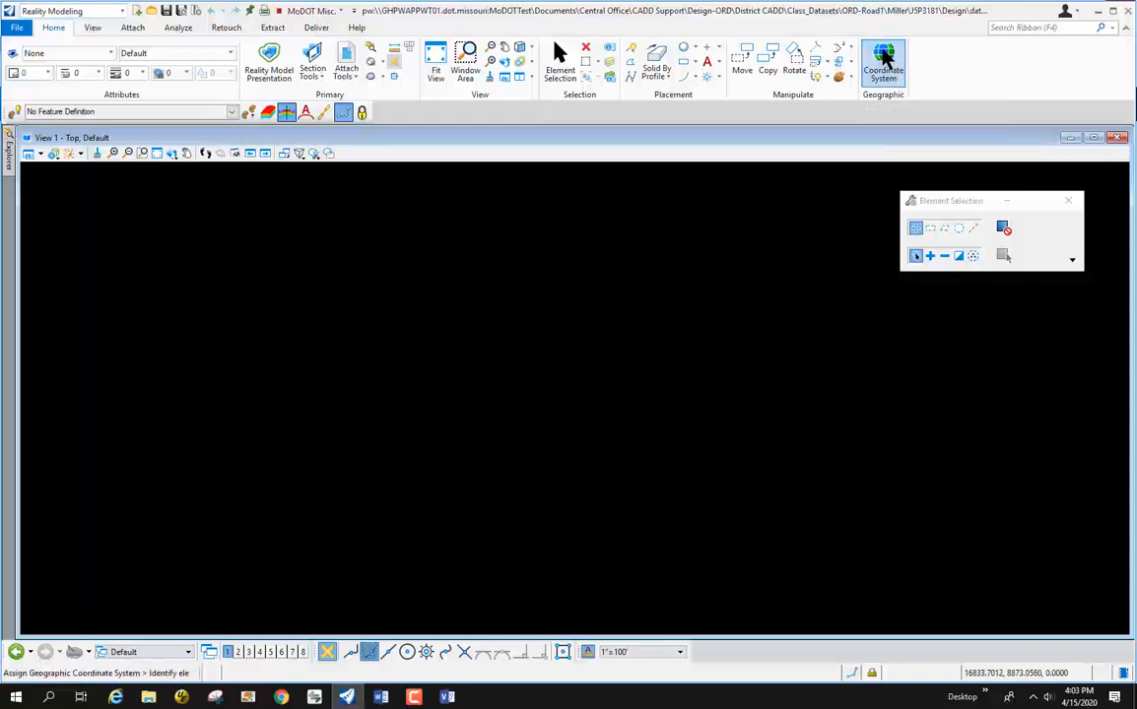
pyautogui.moveTo(441, 210); pyautogui.dragTo(231, 219)
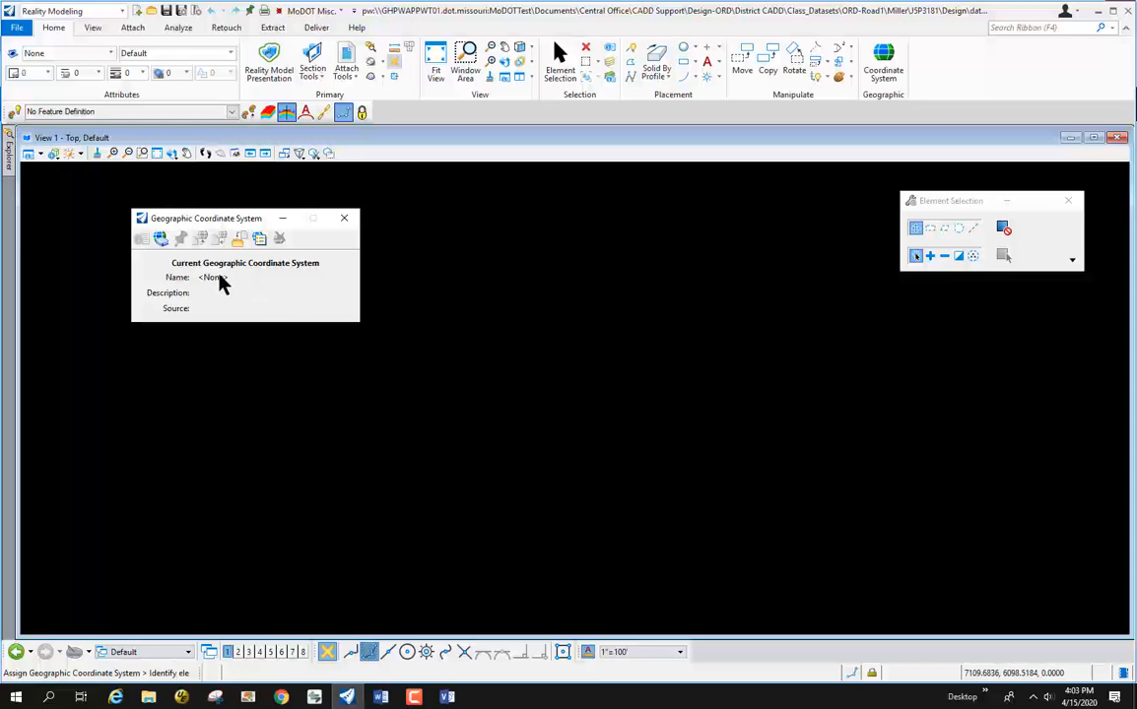
# Assign CD - Miller 2011 from the library's Modified Geographic Coordinate Systems (NAD 83\2011) and close the coordinate system settings
pyautogui.click(161, 239)
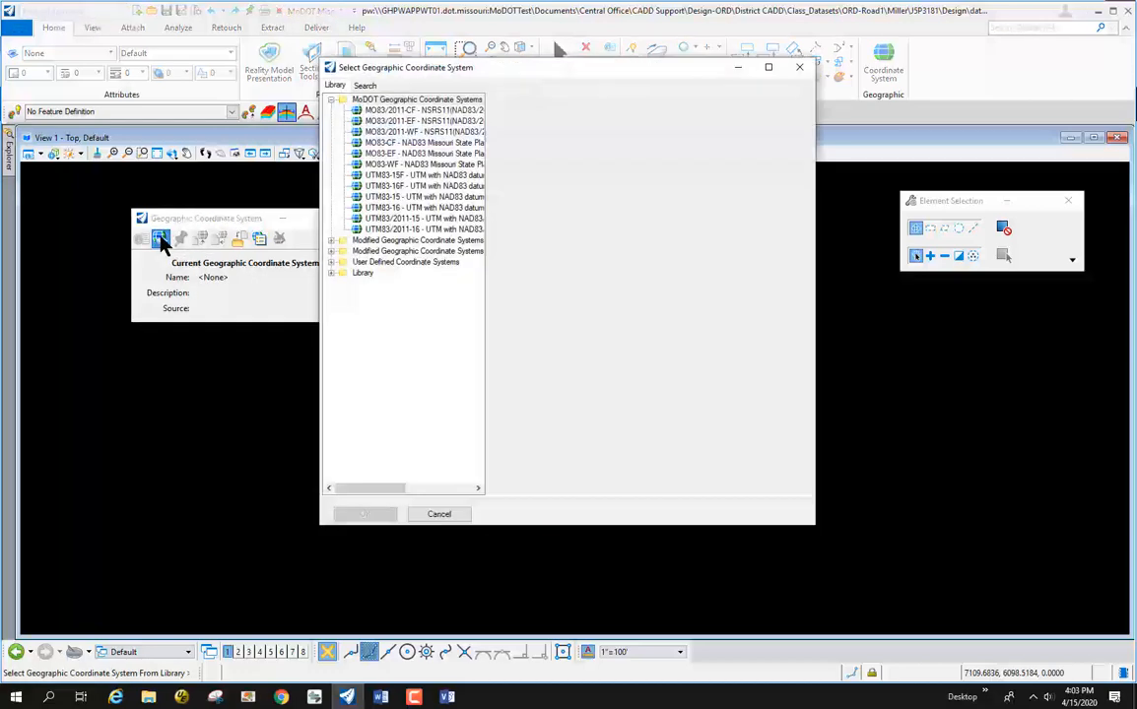
pyautogui.moveTo(485, 200); pyautogui.dragTo(615, 210)
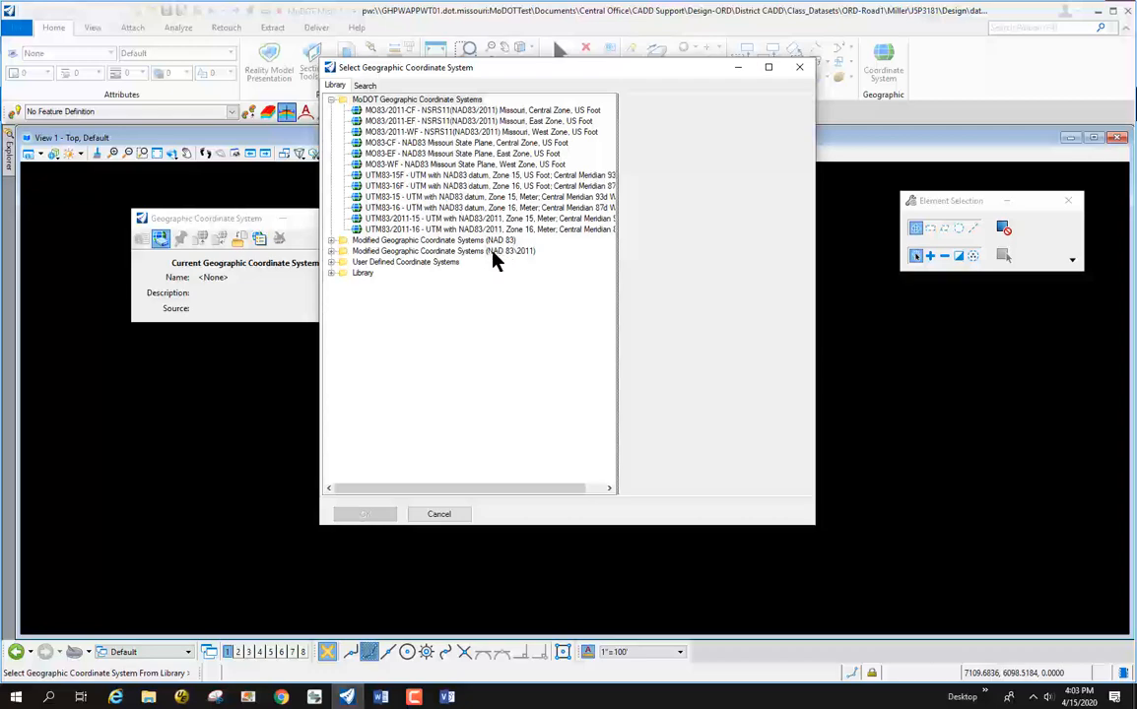
pyautogui.click(331, 253)
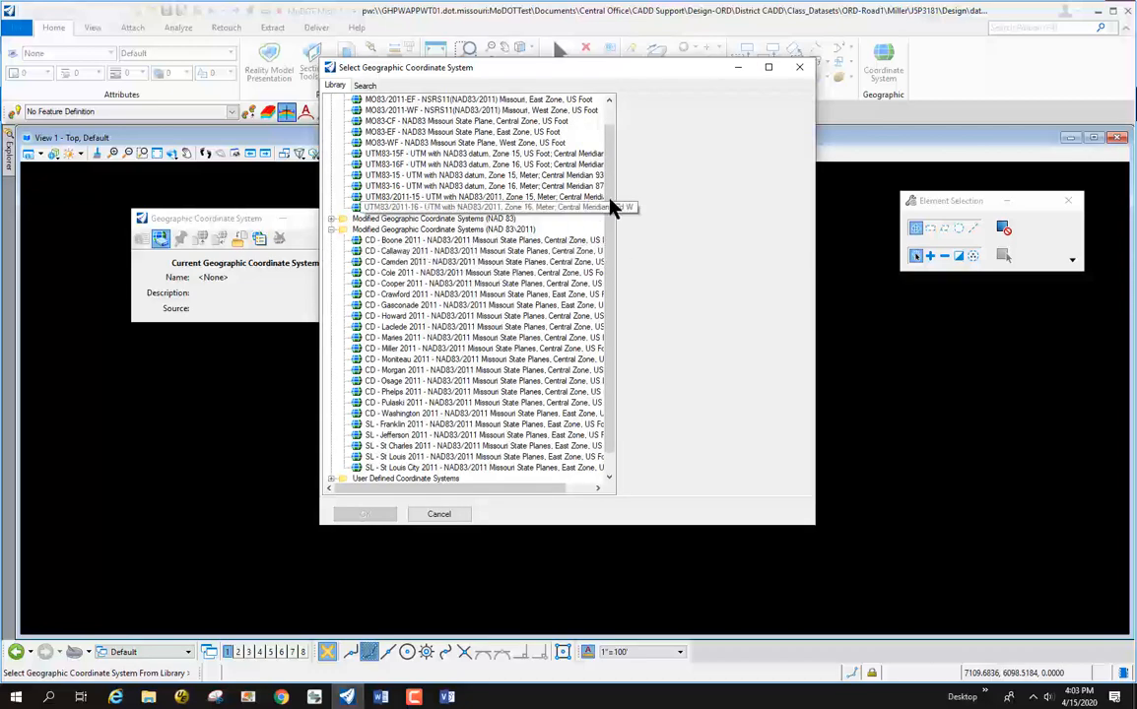
pyautogui.moveTo(609, 182); pyautogui.dragTo(612, 236)
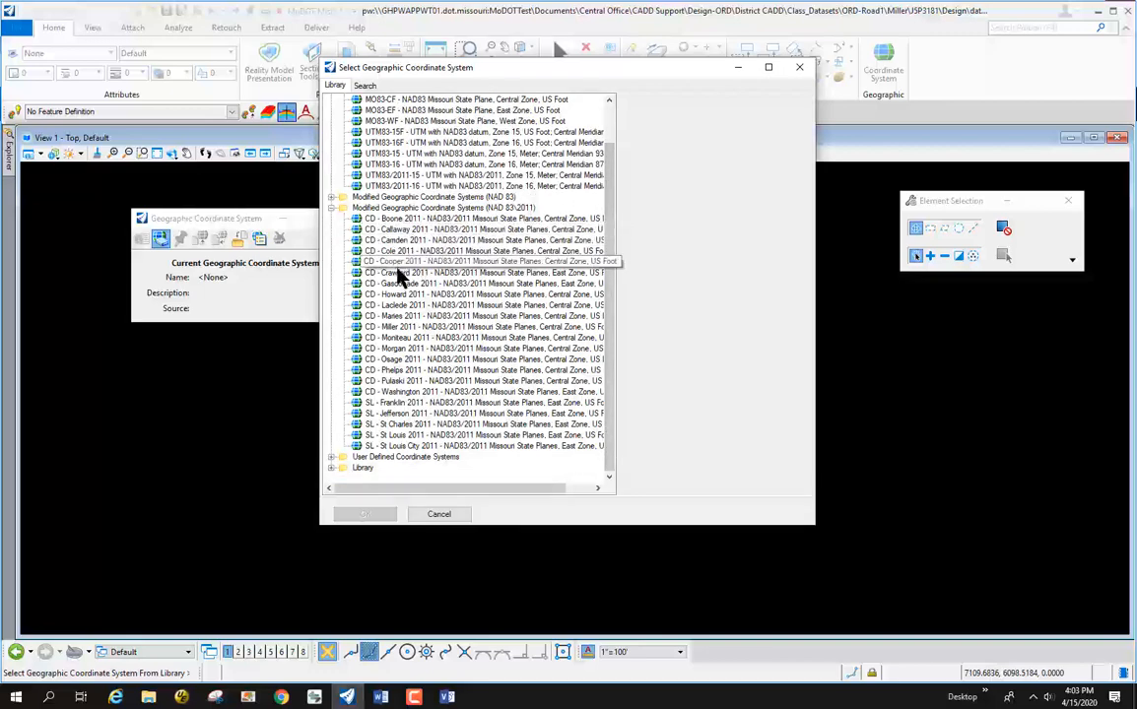
pyautogui.click(394, 327)
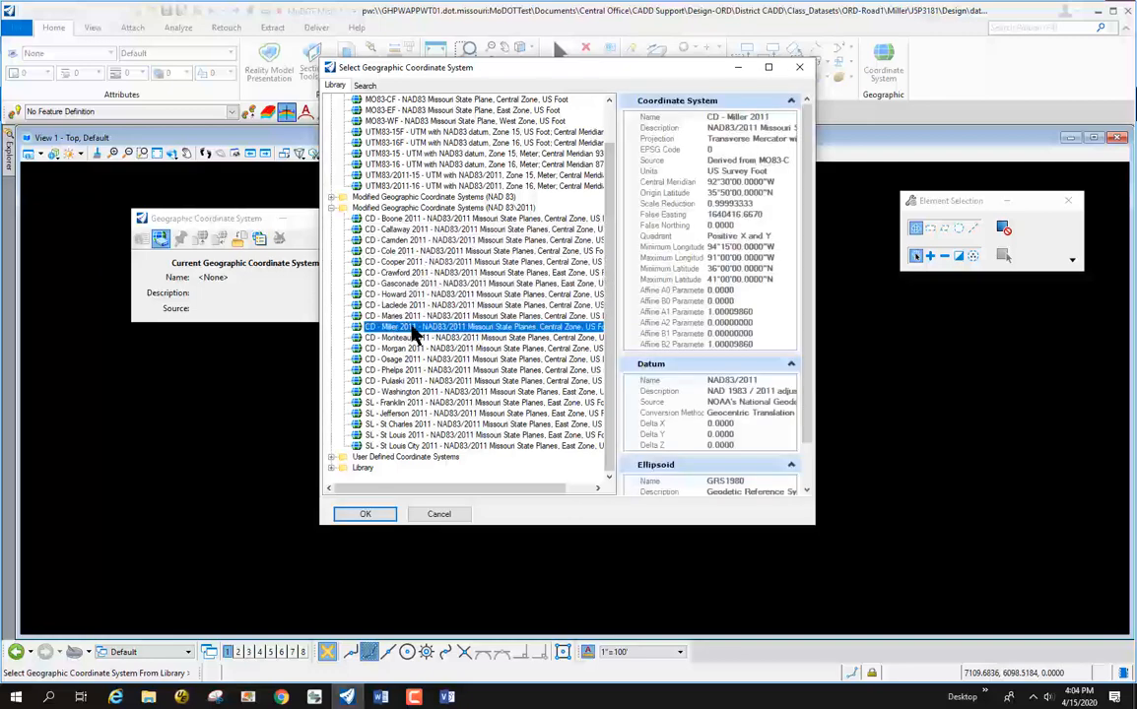
pyautogui.click(365, 514)
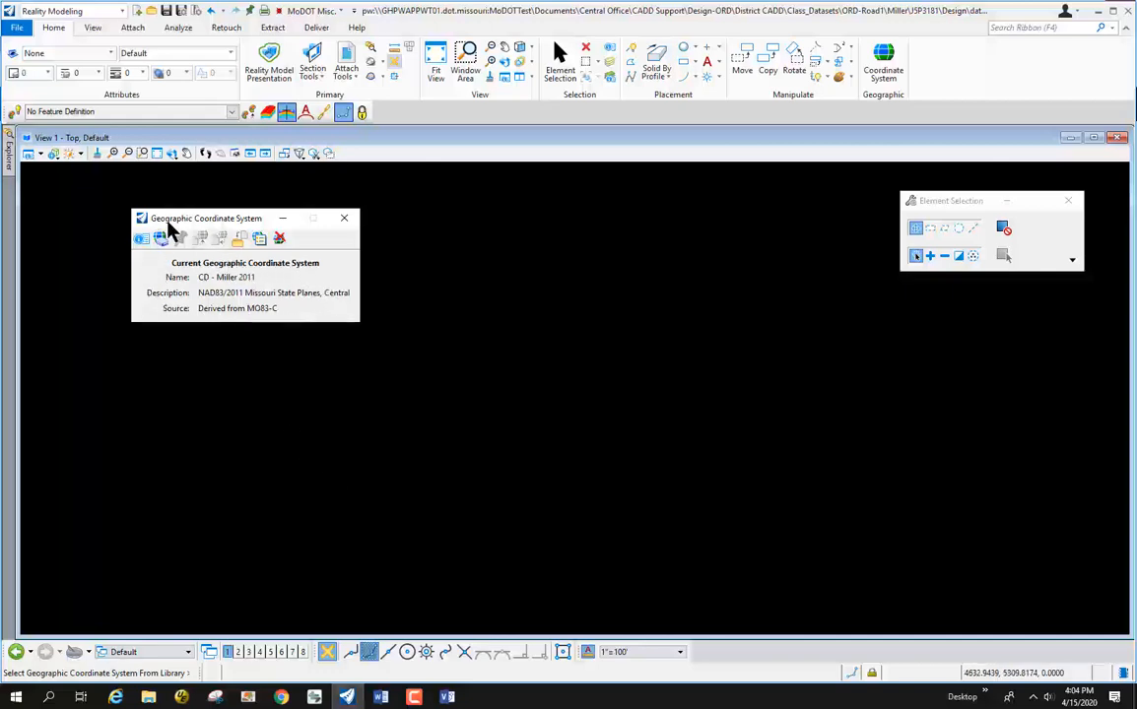
pyautogui.moveTo(159, 218); pyautogui.dragTo(283, 248)
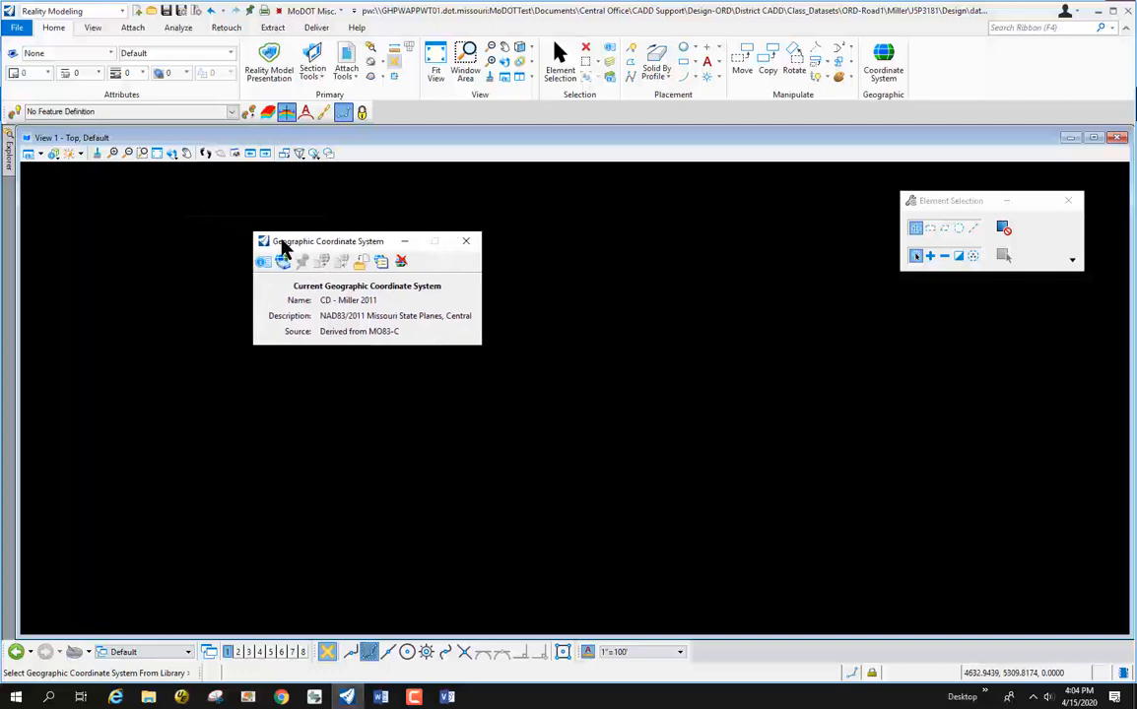
pyautogui.click(469, 242)
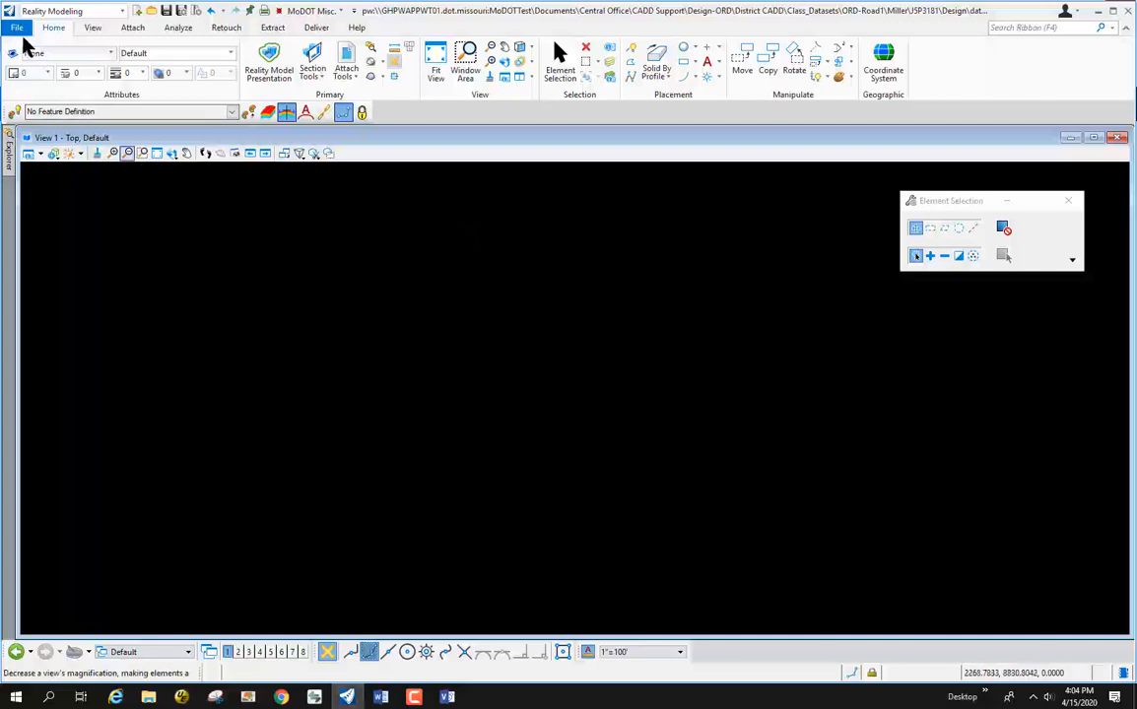
# Return to the OpenRoads Modeling workflow and start attaching a reference to the terrain drawing
pyautogui.click(79, 11)
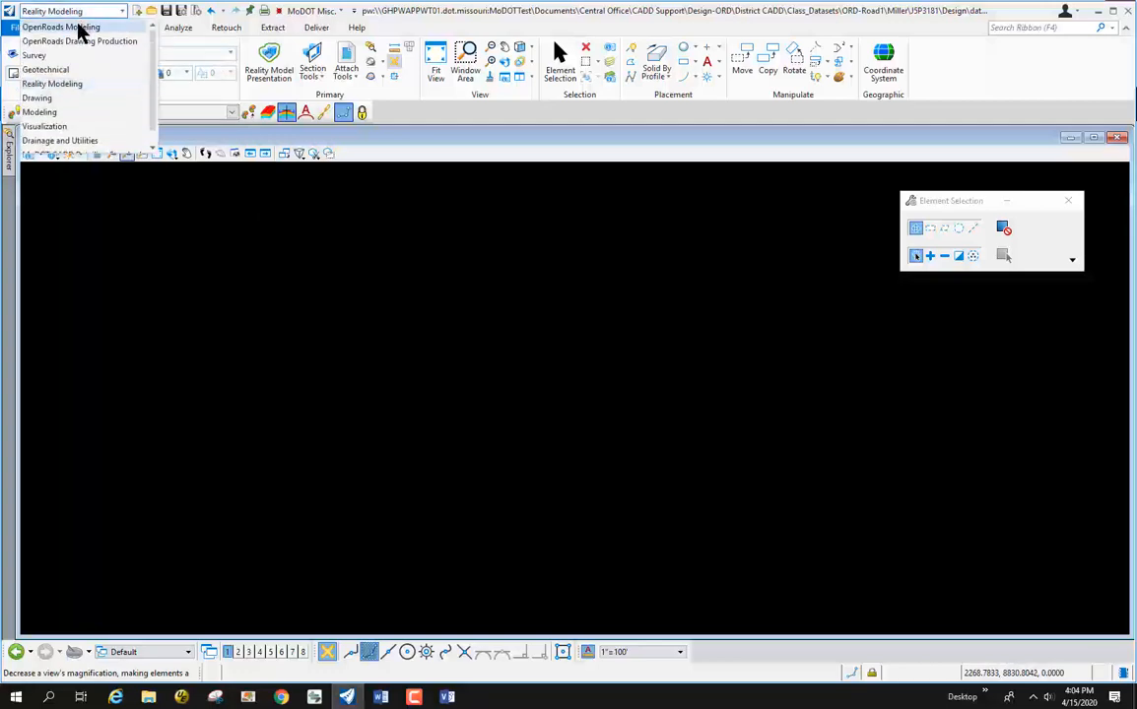
pyautogui.click(79, 28)
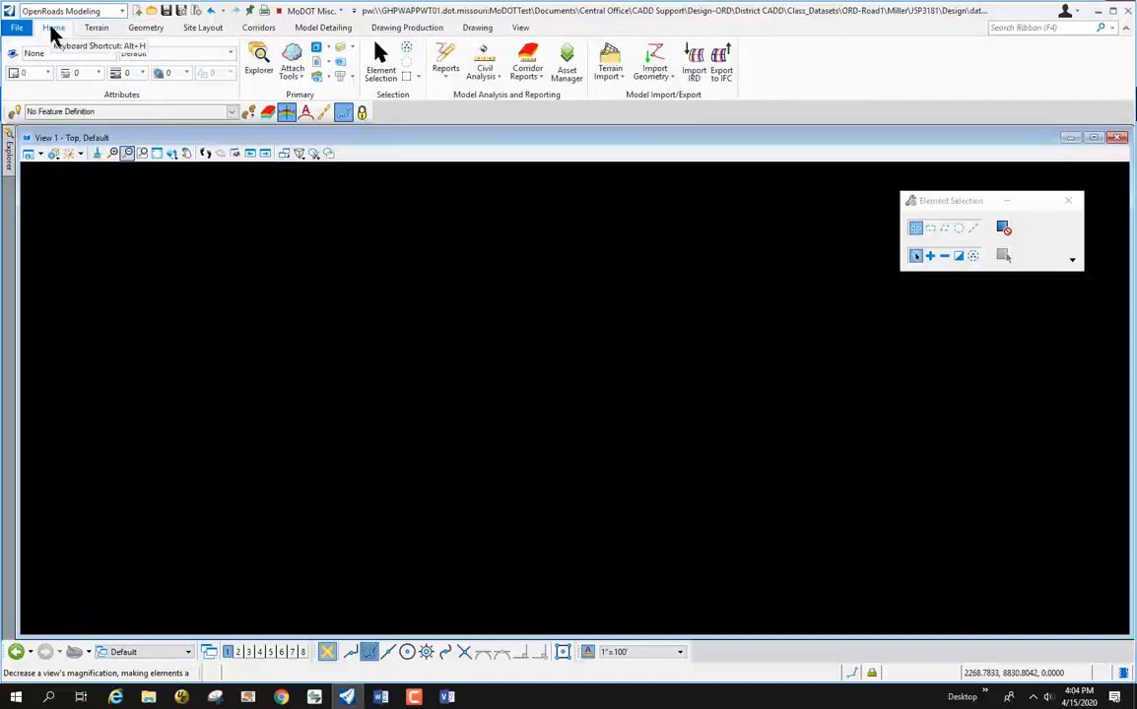
pyautogui.click(302, 79)
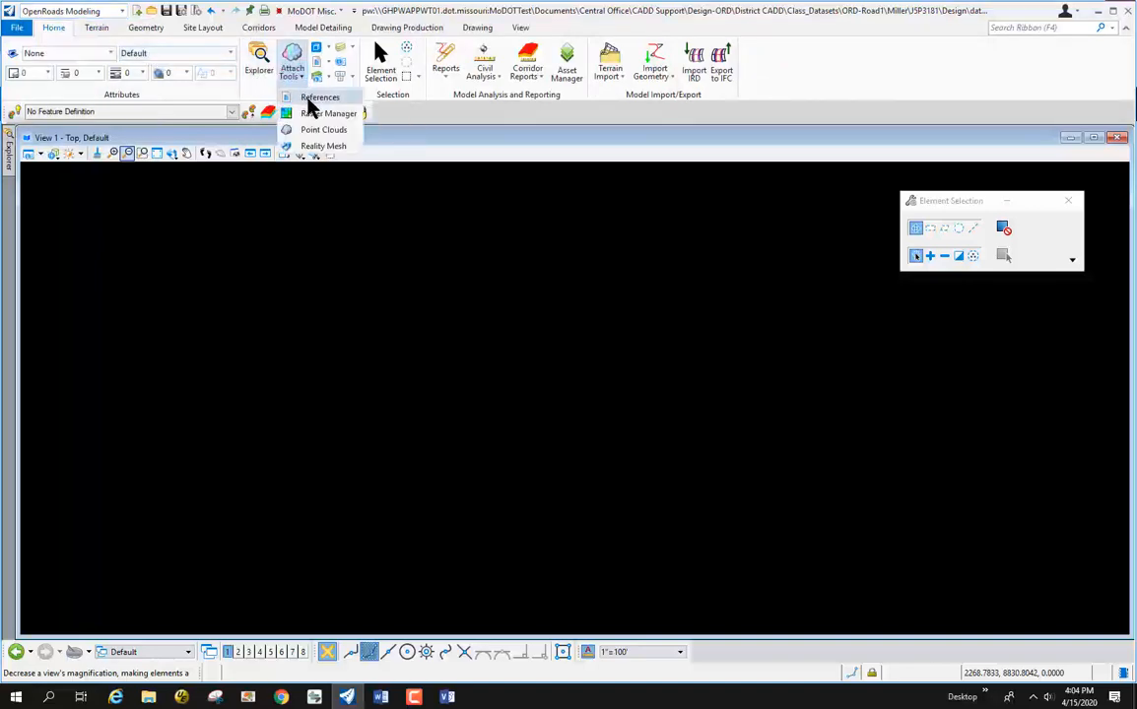
pyautogui.click(308, 100)
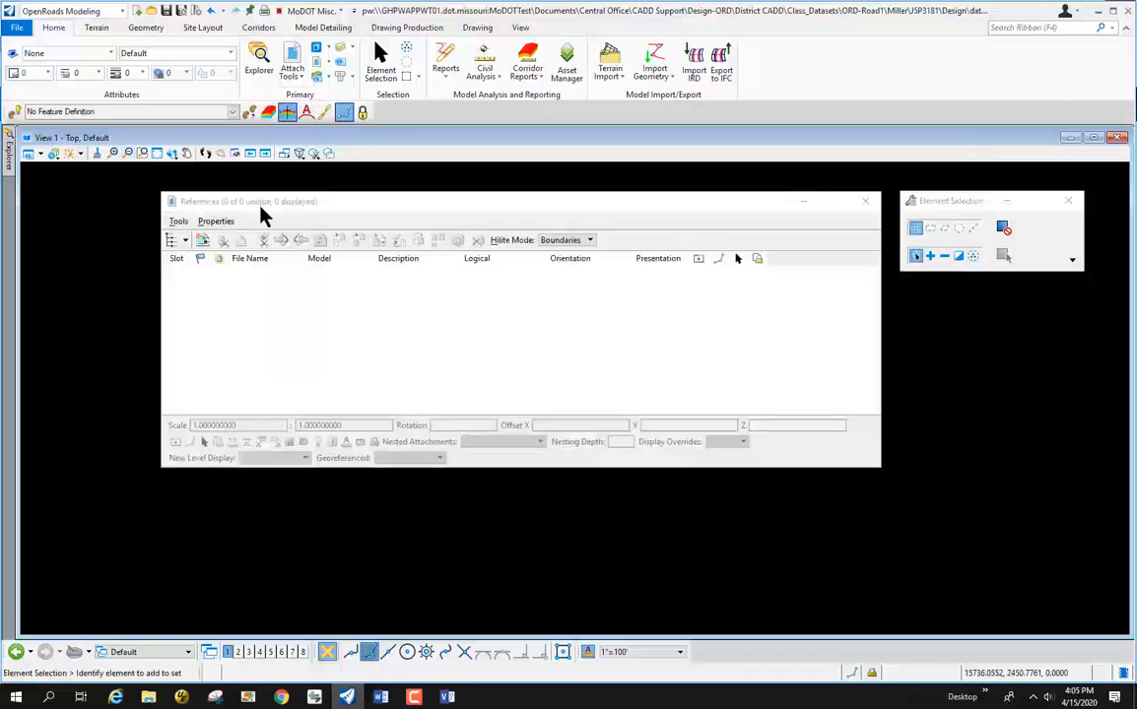
pyautogui.click(178, 221)
pyautogui.click(193, 241)
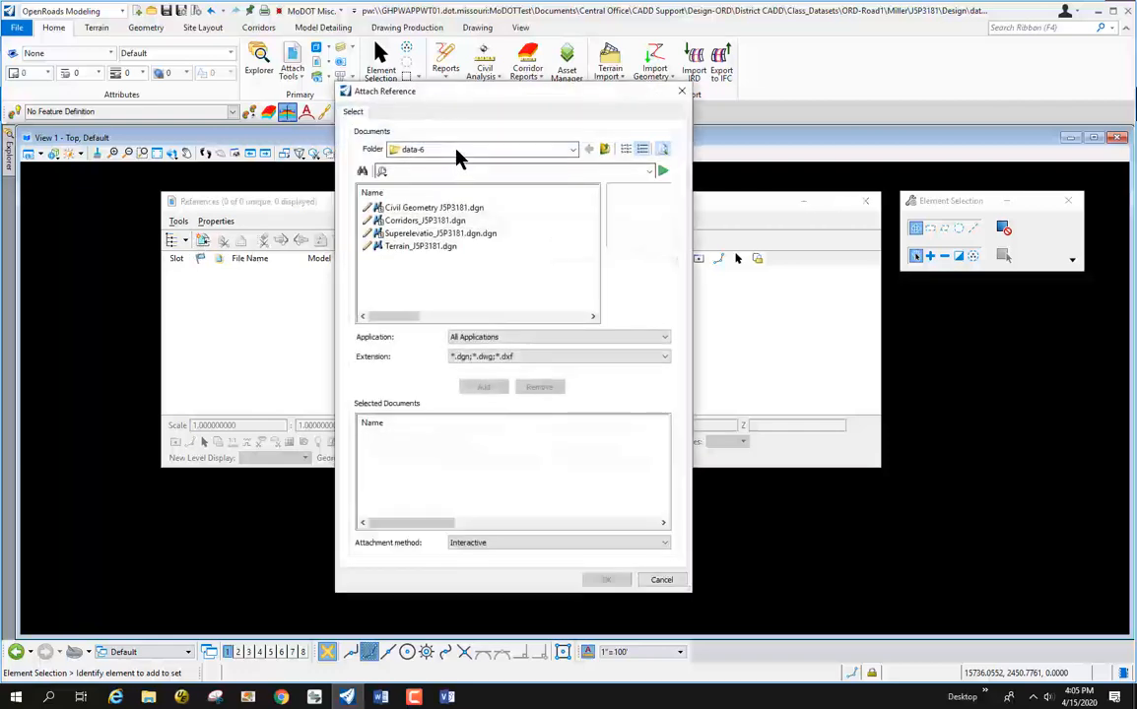
# Choose J5P3181_Point_Cloud.dgn from the Design project's data-1 folder as the reference, using the Interactive attachment method
pyautogui.click(456, 151)
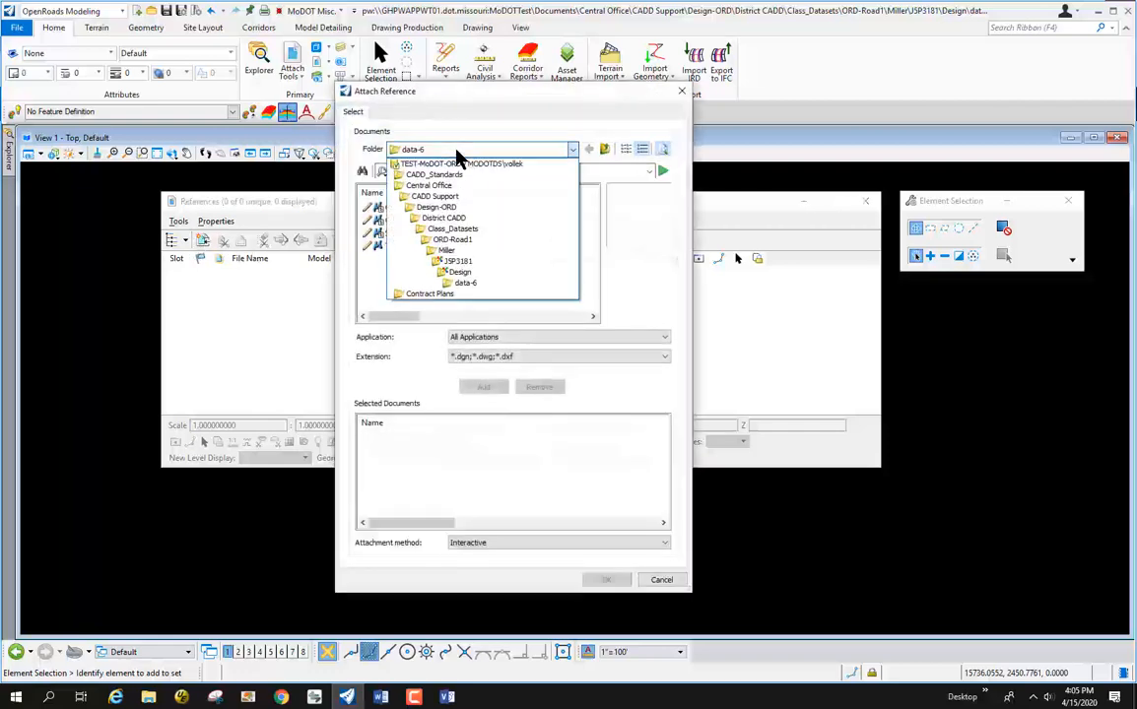
pyautogui.click(462, 272)
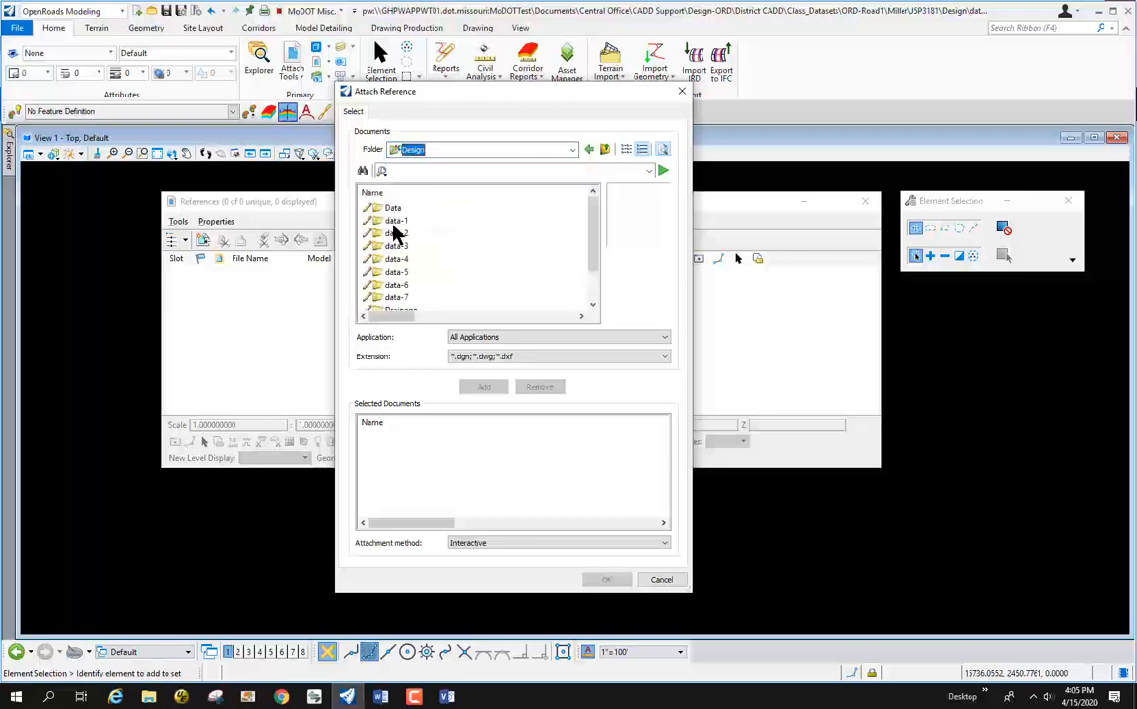
pyautogui.doubleClick(394, 219)
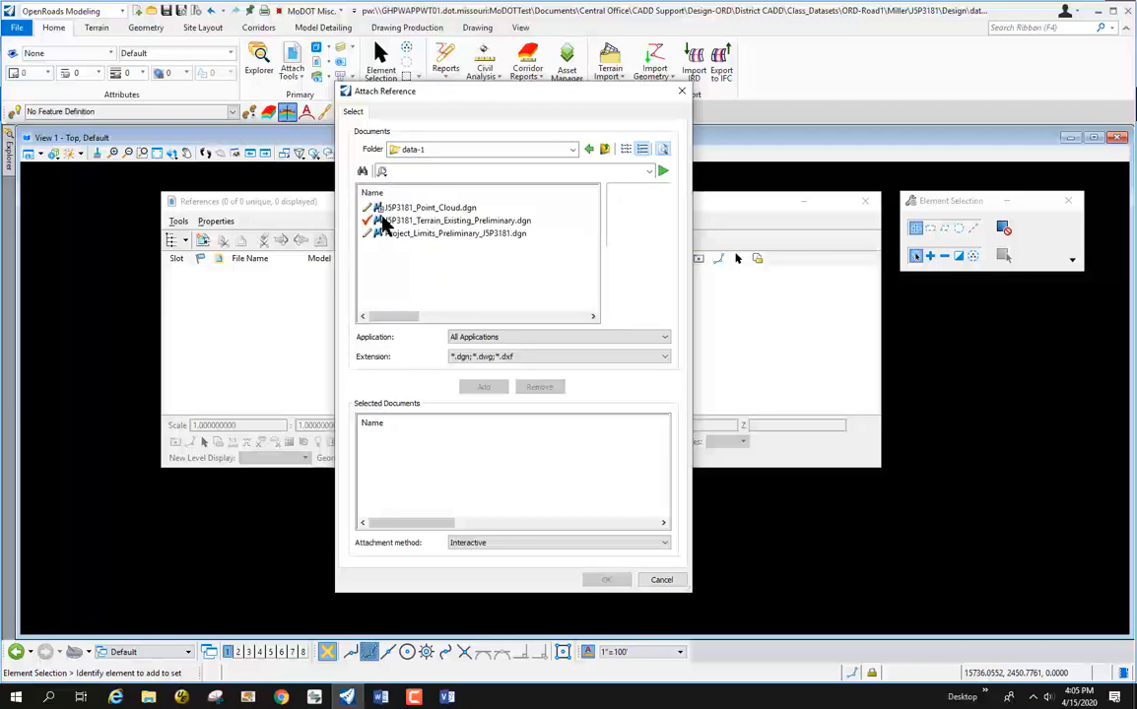
pyautogui.click(421, 209)
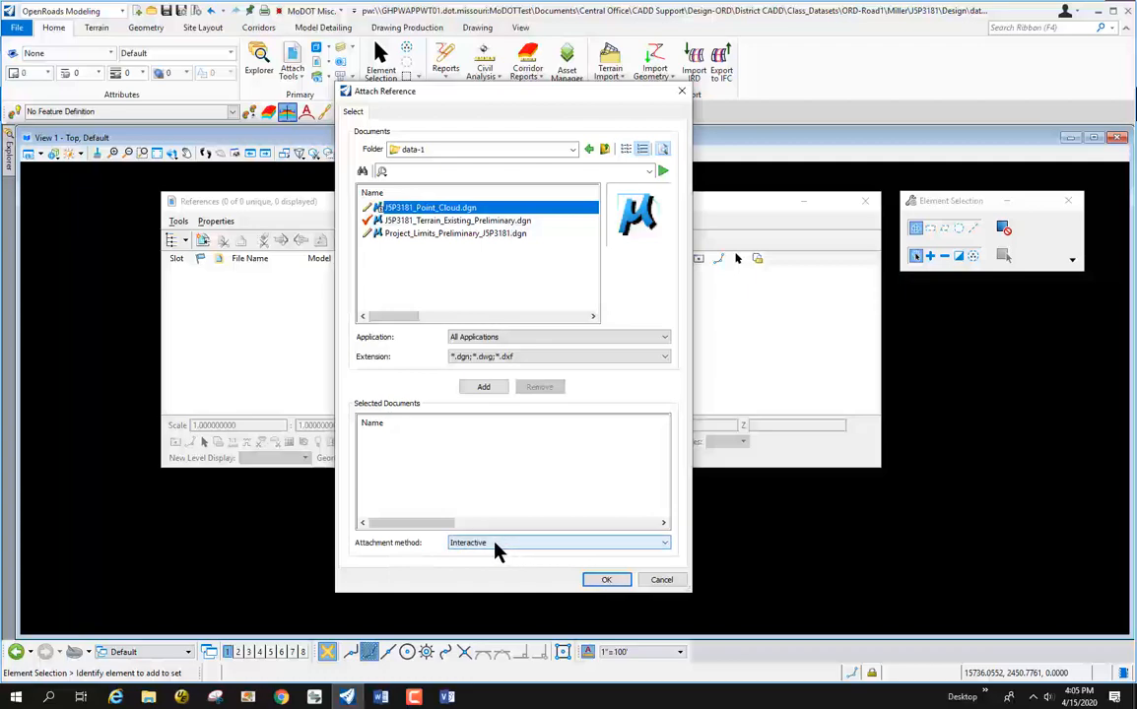
pyautogui.click(608, 581)
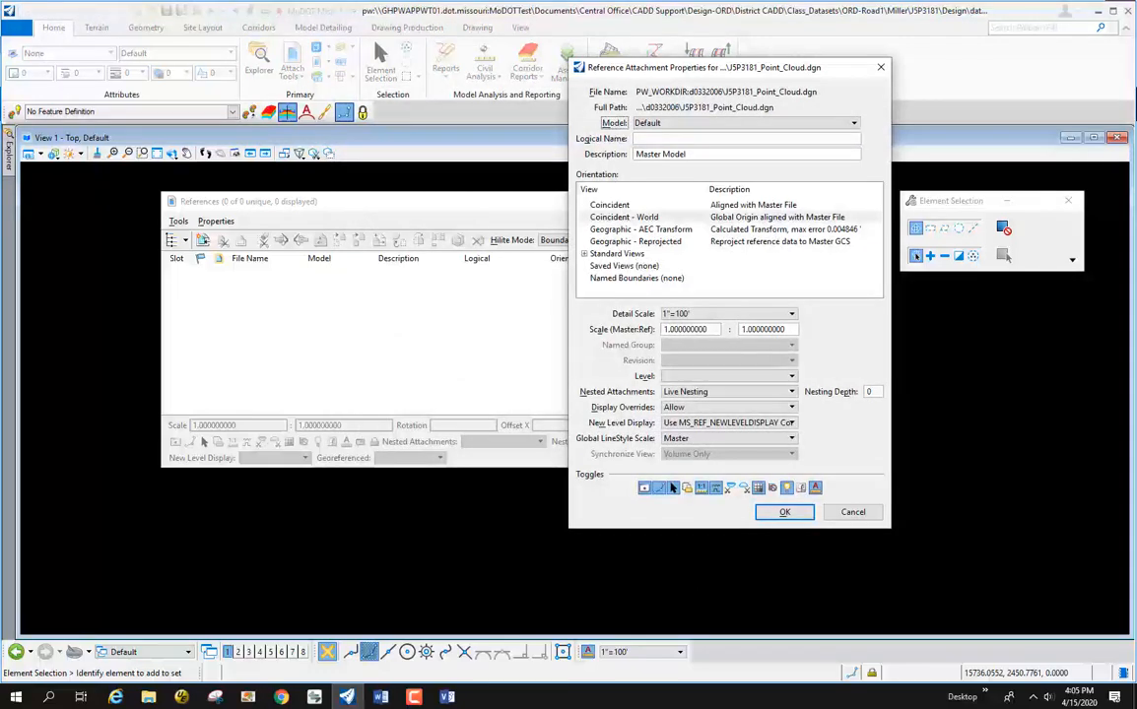
# Attach the point cloud drawing with the Geographic - Reprojected orientation and close the References dialog
pyautogui.click(632, 245)
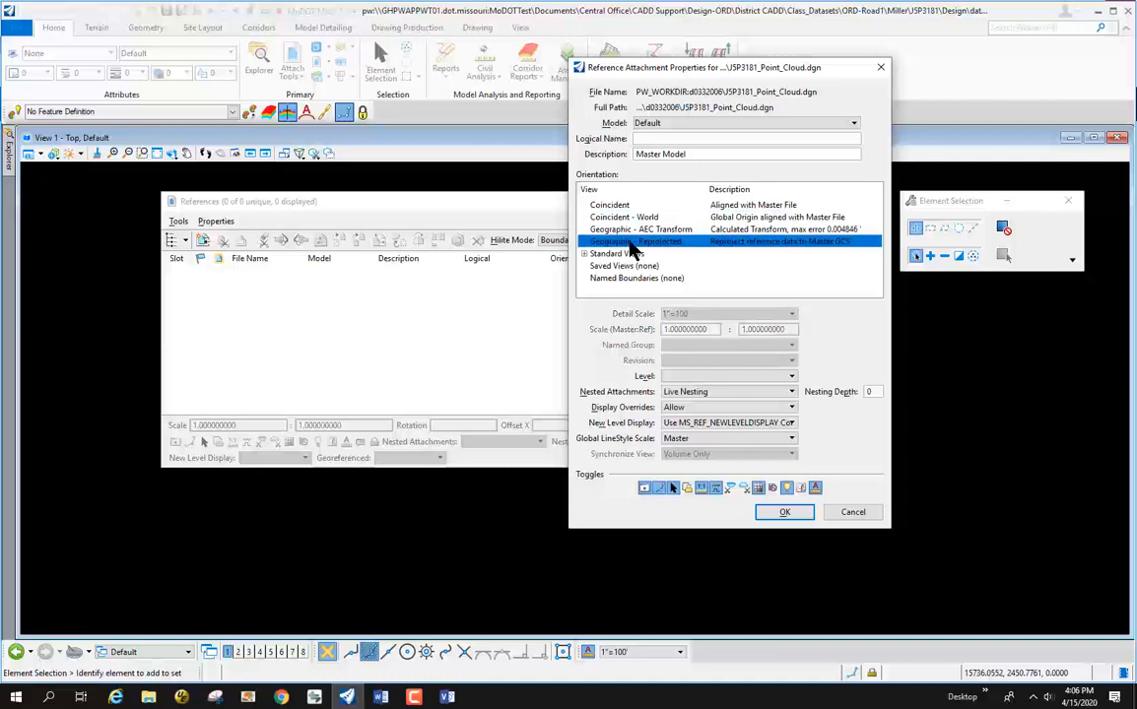
pyautogui.click(796, 518)
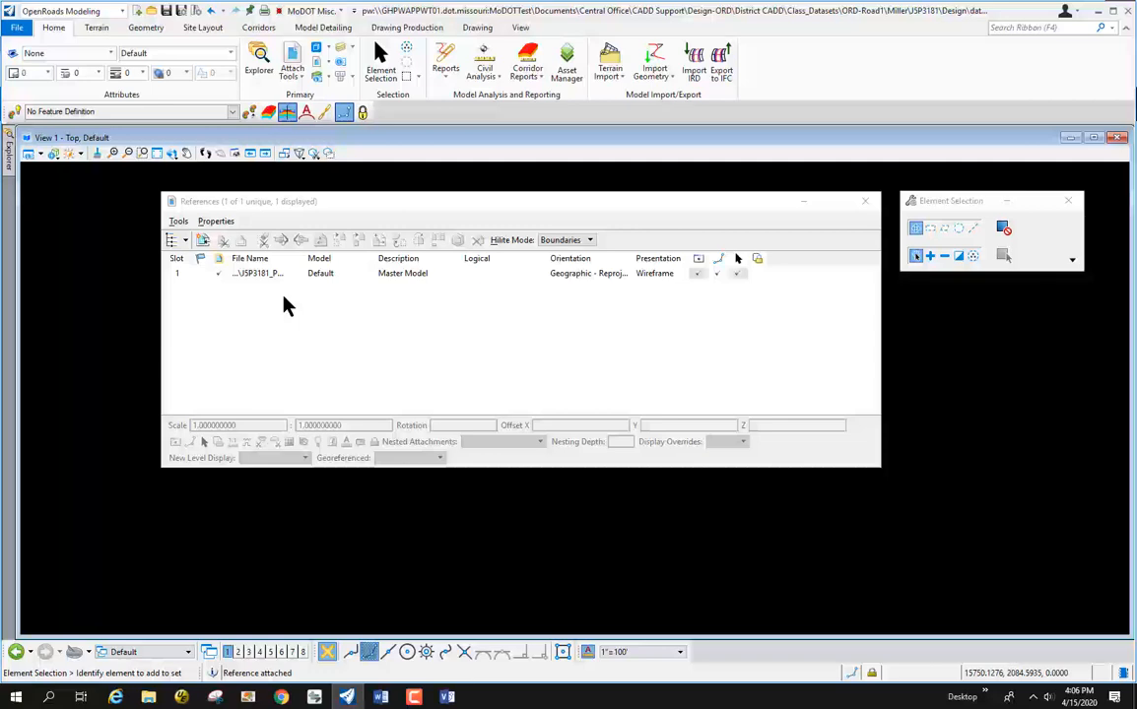
pyautogui.moveTo(327, 205); pyautogui.dragTo(355, 217)
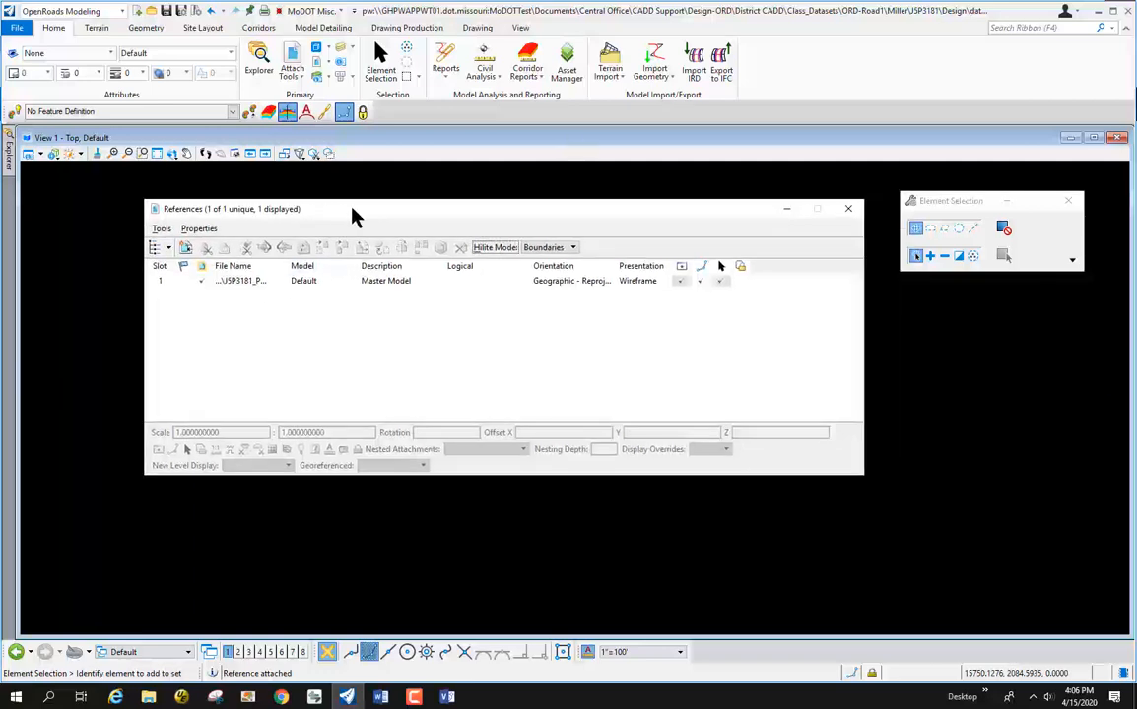
pyautogui.click(849, 210)
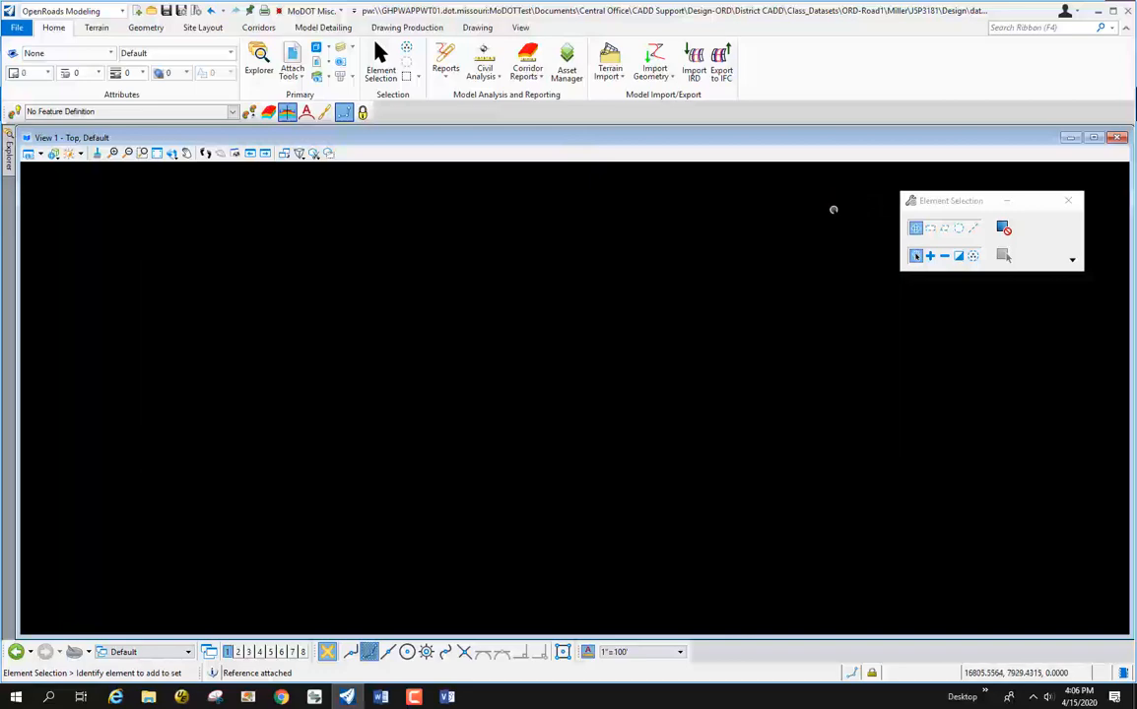
# Fit the whole point cloud in View 1 and set the view's point cloud style to Classification
pyautogui.click(155, 154)
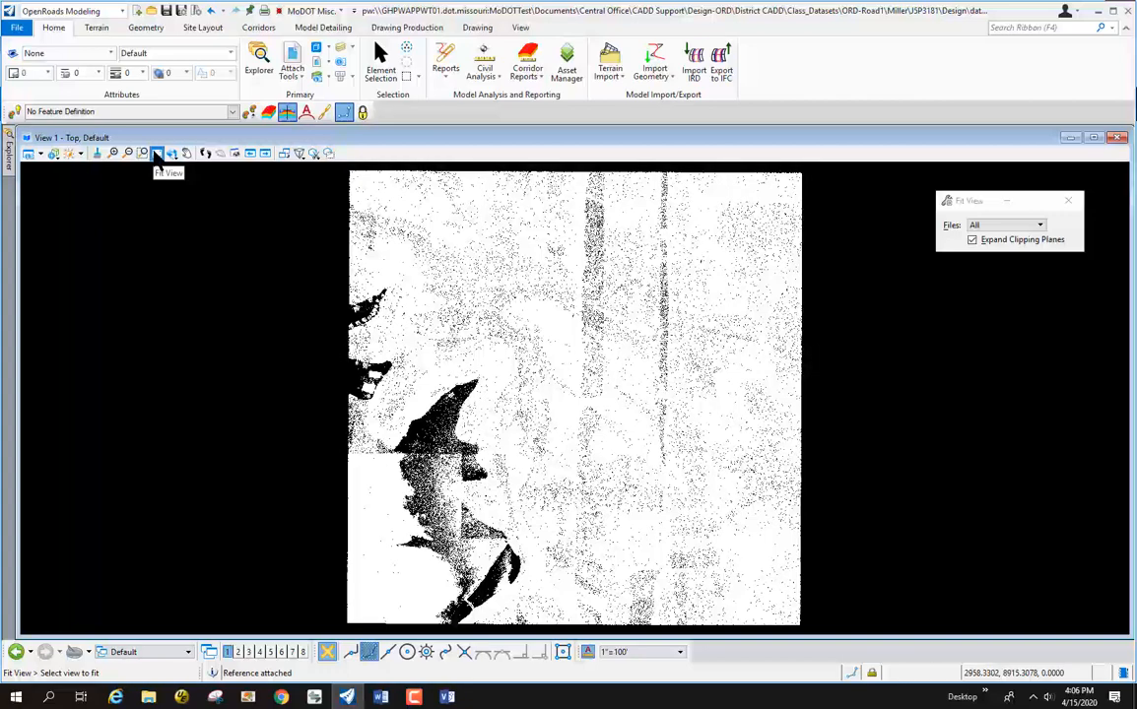
pyautogui.click(29, 155)
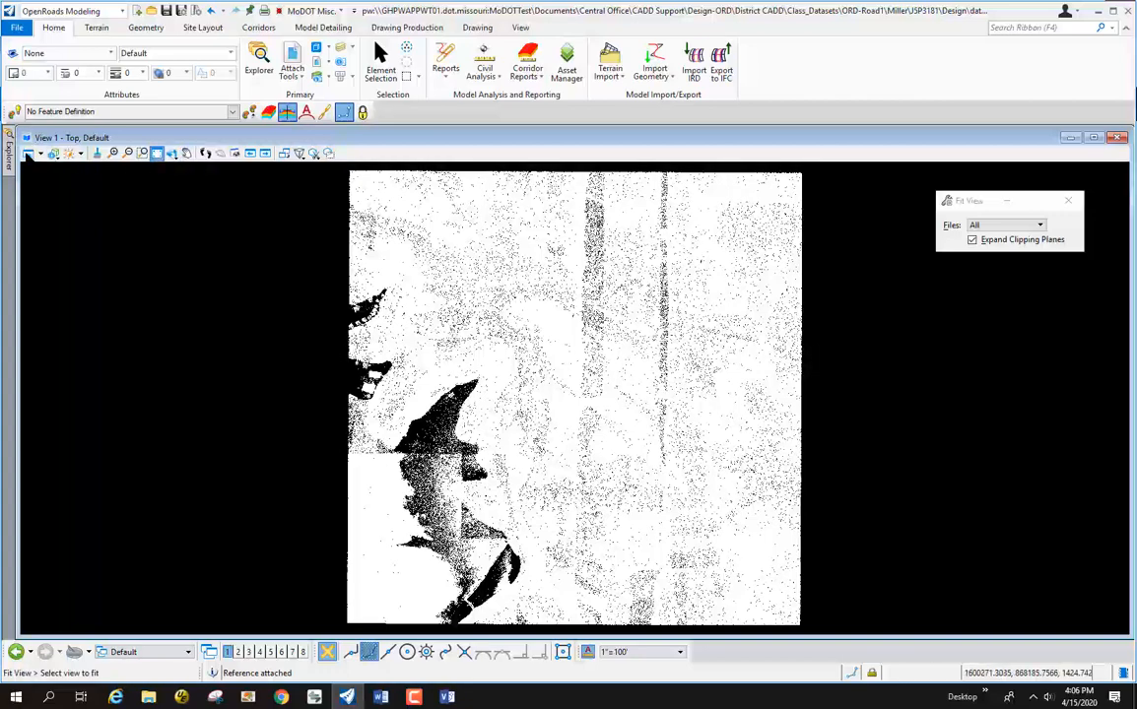
pyautogui.moveTo(115, 238); pyautogui.dragTo(147, 196)
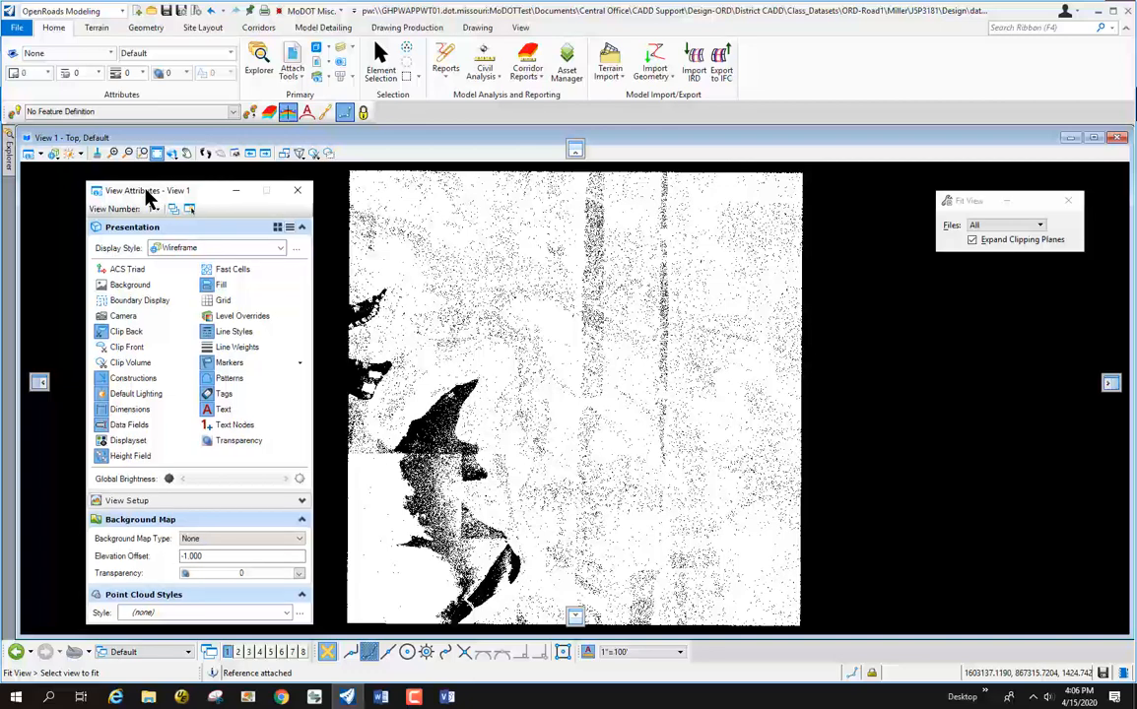
pyautogui.moveTo(148, 197); pyautogui.dragTo(144, 190)
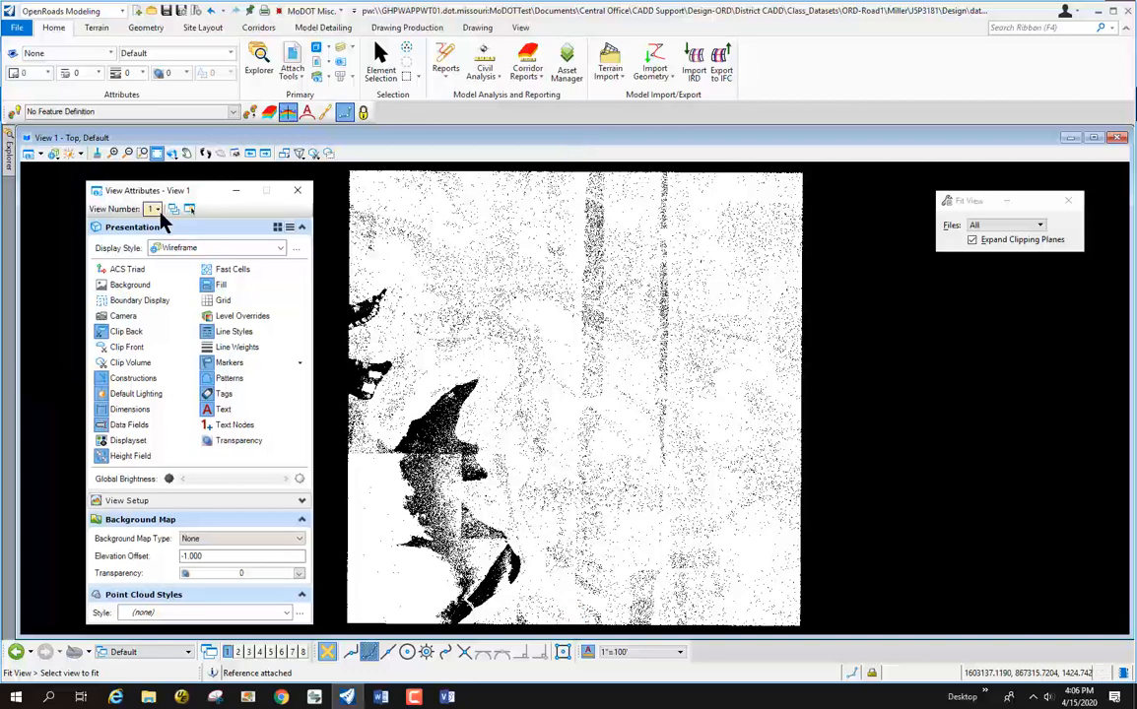
pyautogui.click(287, 613)
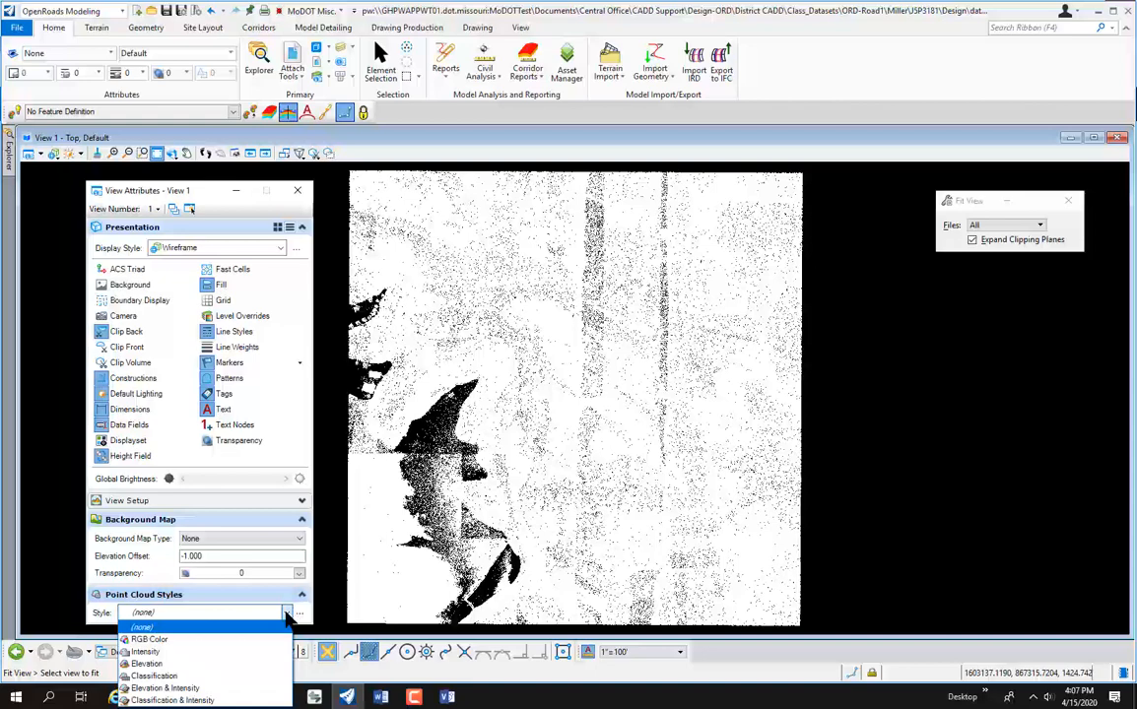
pyautogui.click(154, 676)
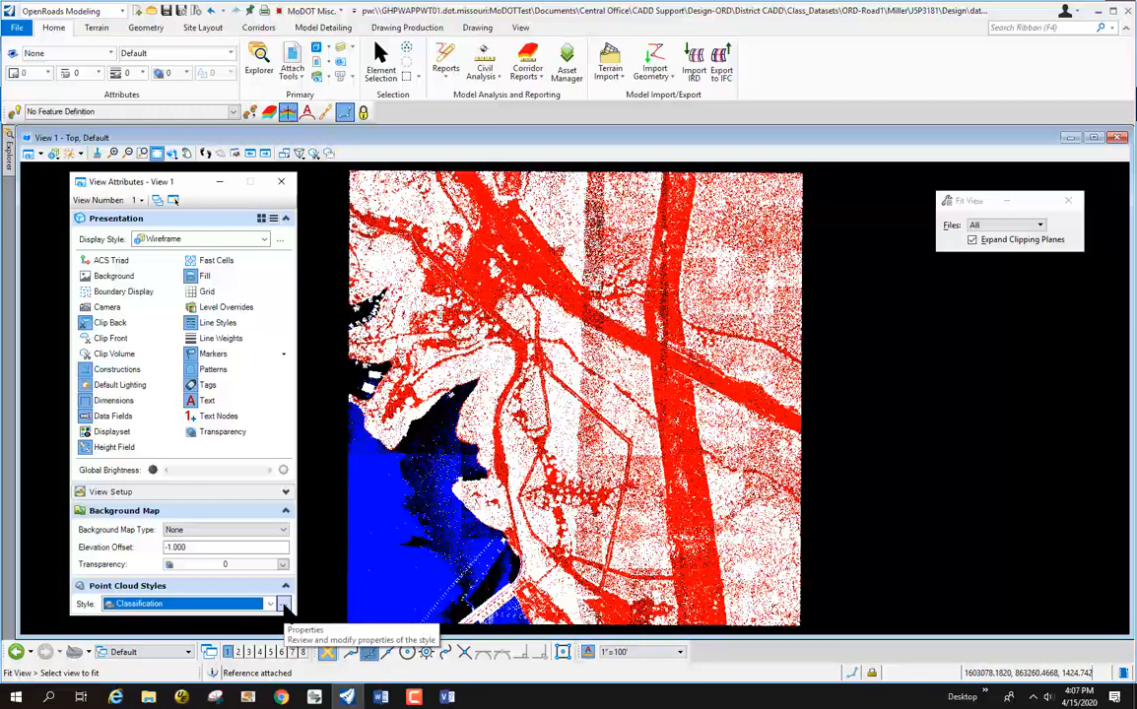
# Turn off every class except Ground in the Classification point cloud style, and close the style properties and view attributes
pyautogui.click(282, 604)
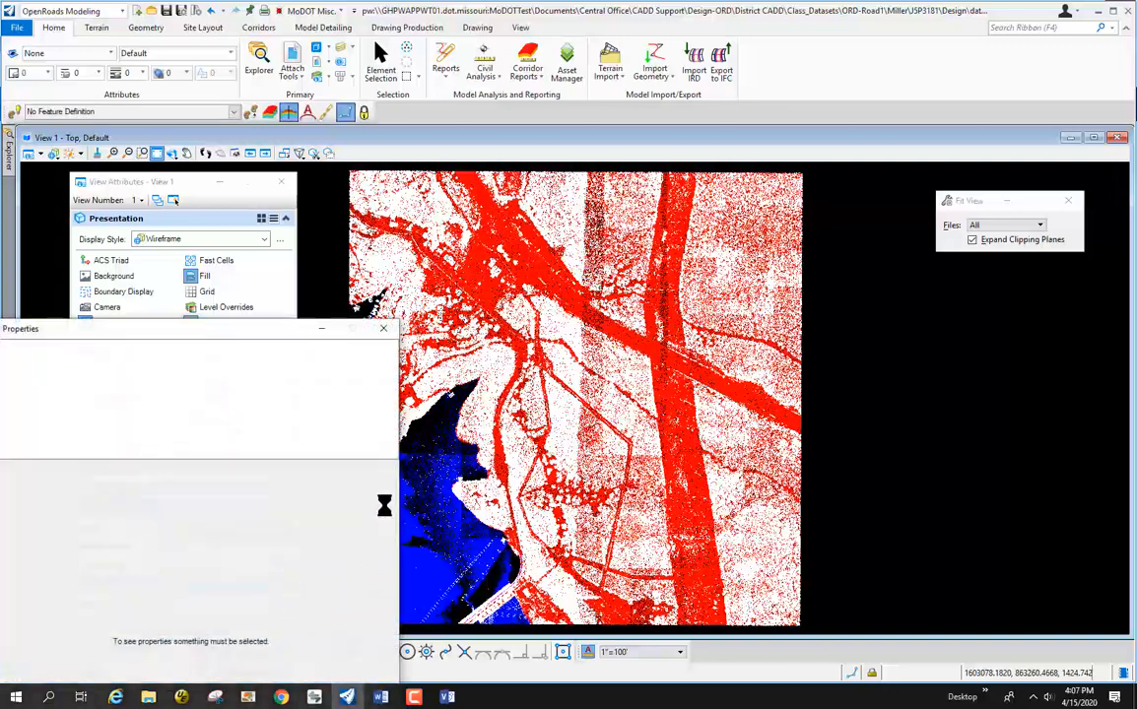
pyautogui.moveTo(256, 331); pyautogui.dragTo(975, 146)
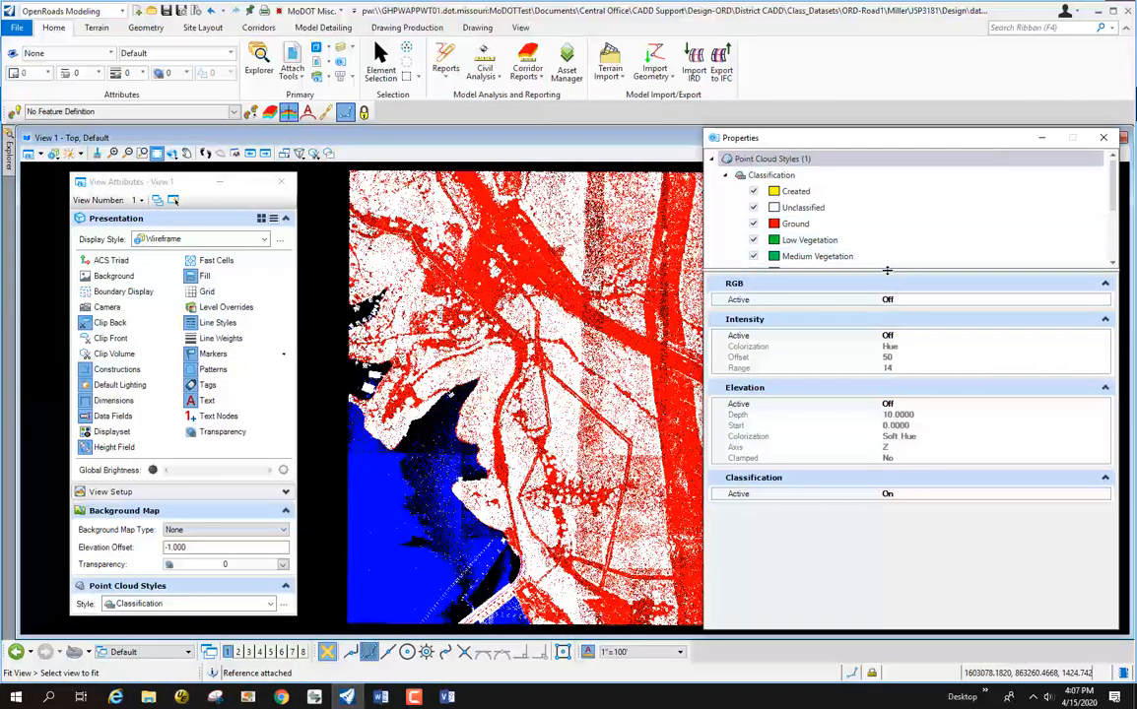
pyautogui.moveTo(872, 408); pyautogui.dragTo(872, 410)
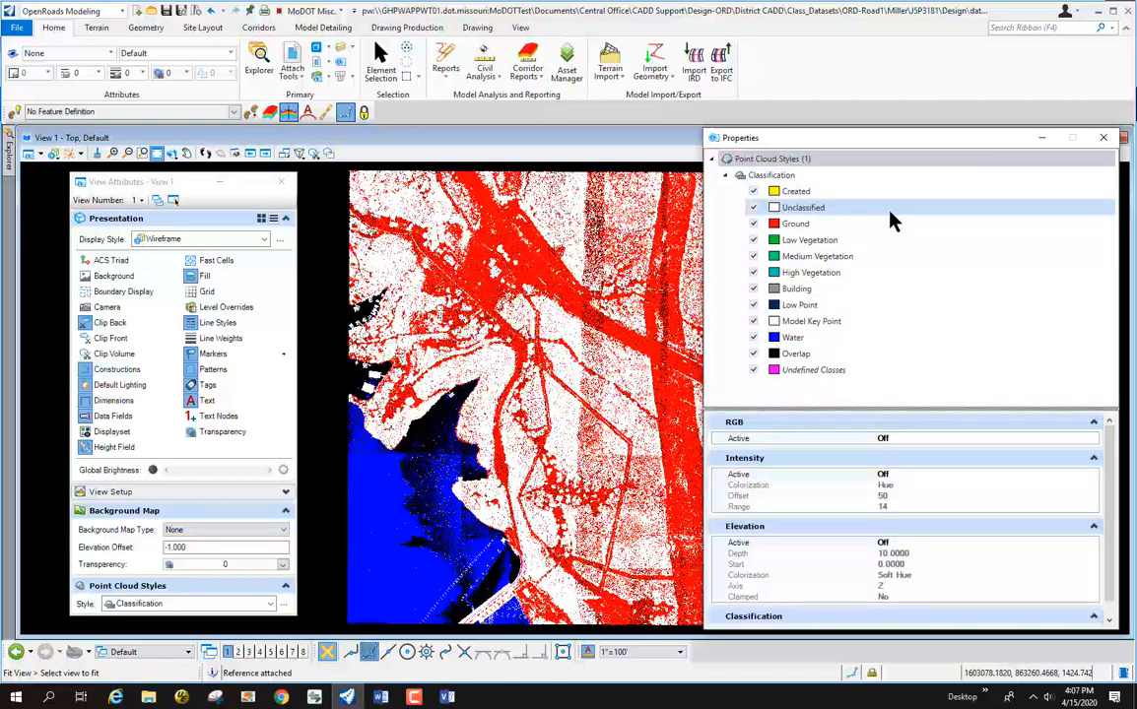
pyautogui.click(753, 191)
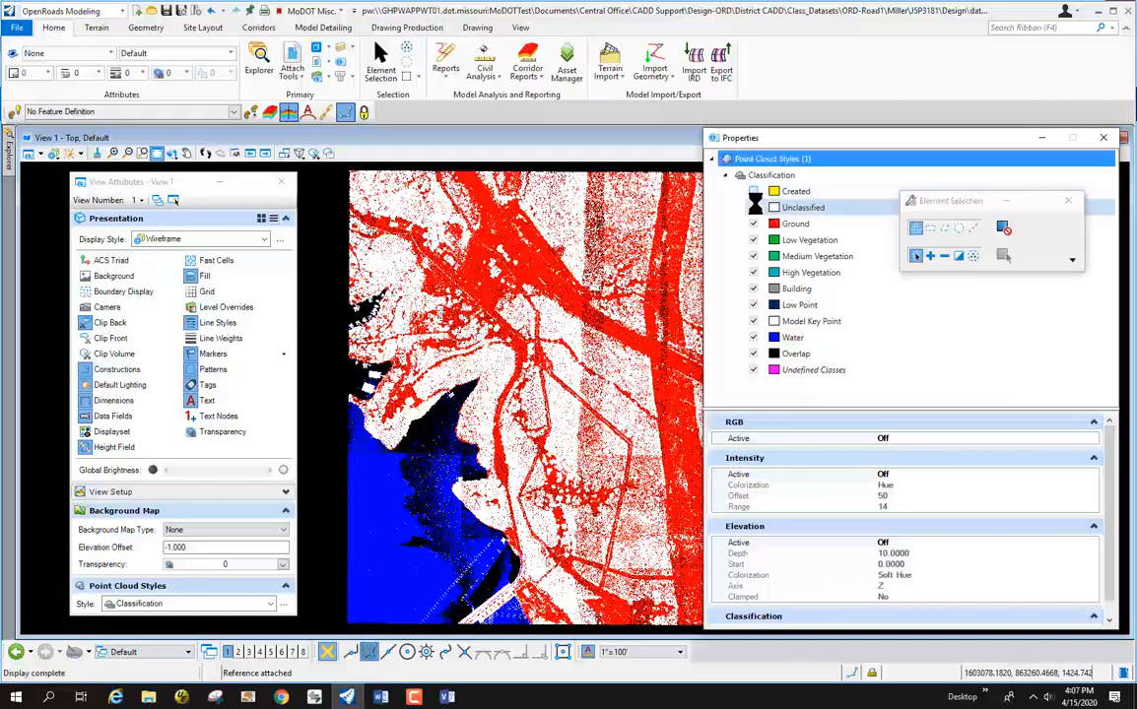
pyautogui.click(753, 206)
pyautogui.click(754, 208)
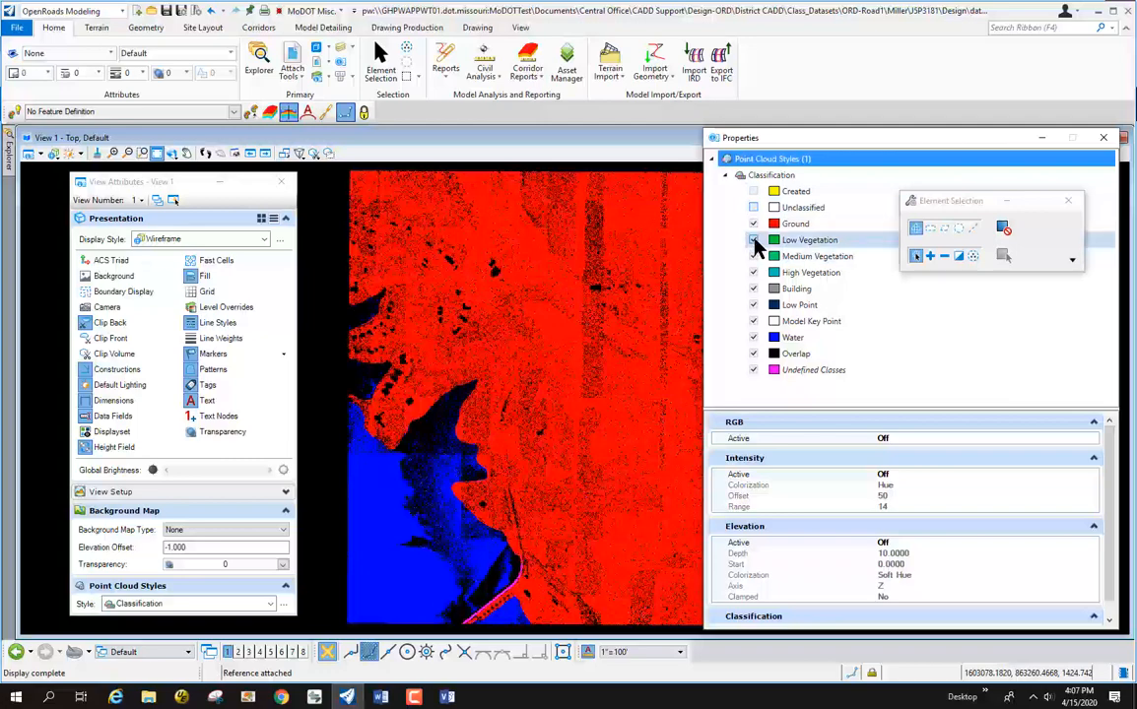
pyautogui.click(755, 240)
pyautogui.click(755, 256)
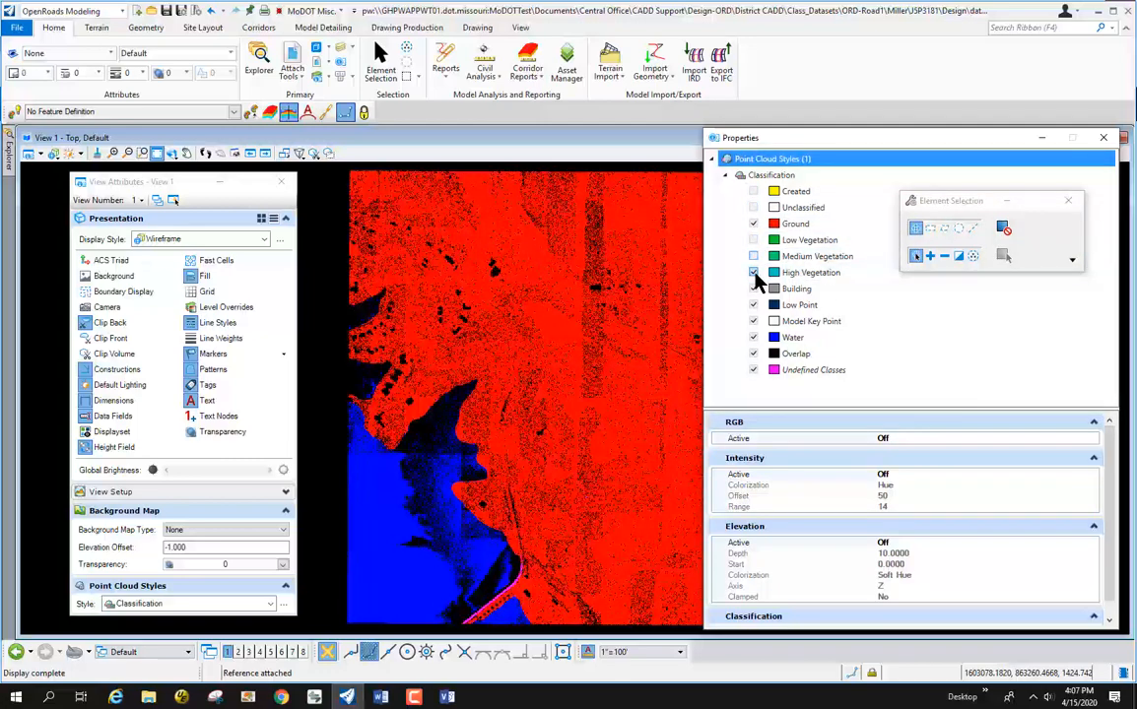
pyautogui.click(754, 273)
pyautogui.click(754, 289)
pyautogui.click(754, 304)
pyautogui.click(754, 321)
pyautogui.click(753, 337)
pyautogui.click(754, 354)
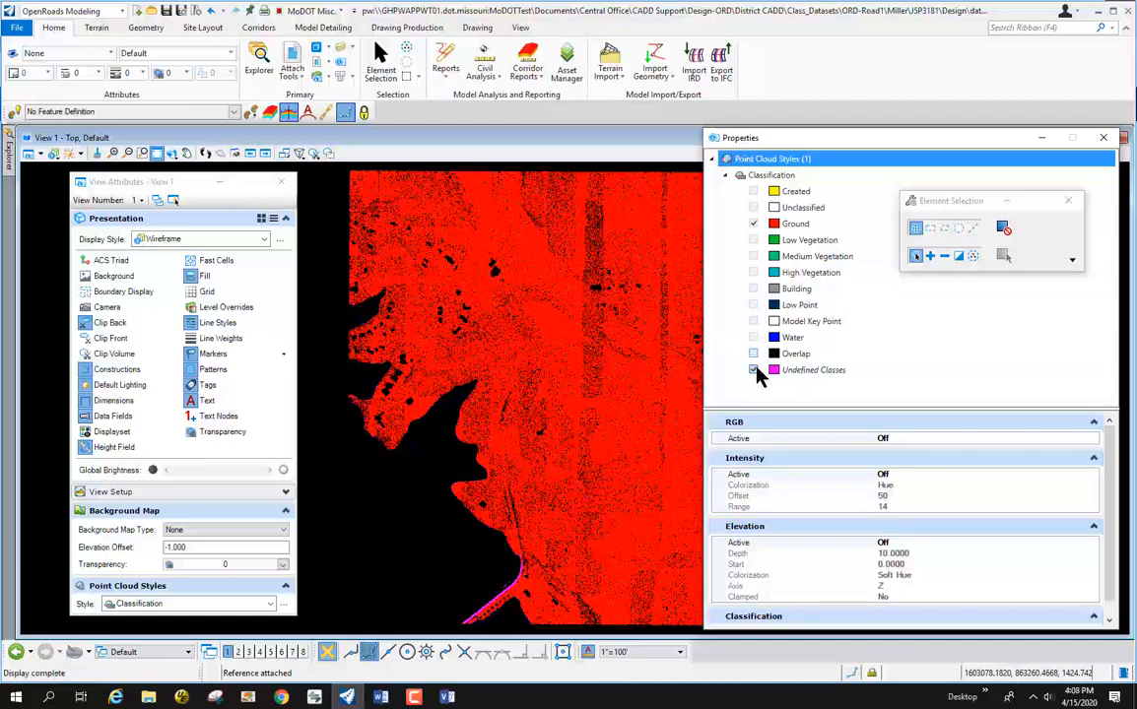
pyautogui.click(754, 370)
pyautogui.moveTo(808, 140); pyautogui.dragTo(680, 150)
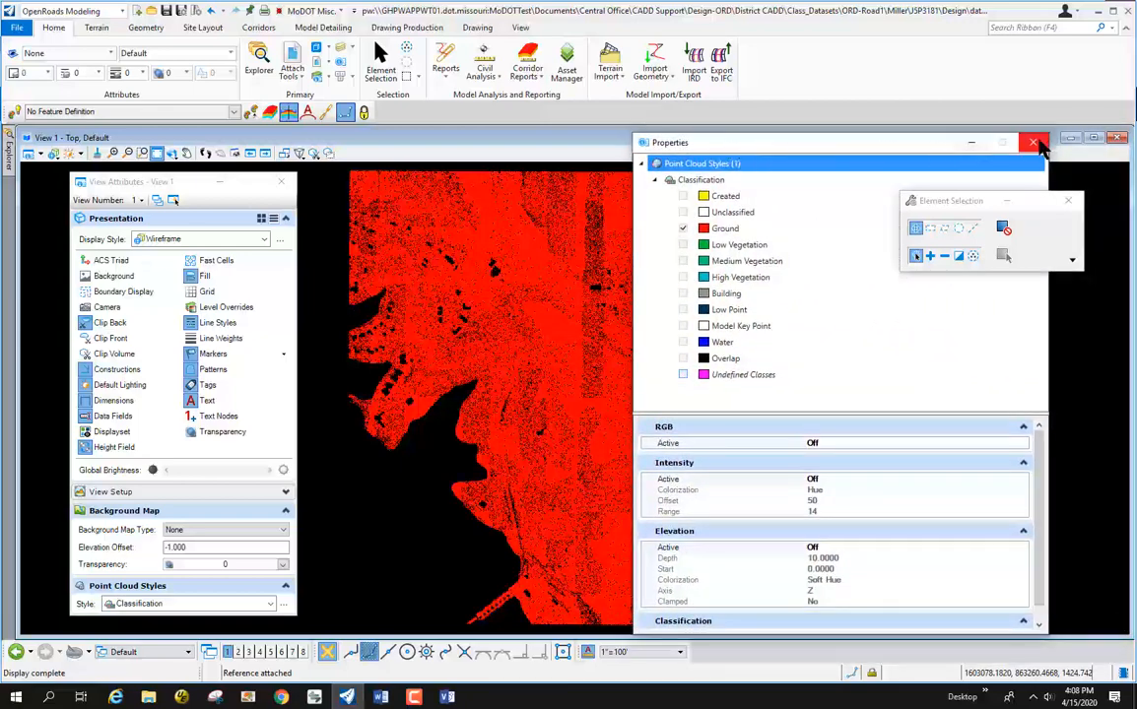
pyautogui.click(1033, 144)
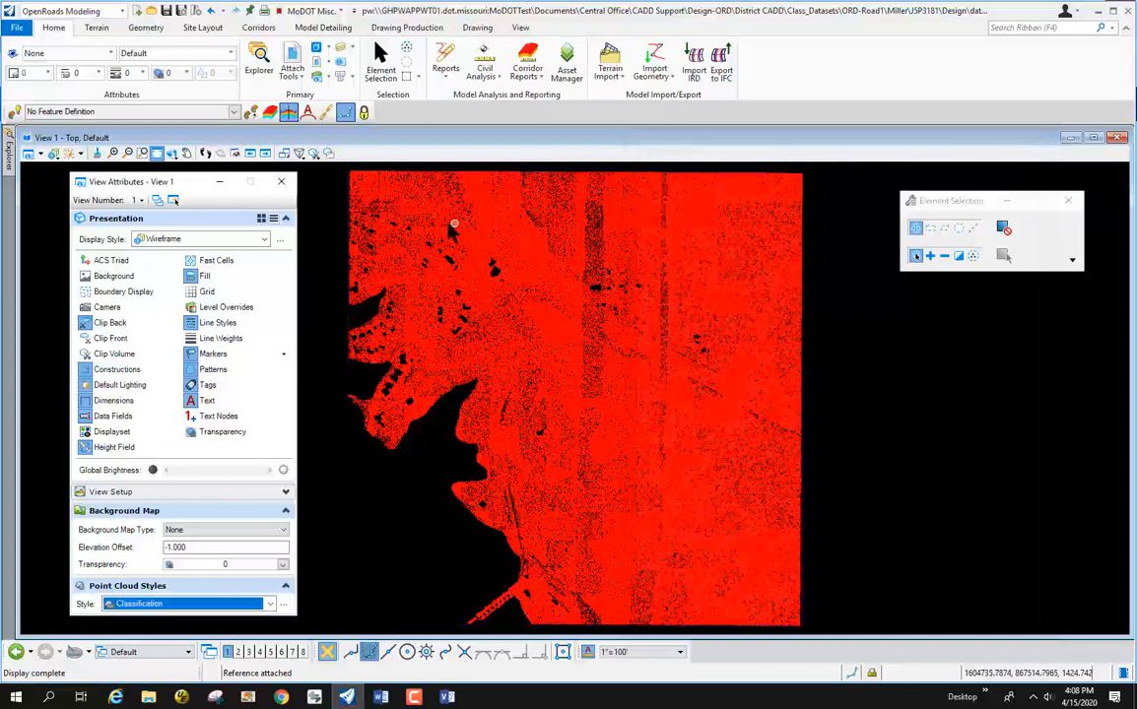
pyautogui.click(282, 184)
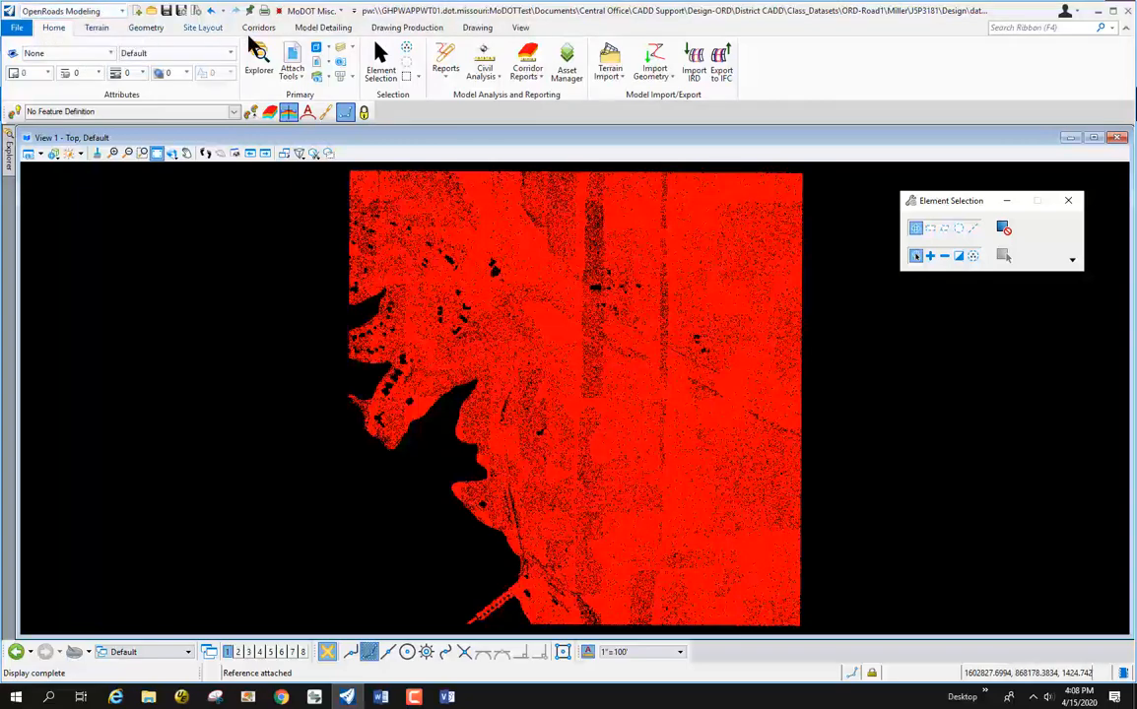
# Choose Project_Limits_Preliminary_J5P3181.dgn from the Design project's data-1 folder as a new reference, using the Interactive attachment method
pyautogui.click(291, 73)
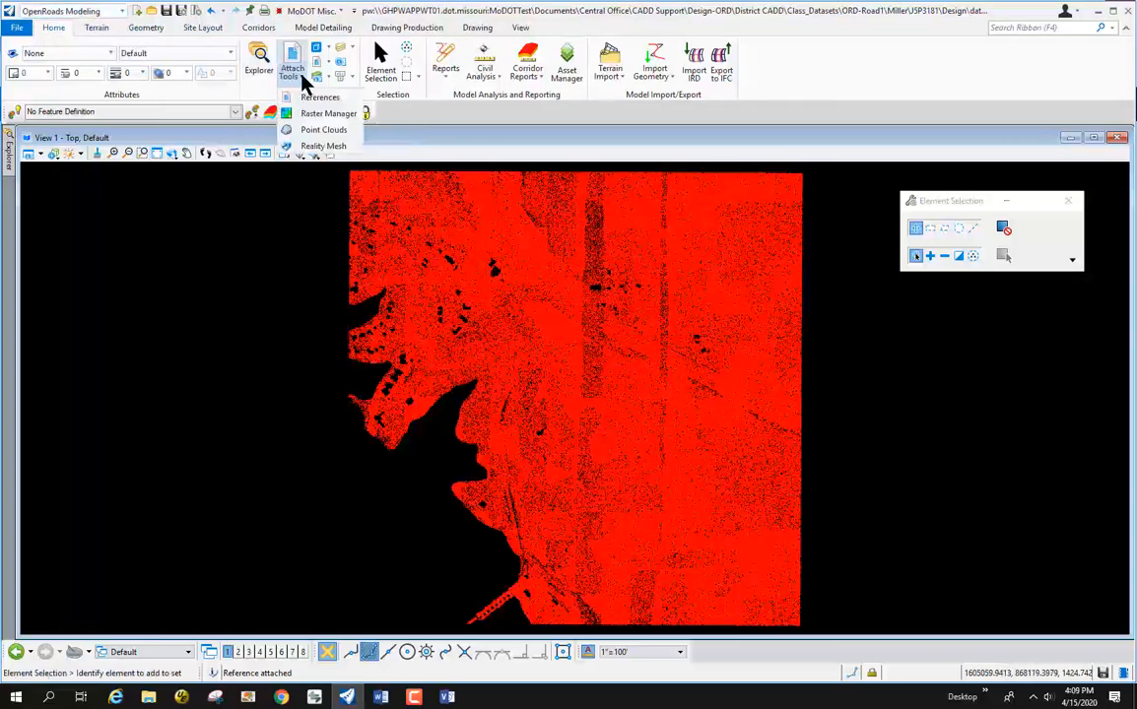
pyautogui.click(309, 103)
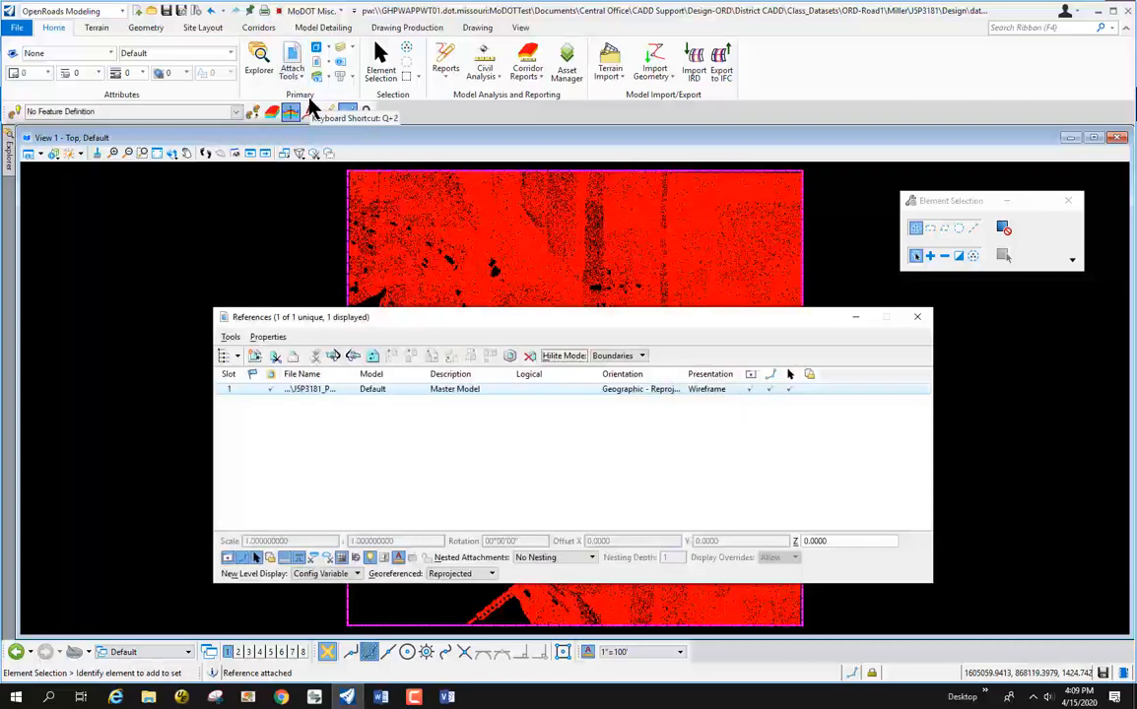
pyautogui.moveTo(295, 316); pyautogui.dragTo(219, 216)
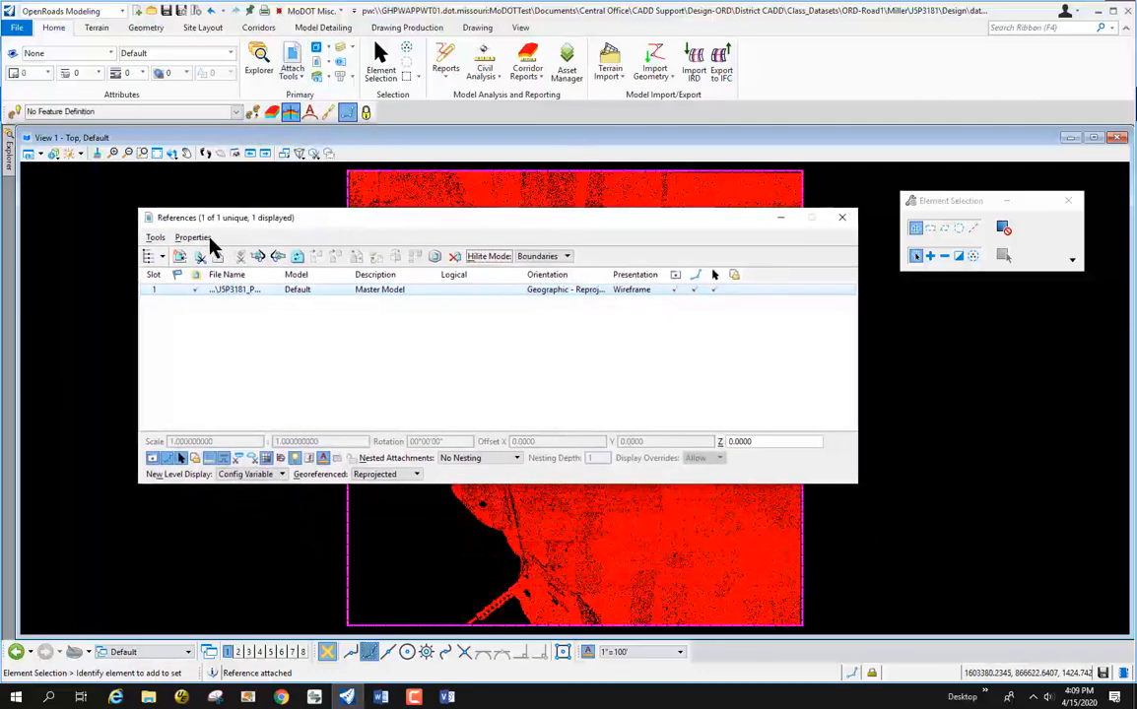
pyautogui.click(159, 241)
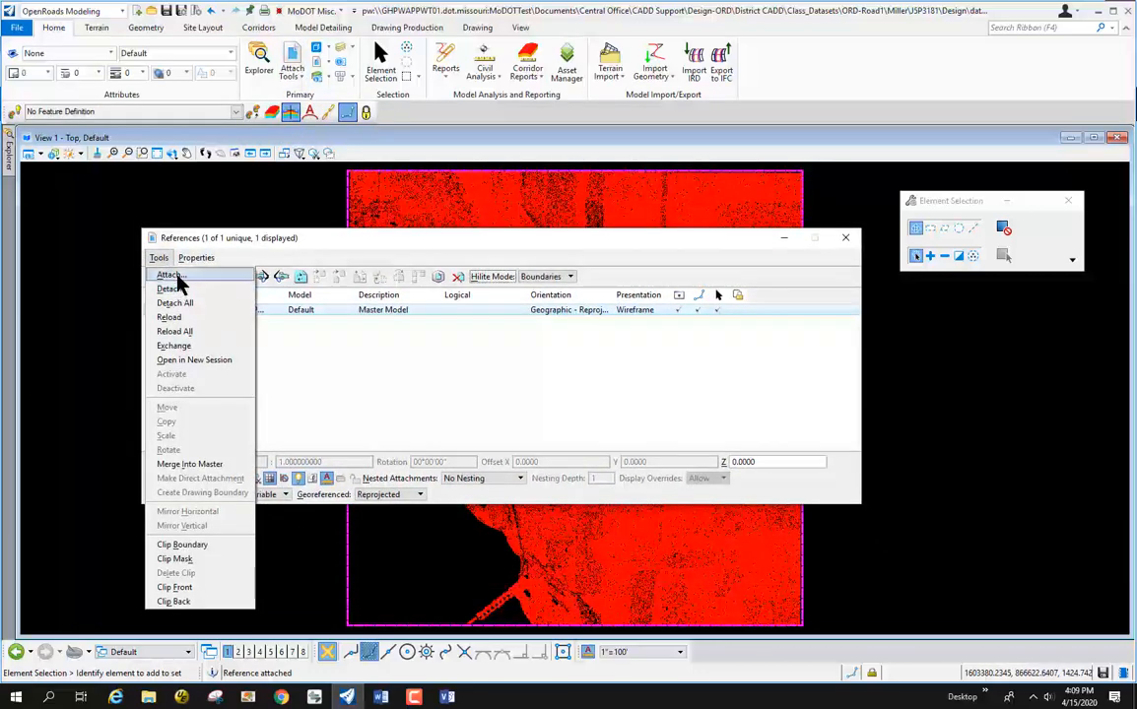
pyautogui.click(176, 273)
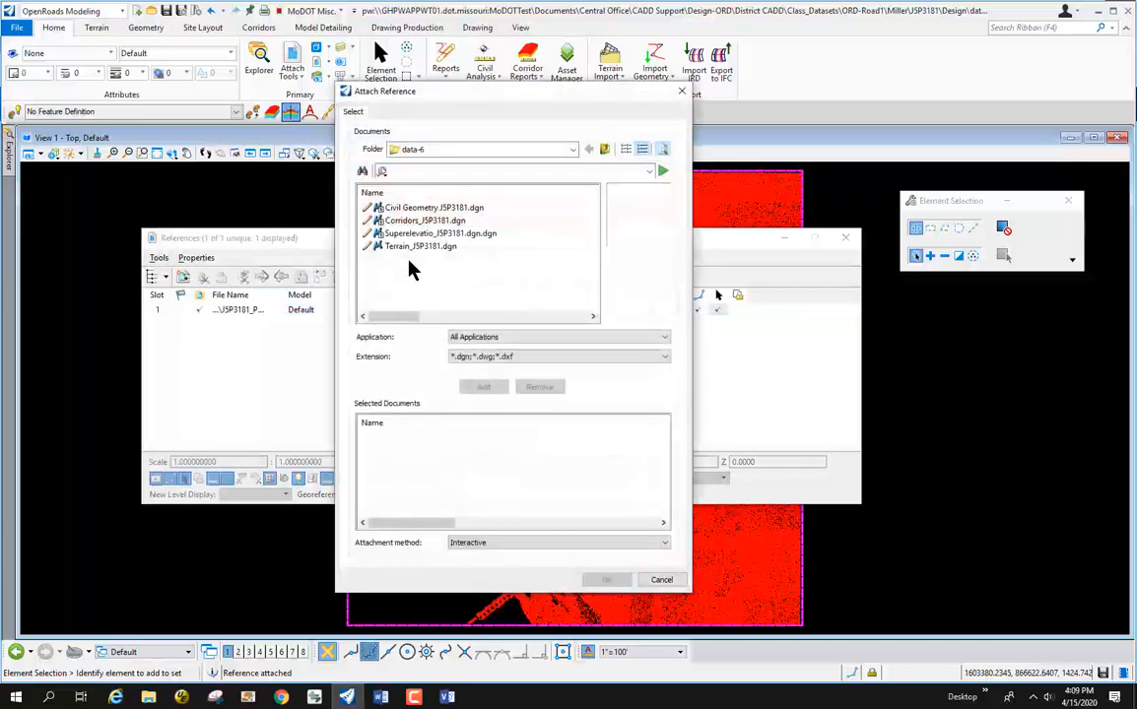
pyautogui.click(445, 149)
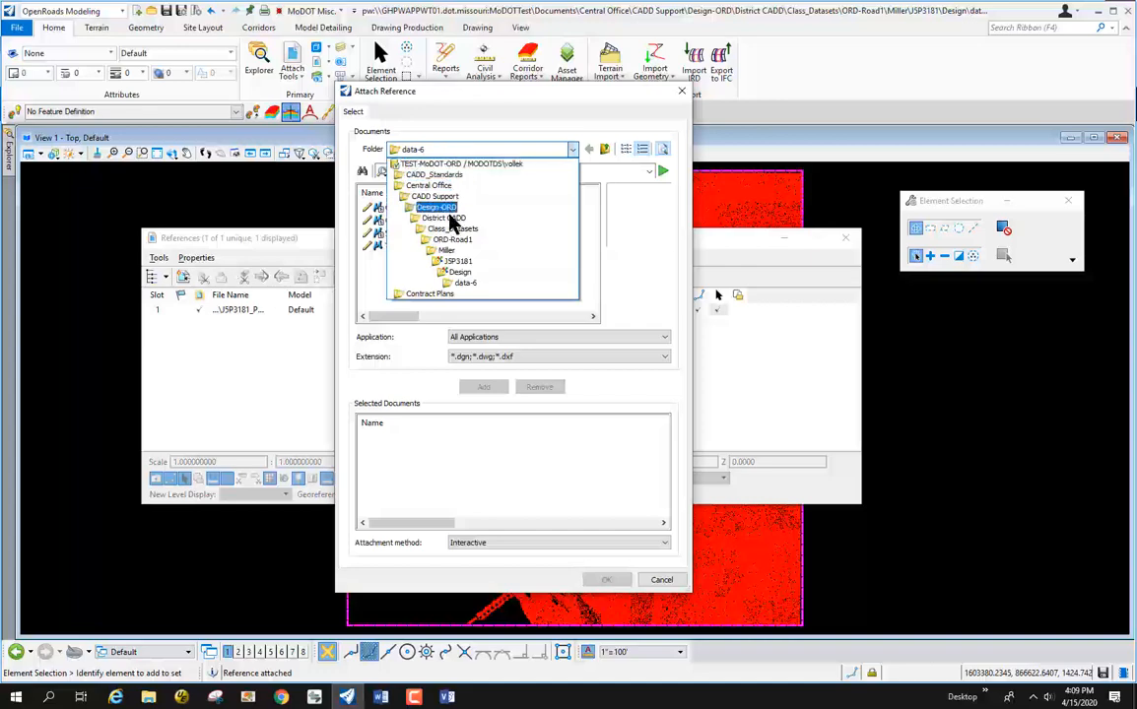
pyautogui.click(457, 273)
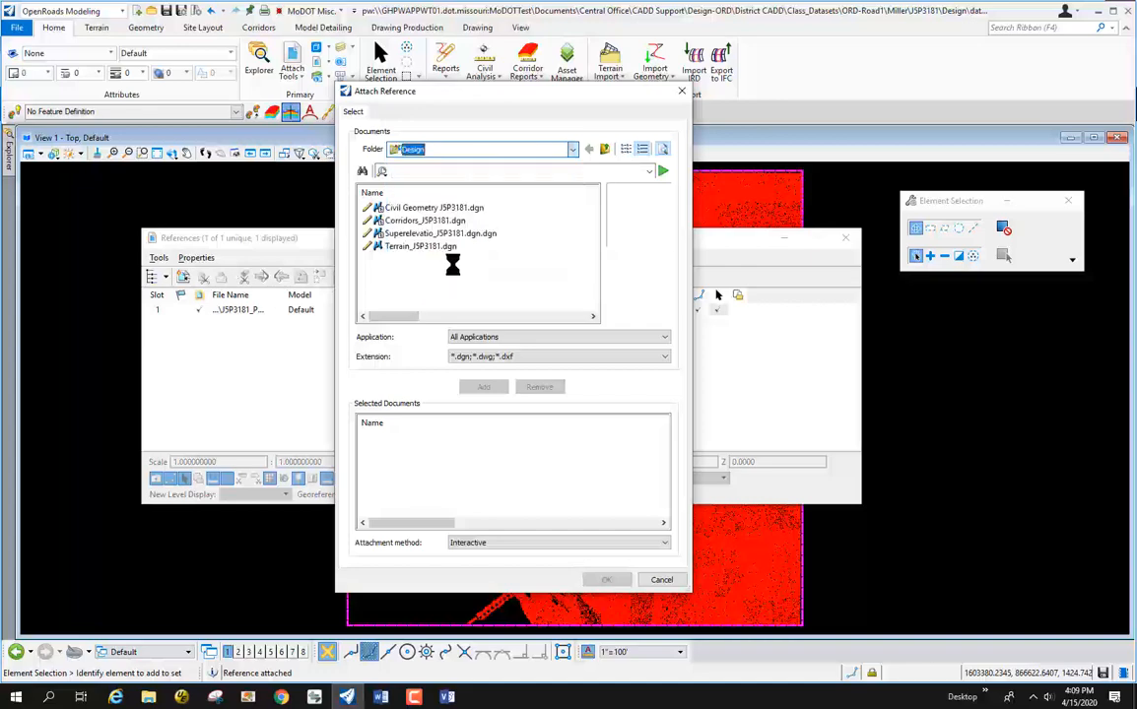
pyautogui.doubleClick(395, 222)
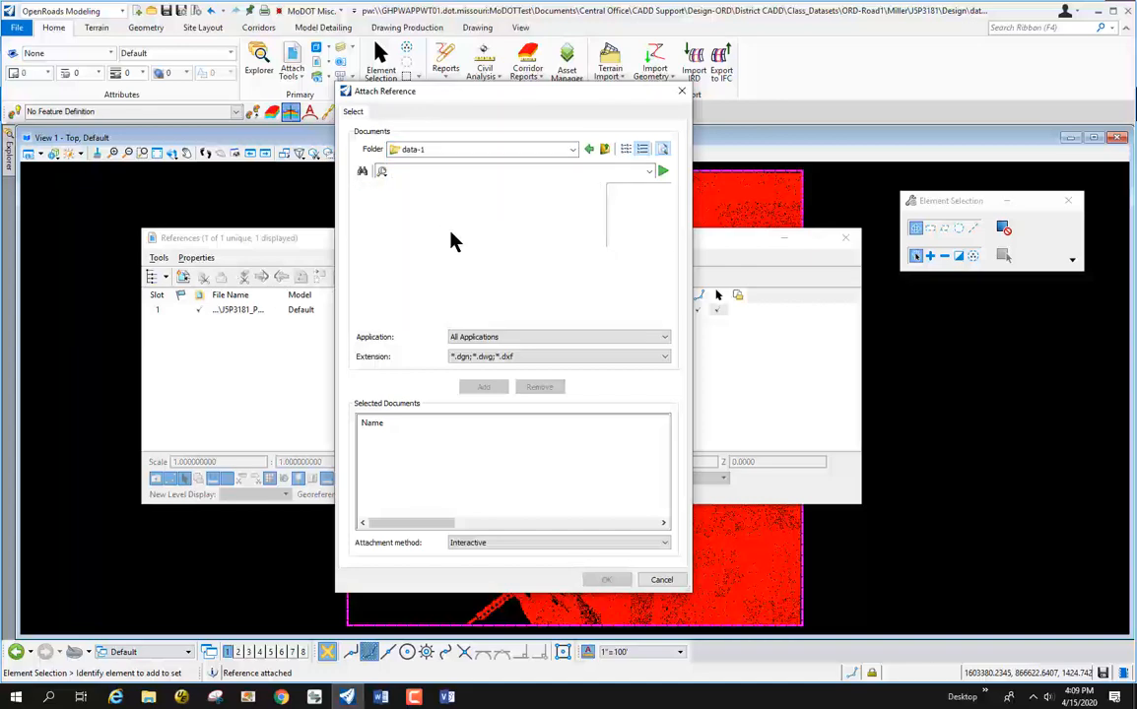
pyautogui.click(395, 236)
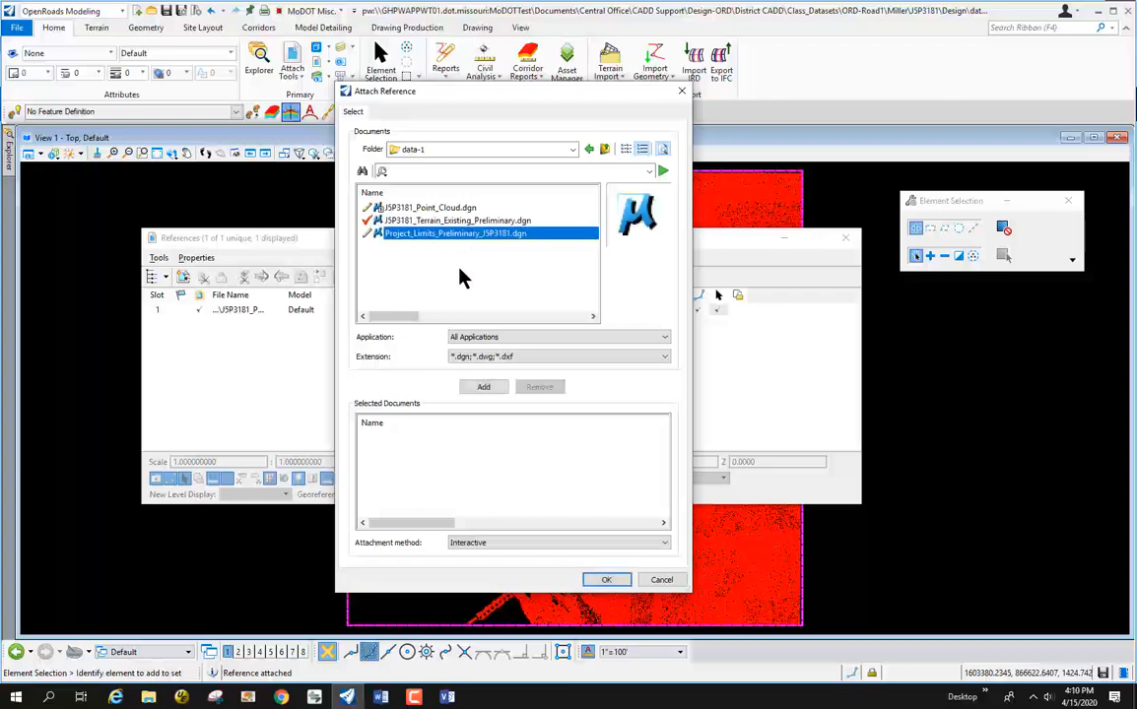
pyautogui.click(605, 580)
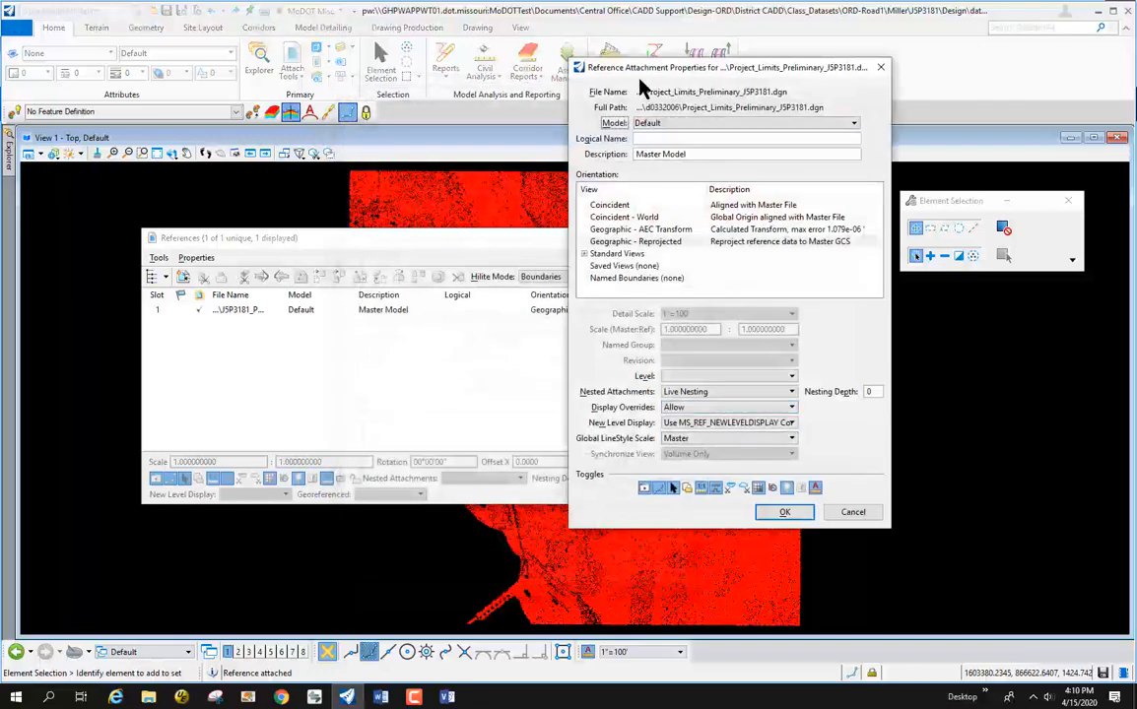
# Attach the project limits drawing with the Coincident - World orientation and close the References dialog
pyautogui.moveTo(639, 73); pyautogui.dragTo(328, 75)
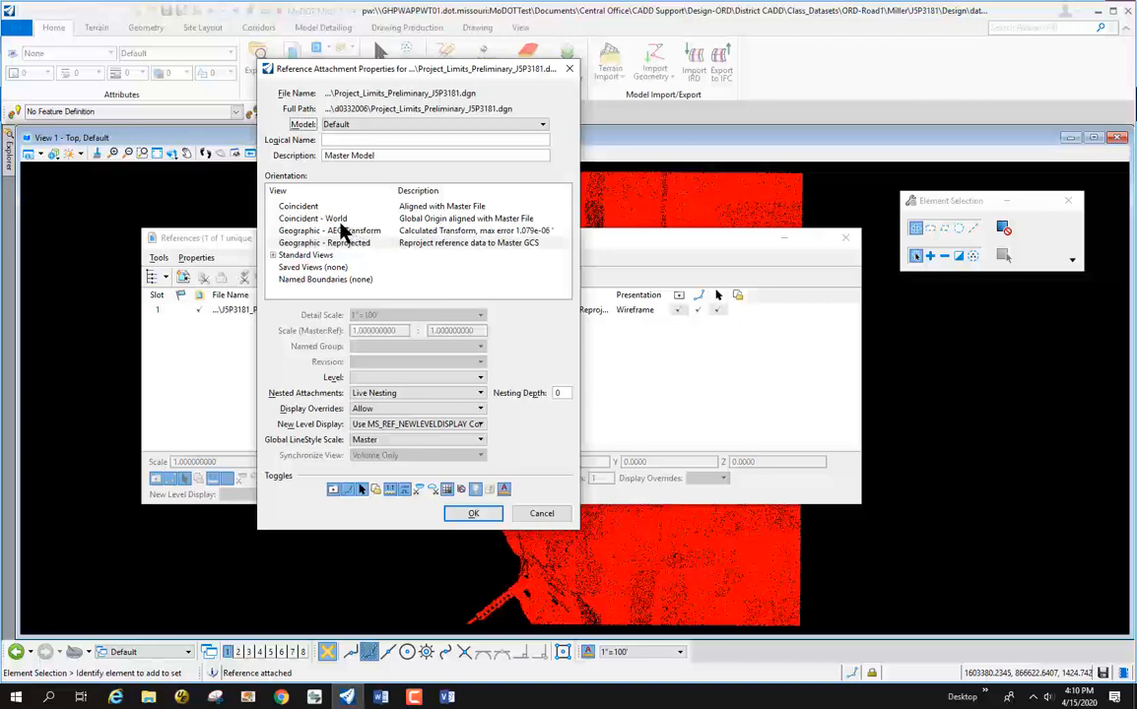
pyautogui.click(306, 219)
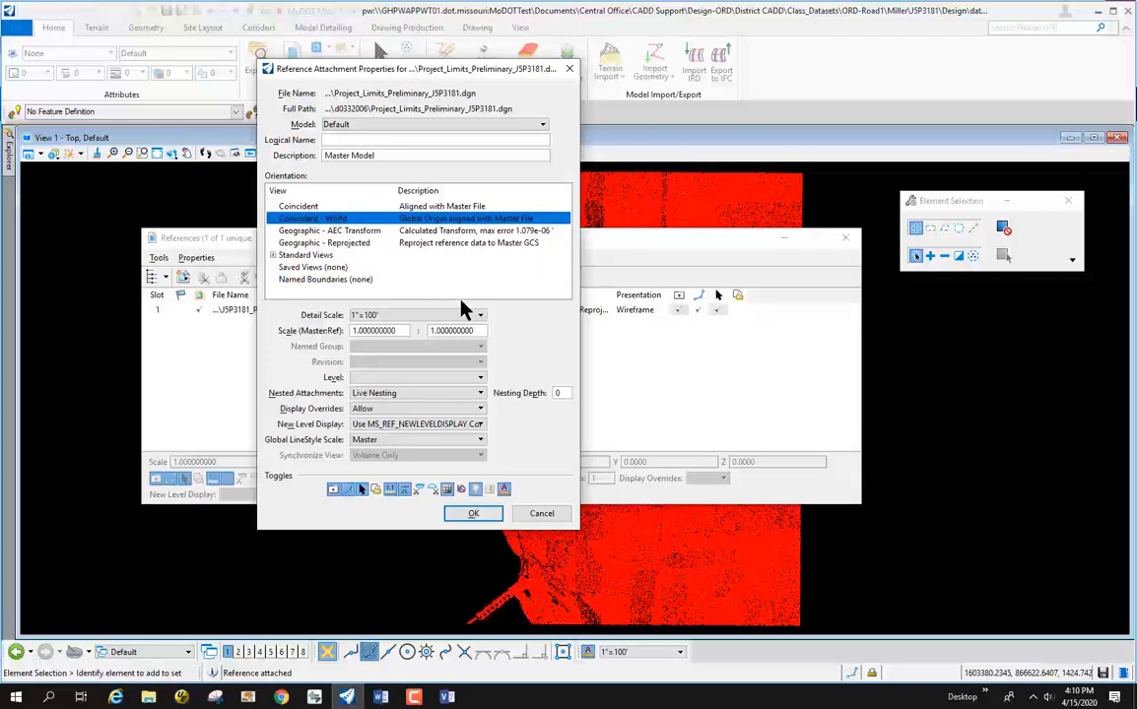
pyautogui.click(475, 514)
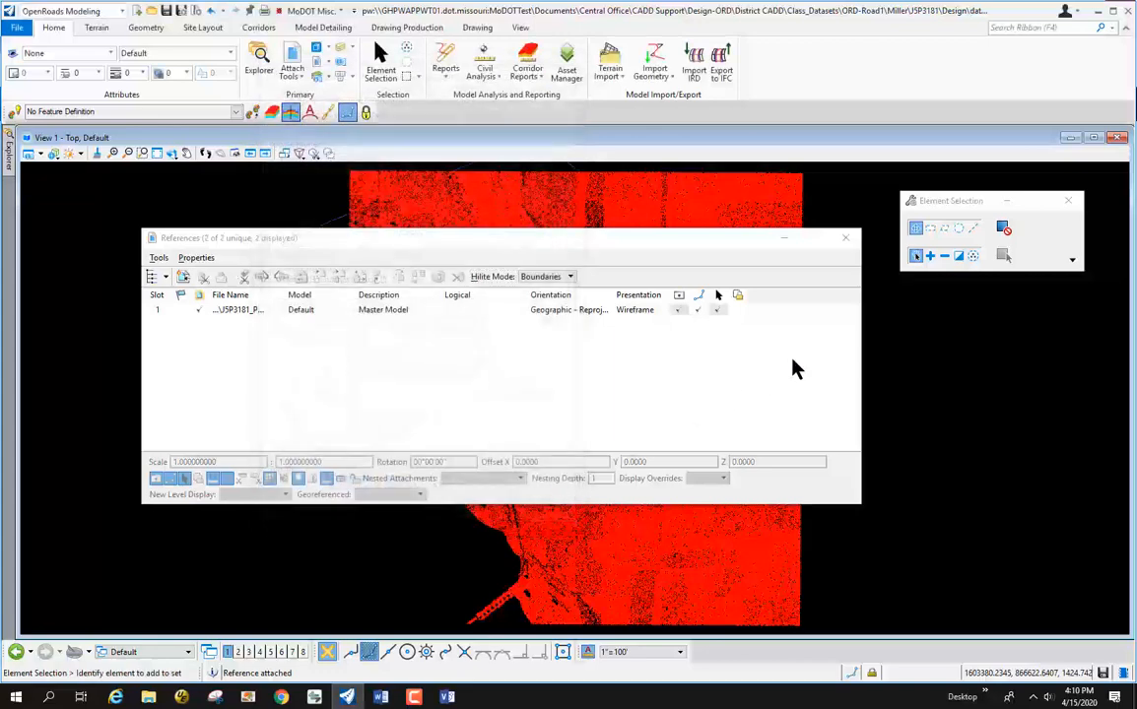
pyautogui.moveTo(689, 245)
pyautogui.mouseDown()
pyautogui.moveTo(584, 256)
pyautogui.moveTo(673, 256)
pyautogui.mouseUp()
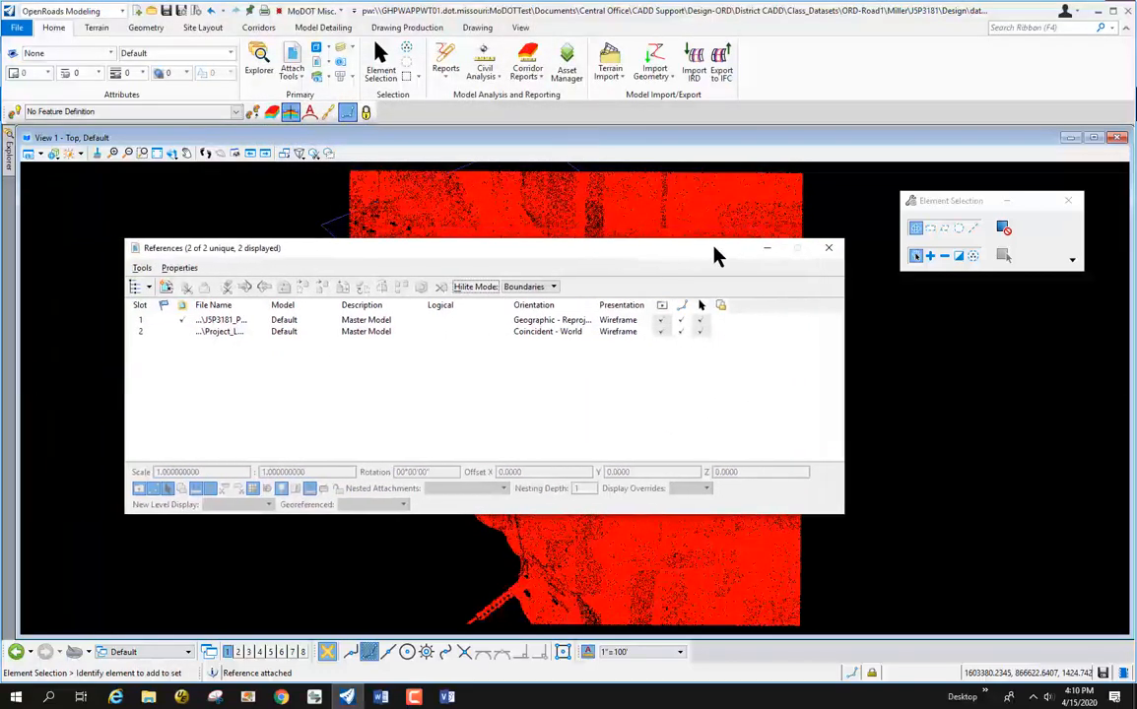
pyautogui.click(829, 249)
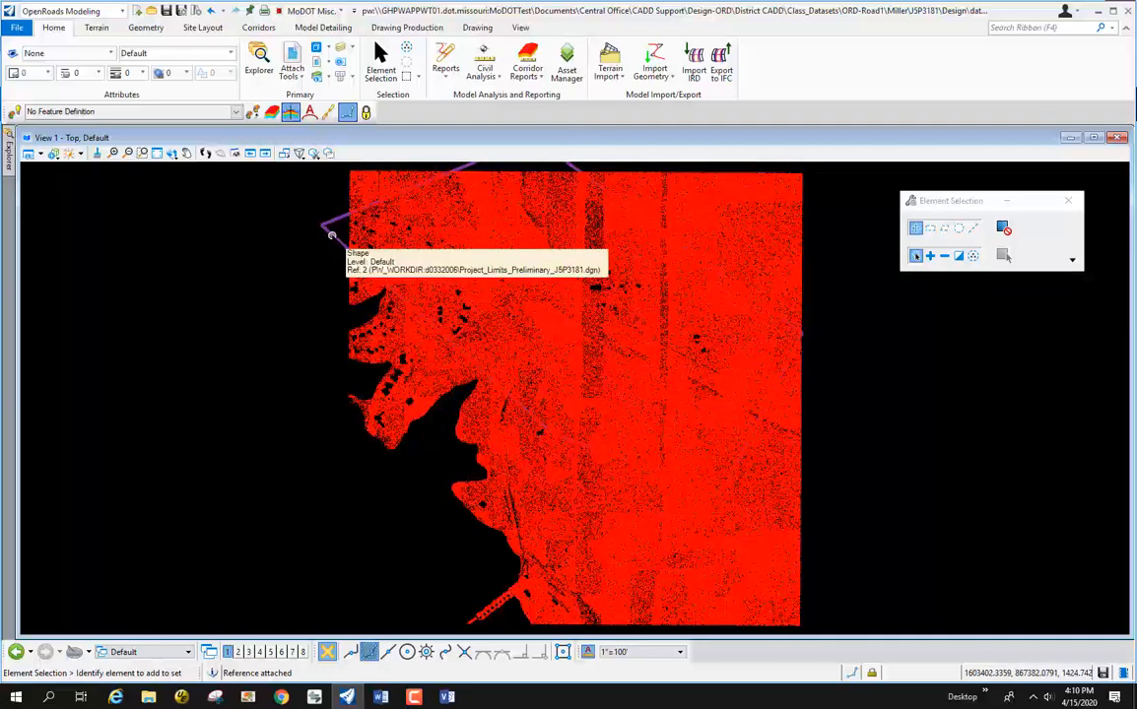
# Select the referenced project limits shape and compare its extent with the point cloud's coverage
pyautogui.click(331, 241)
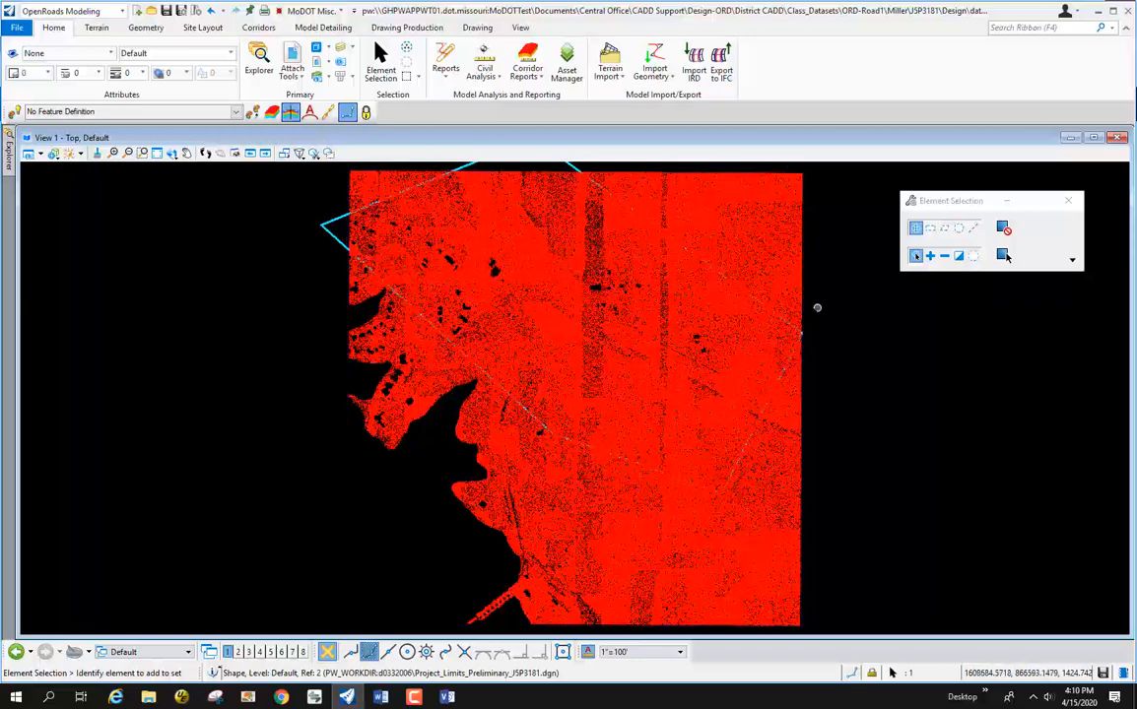
pyautogui.scroll(-2, 274, 353)
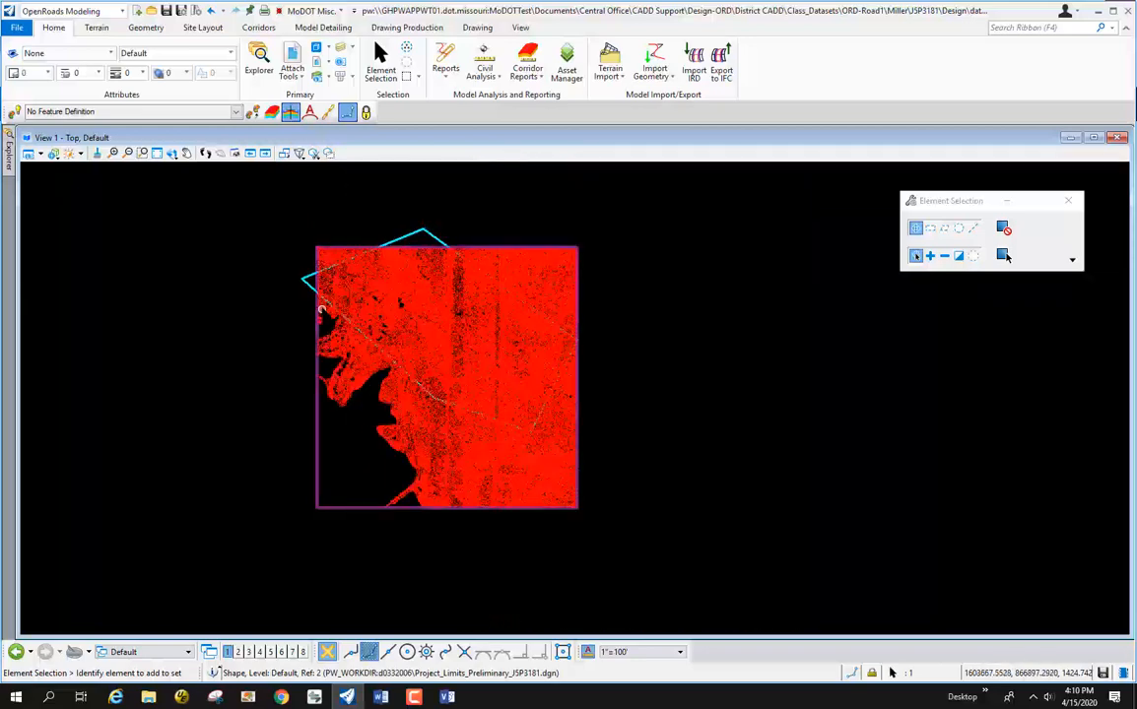
pyautogui.scroll(2, 321, 309)
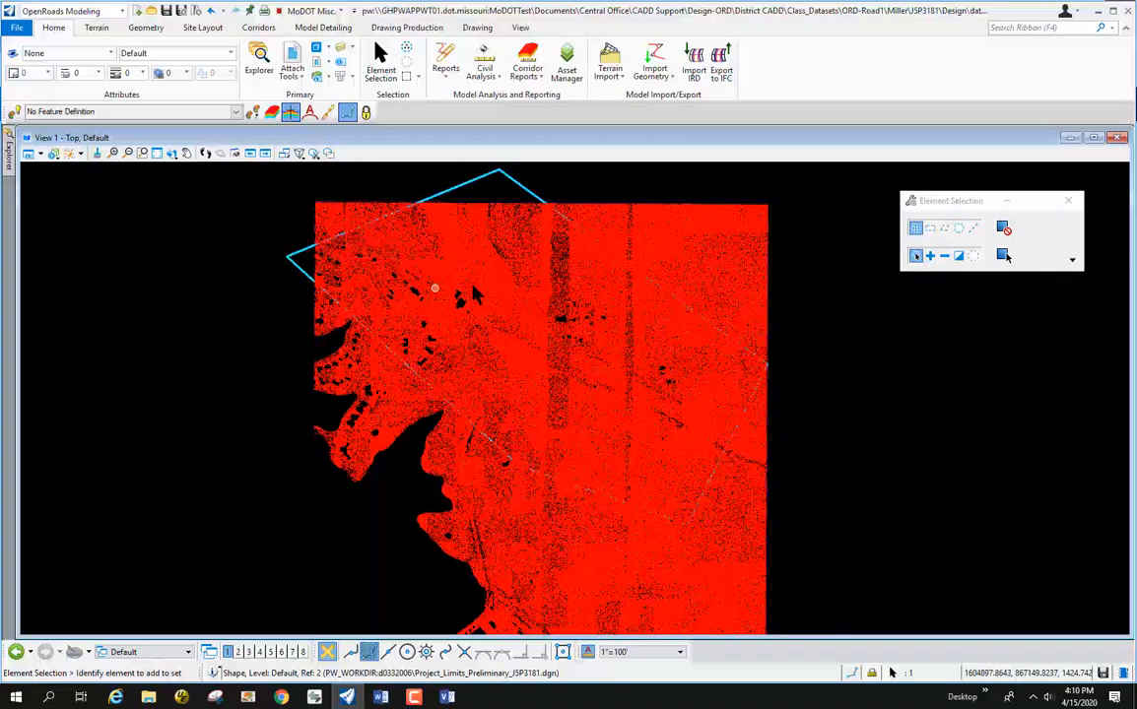
pyautogui.scroll(-2, 490, 246)
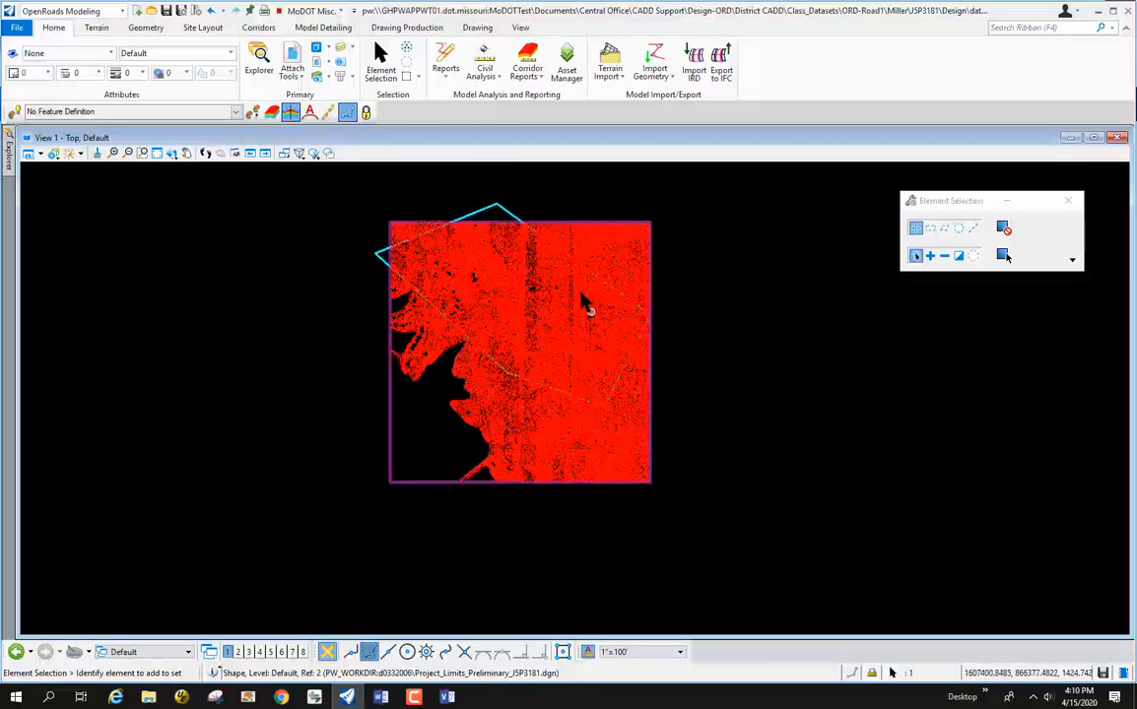
# Deselect the project limits shape and turn on line weights in View 1's attributes so the boundary shows thicker
pyautogui.scroll(2, 508, 203)
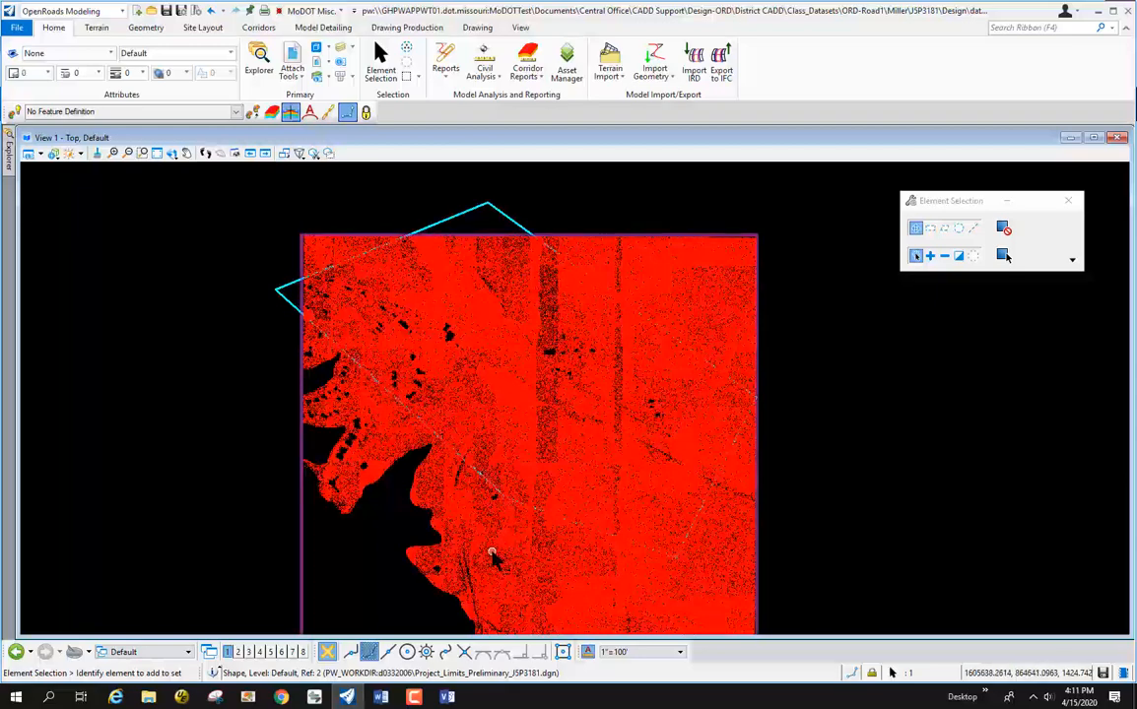
pyautogui.click(230, 335)
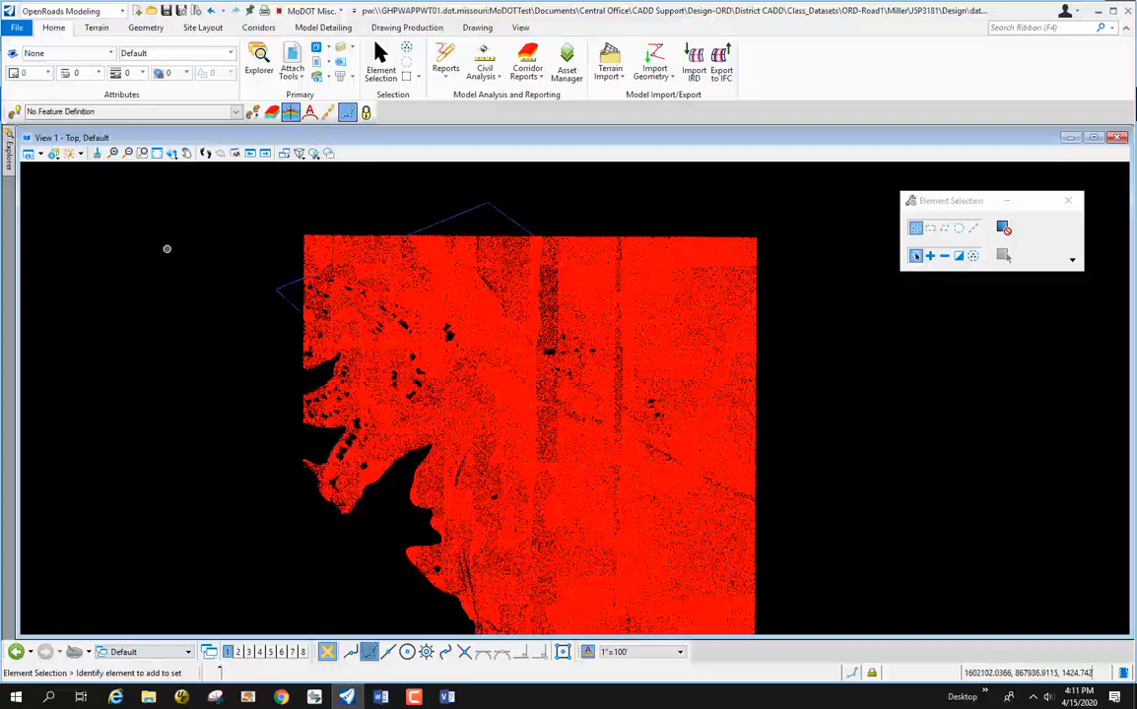
pyautogui.click(31, 155)
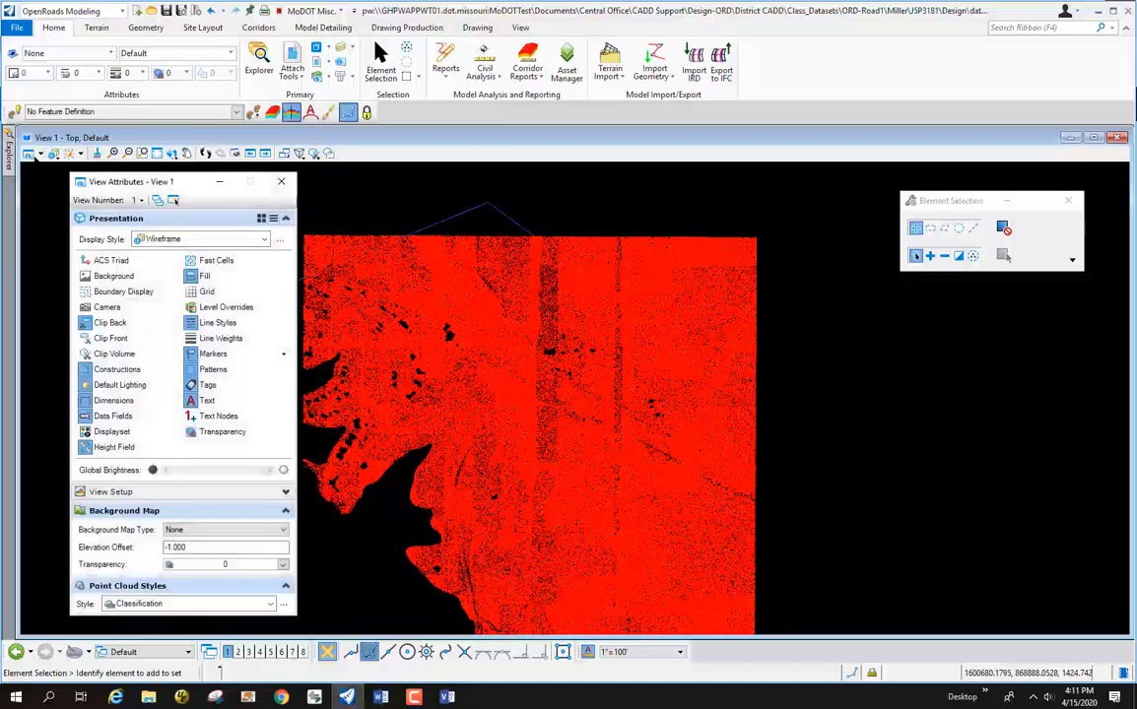
pyautogui.click(219, 338)
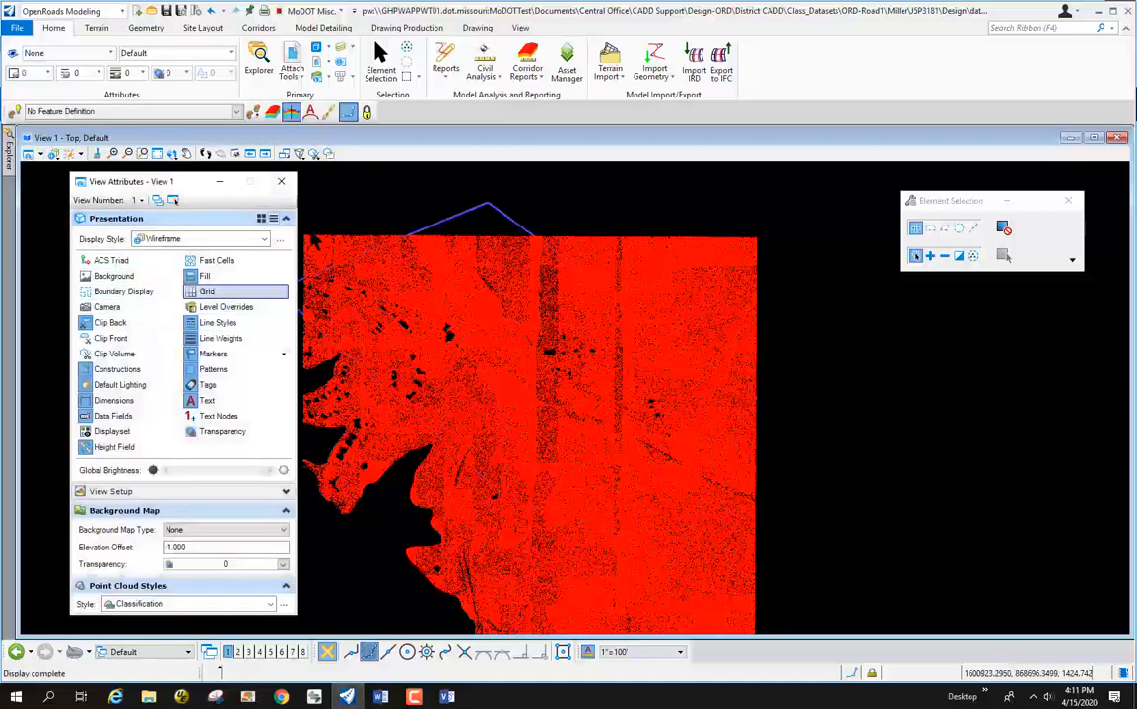
pyautogui.click(284, 184)
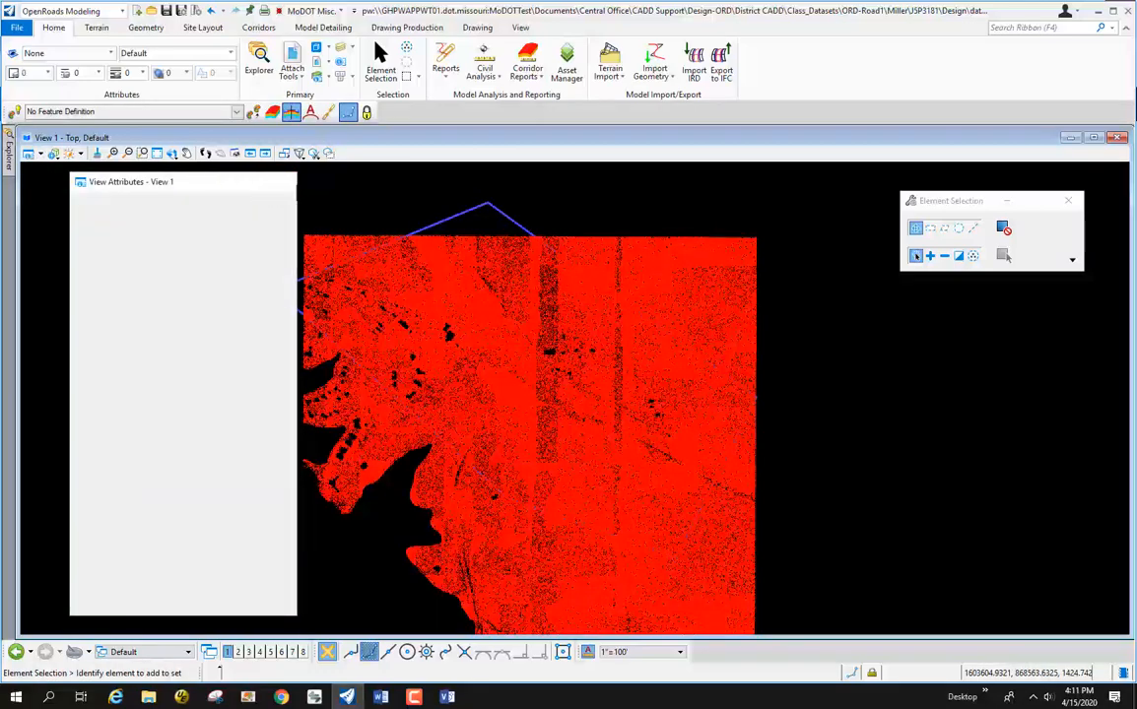
pyautogui.moveTo(436, 225)
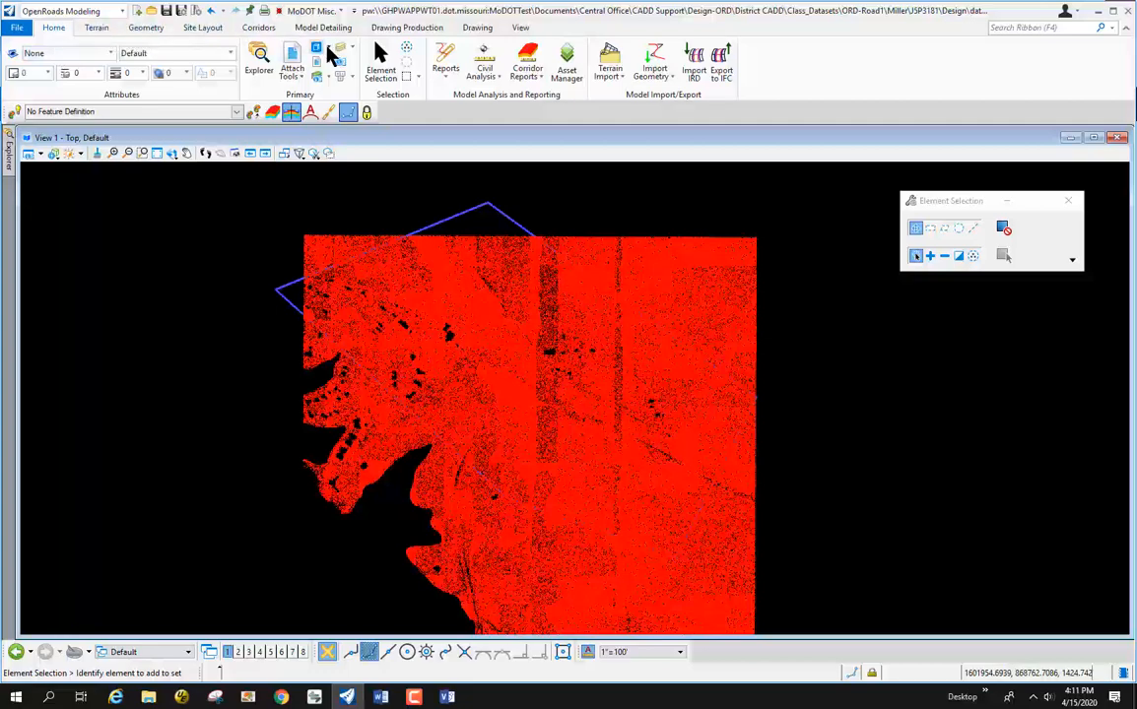
# Place a Shape fence in Inside mode through the corners of the project limits and close it back to its start
pyautogui.click(406, 77)
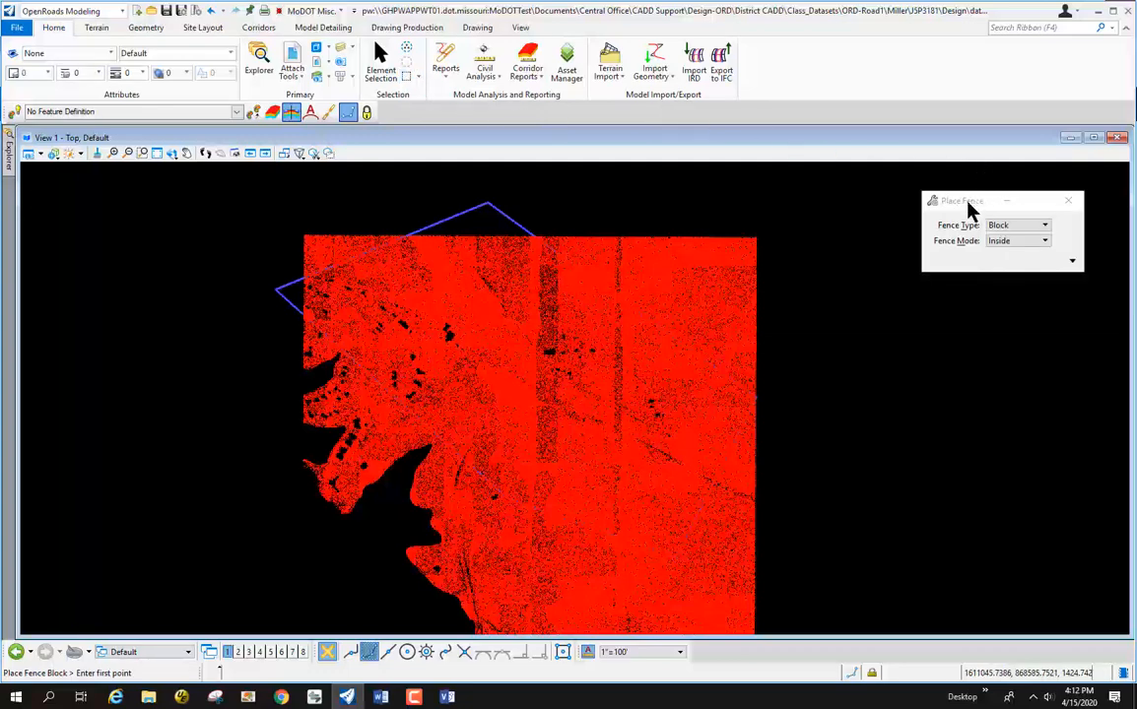
pyautogui.moveTo(970, 210); pyautogui.dragTo(926, 214)
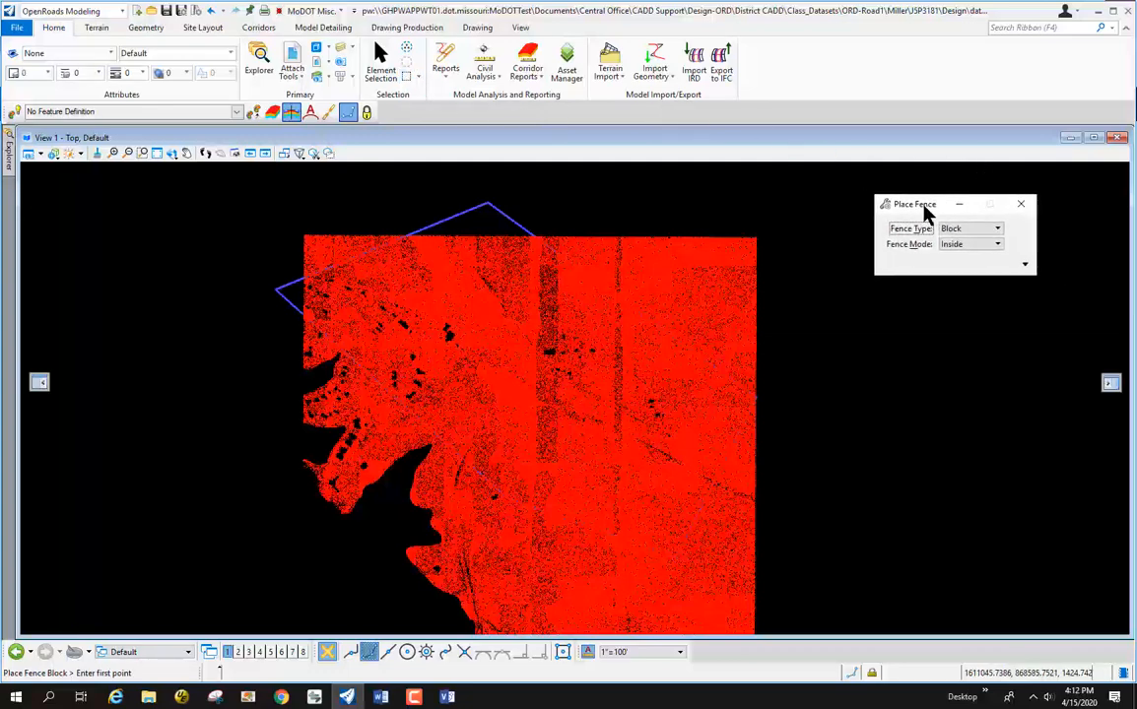
pyautogui.click(995, 229)
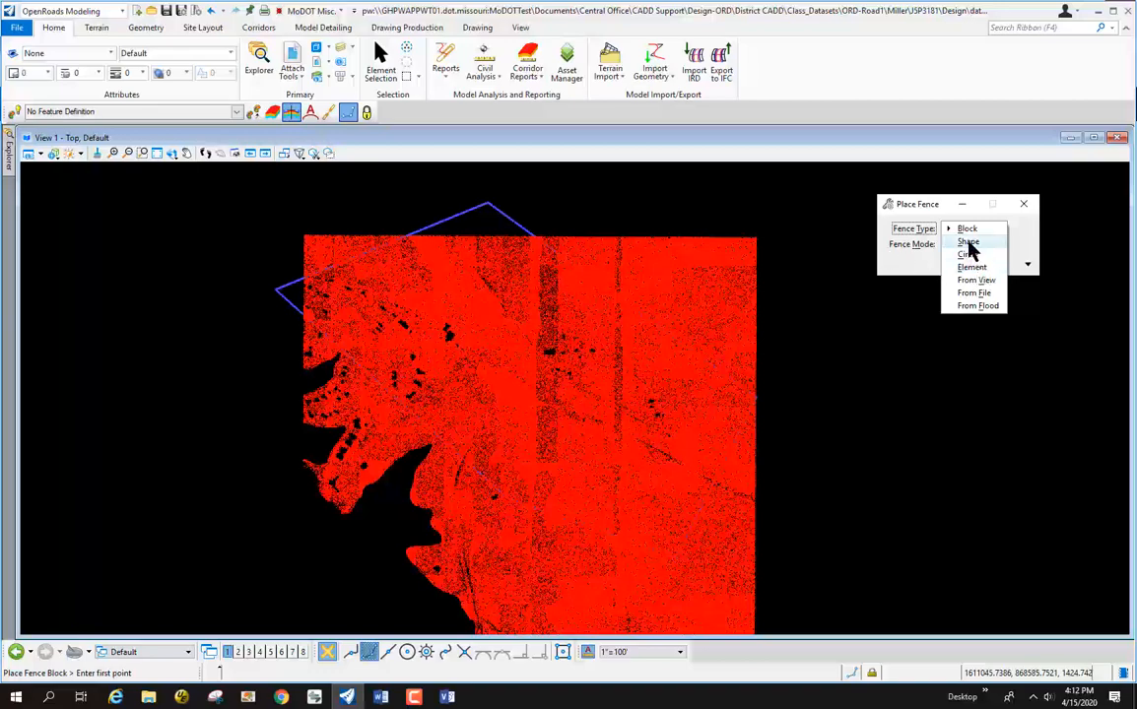
pyautogui.click(929, 227)
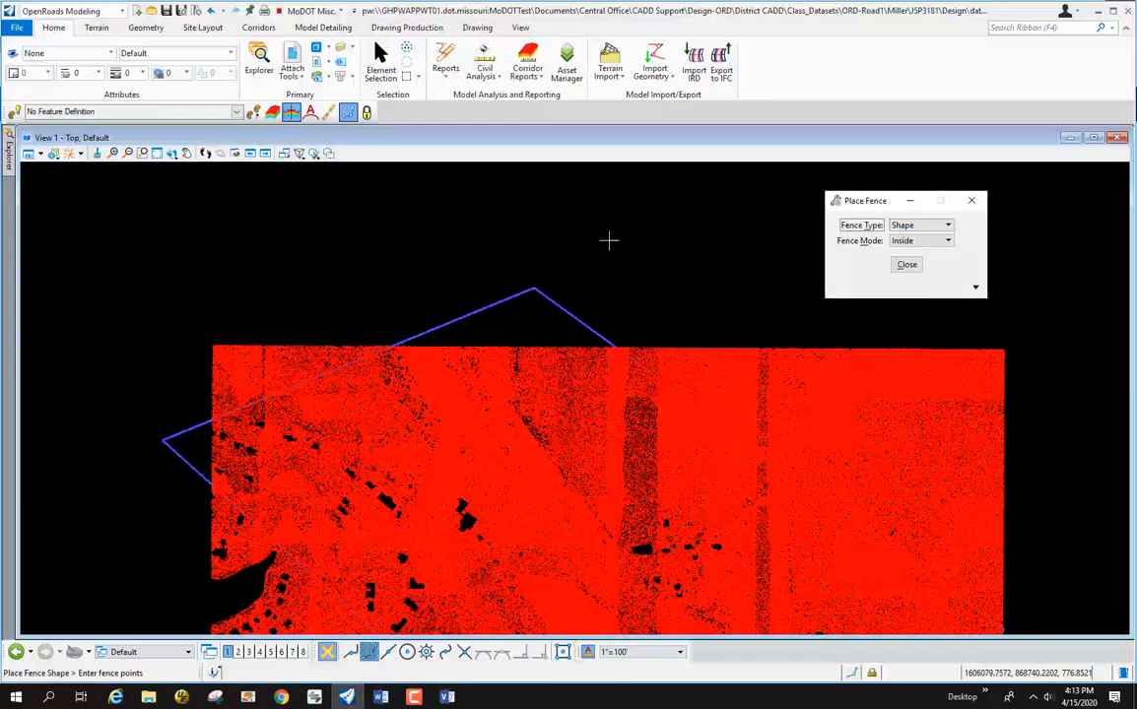
pyautogui.scroll(-2, 551, 202)
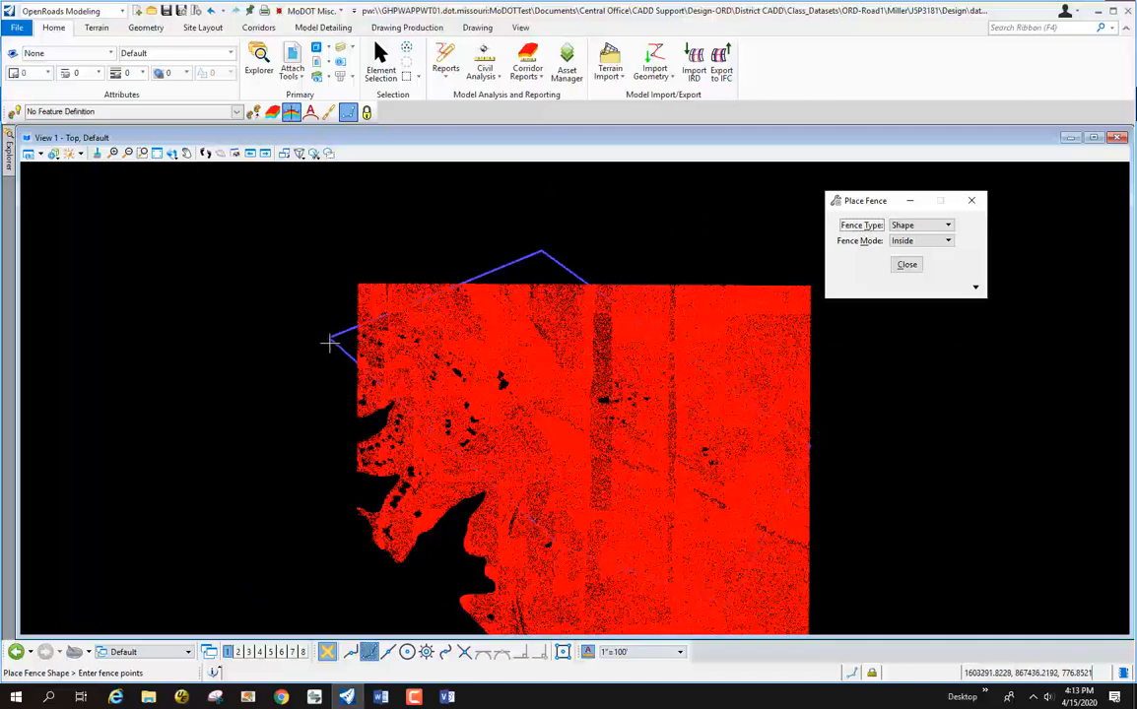
pyautogui.click(542, 252)
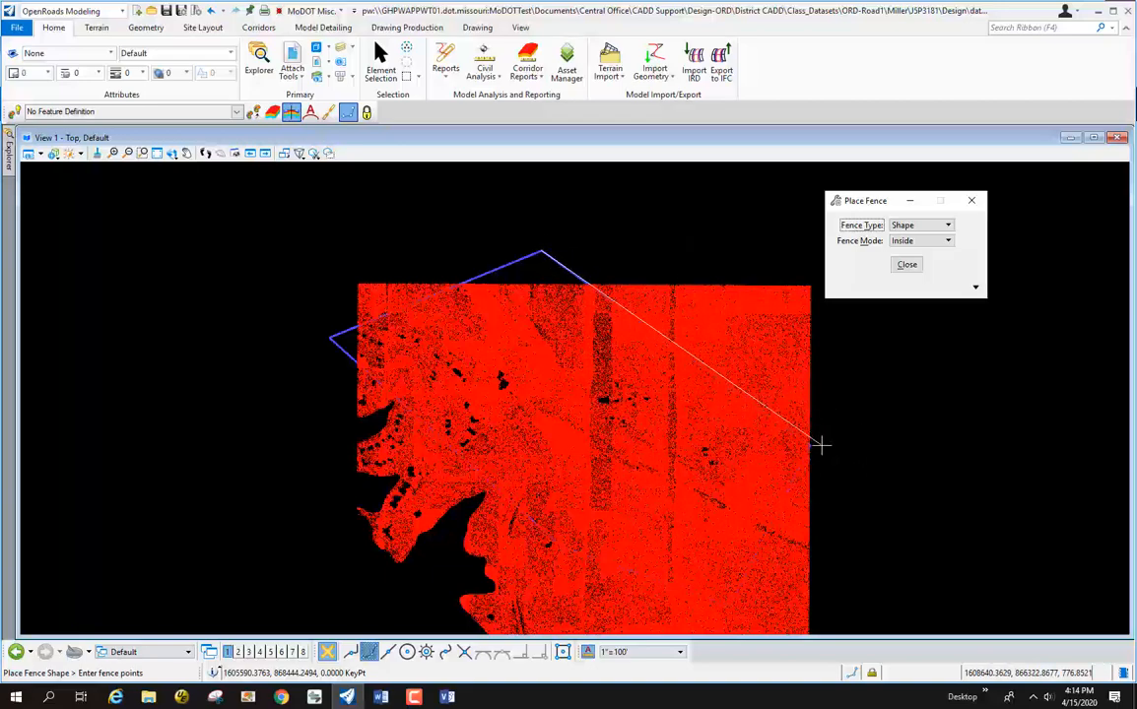
pyautogui.click(817, 445)
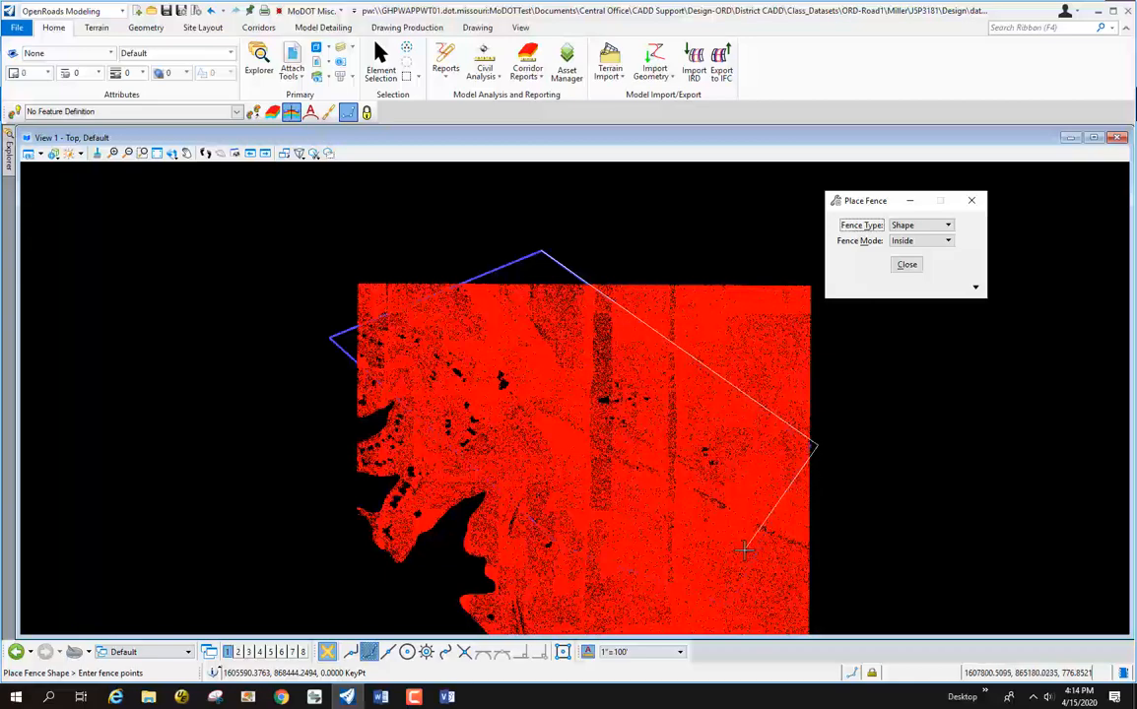
pyautogui.click(735, 608)
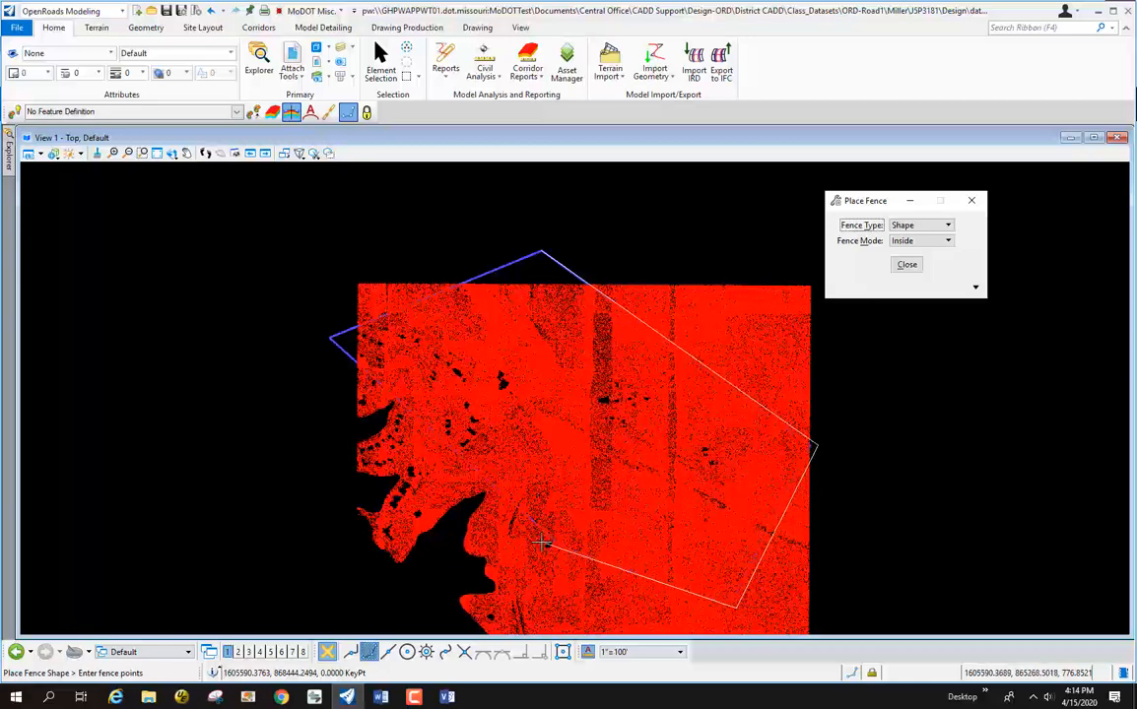
pyautogui.click(547, 544)
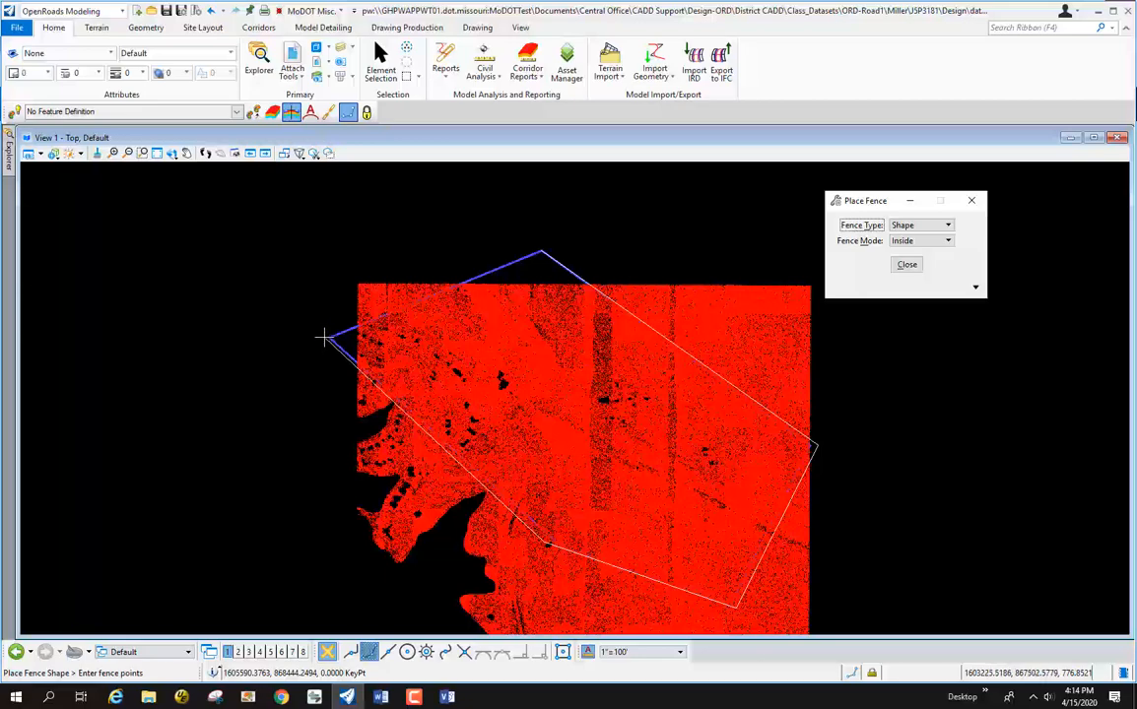
pyautogui.click(899, 268)
pyautogui.click(900, 267)
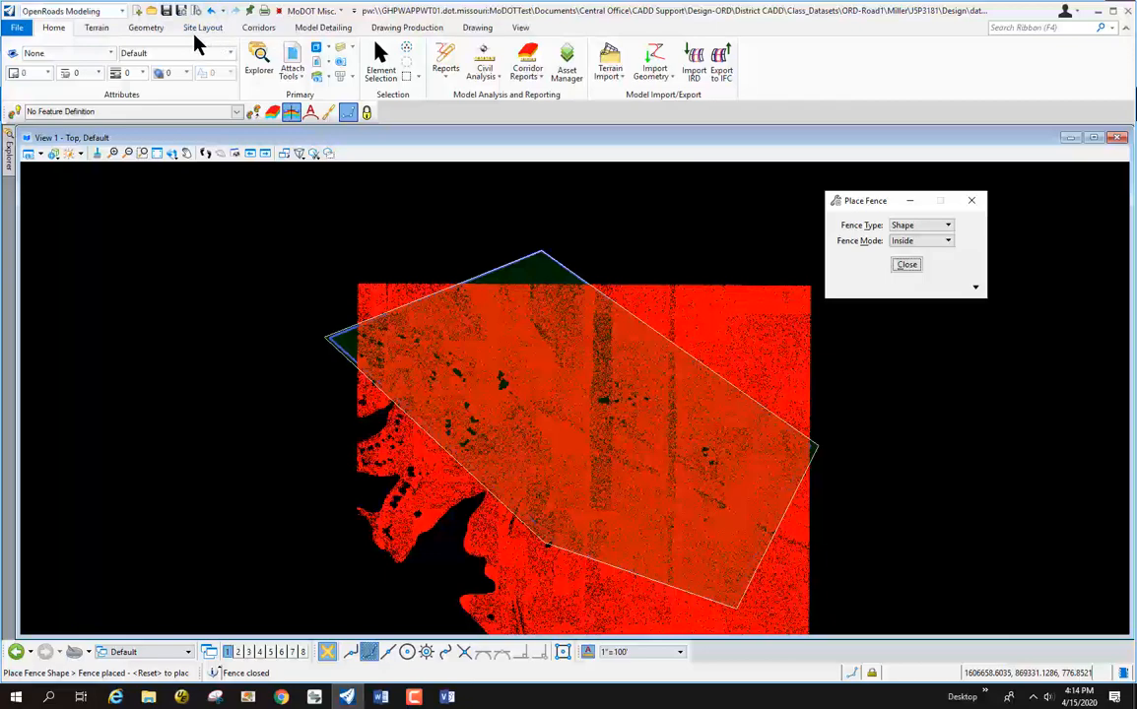
# Start creating a terrain model from the fenced point cloud, return to the drawing window, and reposition the creation dialog beside the fence
pyautogui.click(96, 27)
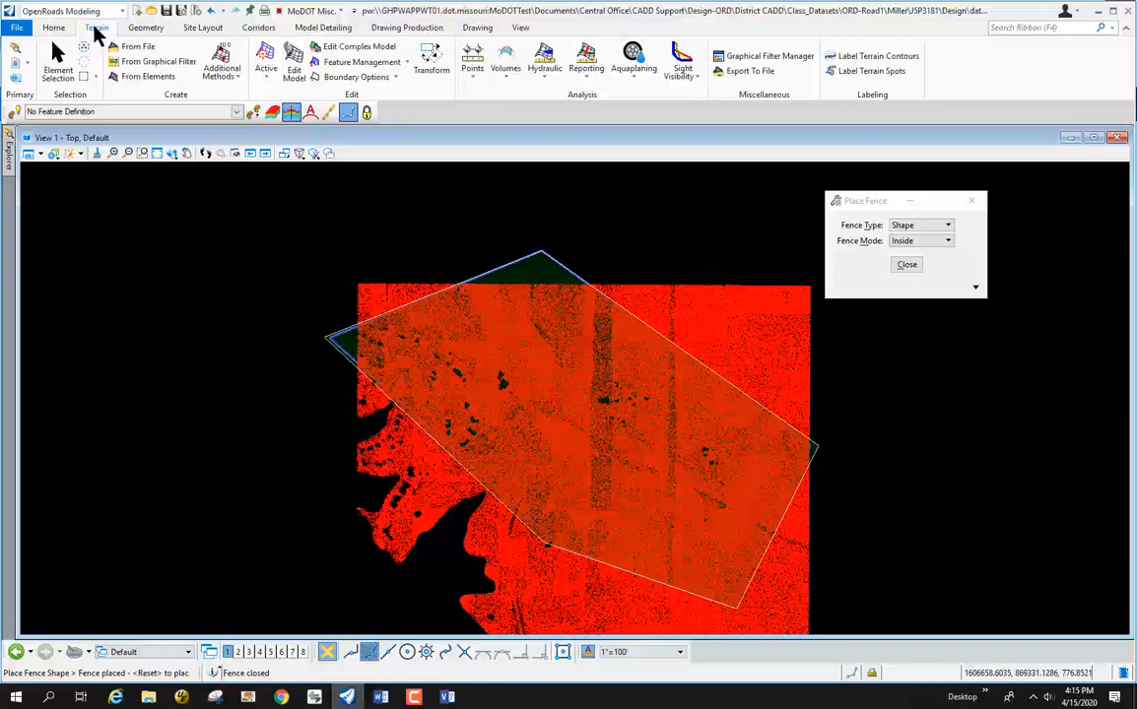
pyautogui.click(235, 78)
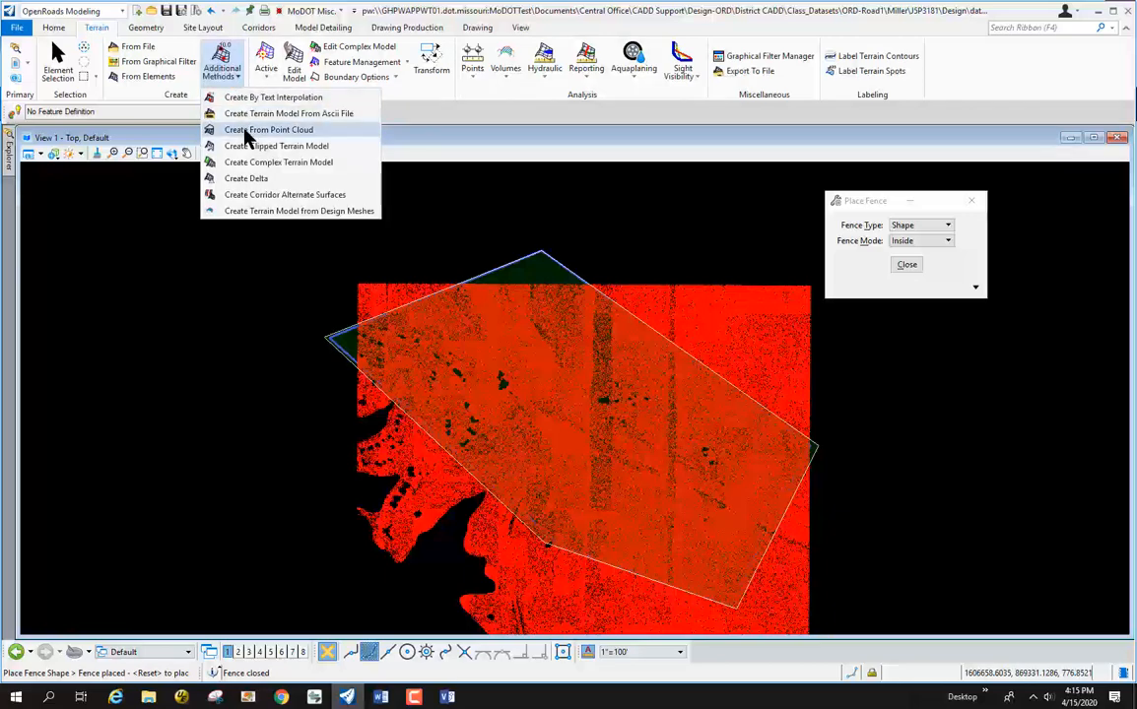
pyautogui.click(247, 134)
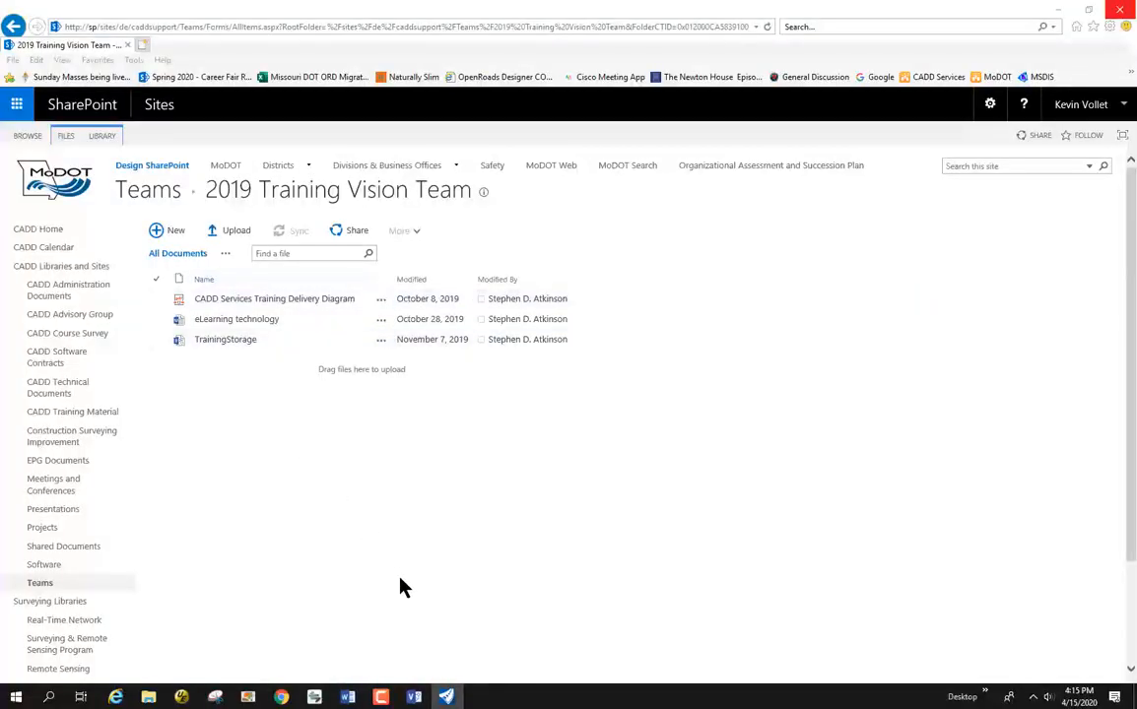
pyautogui.moveTo(446, 695)
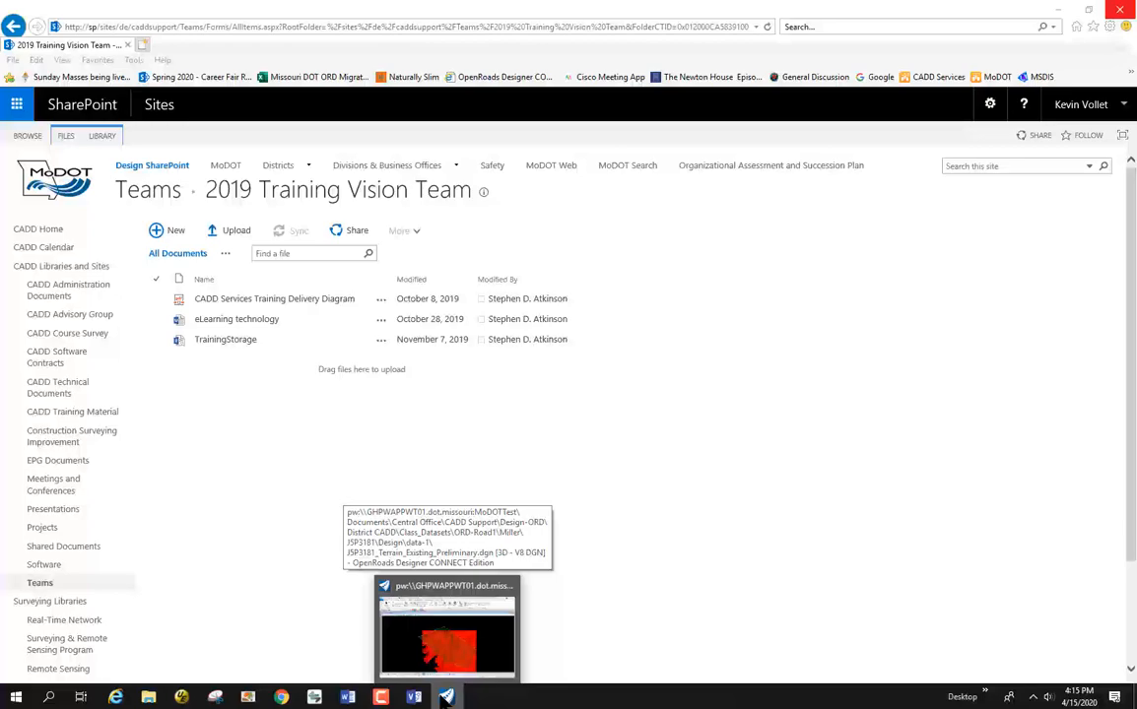
pyautogui.click(444, 699)
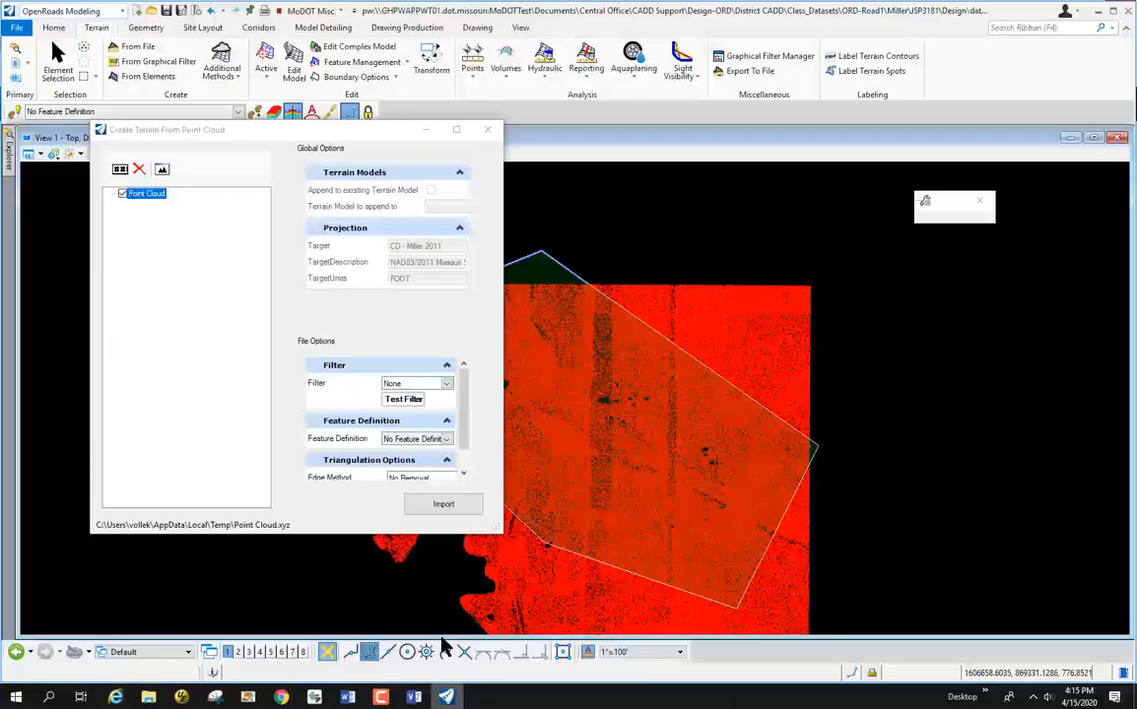
pyautogui.moveTo(252, 134); pyautogui.dragTo(82, 226)
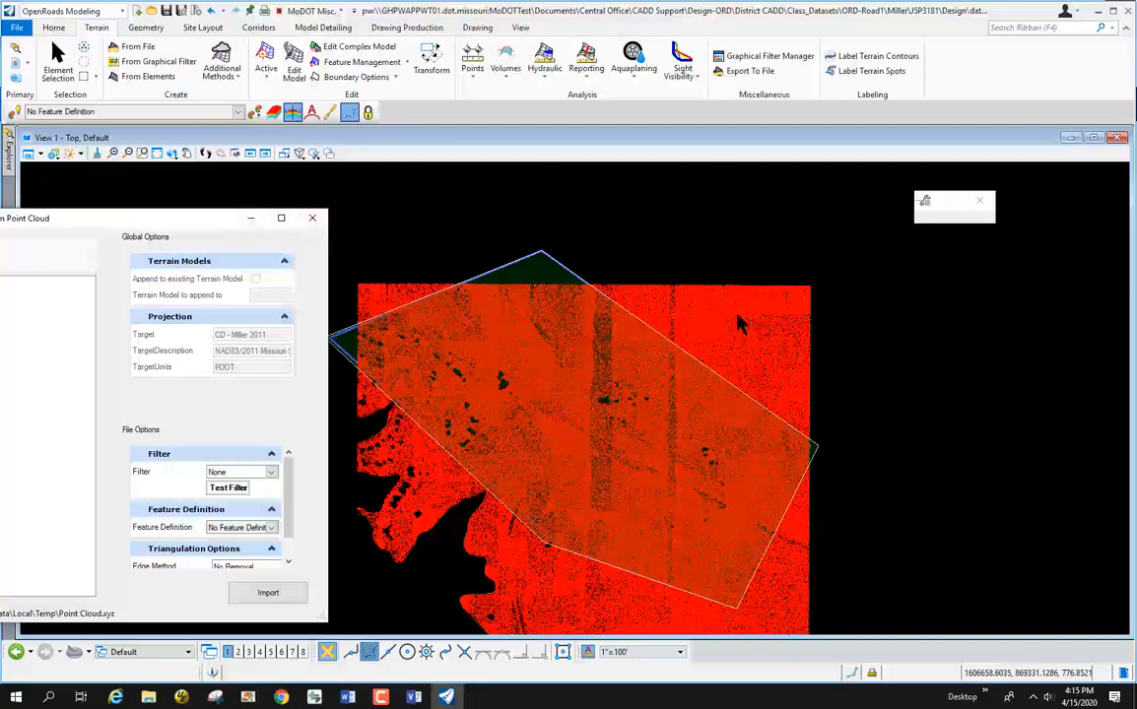
pyautogui.moveTo(132, 228); pyautogui.dragTo(260, 196)
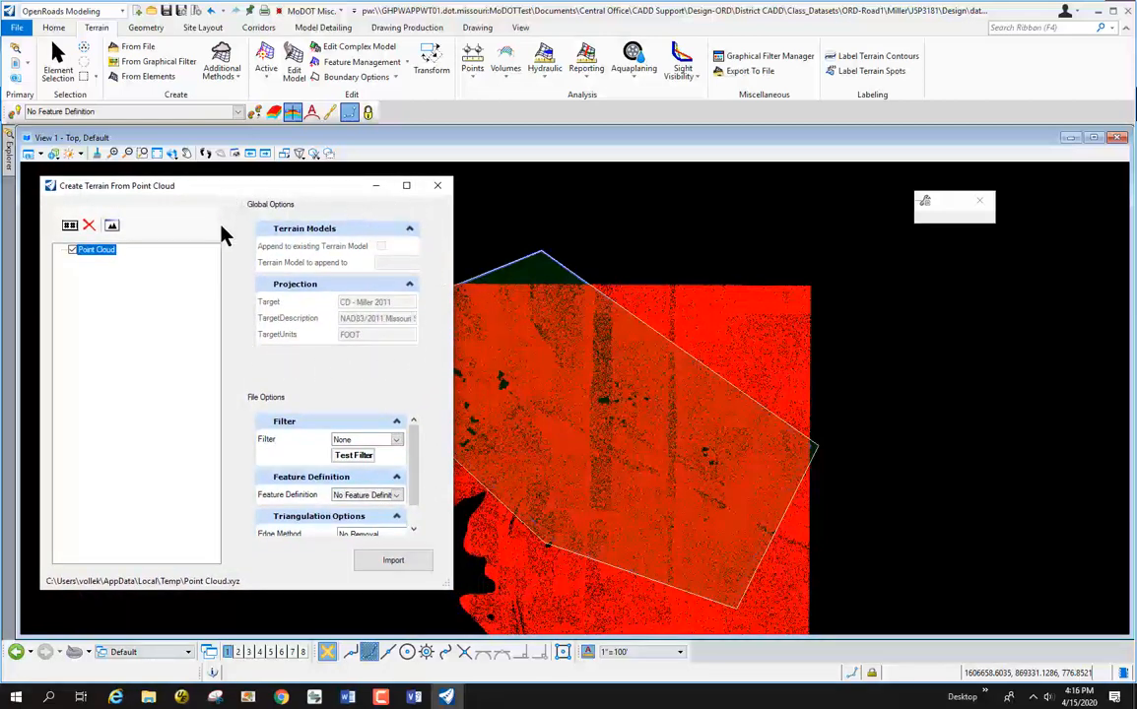
# Set the point cloud filter to Tin with a Z tolerance of 0.3 and Reinsert Points enabled, and test the filter
pyautogui.click(397, 441)
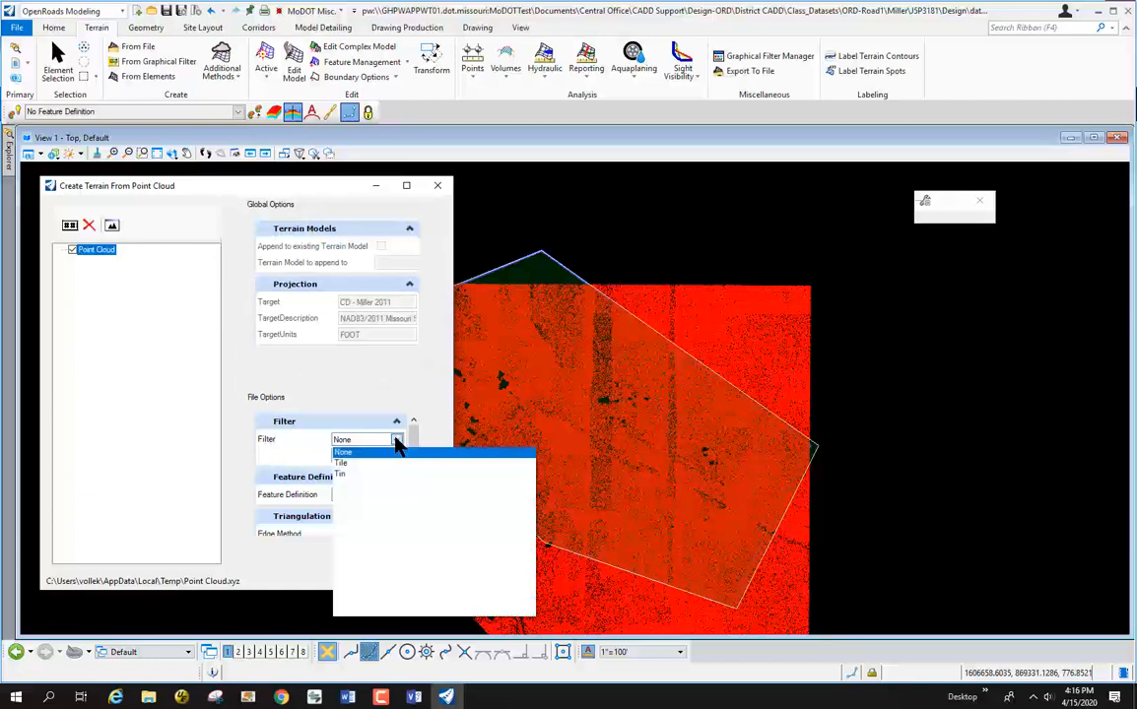
pyautogui.click(343, 475)
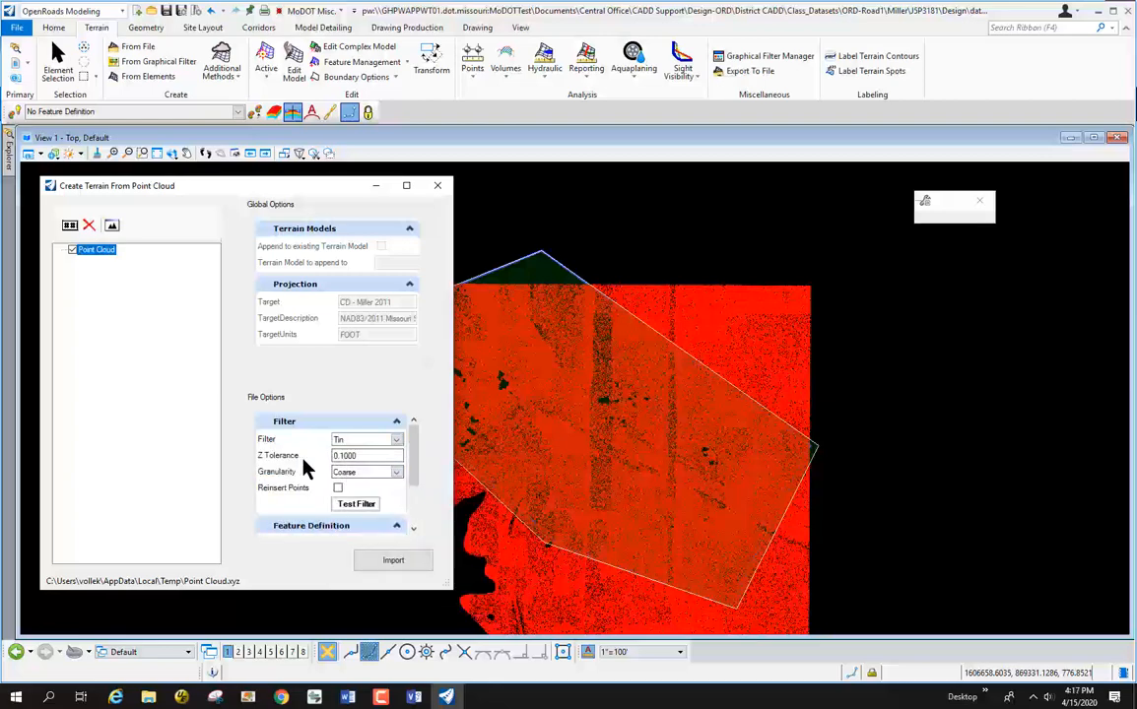
pyautogui.moveTo(381, 457); pyautogui.dragTo(342, 455)
pyautogui.press('BackSpace')
pyautogui.write('3')
pyautogui.click(338, 488)
pyautogui.doubleClick(338, 455)
pyautogui.click(366, 456)
pyautogui.doubleClick(366, 456)
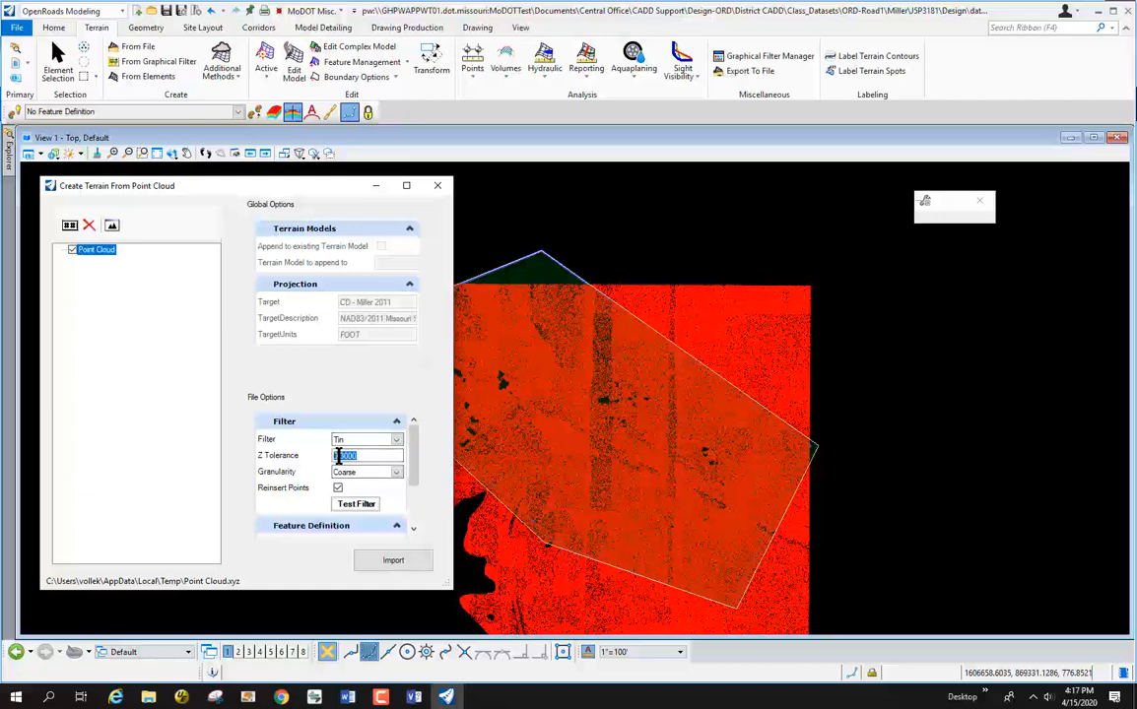
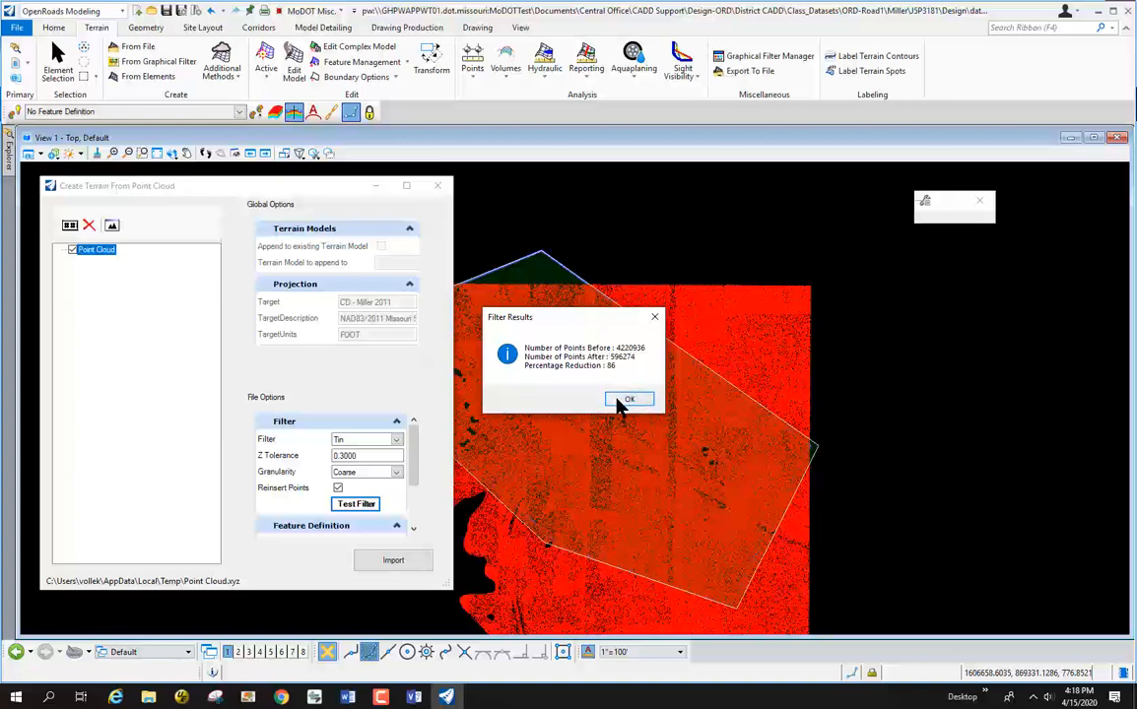
pyautogui.click(626, 400)
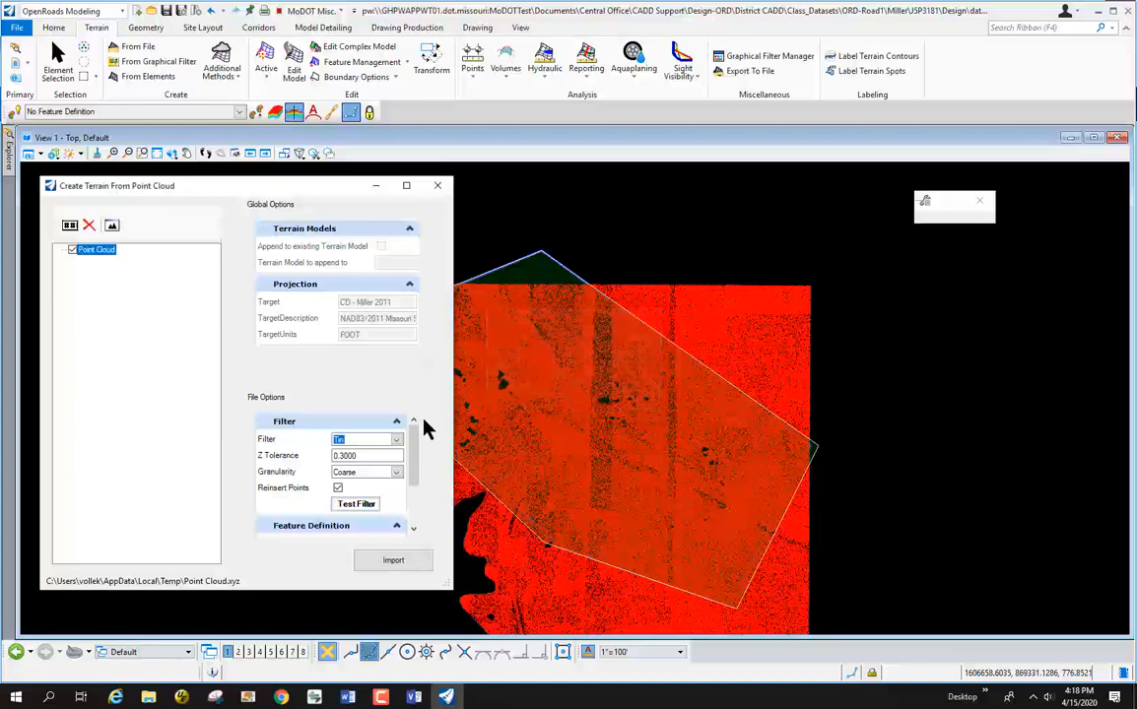
# Import the filtered point cloud as a terrain model, close the creation dialog, and update the drawing's server copy
pyautogui.click(408, 563)
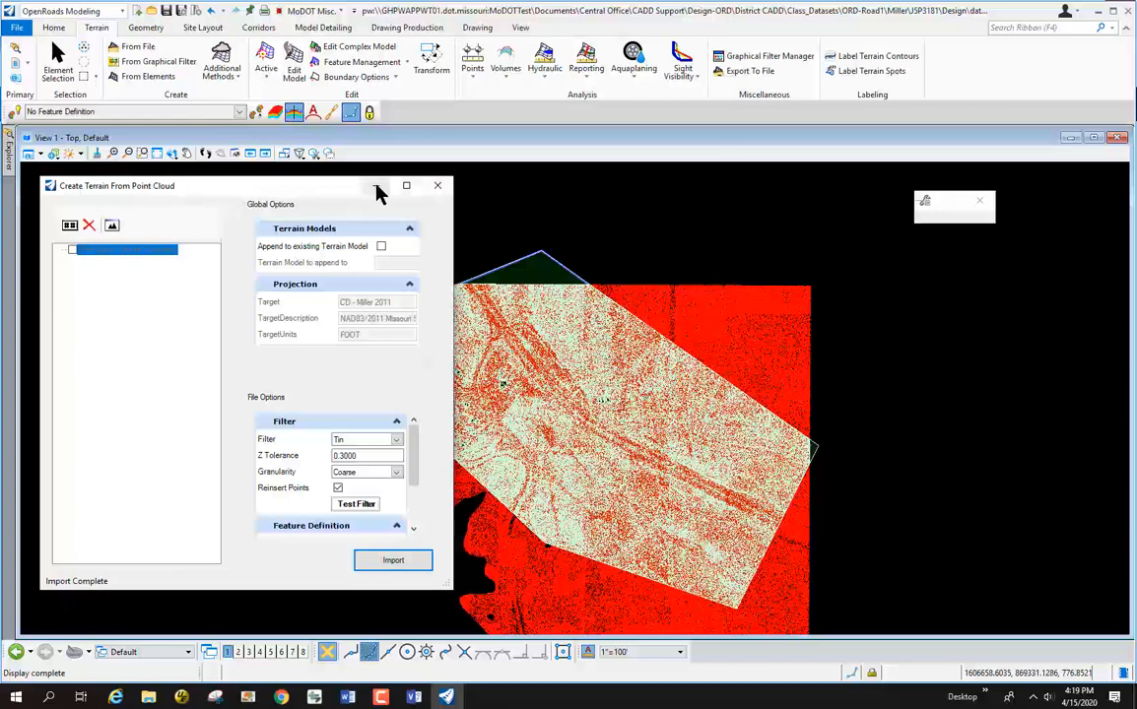
pyautogui.click(438, 185)
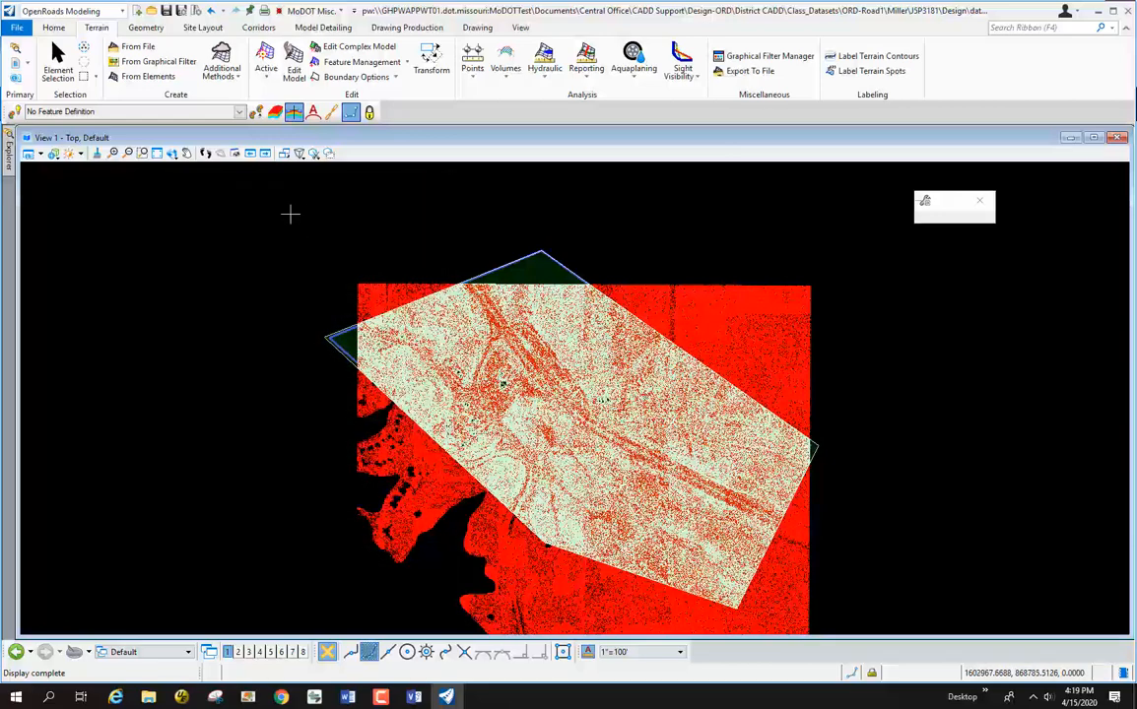
pyautogui.click(16, 28)
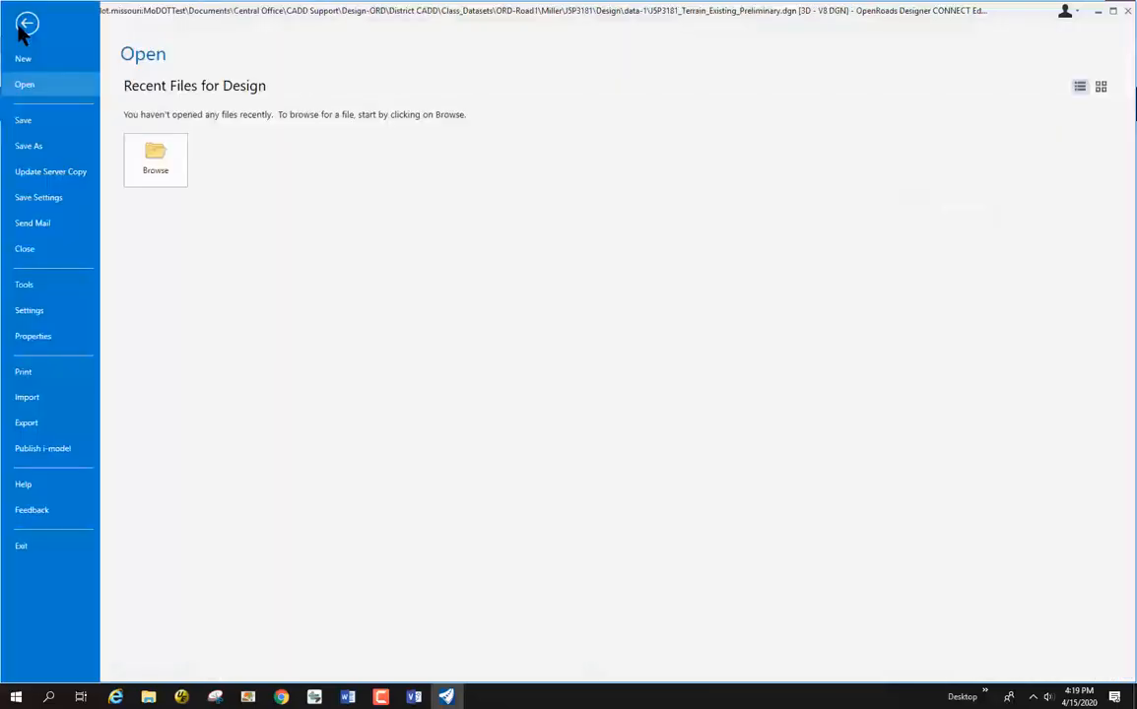
pyautogui.click(37, 173)
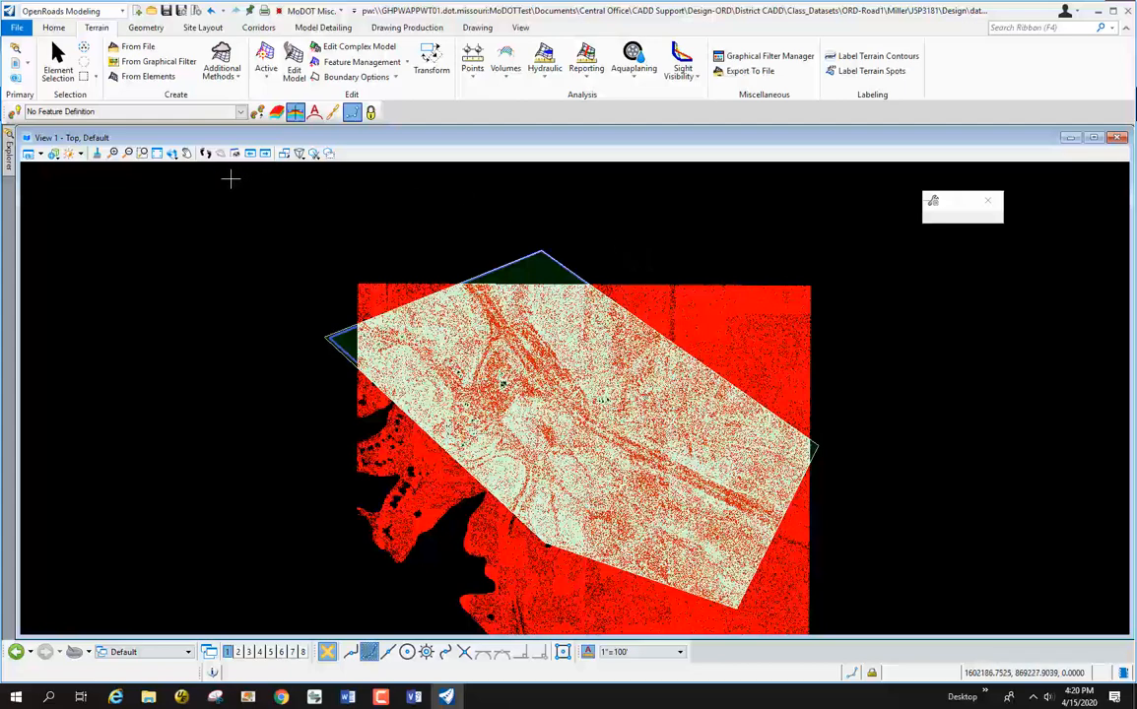
# Detach all reference files, the point cloud and the preliminary project limits, from the drawing and close the references manager
pyautogui.click(54, 28)
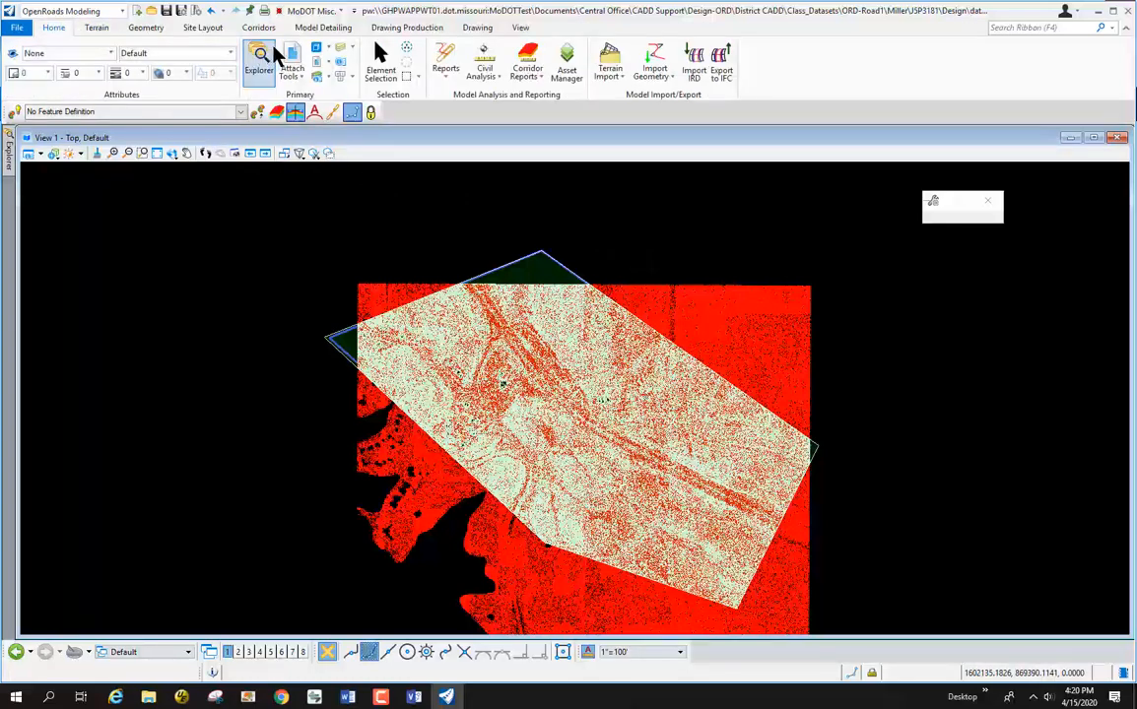
pyautogui.click(293, 71)
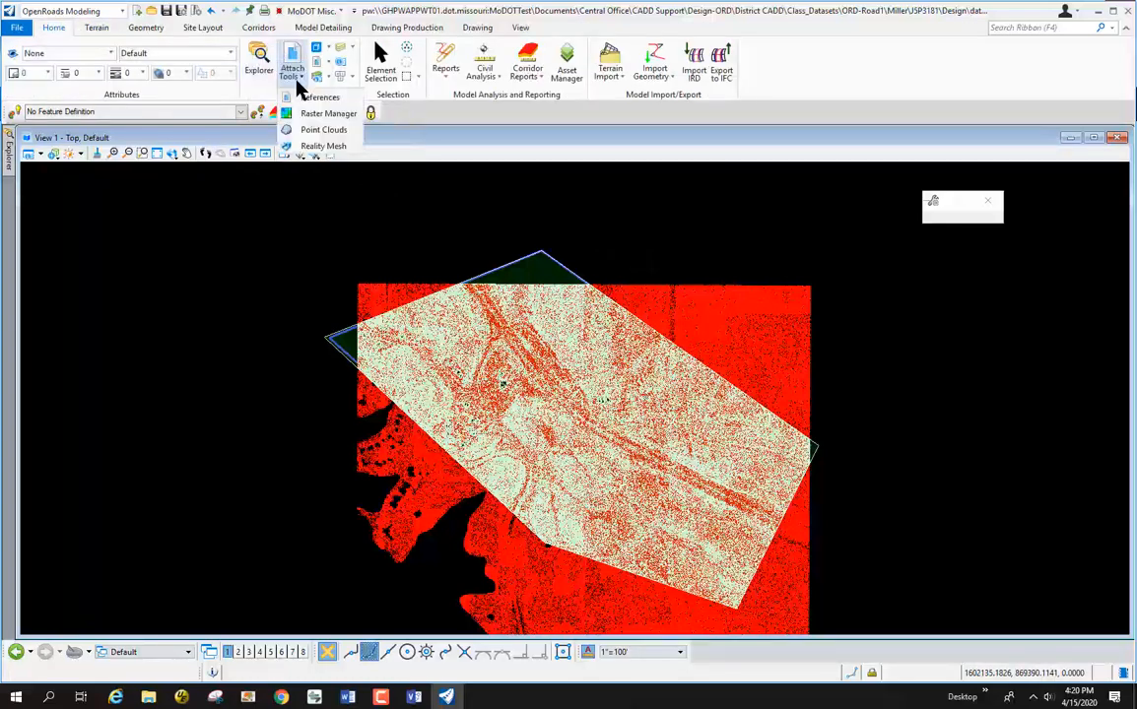
pyautogui.click(309, 100)
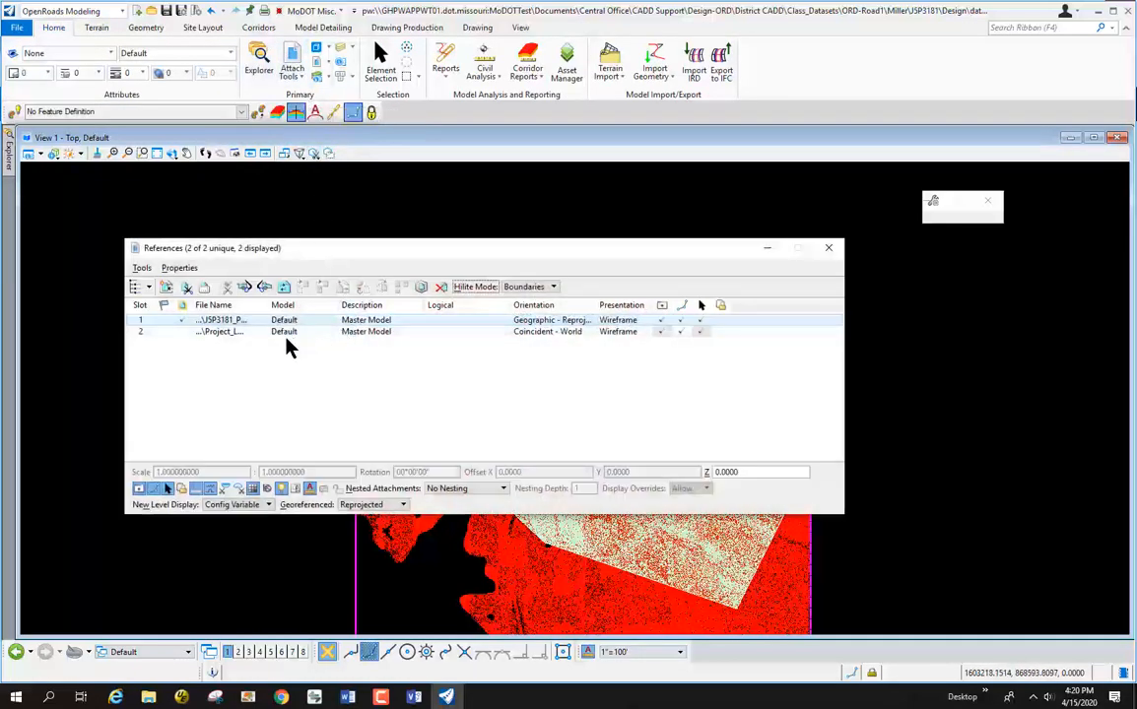
pyautogui.moveTo(269, 306); pyautogui.dragTo(372, 305)
pyautogui.click(338, 333)
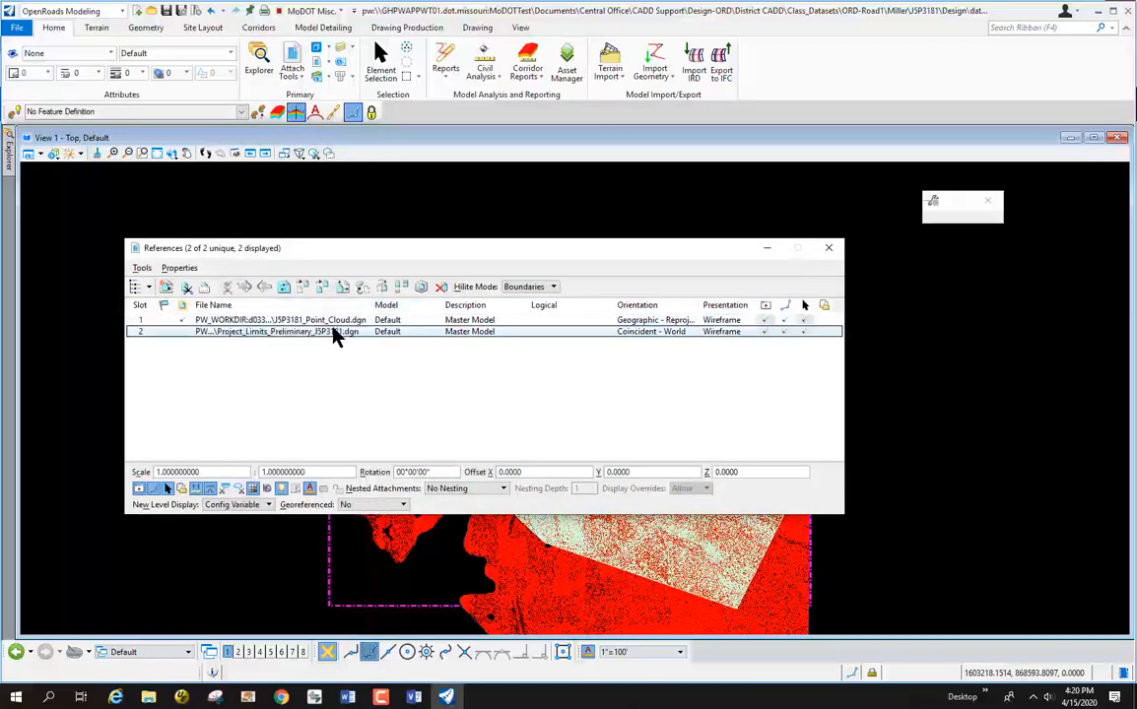
pyautogui.click(142, 268)
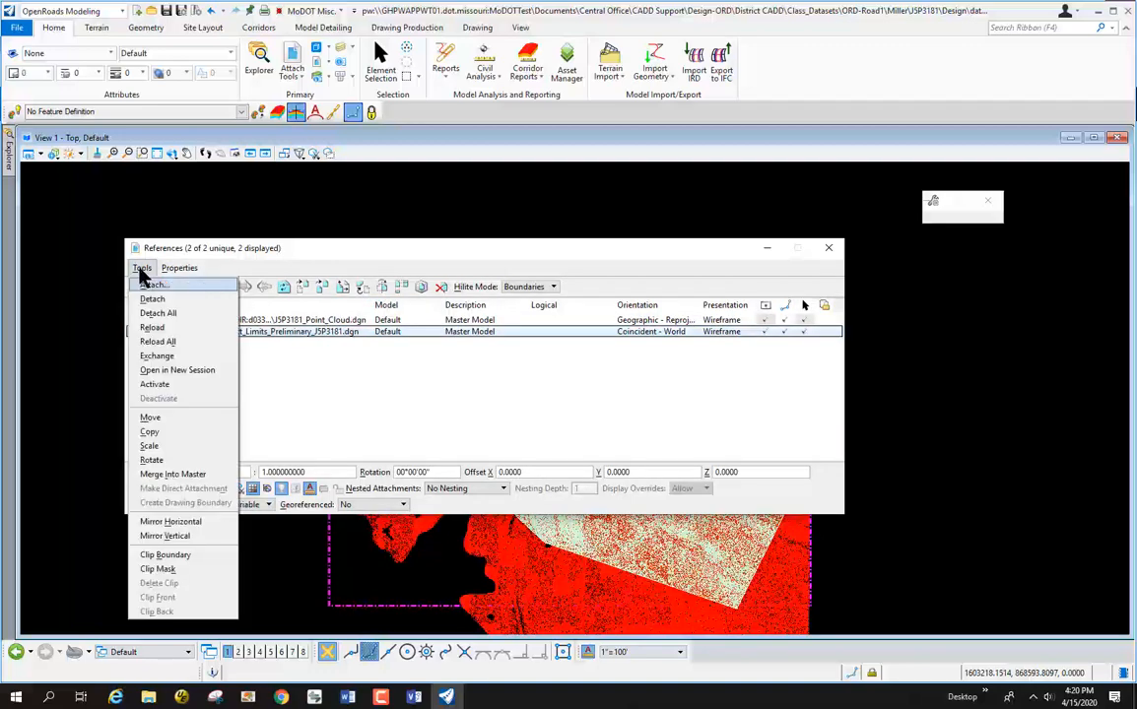
pyautogui.click(156, 313)
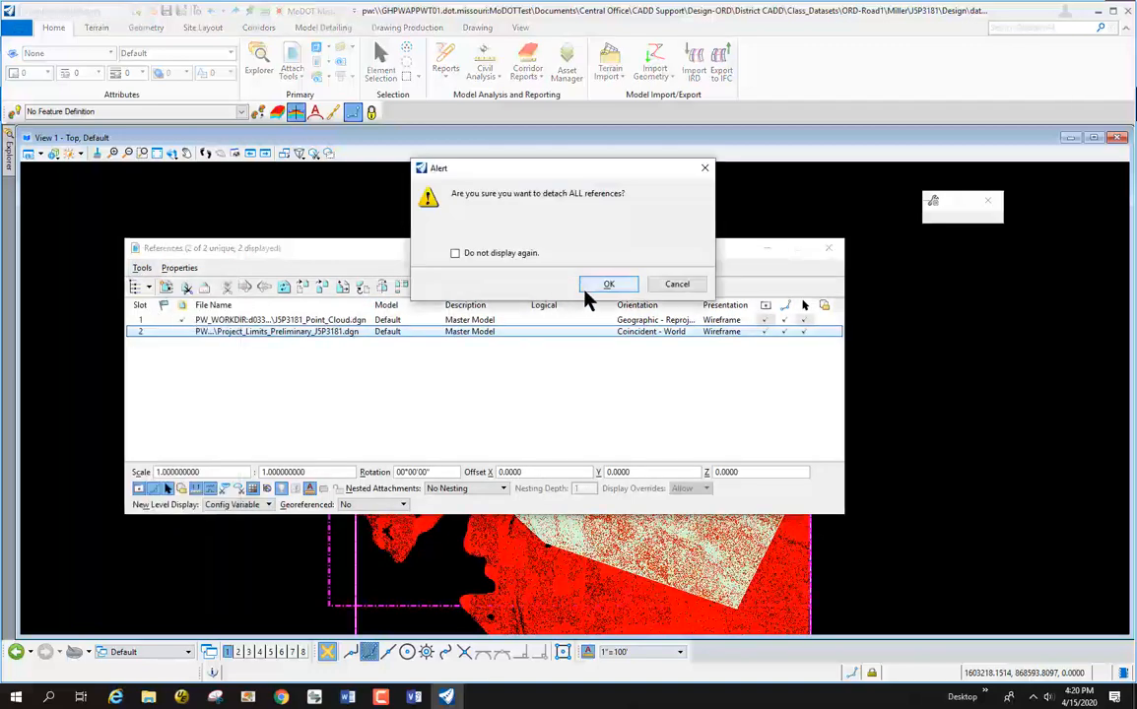
pyautogui.click(609, 282)
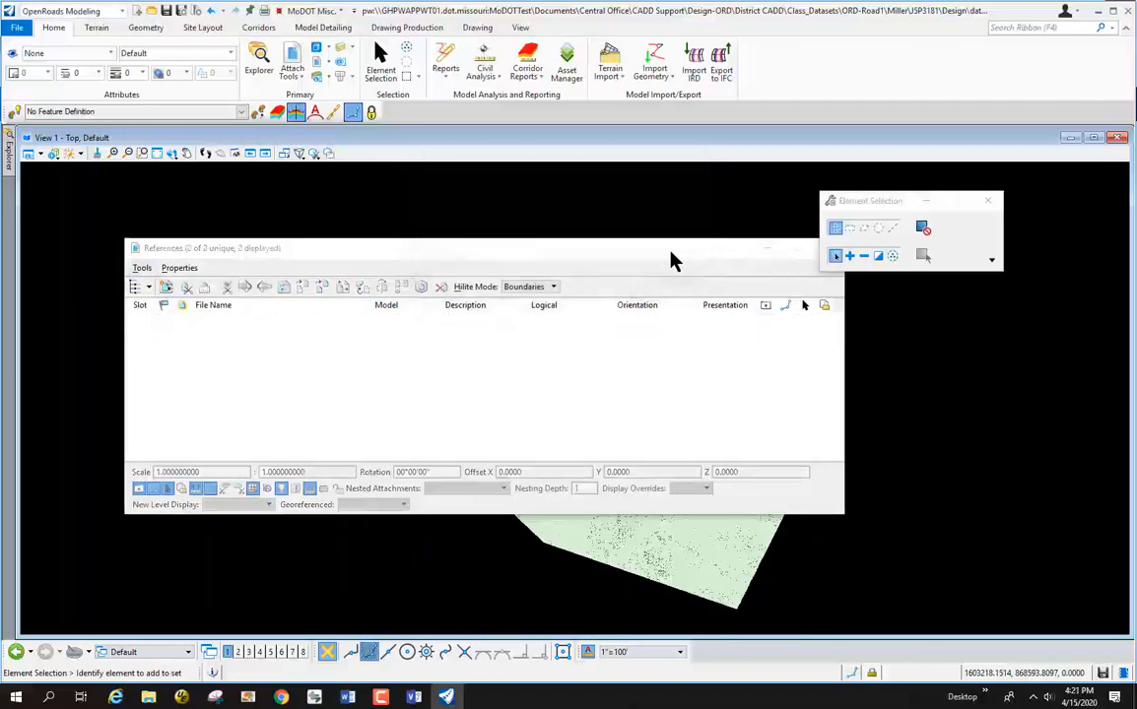
pyautogui.moveTo(673, 259); pyautogui.dragTo(486, 272)
pyautogui.click(639, 258)
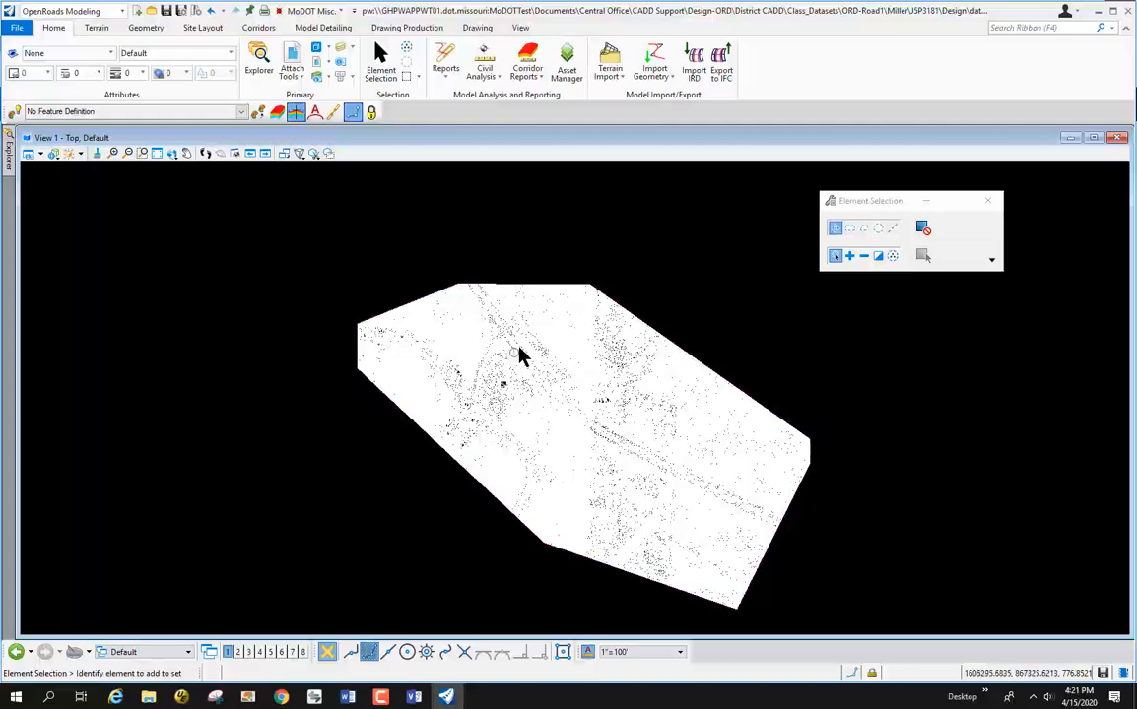
# Assign the Existing Boundary feature definition to the imported point cloud terrain model
pyautogui.click(618, 308)
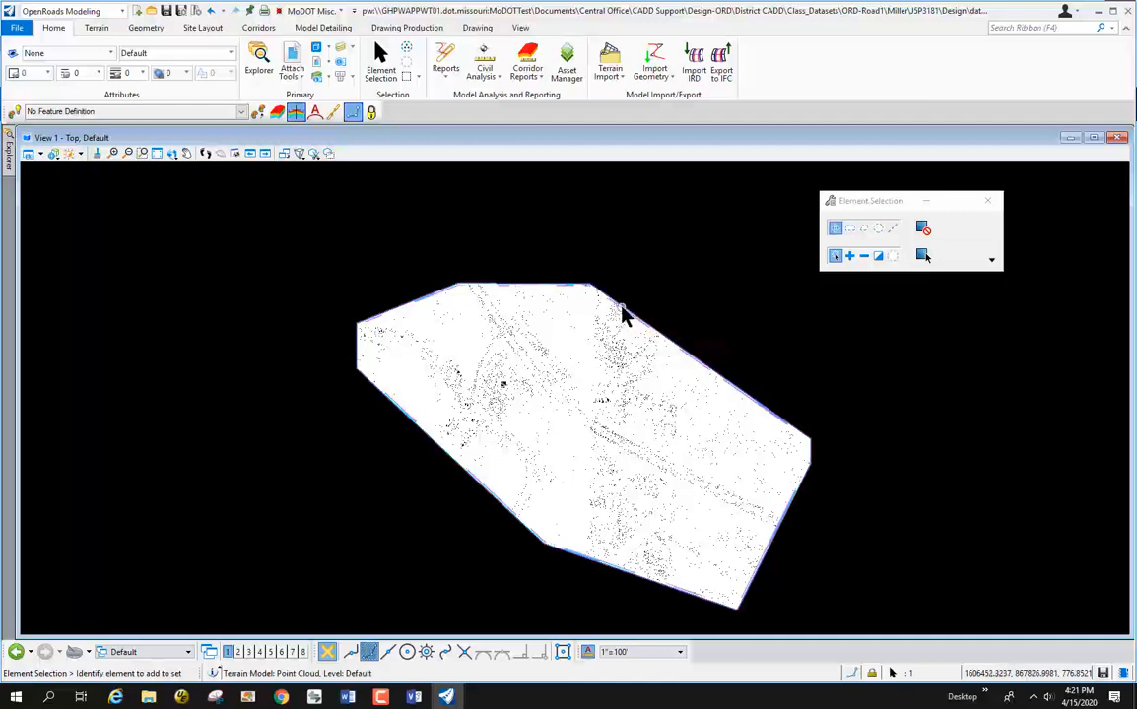
pyautogui.moveTo(627, 313)
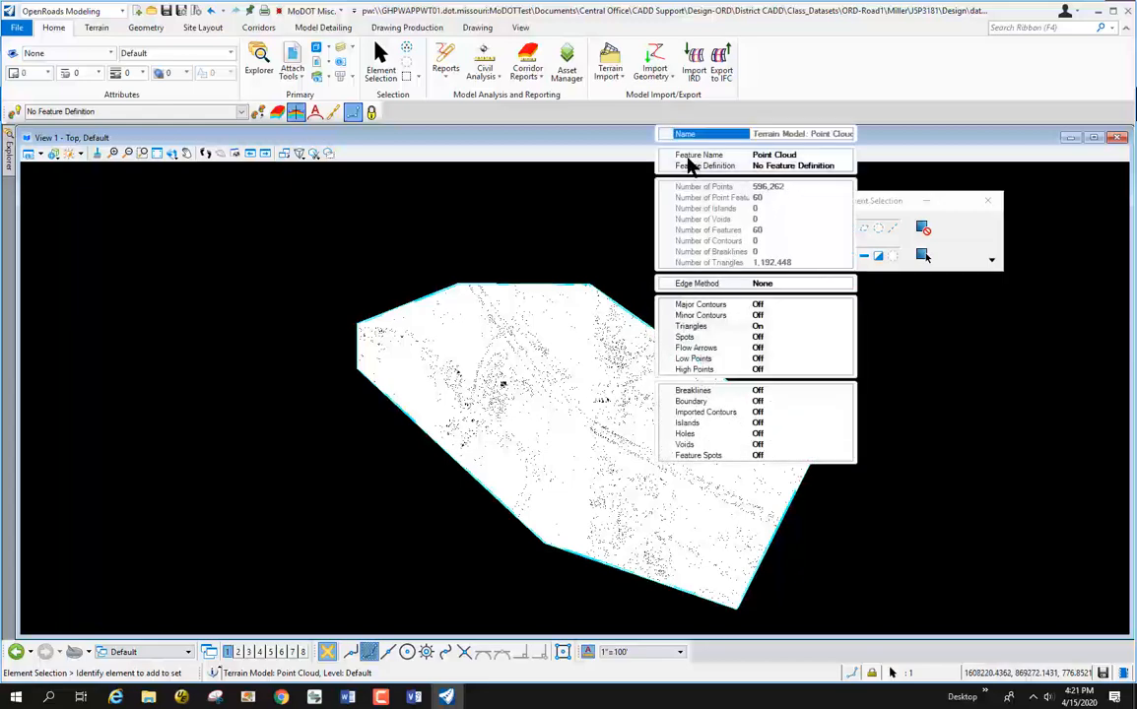
pyautogui.click(792, 168)
pyautogui.click(847, 168)
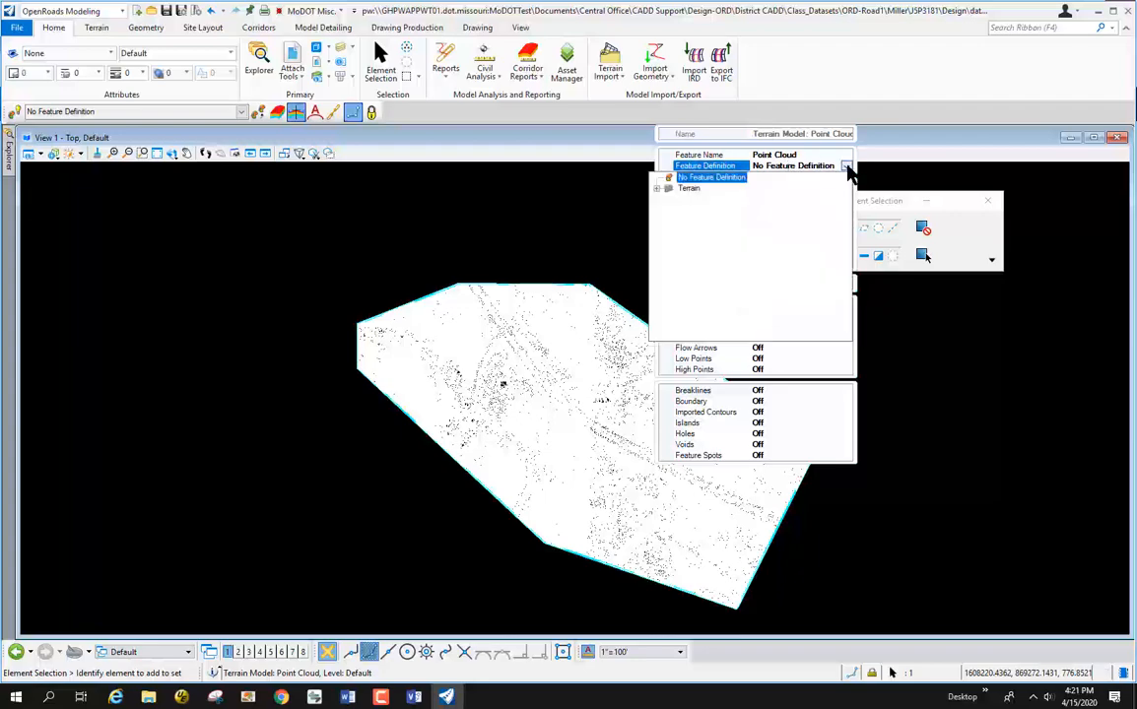
pyautogui.click(660, 188)
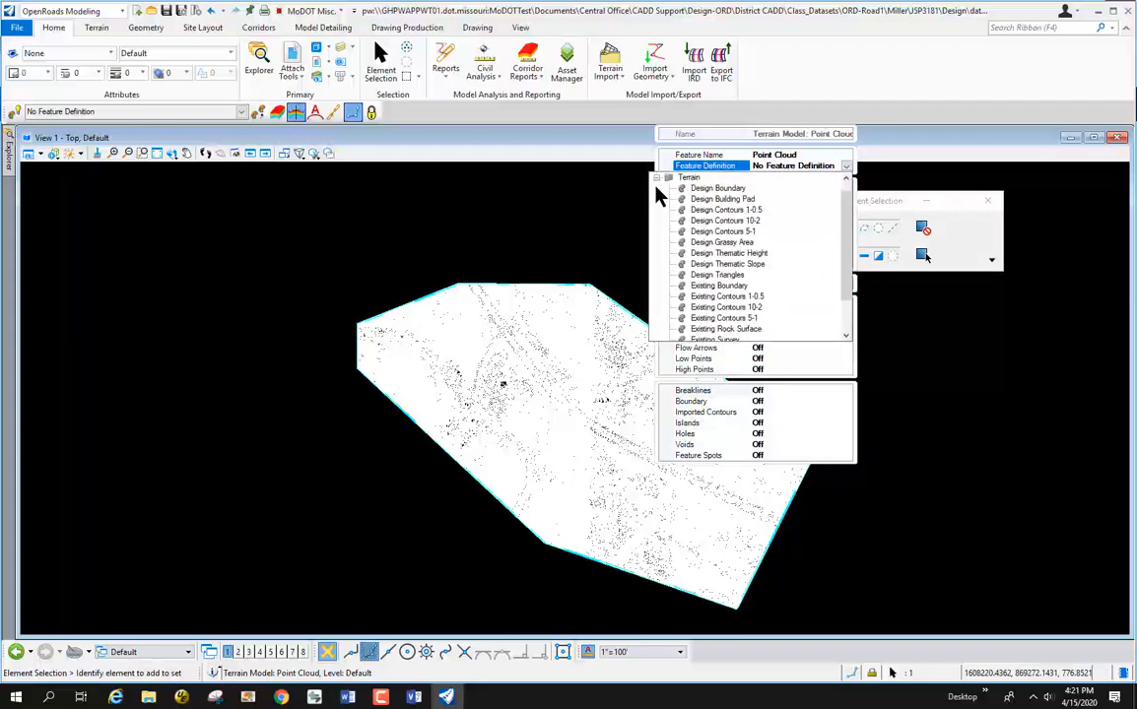
pyautogui.click(719, 262)
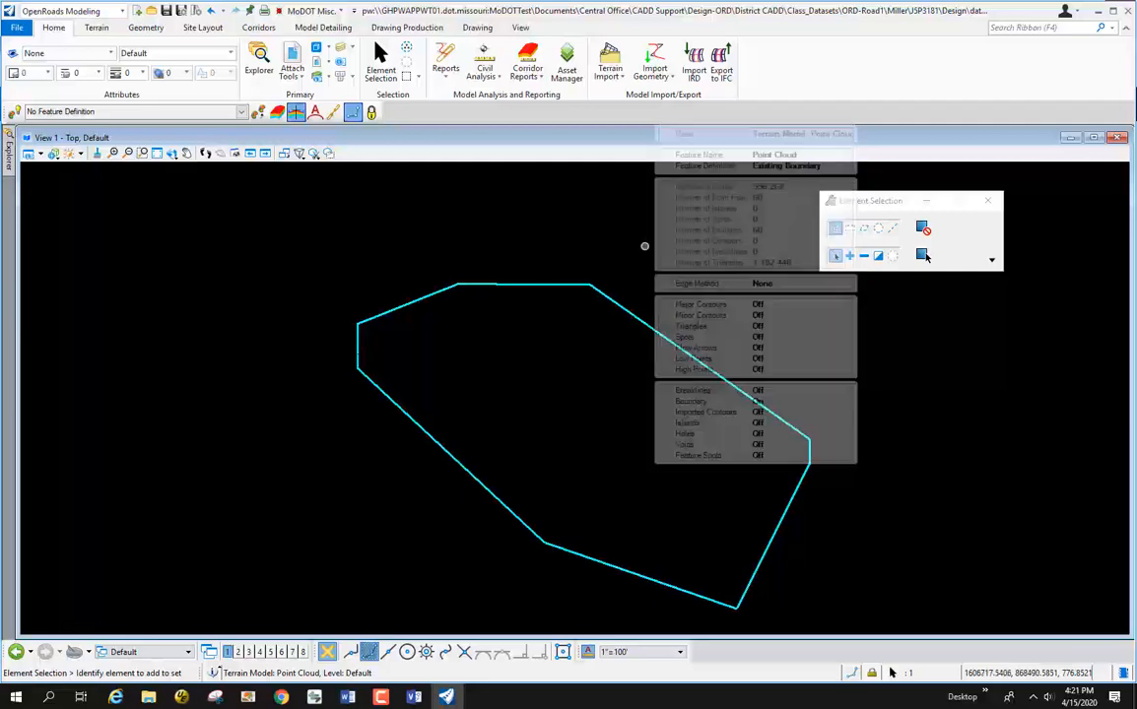
# Set the terrain model's edge method to Max Edge Length with a length of 100 feet
pyautogui.click(573, 282)
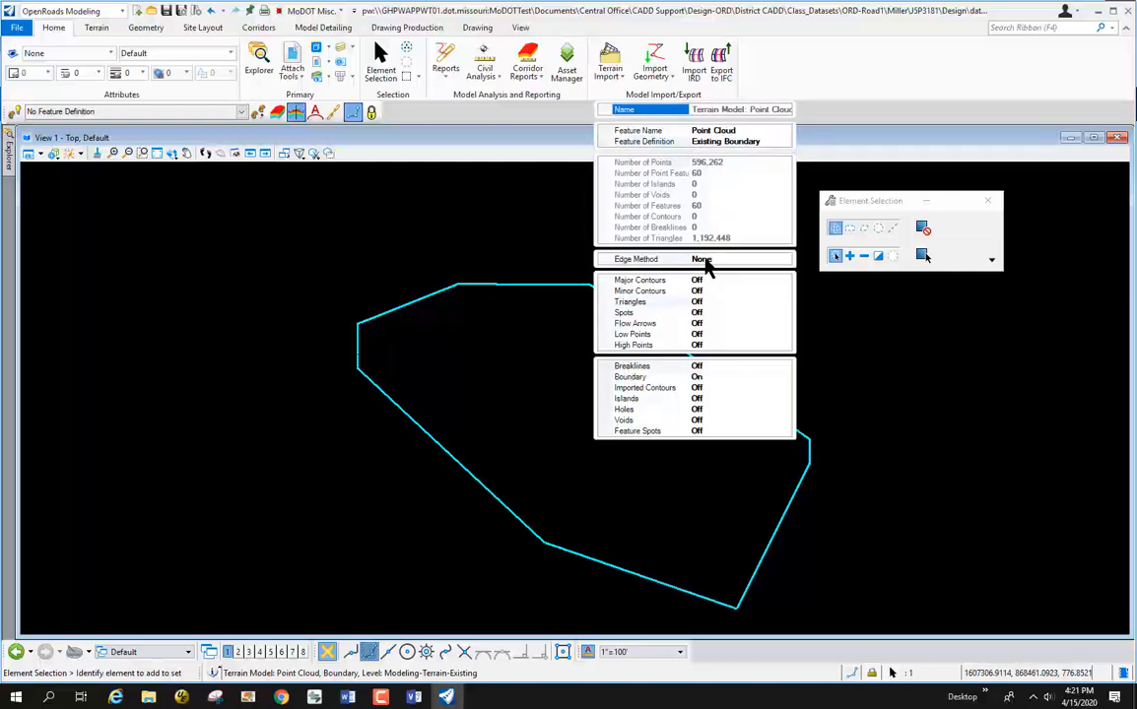
pyautogui.click(757, 259)
pyautogui.click(787, 259)
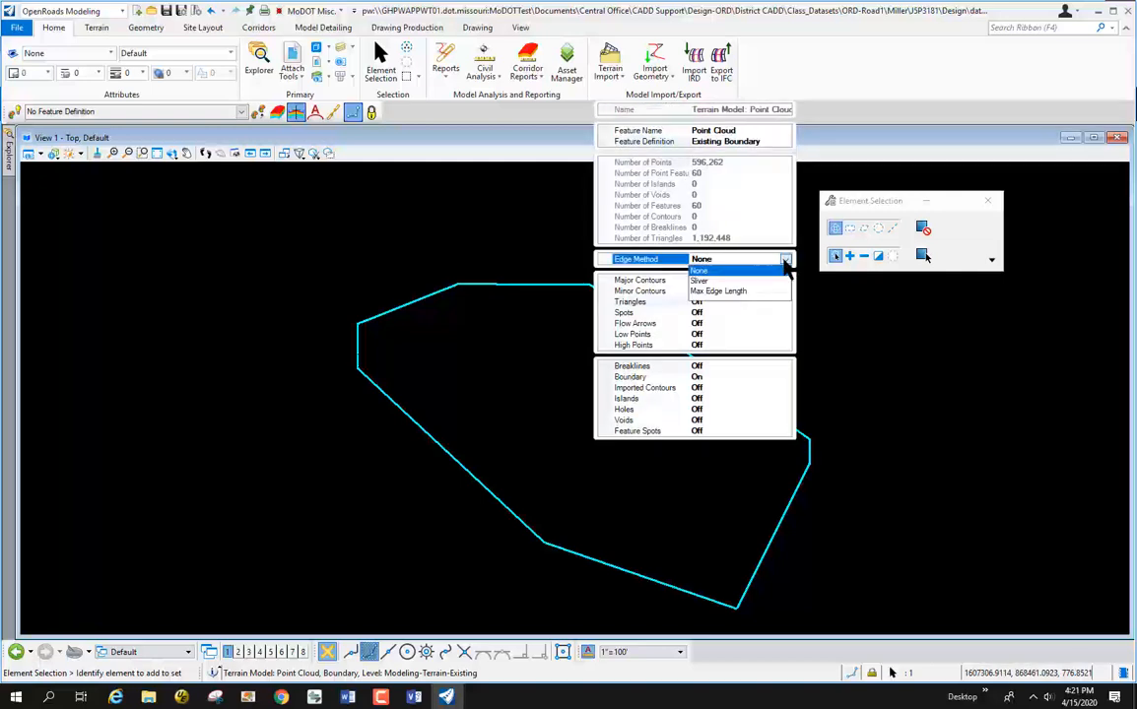
pyautogui.click(715, 292)
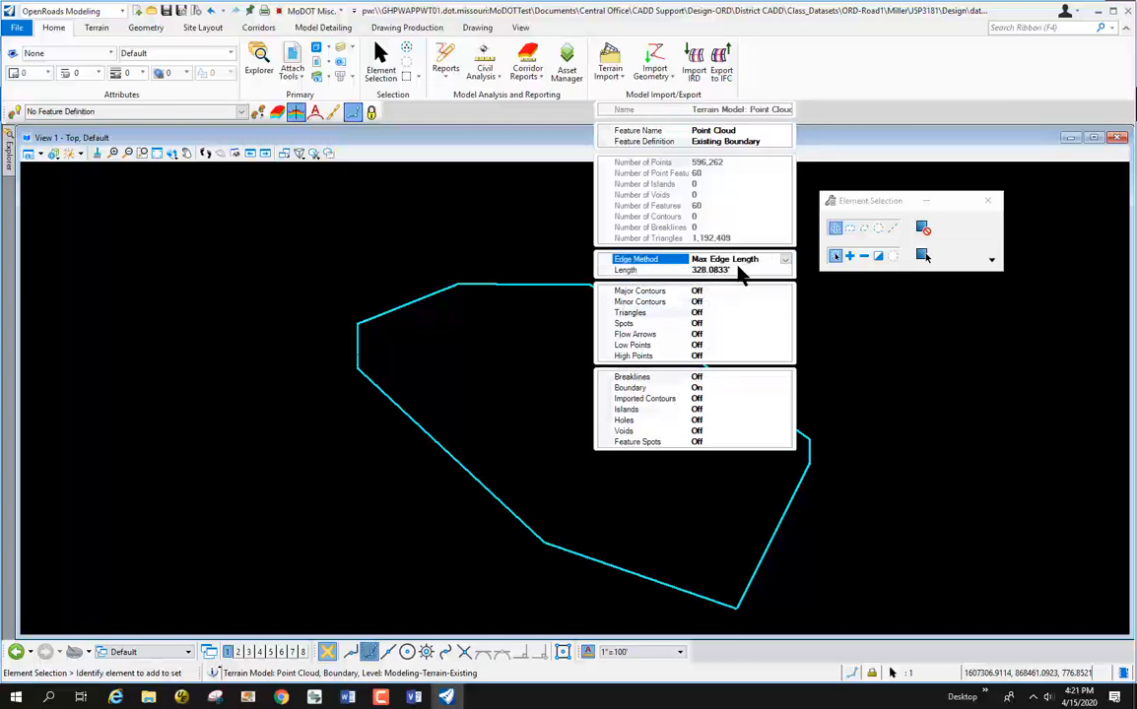
pyautogui.click(736, 271)
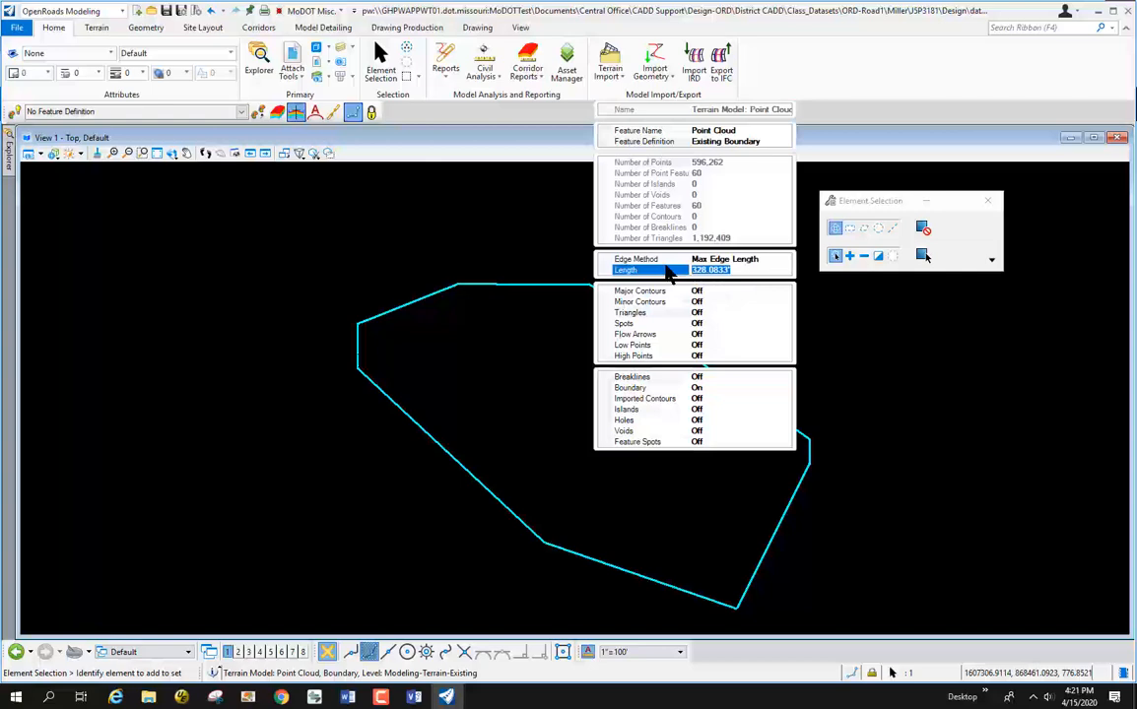
pyautogui.write('100')
pyautogui.press('Return')
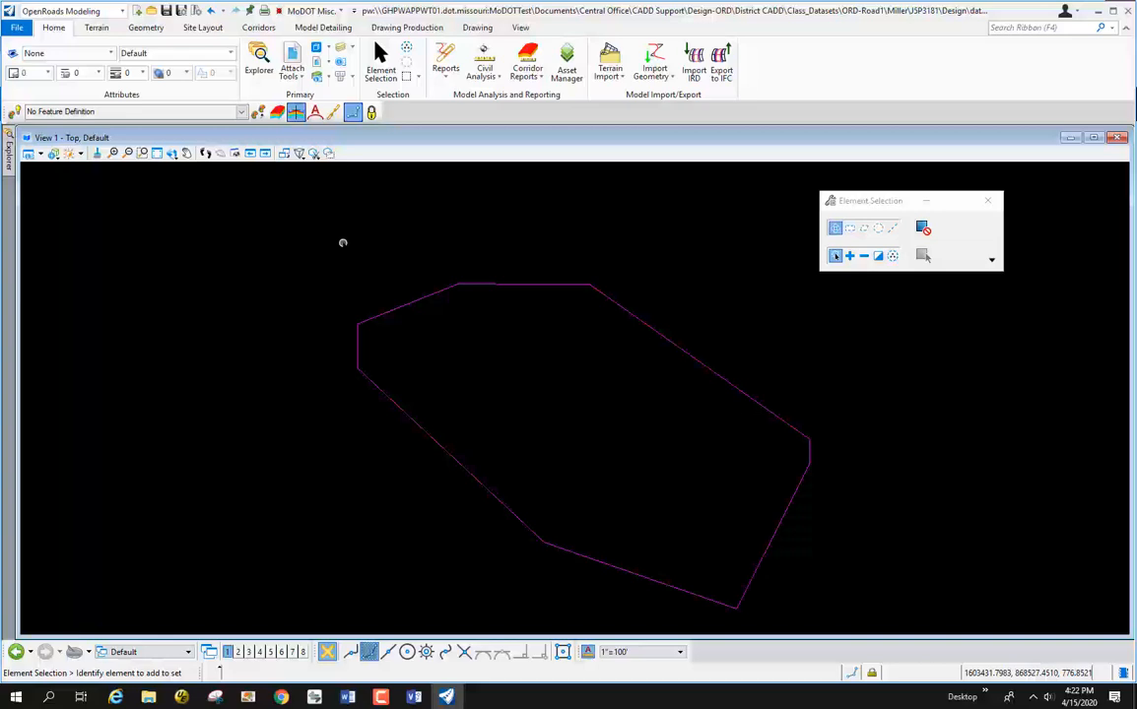
# Change the terrain model's feature definition to Existing Triangles
pyautogui.click(28, 154)
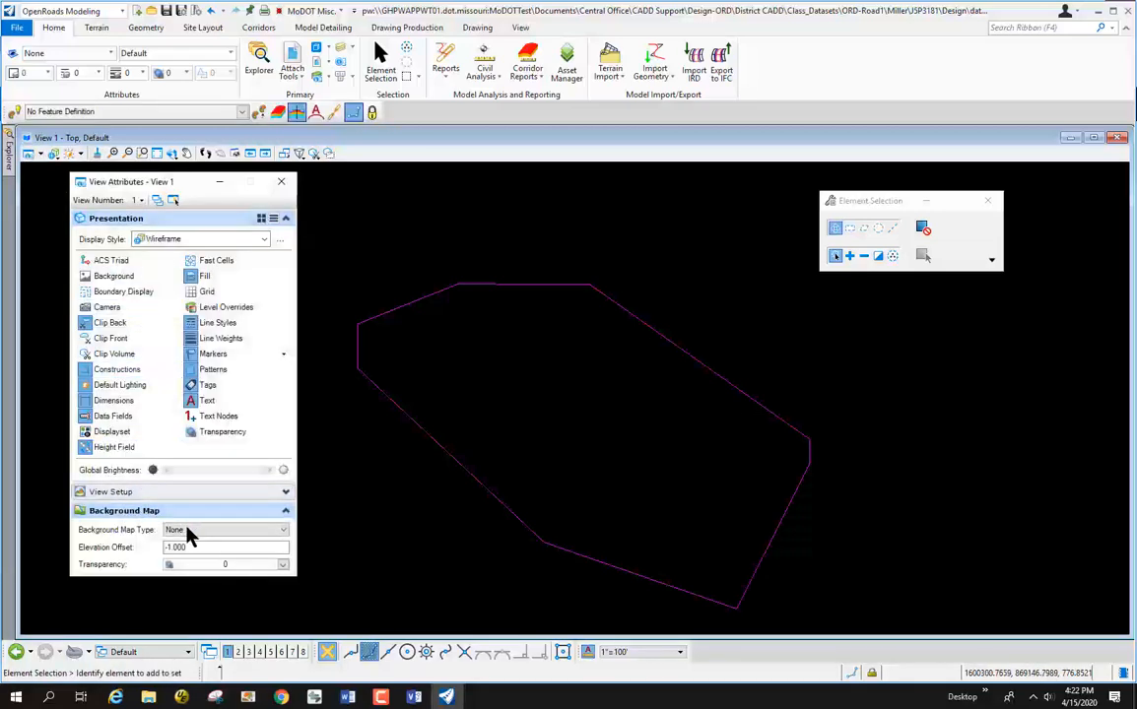
pyautogui.click(281, 182)
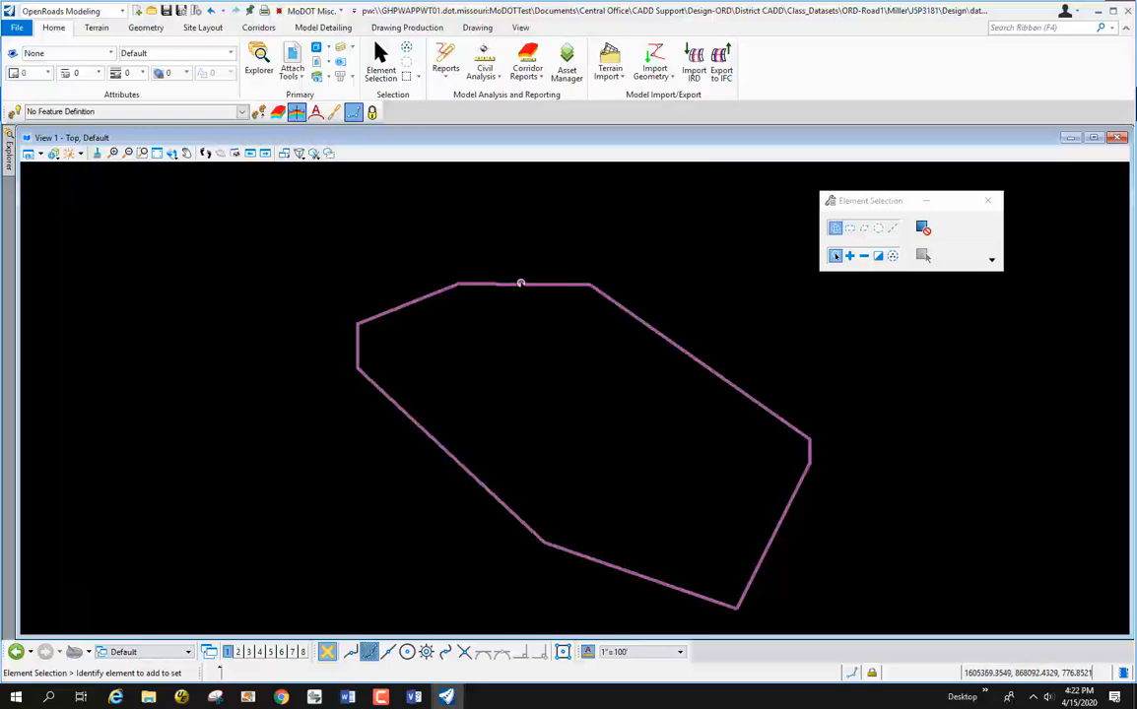
pyautogui.click(521, 284)
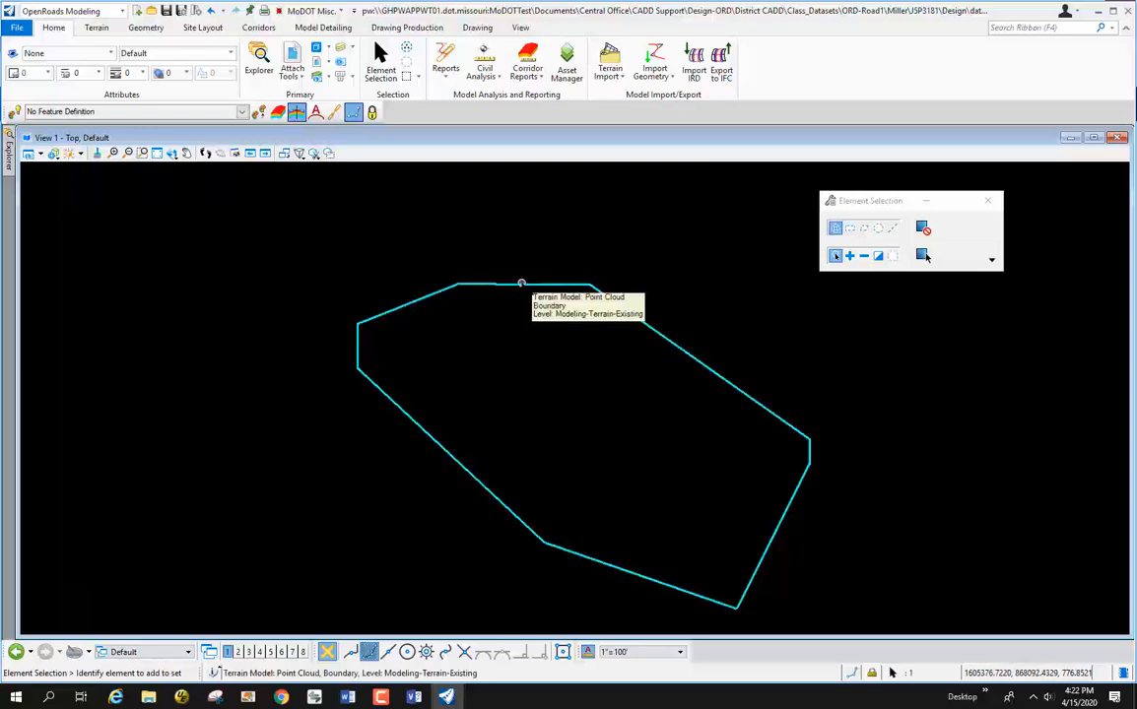
pyautogui.moveTo(521, 284)
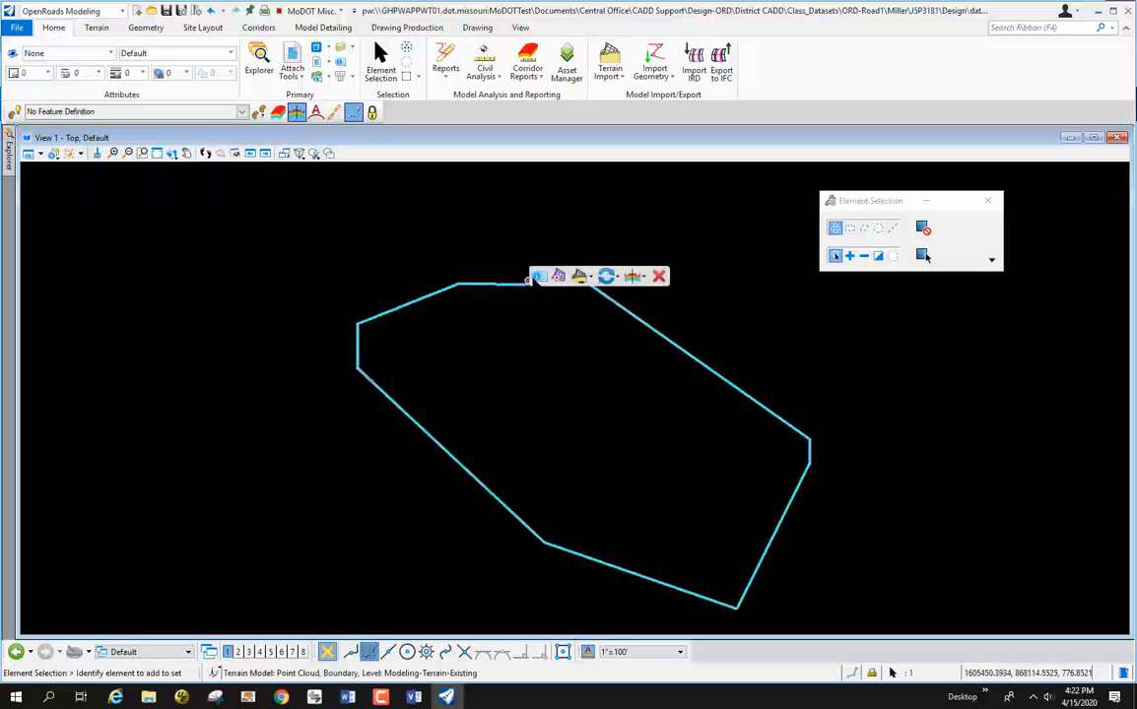
pyautogui.click(537, 277)
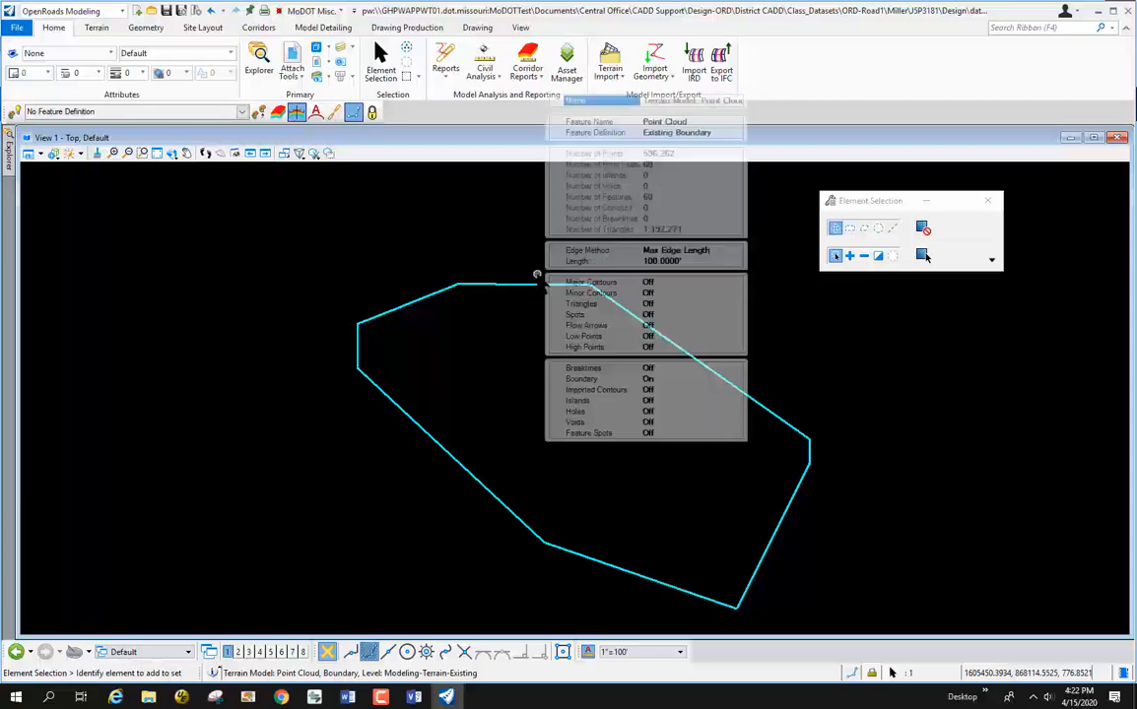
pyautogui.click(687, 134)
pyautogui.click(737, 134)
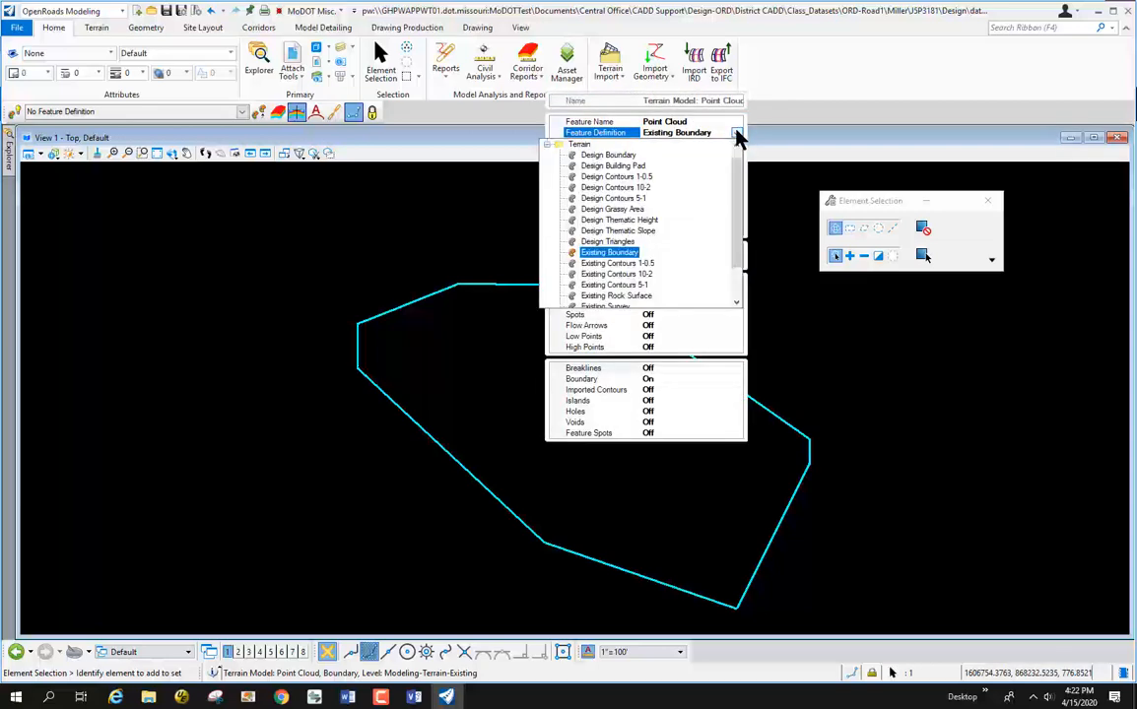
pyautogui.scroll(-1, 740, 197)
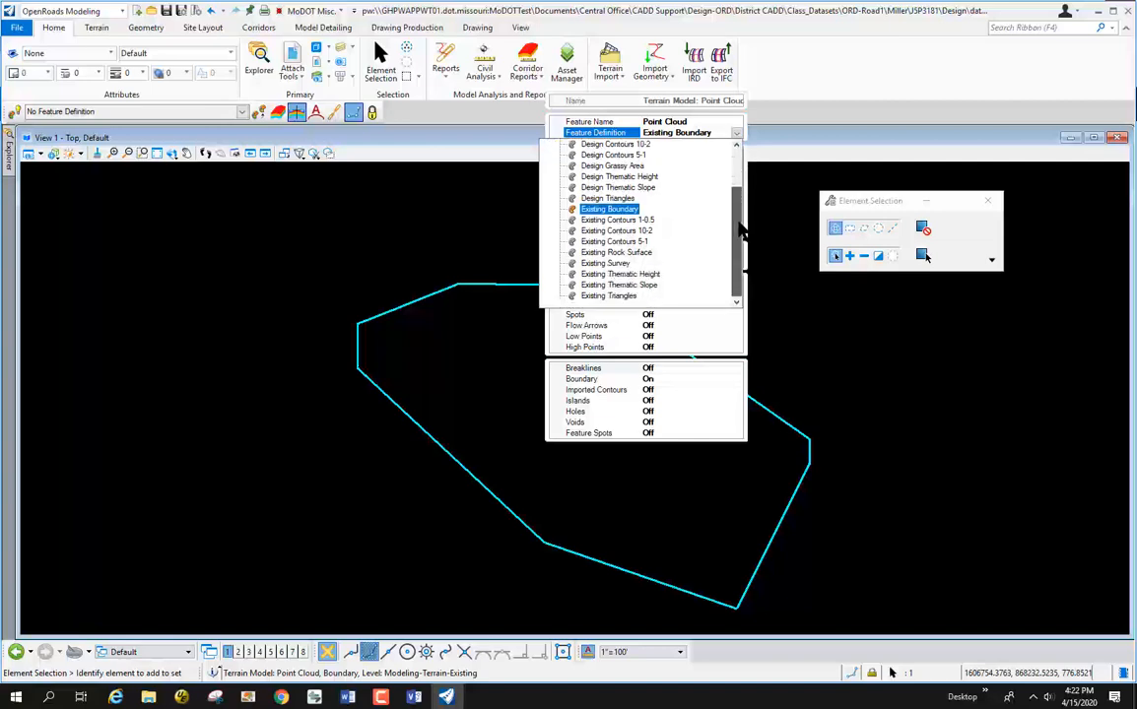
pyautogui.click(591, 294)
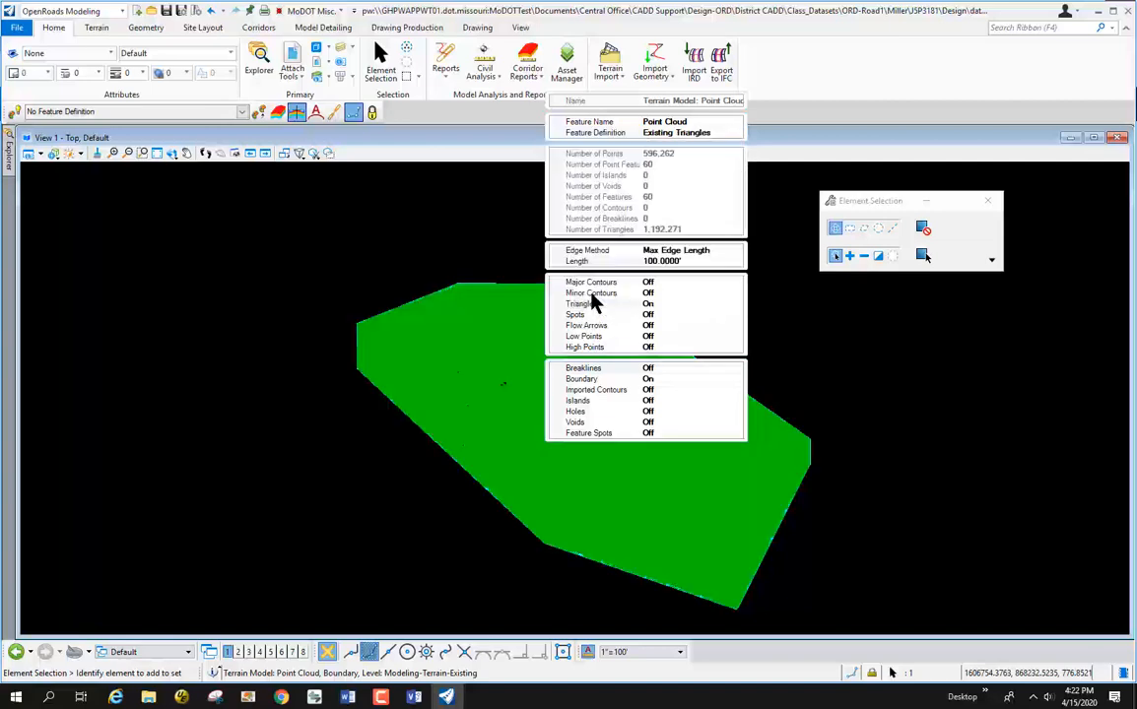
# Inspect the terrain triangles up close and set View 1's display style to Smooth:Shadows
pyautogui.moveTo(480, 286)
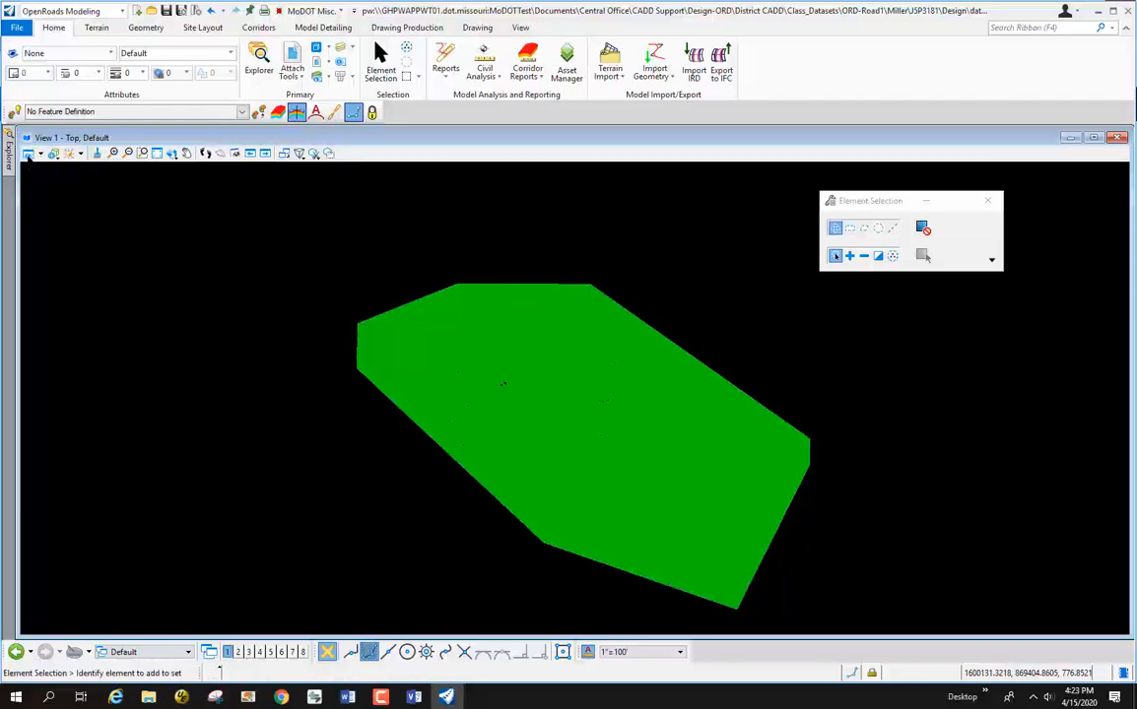
pyautogui.click(28, 153)
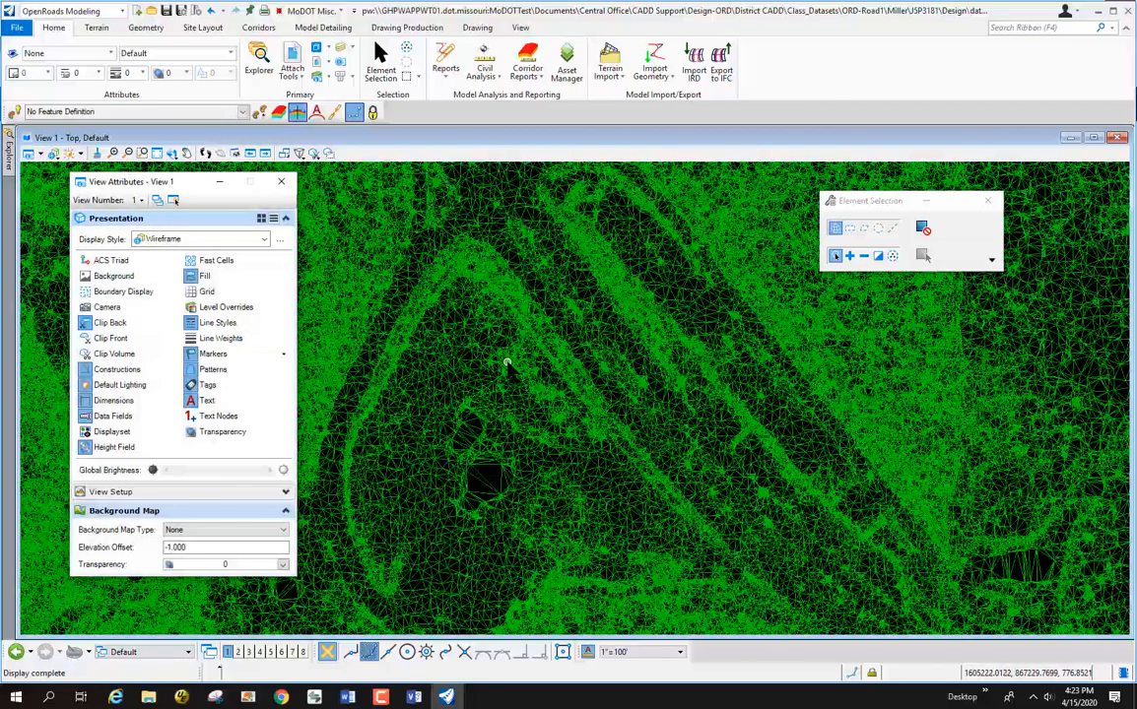
pyautogui.scroll(3, 473, 344)
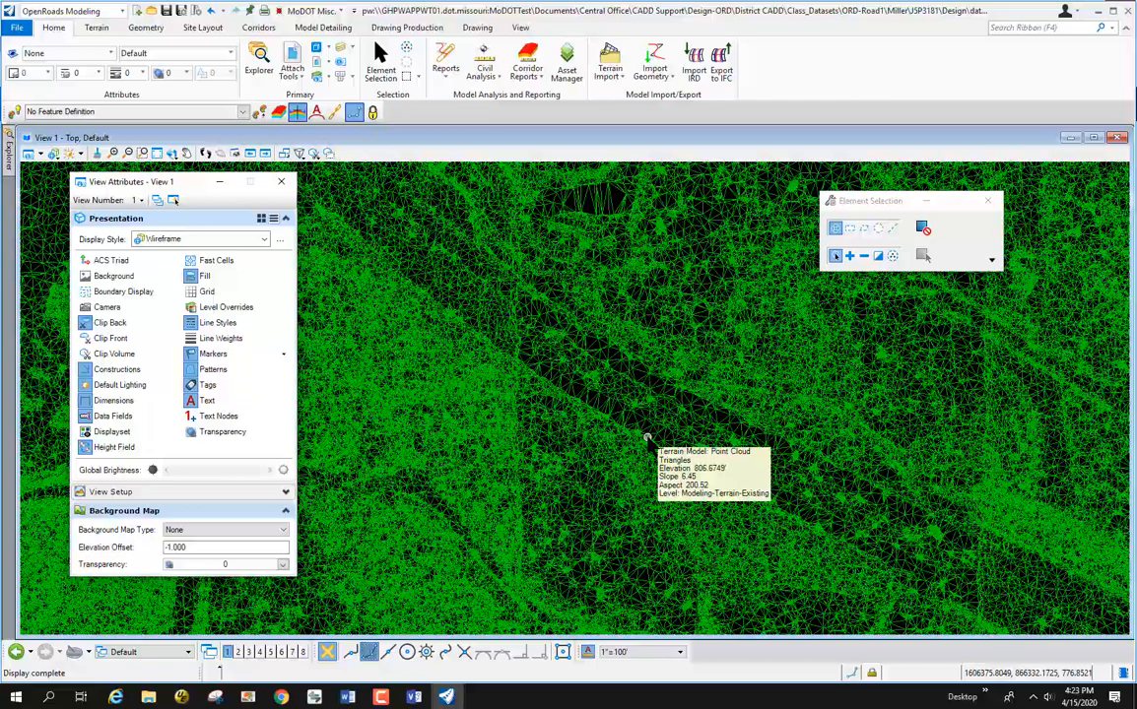
pyautogui.click(264, 241)
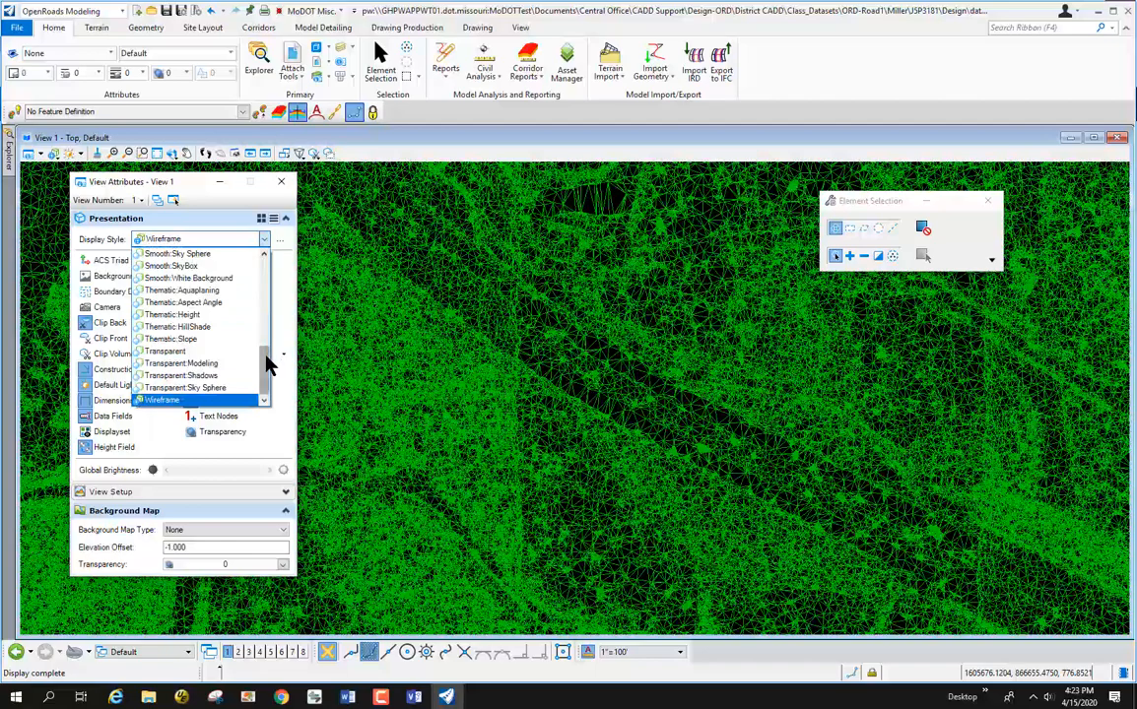
pyautogui.moveTo(269, 365); pyautogui.dragTo(271, 340)
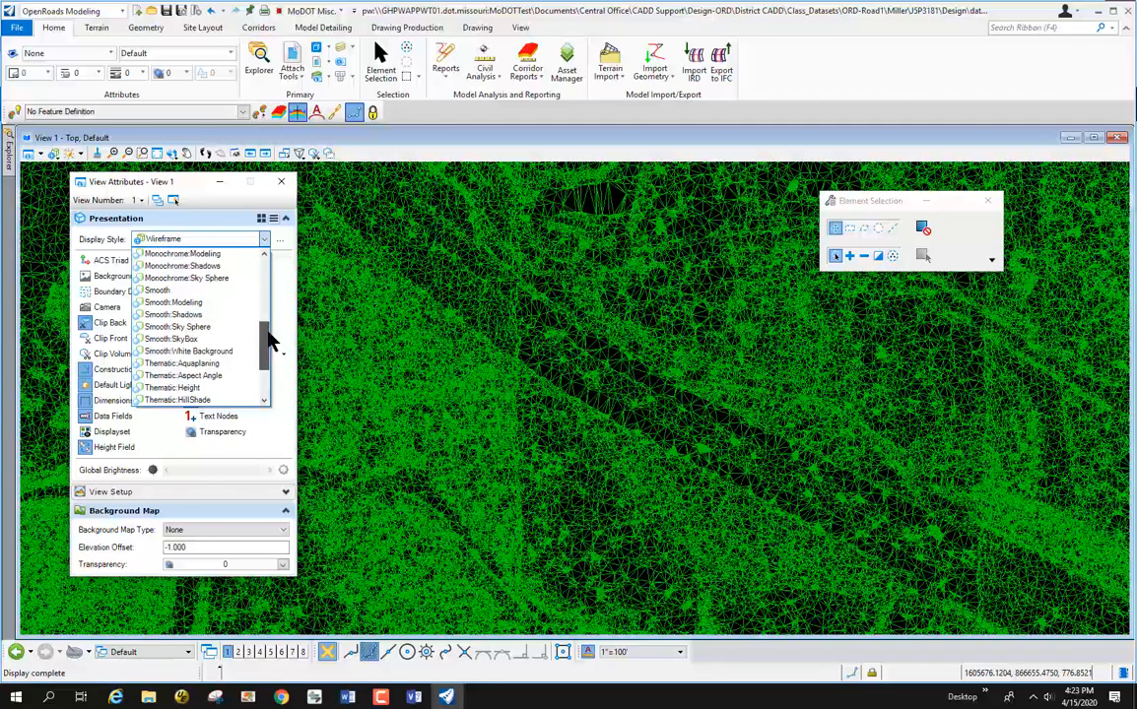
pyautogui.click(187, 315)
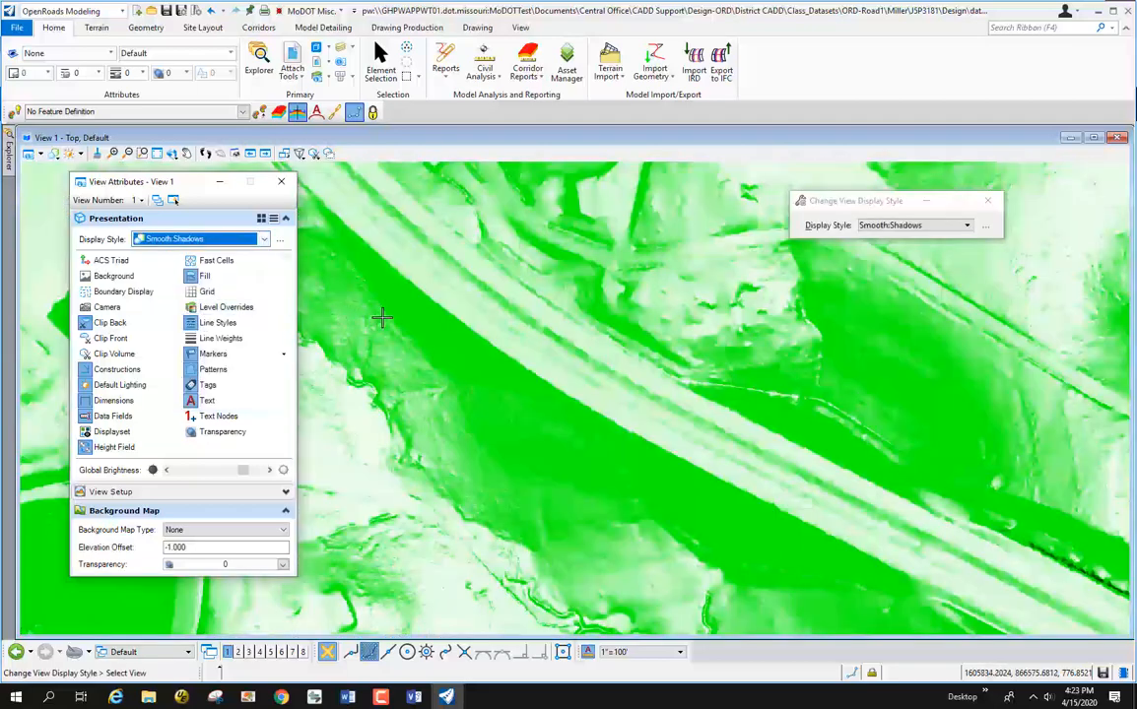
# Tilt and rotate View 1 dynamically to examine the shaded terrain surface and its roadway in 3D
pyautogui.scroll(-3, 480, 284)
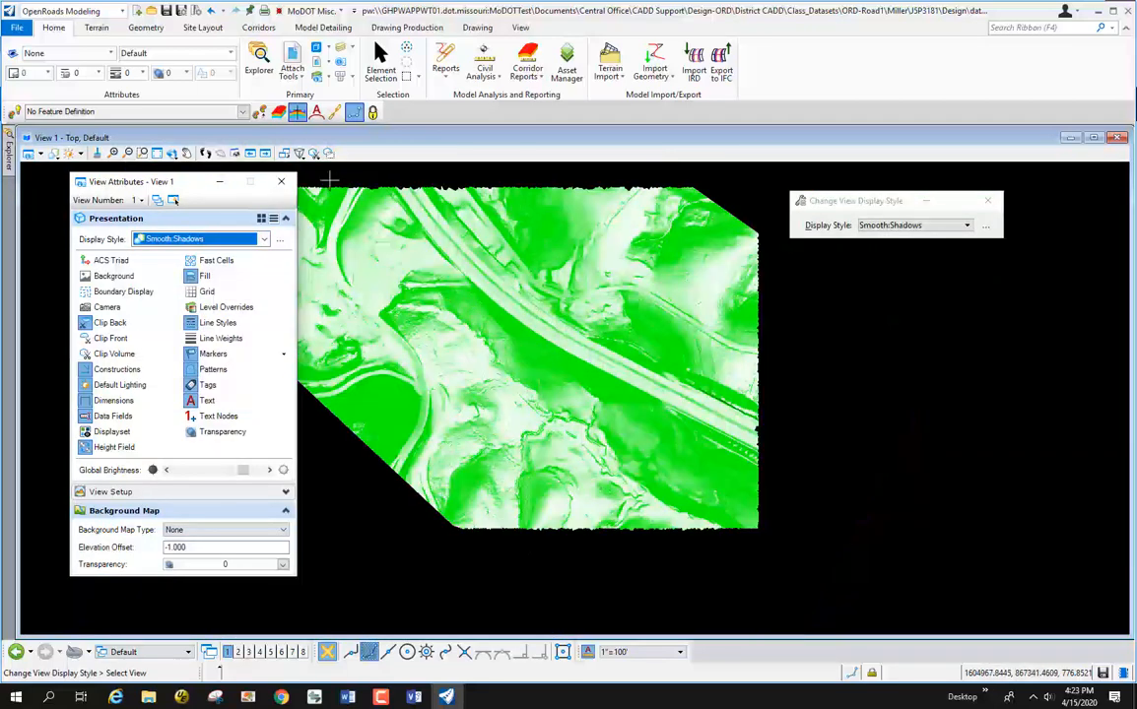
pyautogui.moveTo(161, 183); pyautogui.dragTo(119, 186)
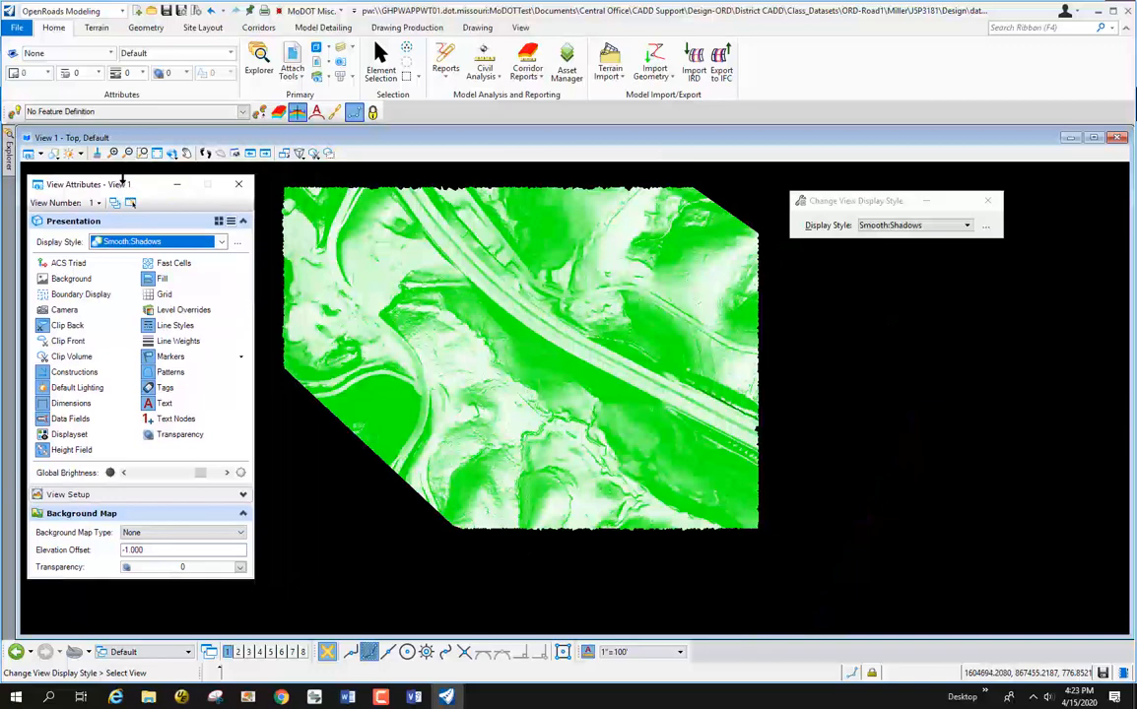
pyautogui.click(171, 154)
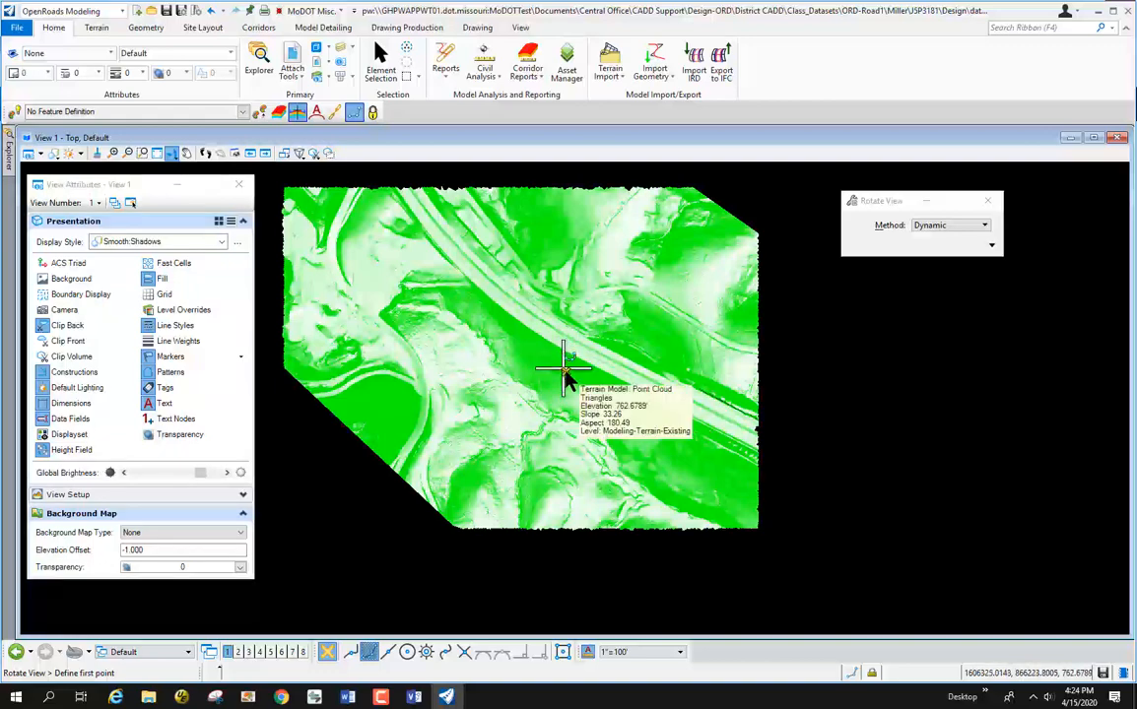
pyautogui.click(565, 371)
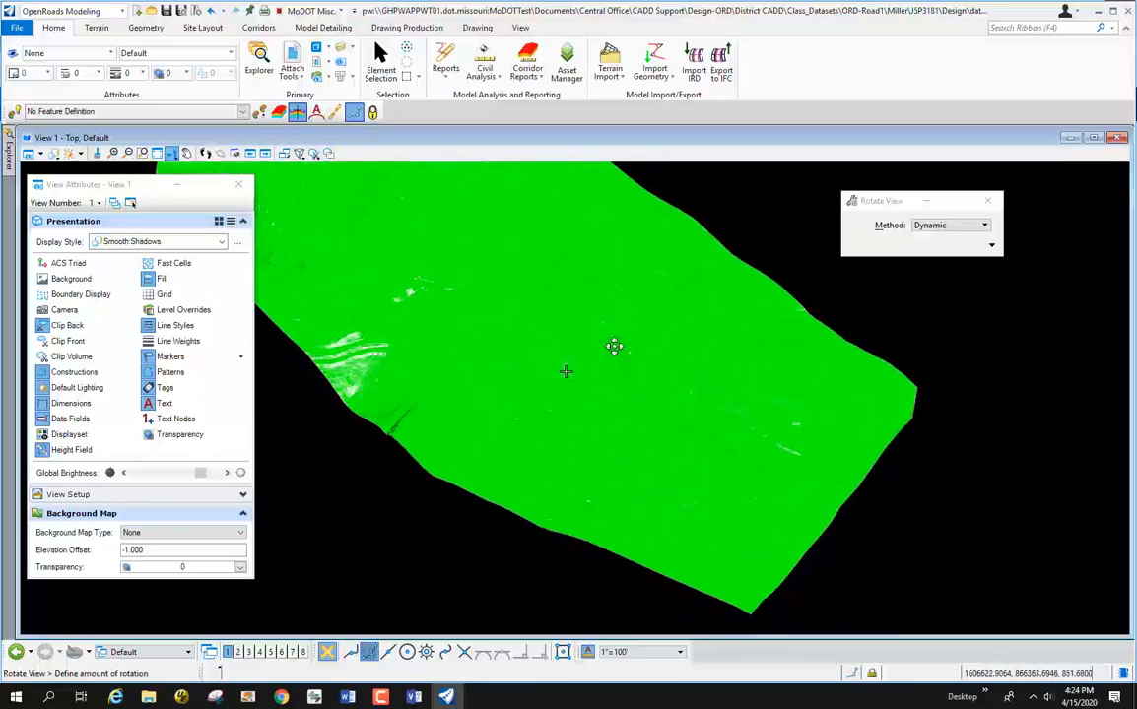
pyautogui.click(662, 403)
pyautogui.click(668, 415)
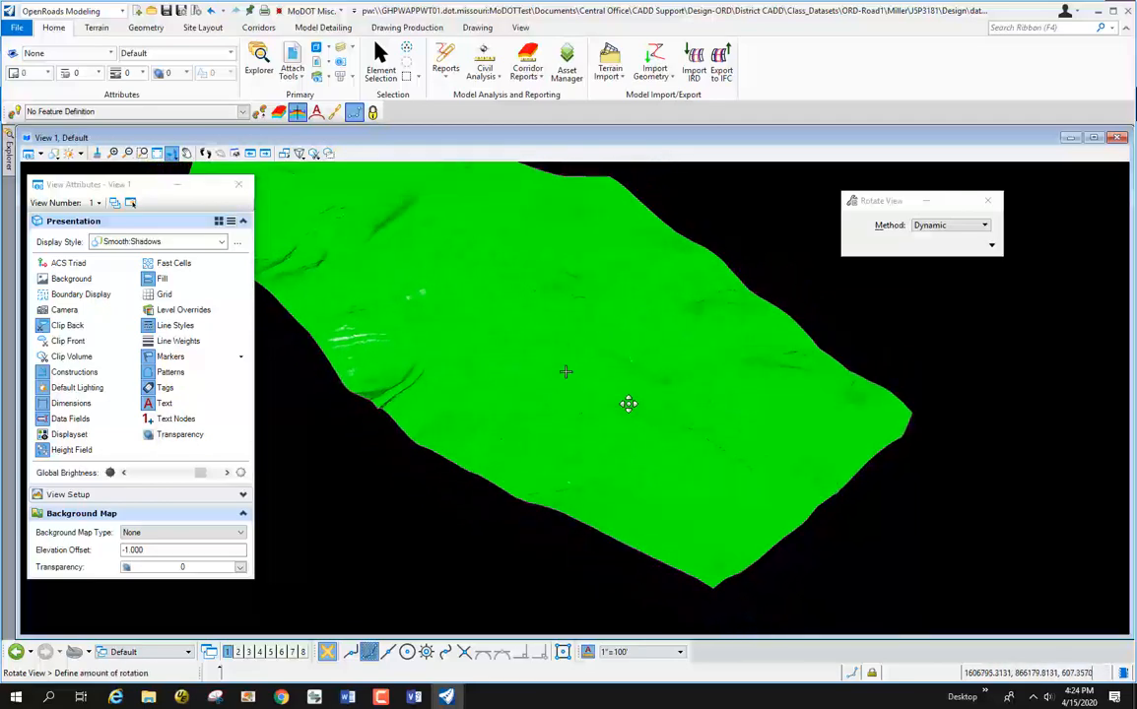
pyautogui.click(645, 401)
pyautogui.scroll(4, 612, 389)
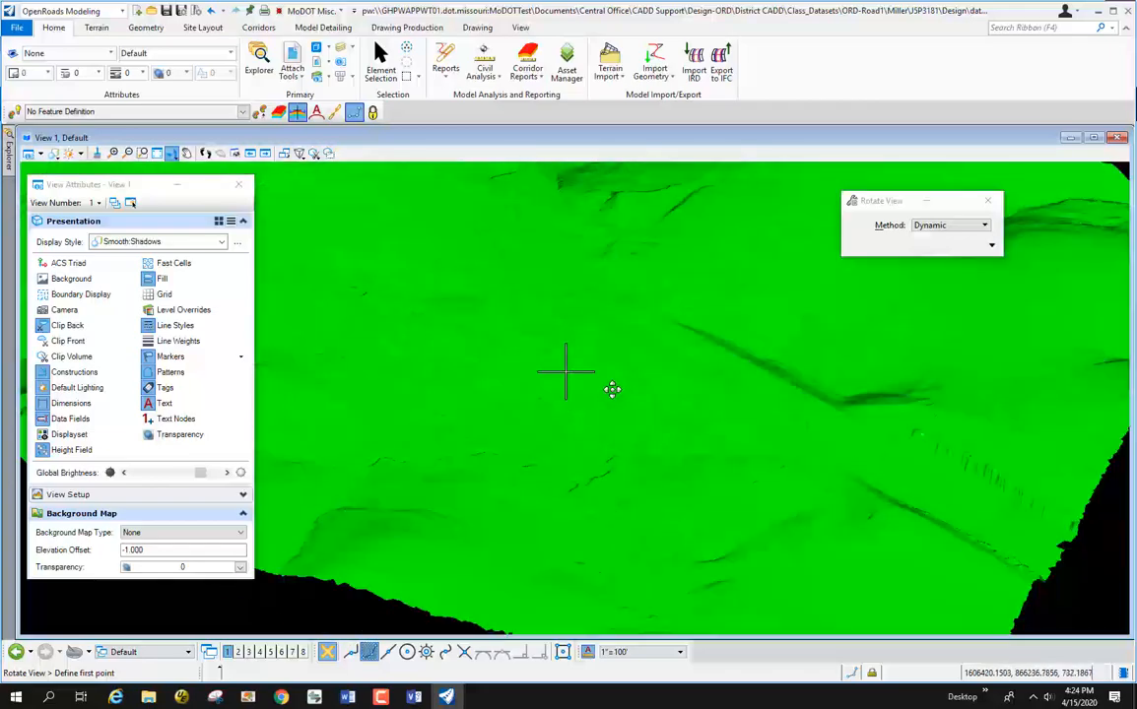
pyautogui.click(678, 422)
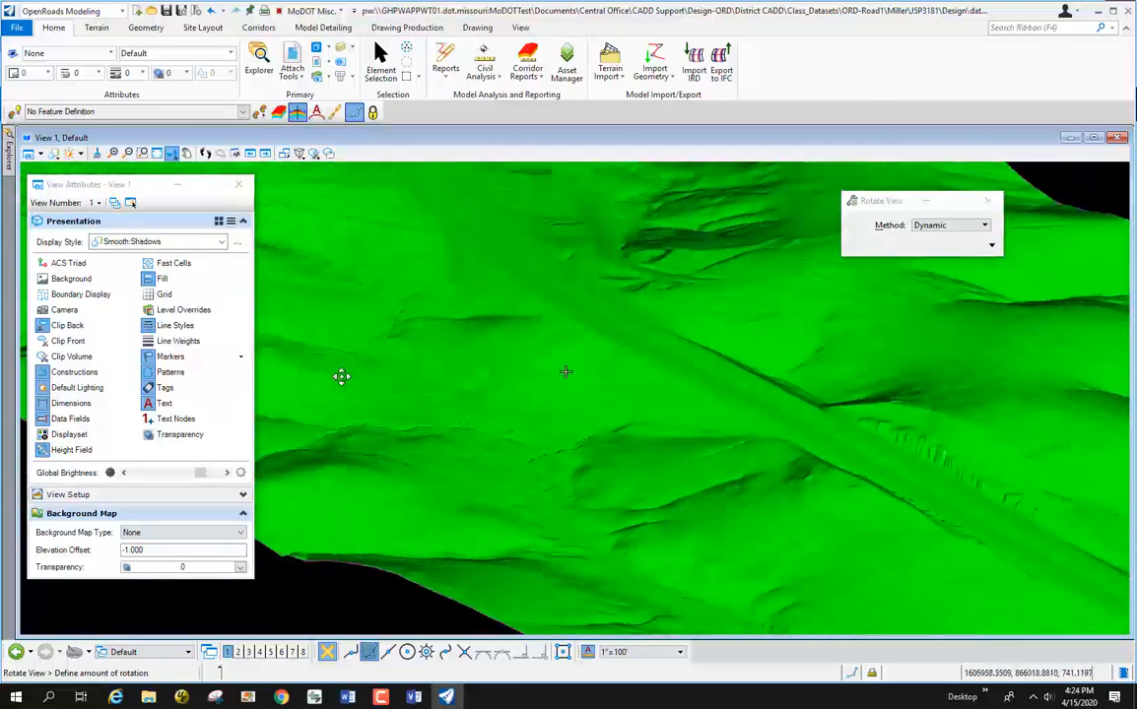
pyautogui.click(330, 365)
pyautogui.click(637, 415)
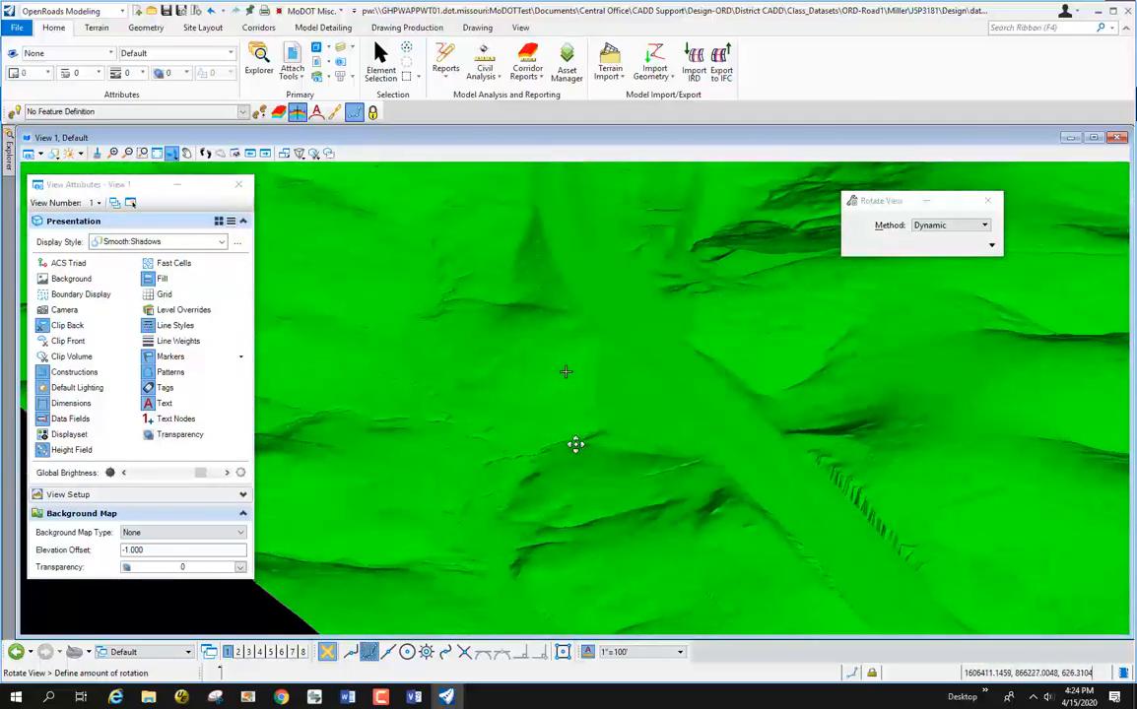
pyautogui.click(340, 355)
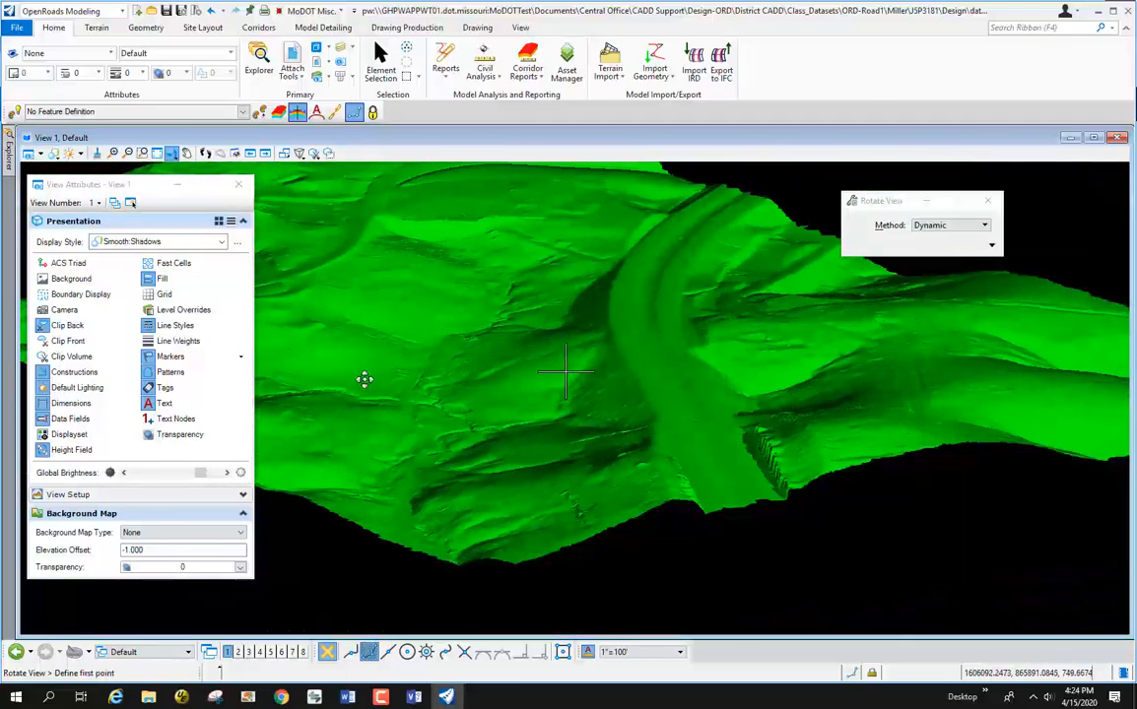
# Set View 1's display style to Smooth and rotate the view to examine the terrain from another angle
pyautogui.click(153, 242)
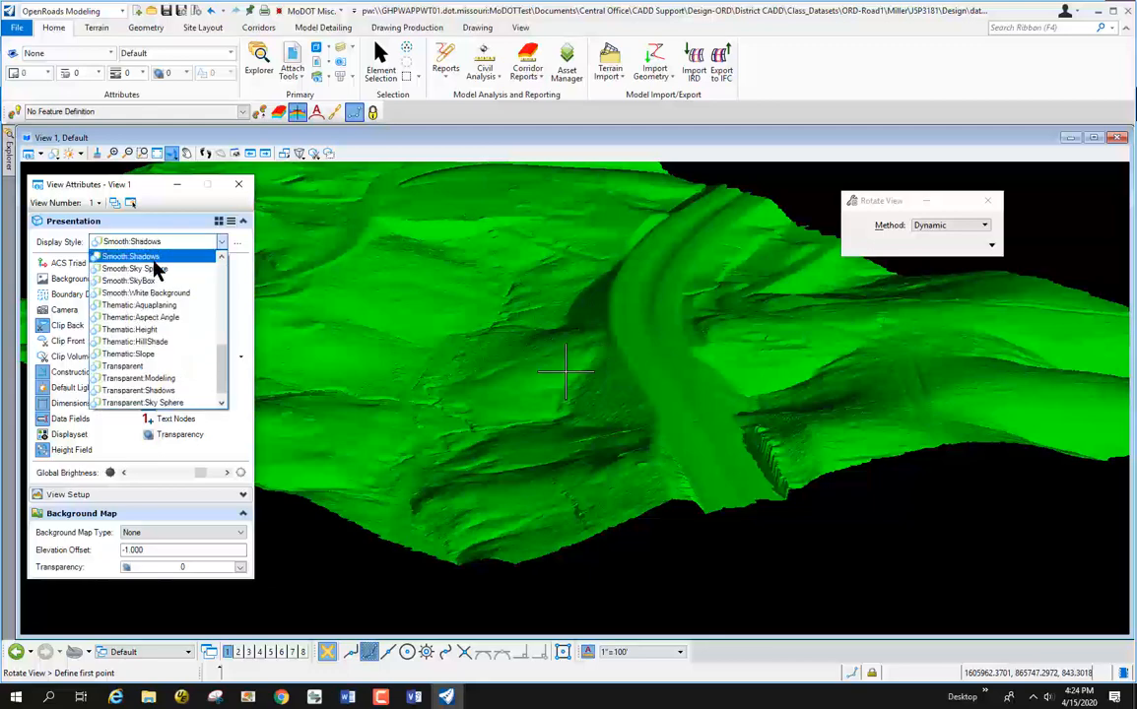
pyautogui.scroll(2, 155, 271)
pyautogui.click(158, 276)
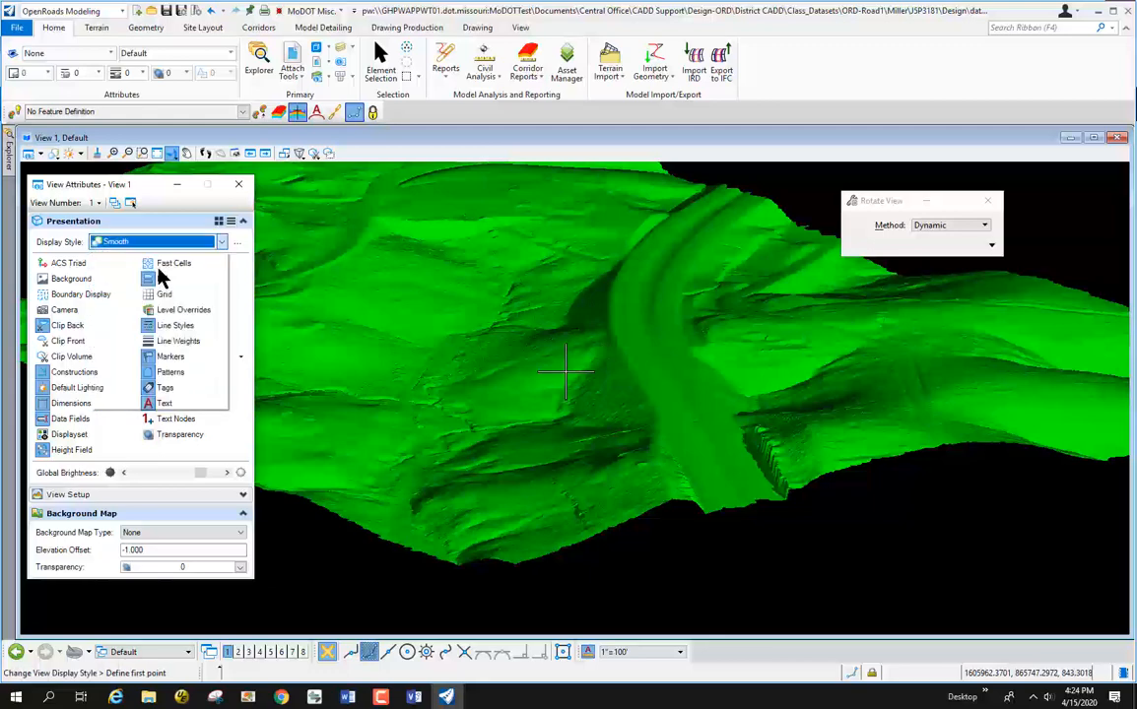
pyautogui.click(168, 154)
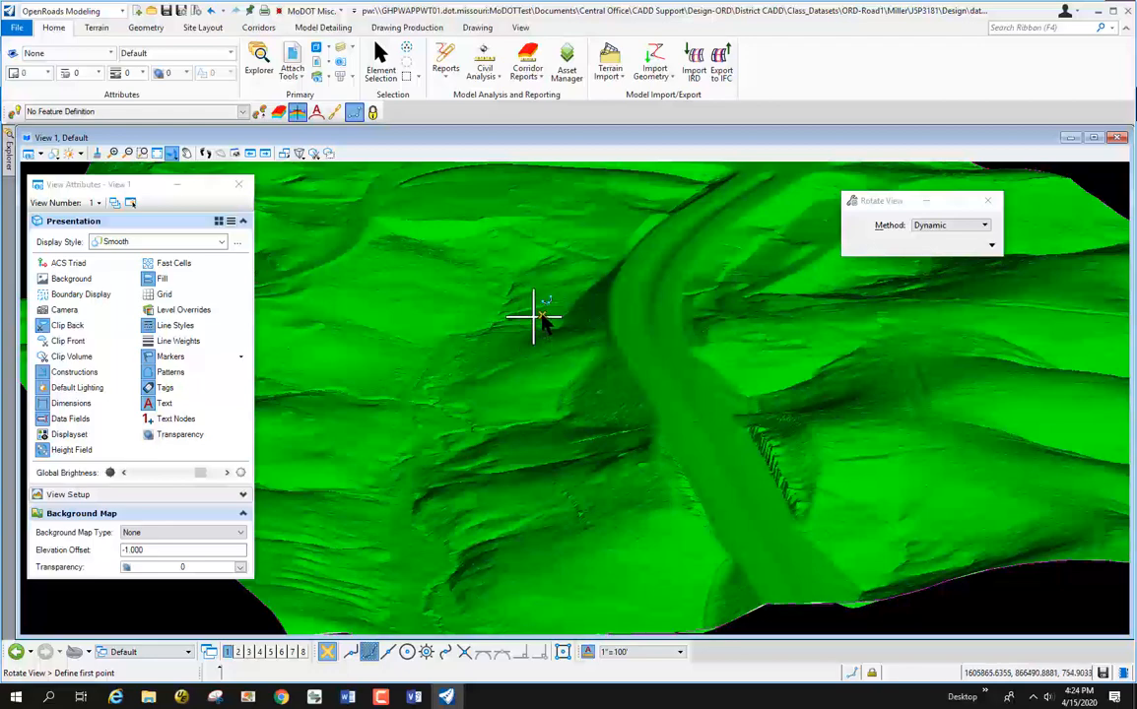
pyautogui.click(450, 328)
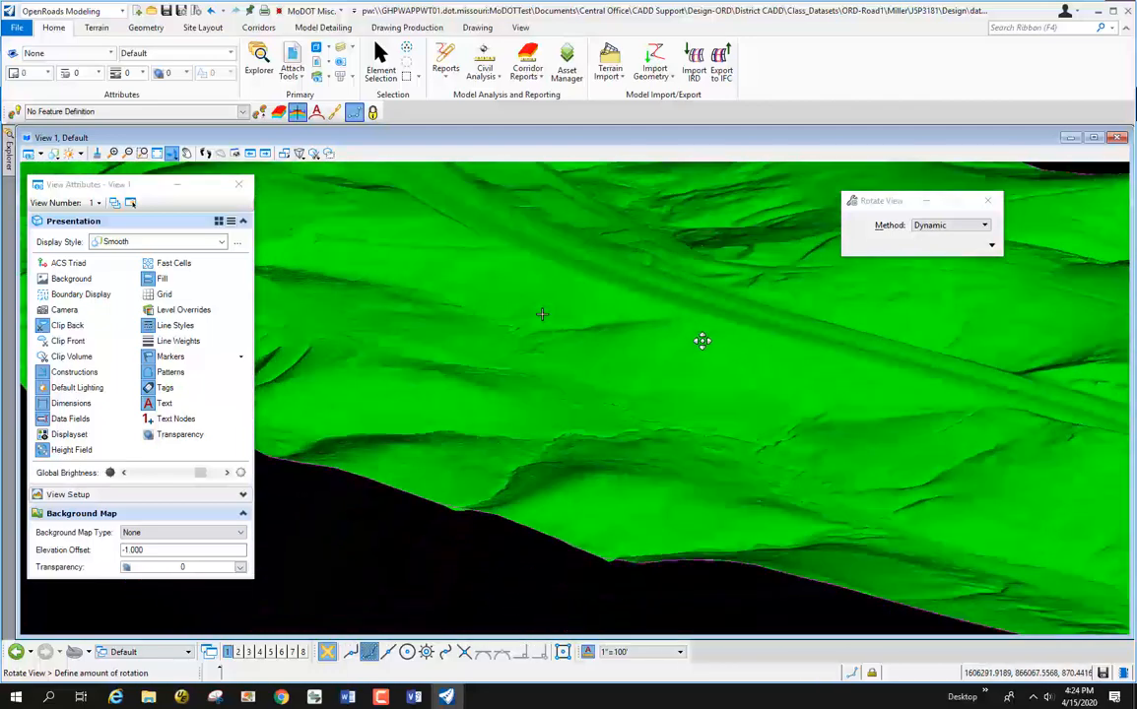
pyautogui.click(622, 300)
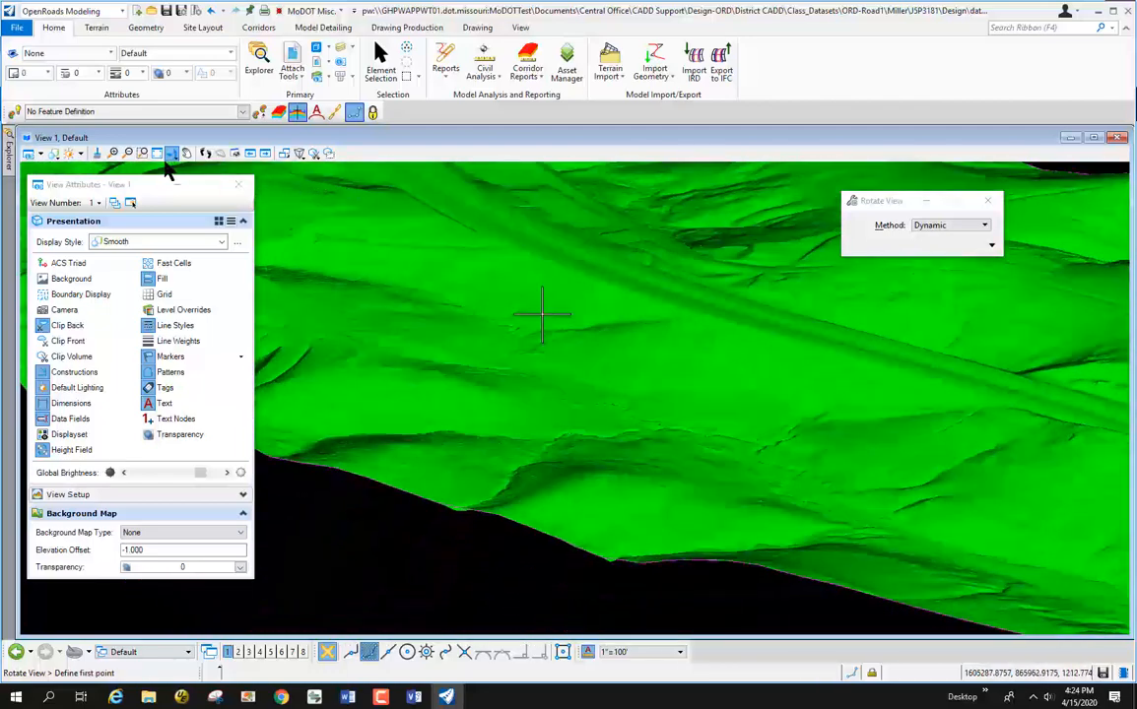
# Adjust the brightness of View 1's default lighting and rotate the view to check the terrain's shading
pyautogui.click(71, 156)
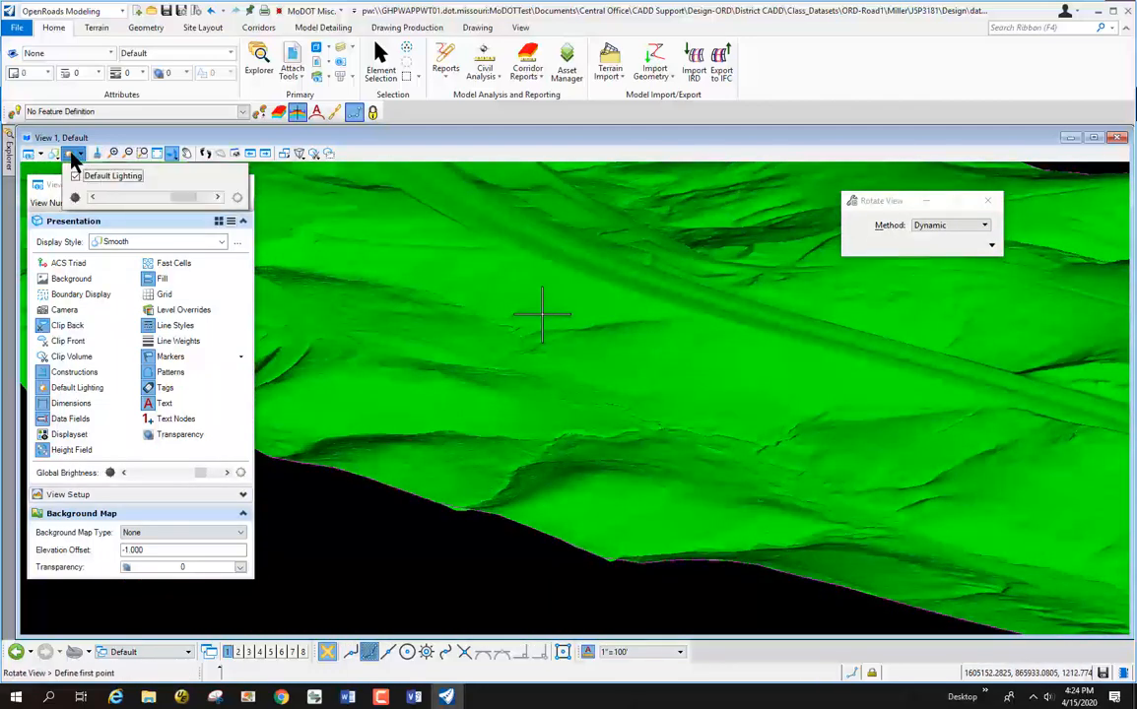
pyautogui.moveTo(185, 197); pyautogui.dragTo(84, 198)
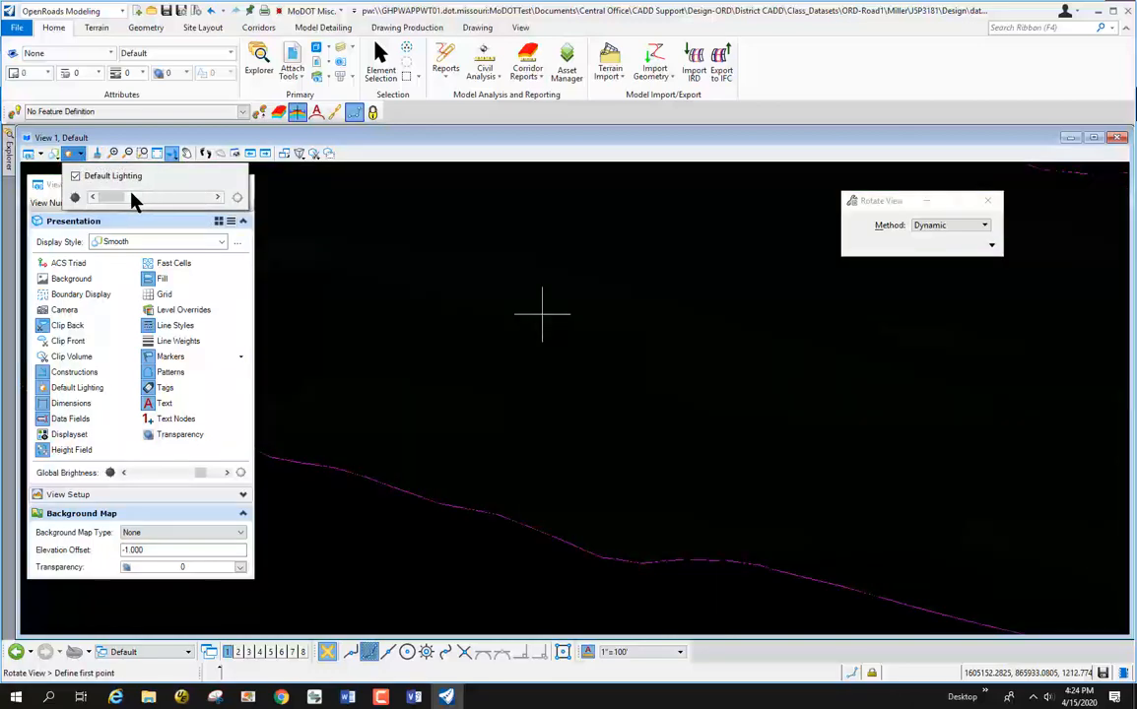
pyautogui.moveTo(120, 202); pyautogui.dragTo(175, 202)
pyautogui.click(674, 409)
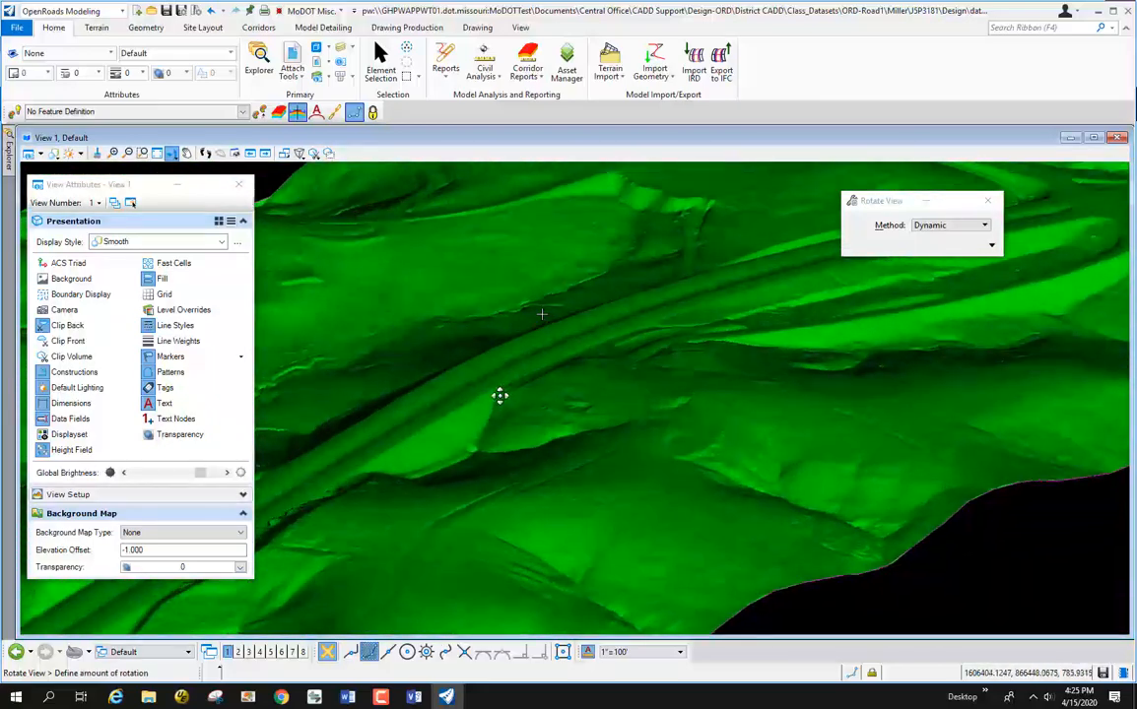
pyautogui.click(588, 402)
pyautogui.click(589, 402)
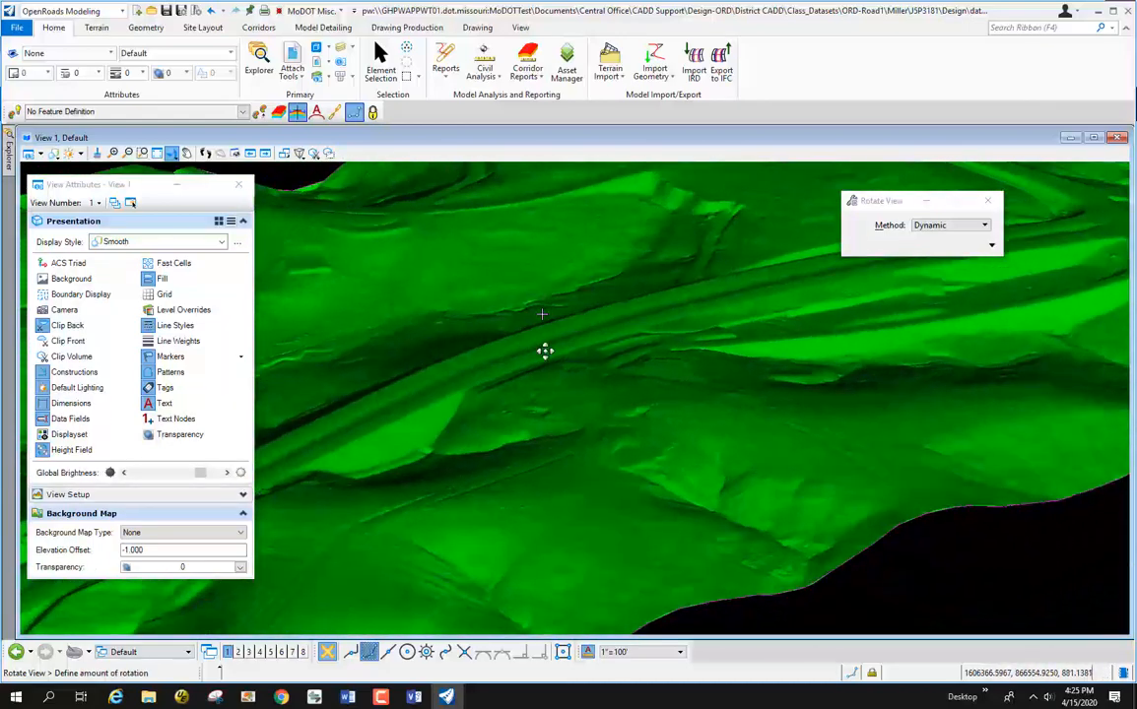
pyautogui.click(570, 361)
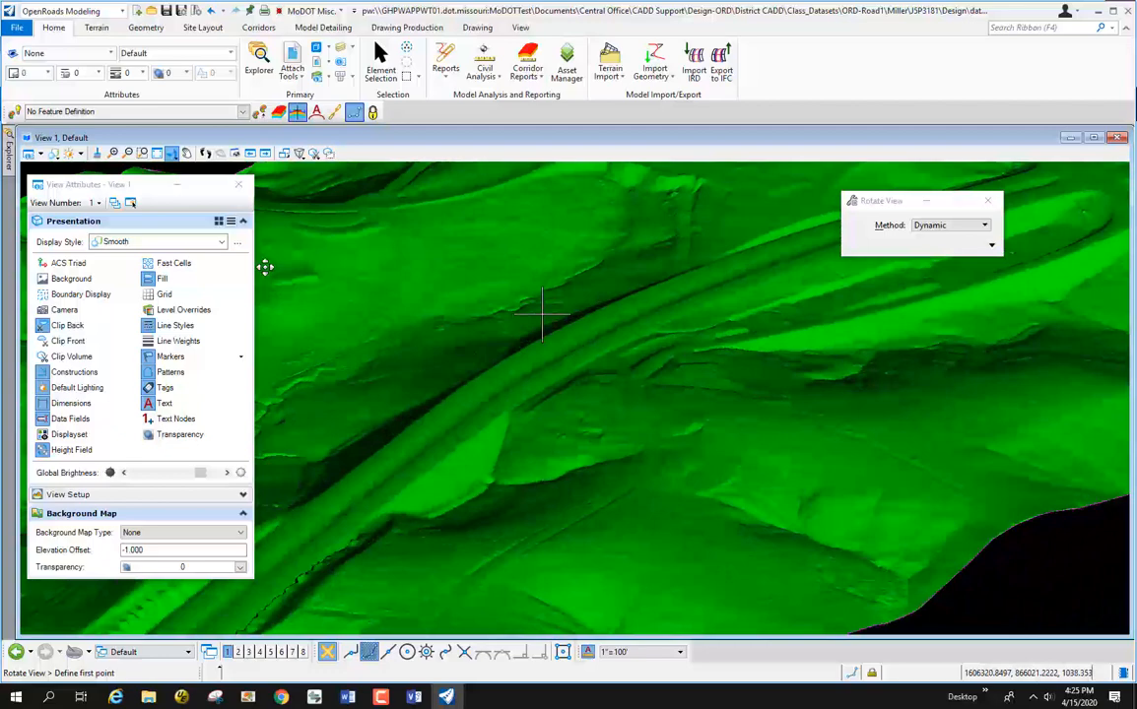
# Set View 1's display style to Wireframe and close its view attributes
pyautogui.click(144, 246)
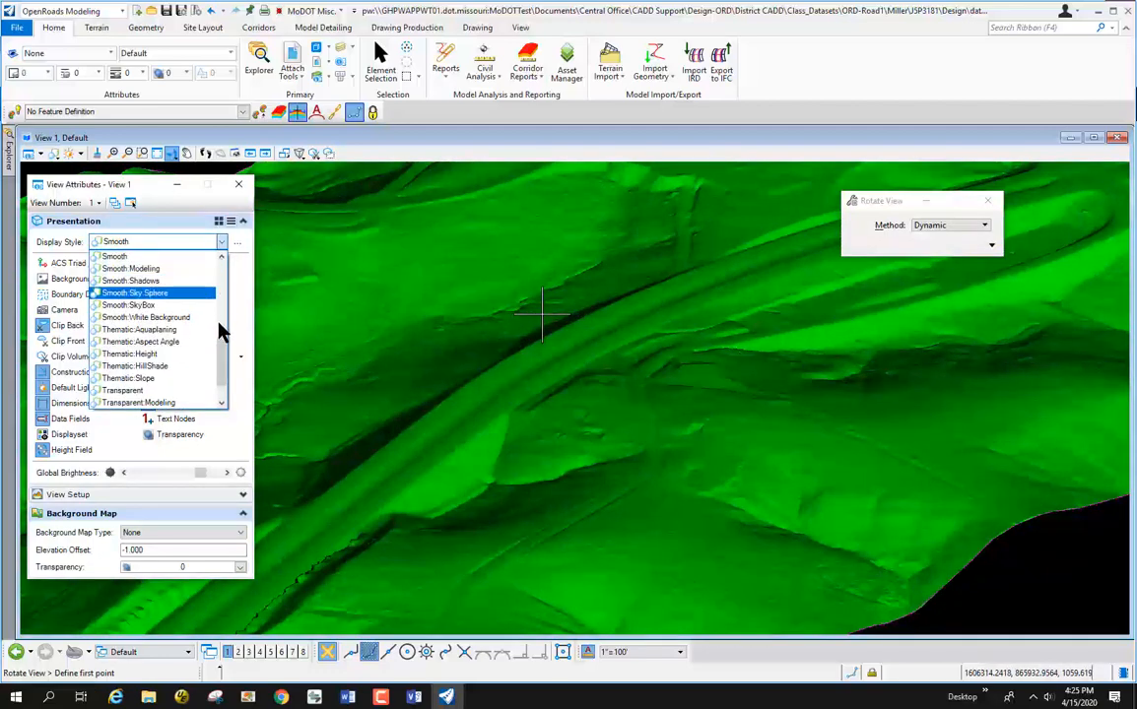
pyautogui.scroll(-1, 222, 355)
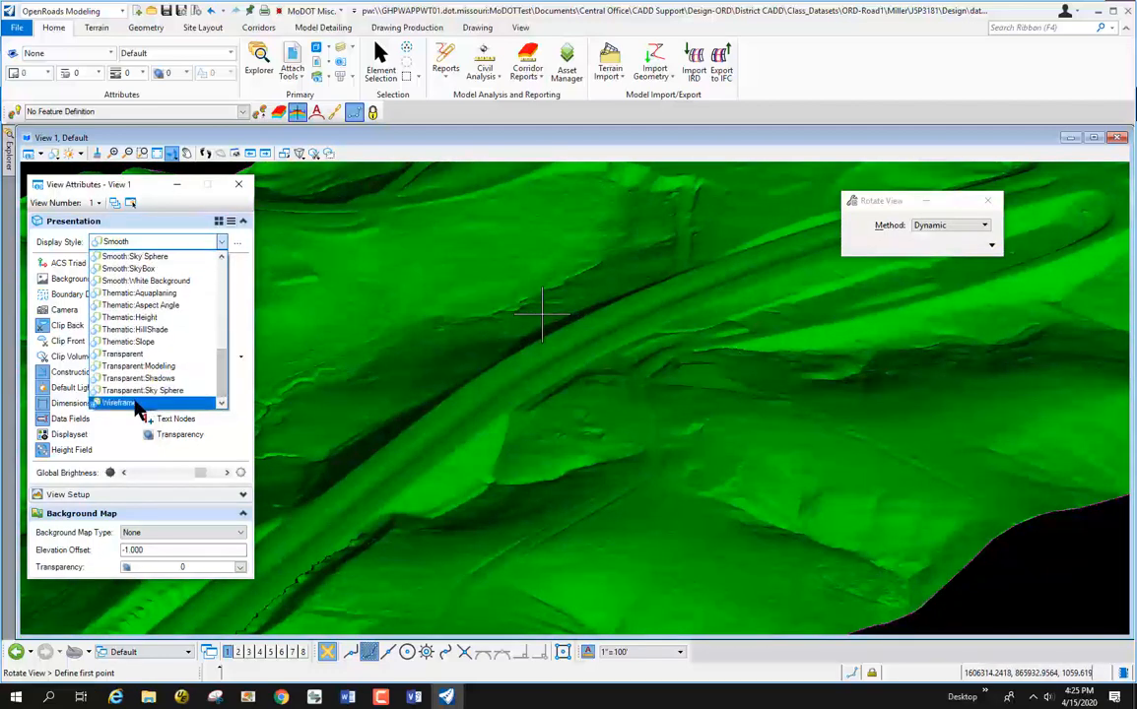
pyautogui.click(136, 403)
pyautogui.click(237, 186)
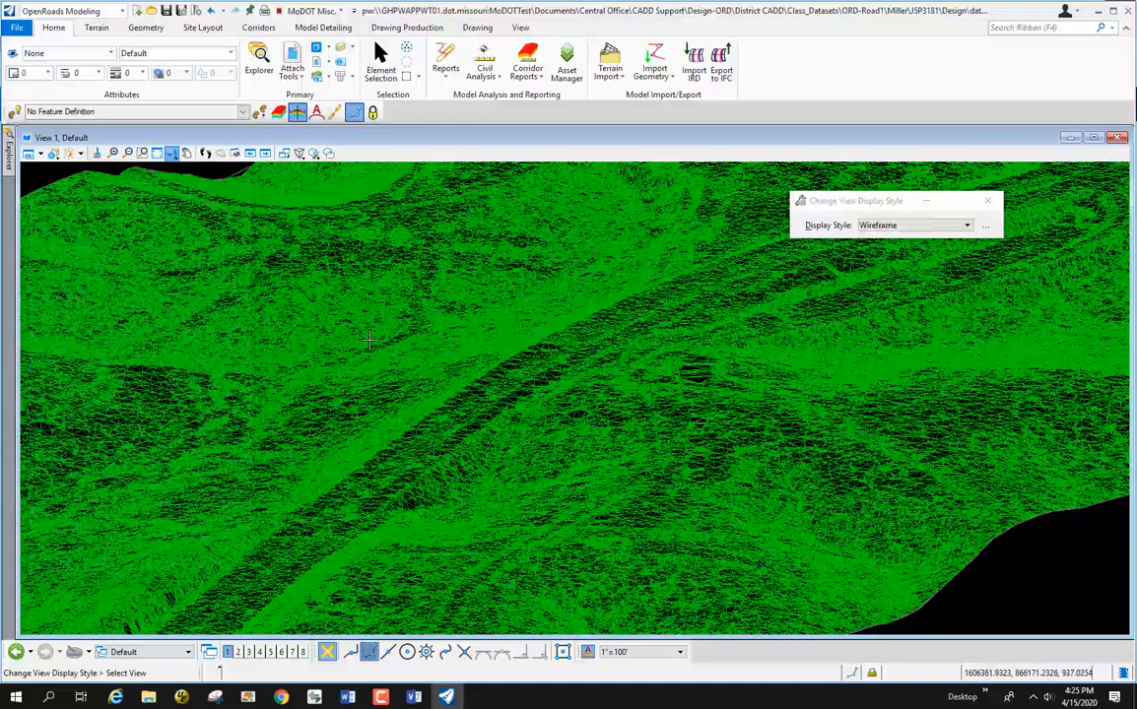
# Return View 1 to the Top orientation with the terrain model in view
pyautogui.click(171, 153)
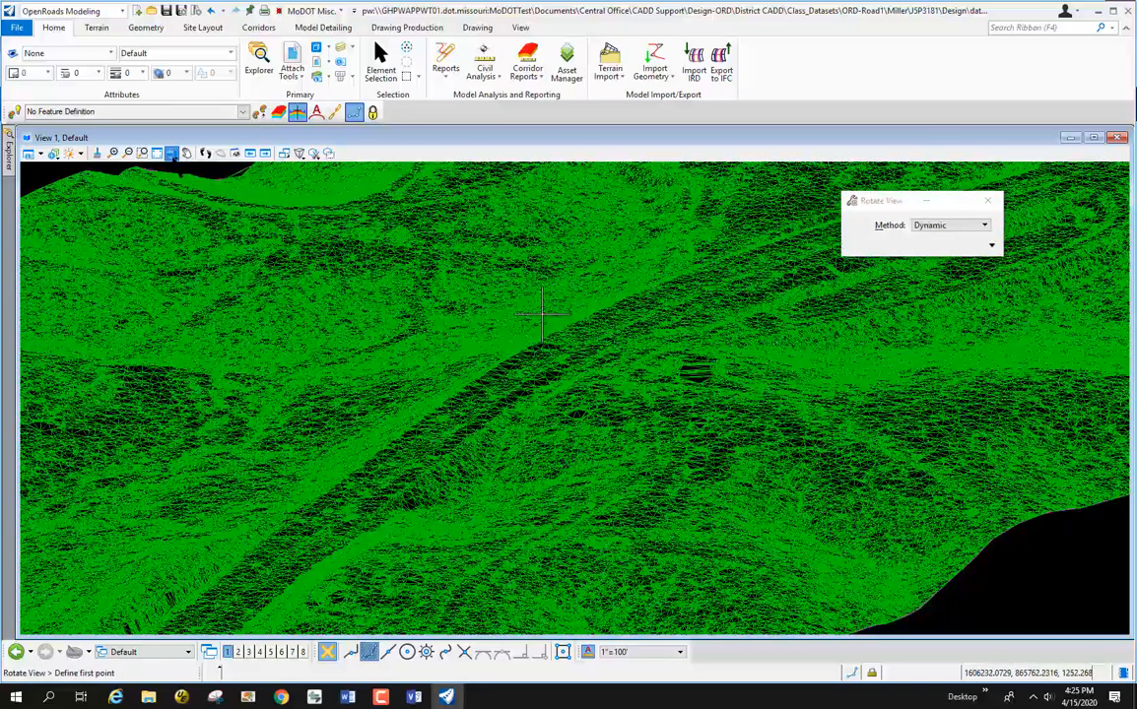
pyautogui.click(960, 227)
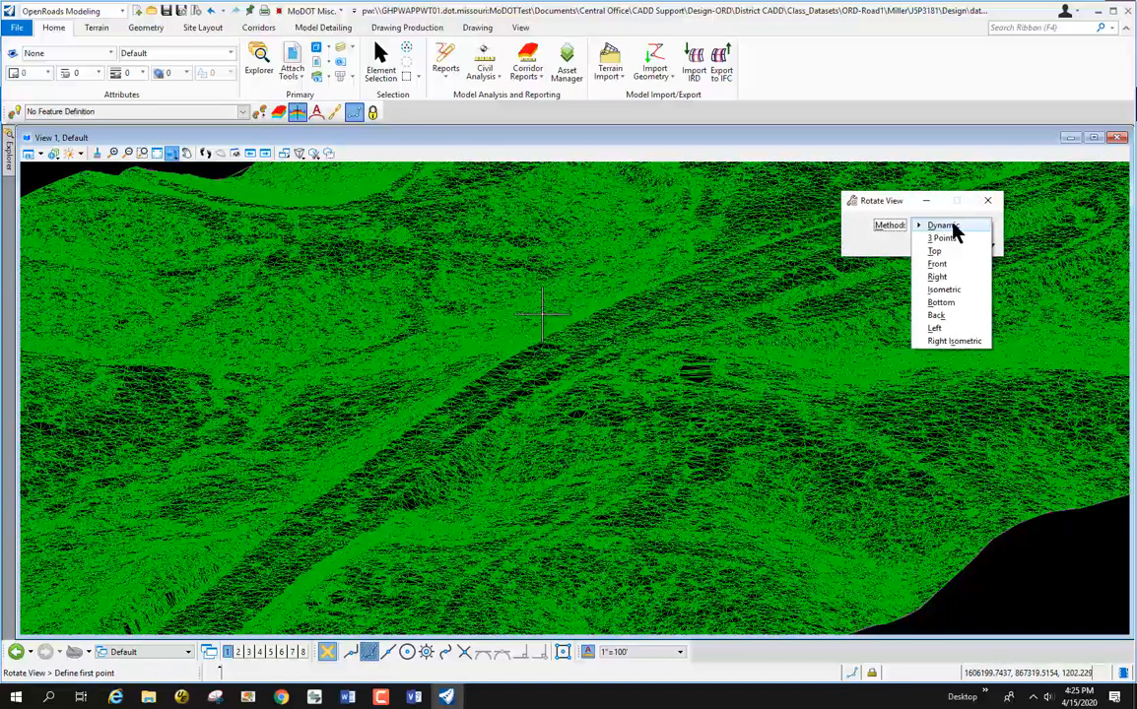
pyautogui.click(948, 253)
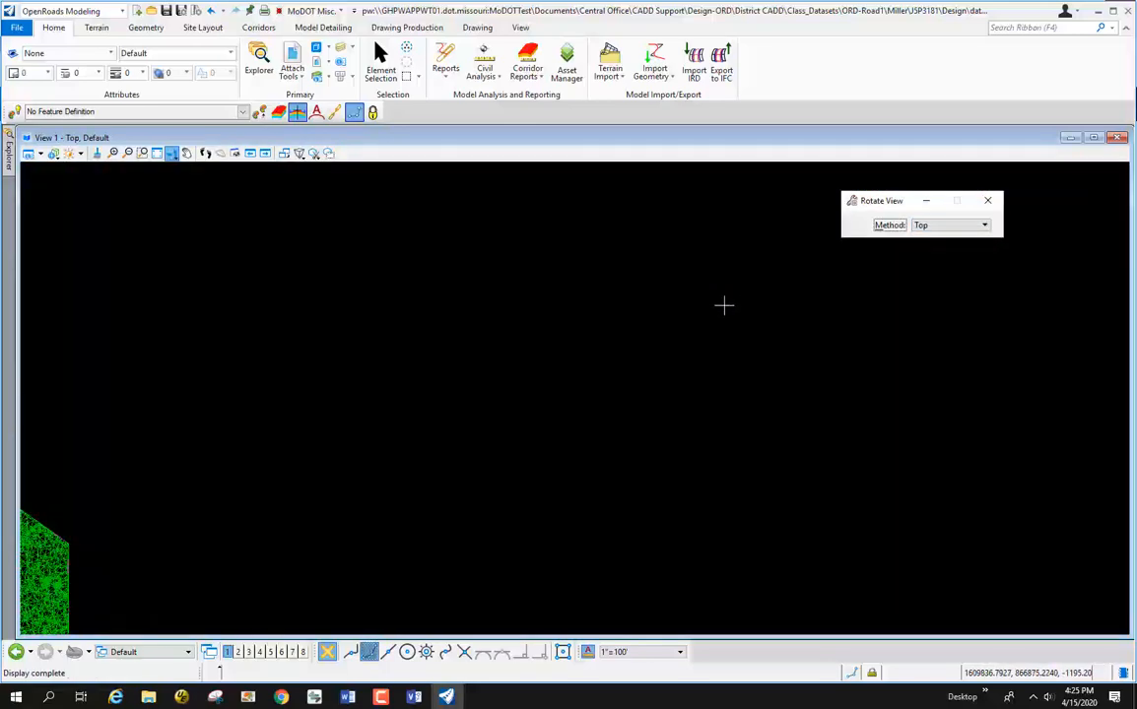
pyautogui.scroll(5, 591, 315)
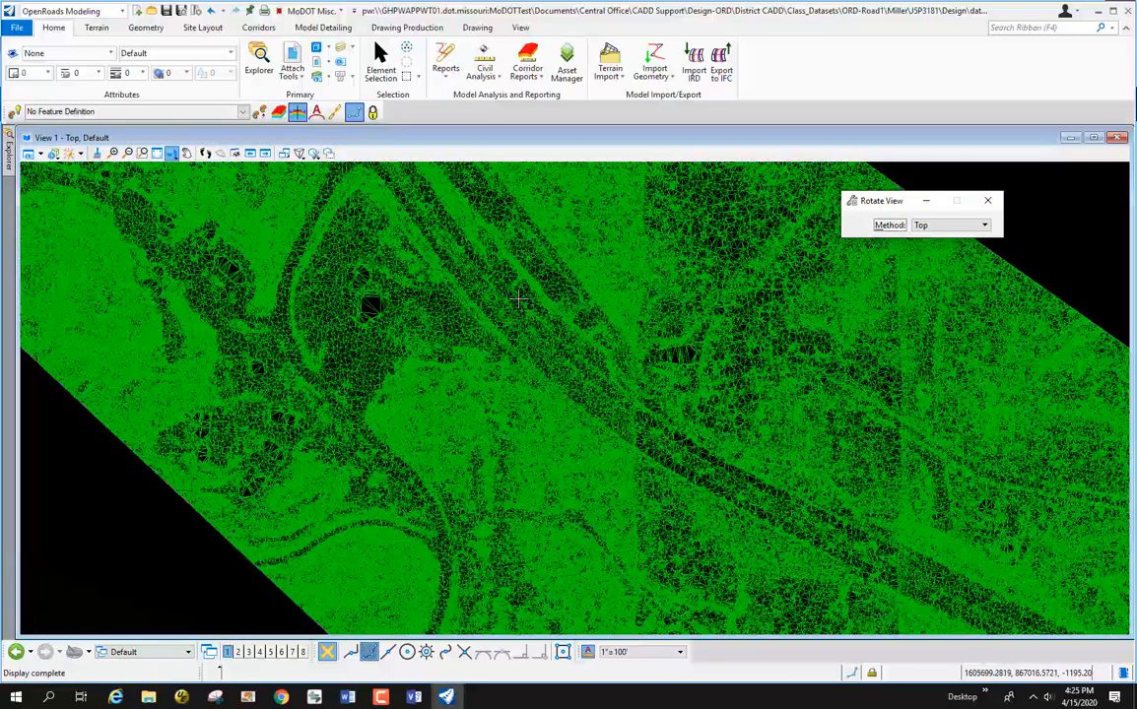
pyautogui.scroll(2, 517, 301)
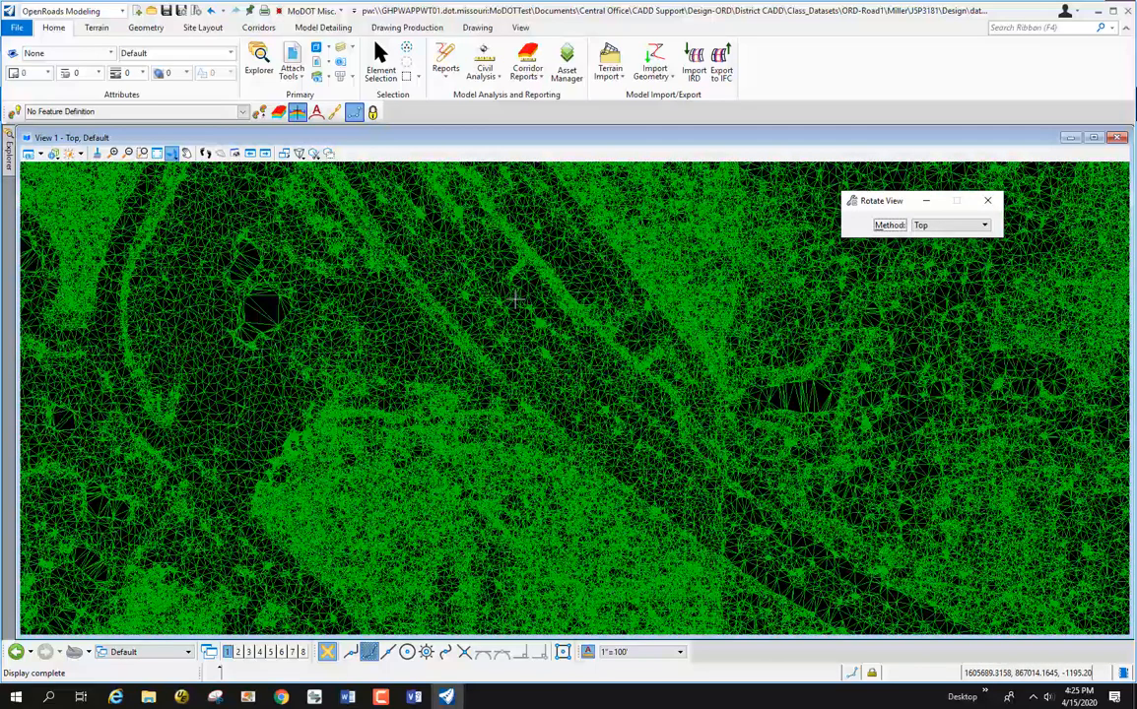
pyautogui.press('Escape')
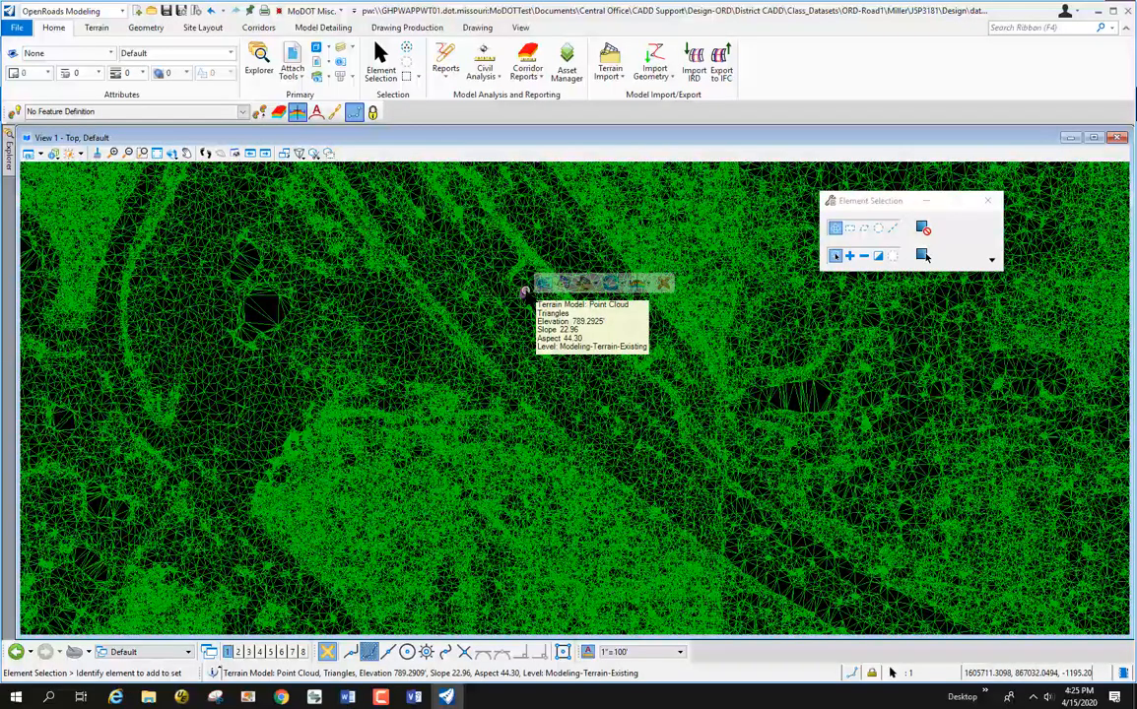
# Select the point cloud terrain model and open the choices for its feature definition
pyautogui.click(524, 291)
pyautogui.scroll(-5, 435, 368)
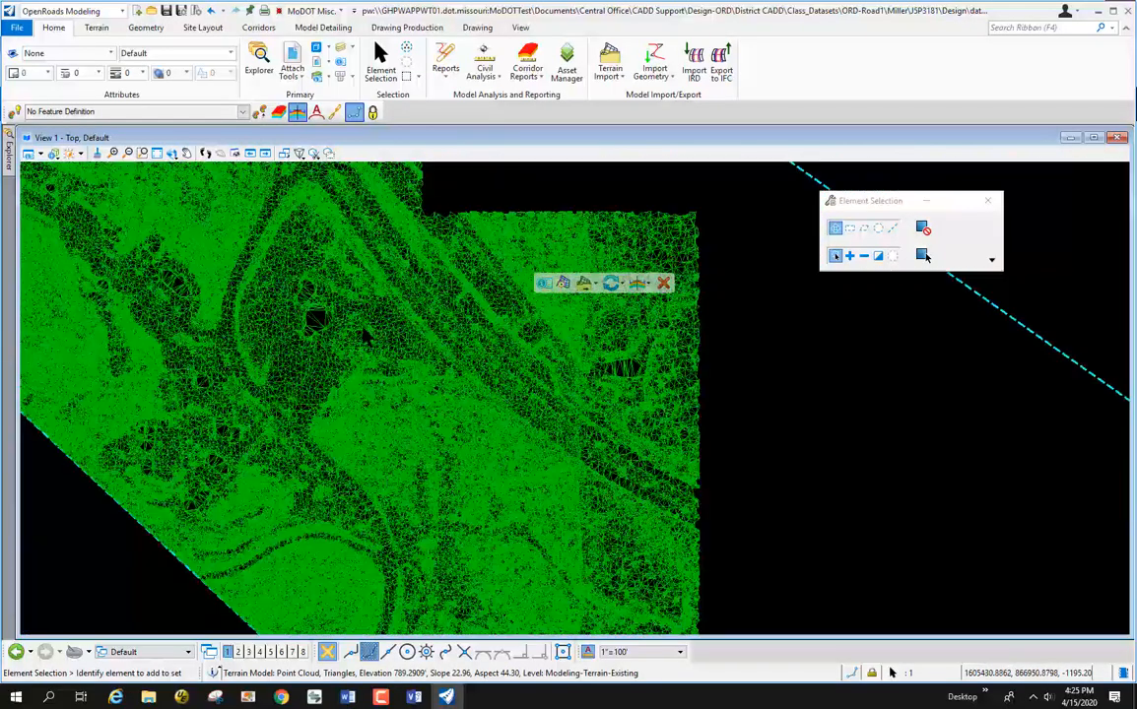
pyautogui.scroll(5, 414, 264)
pyautogui.scroll(3, 393, 301)
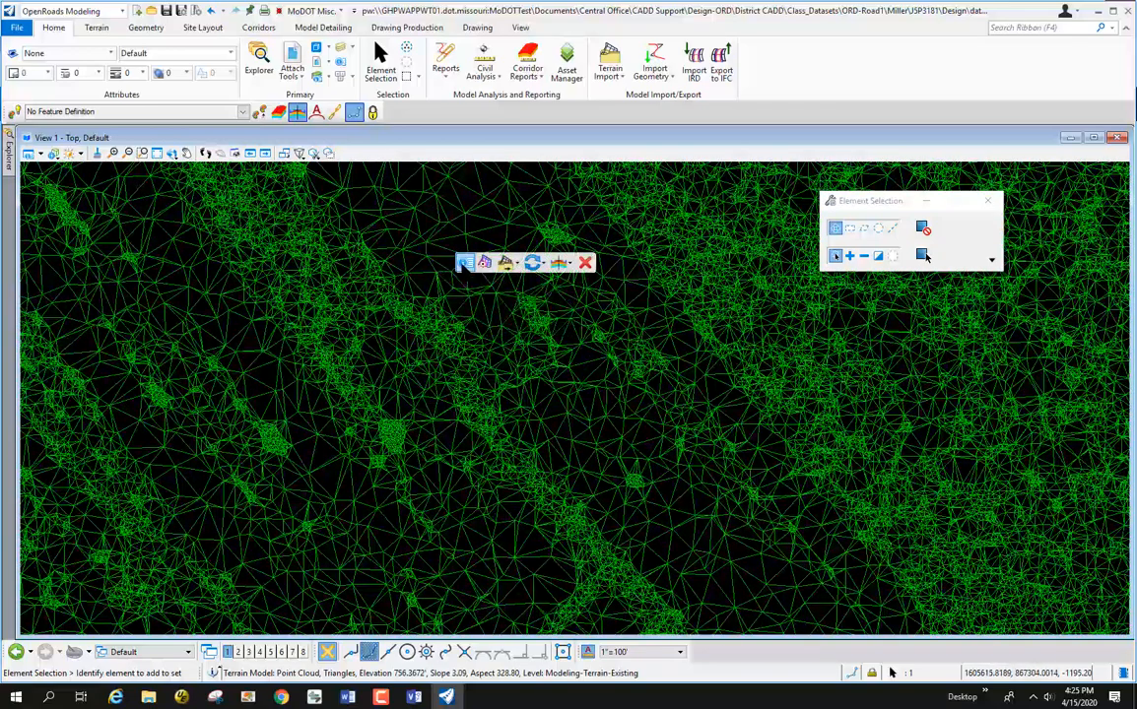
pyautogui.moveTo(464, 264)
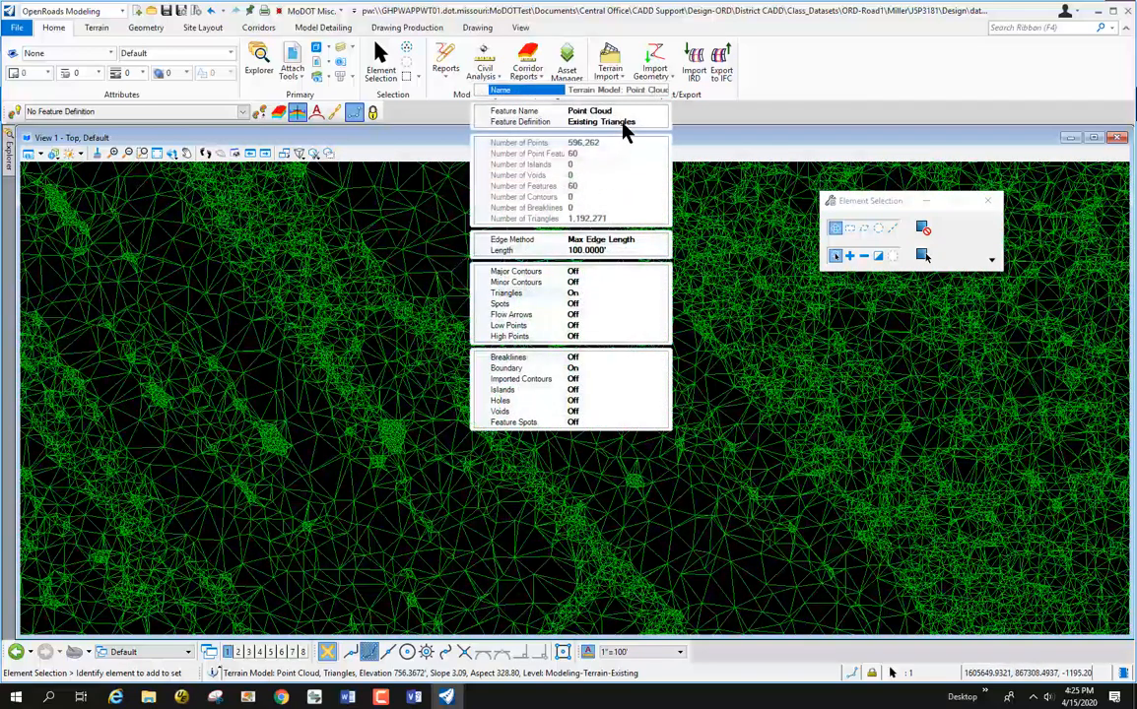
pyautogui.click(623, 122)
pyautogui.click(662, 123)
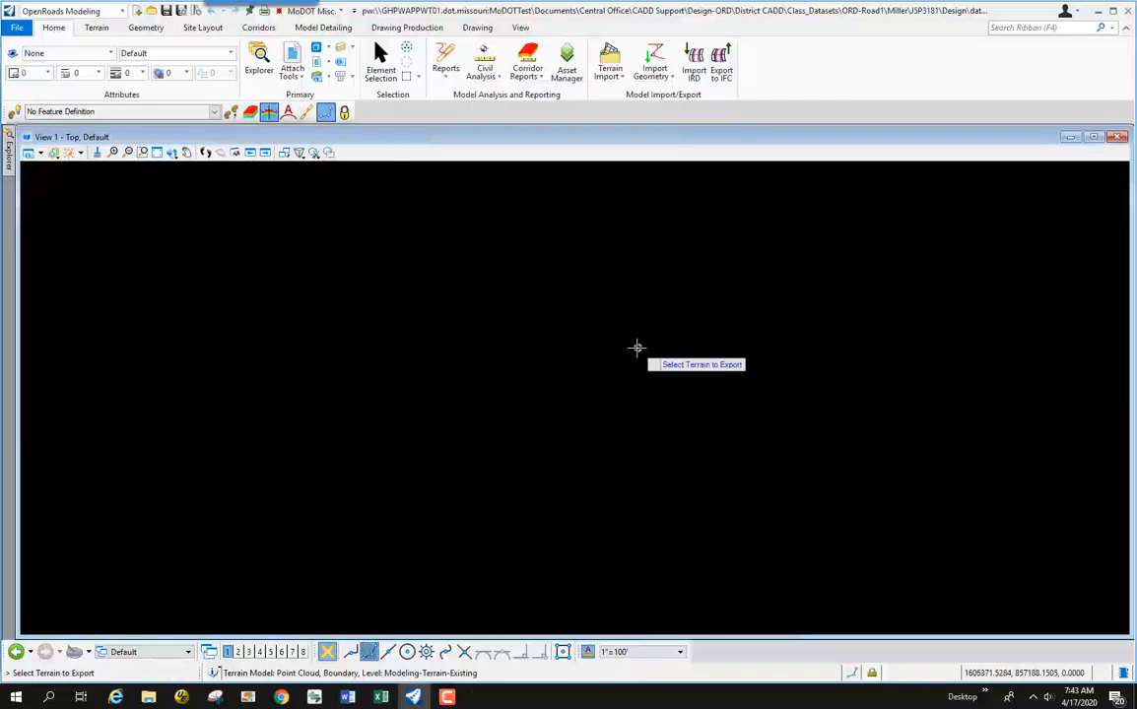
pyautogui.scroll(-3, 530, 412)
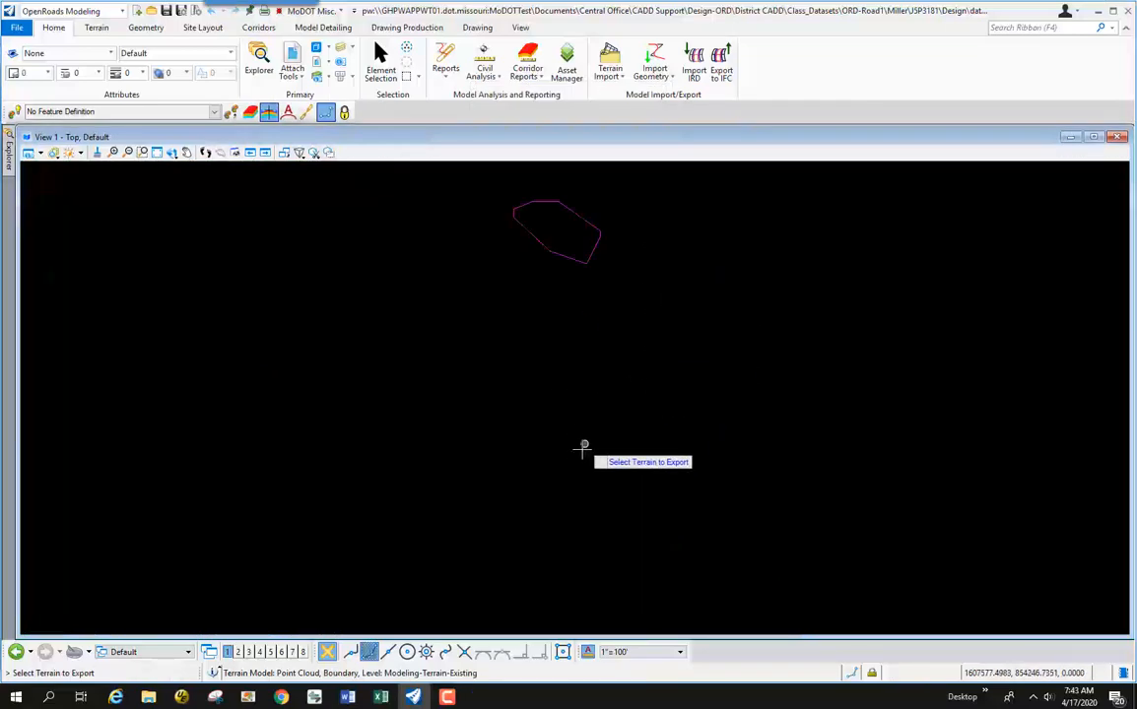
pyautogui.scroll(-3, 578, 392)
pyautogui.scroll(6, 578, 386)
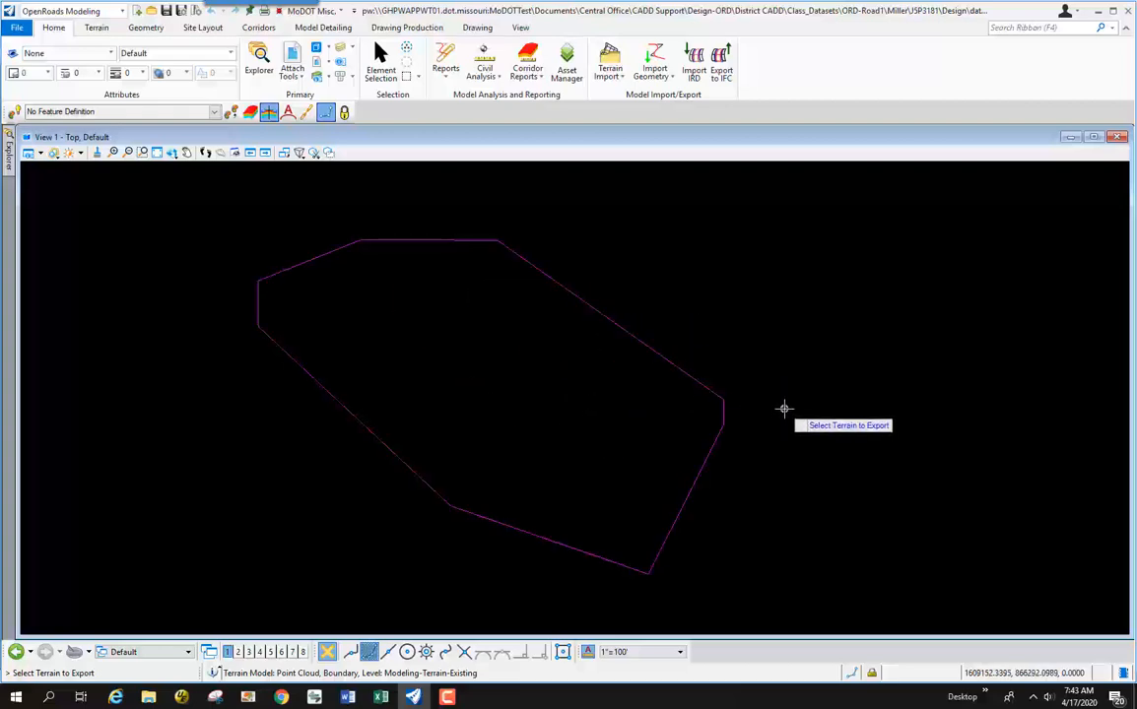
pyautogui.press('Escape')
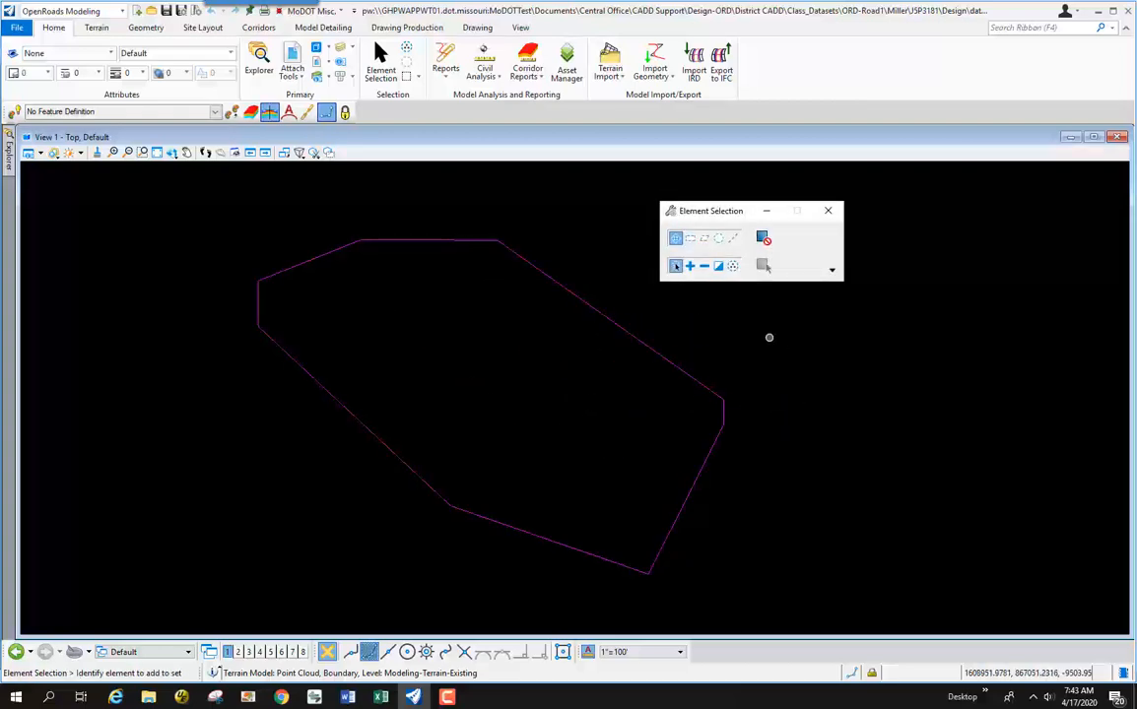
# Select the point cloud terrain model by its boundary and start exporting it in LandXML format
pyautogui.click(657, 353)
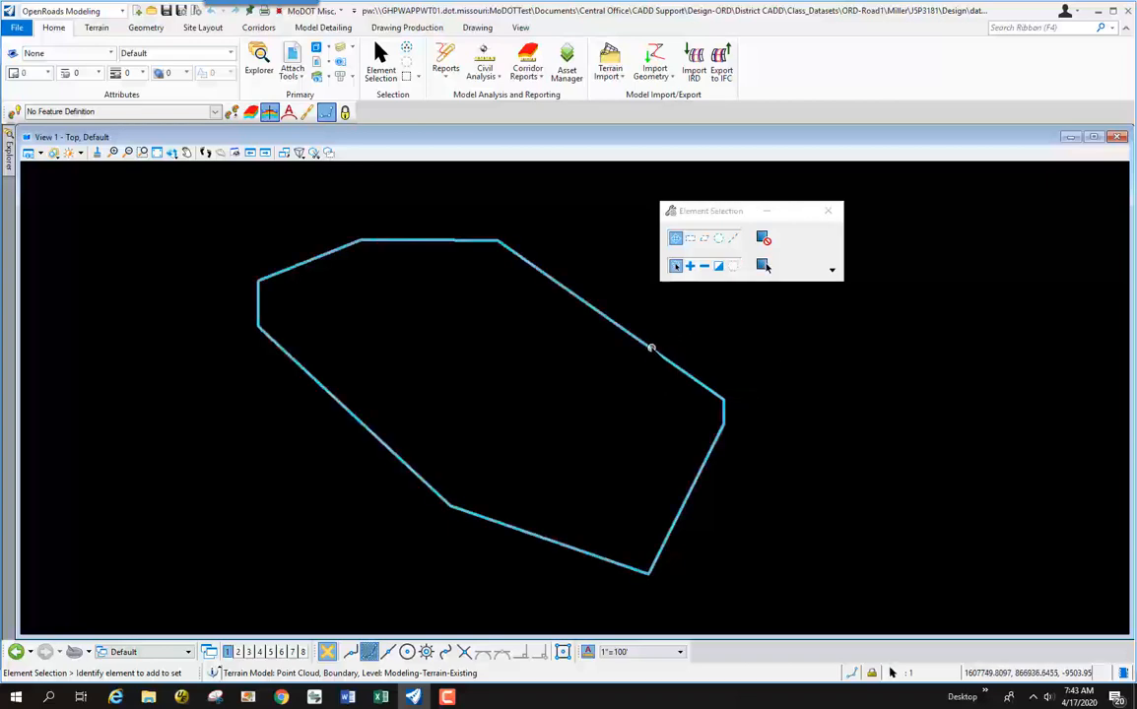
pyautogui.moveTo(651, 348)
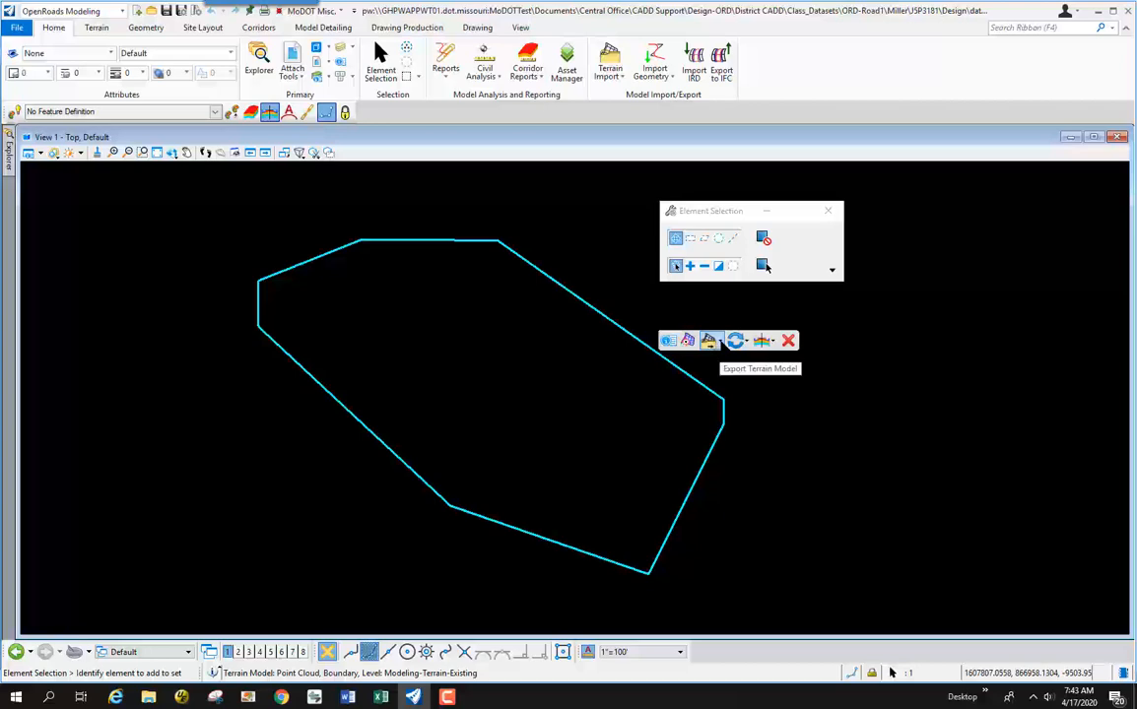
pyautogui.click(710, 341)
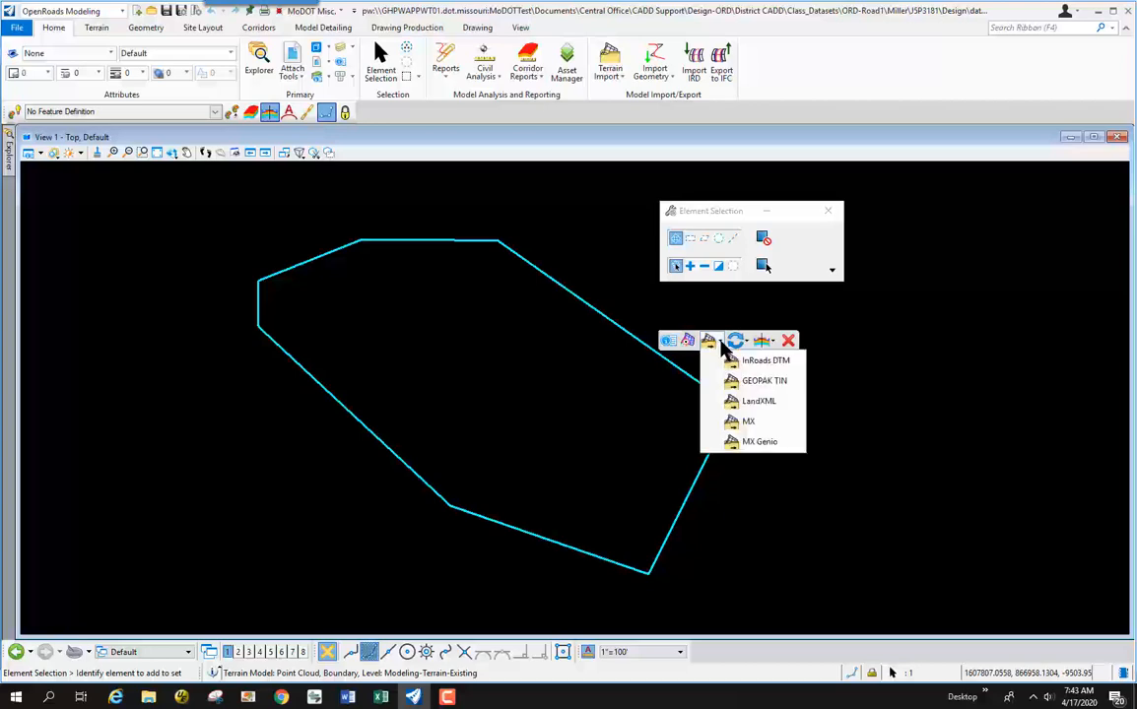
pyautogui.click(766, 409)
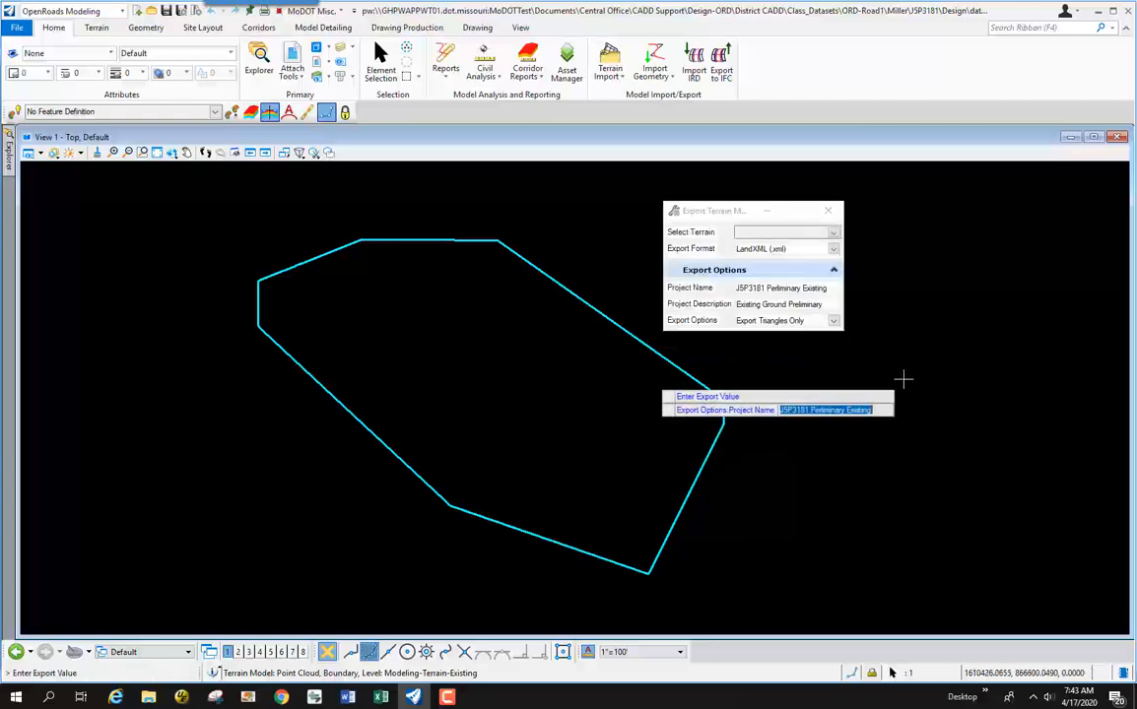
pyautogui.press('Return')
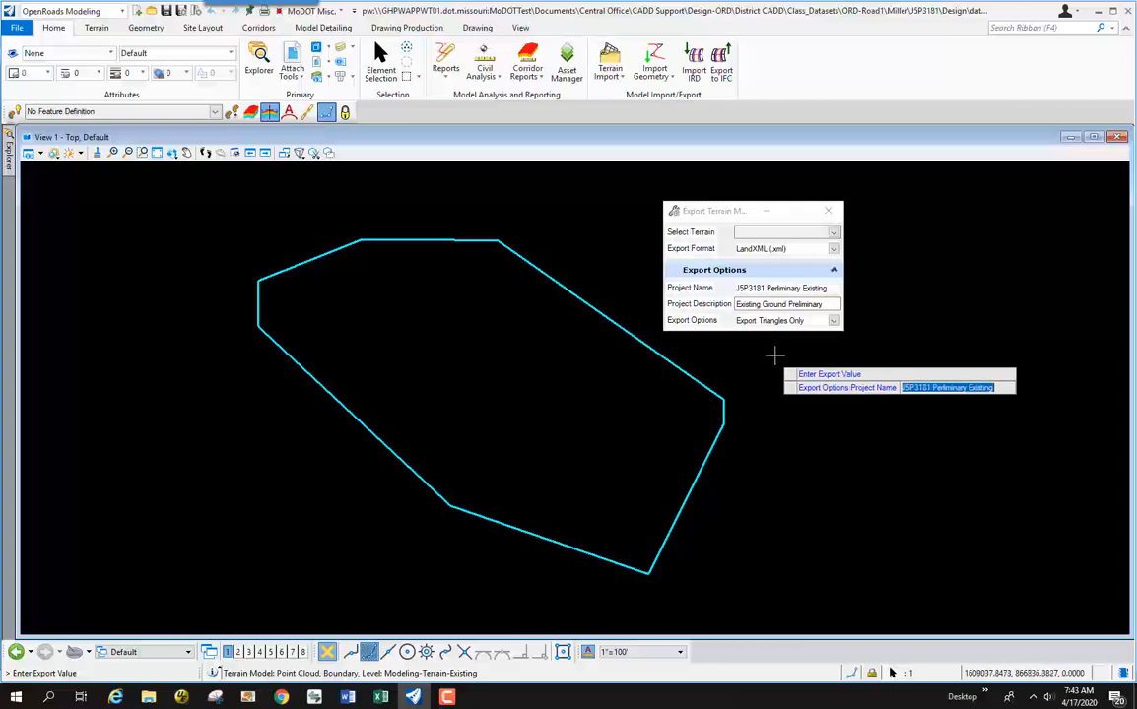
# Copy the project name J5P3181 Perliminary Existing and accept the export values, with description Existing Ground Preliminary and option Export Triangles Only
pyautogui.moveTo(829, 287); pyautogui.dragTo(731, 288)
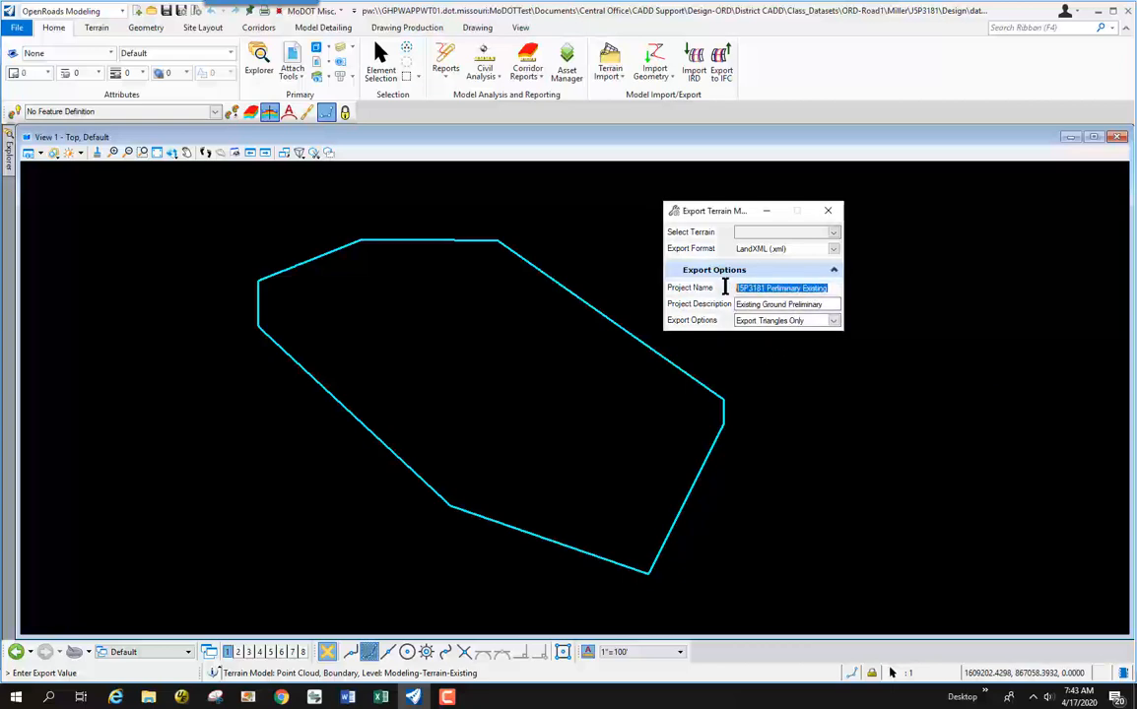
pyautogui.rightClick(756, 288)
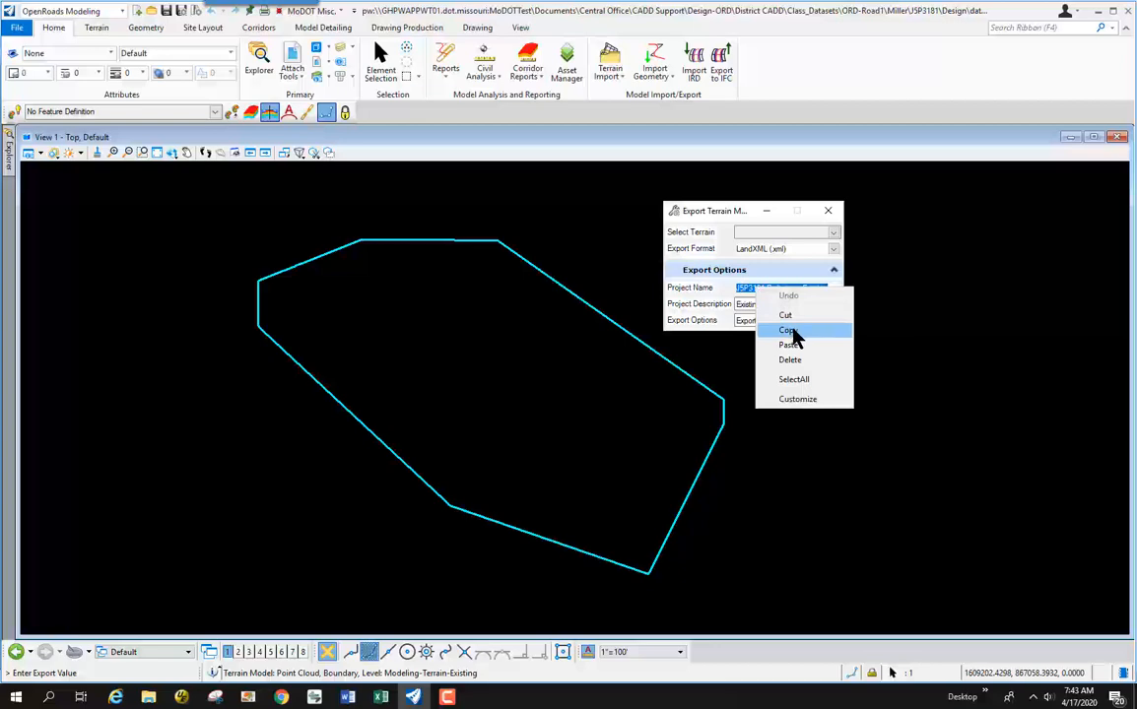
pyautogui.click(790, 331)
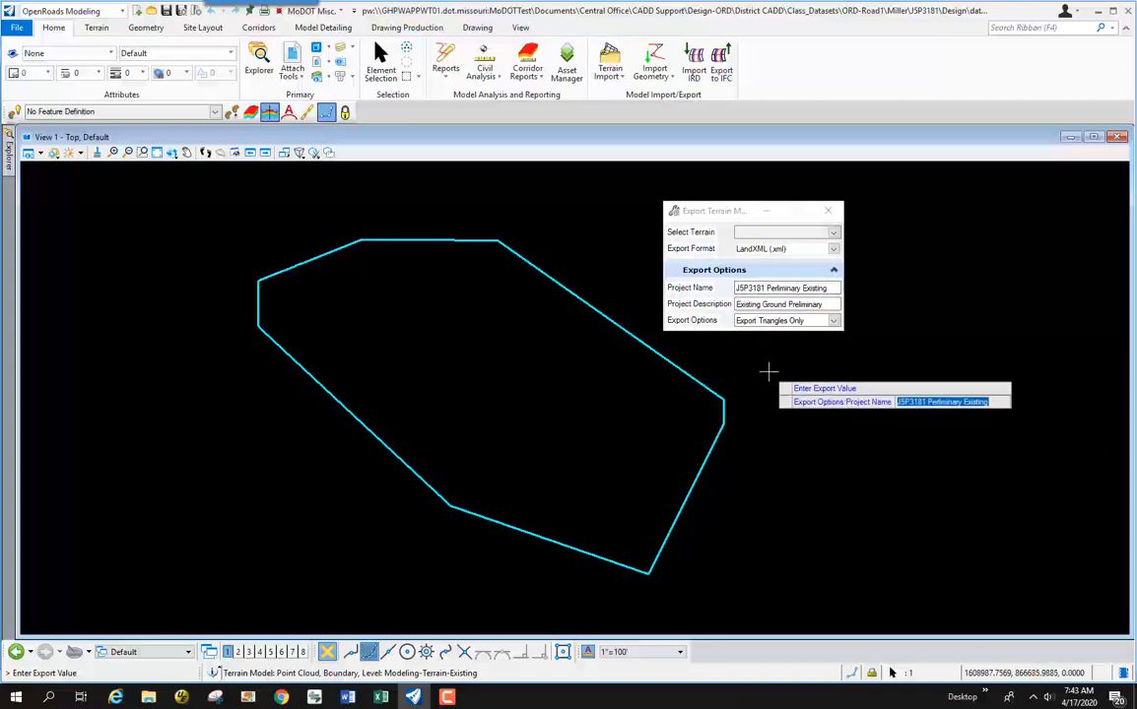
pyautogui.click(769, 370)
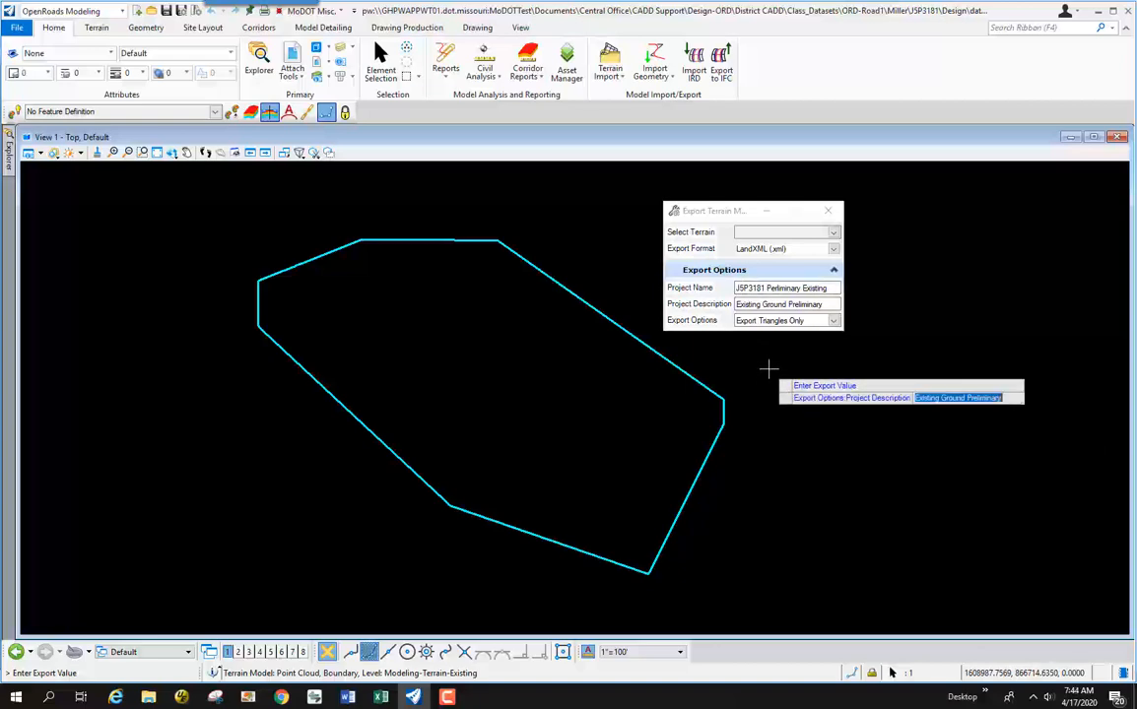
pyautogui.click(768, 370)
pyautogui.click(769, 368)
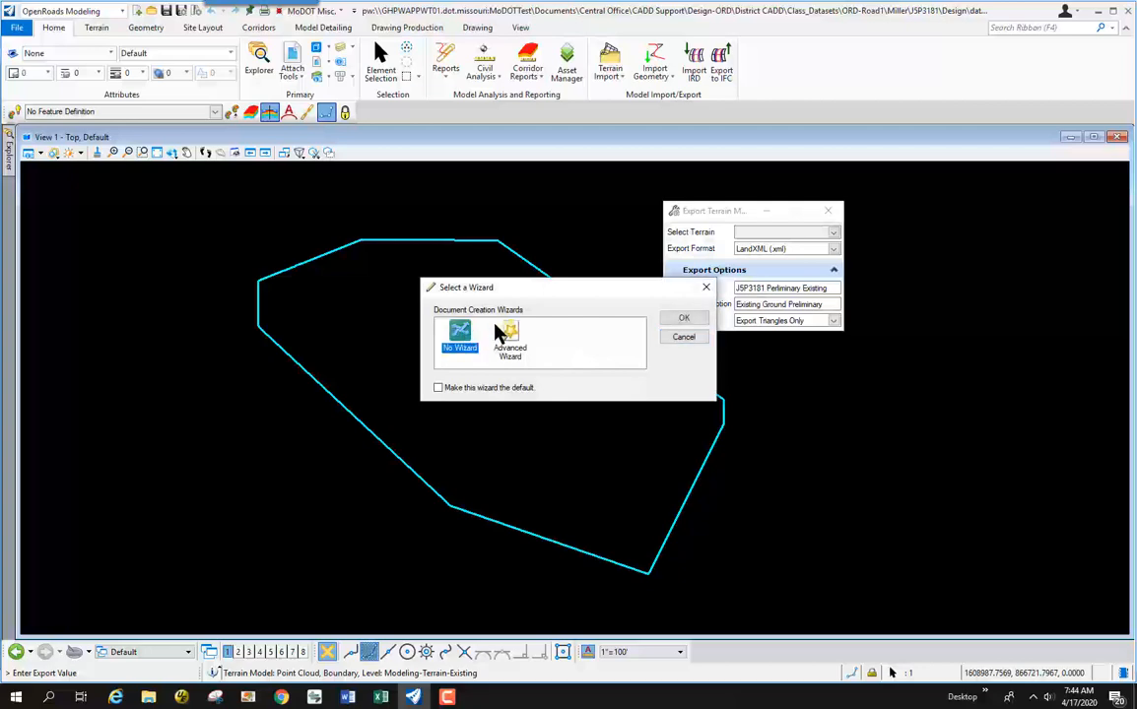
# Create the export document with No Wizard and name it J5P3181 Perliminary Existing.xml using the copied project name
pyautogui.click(682, 319)
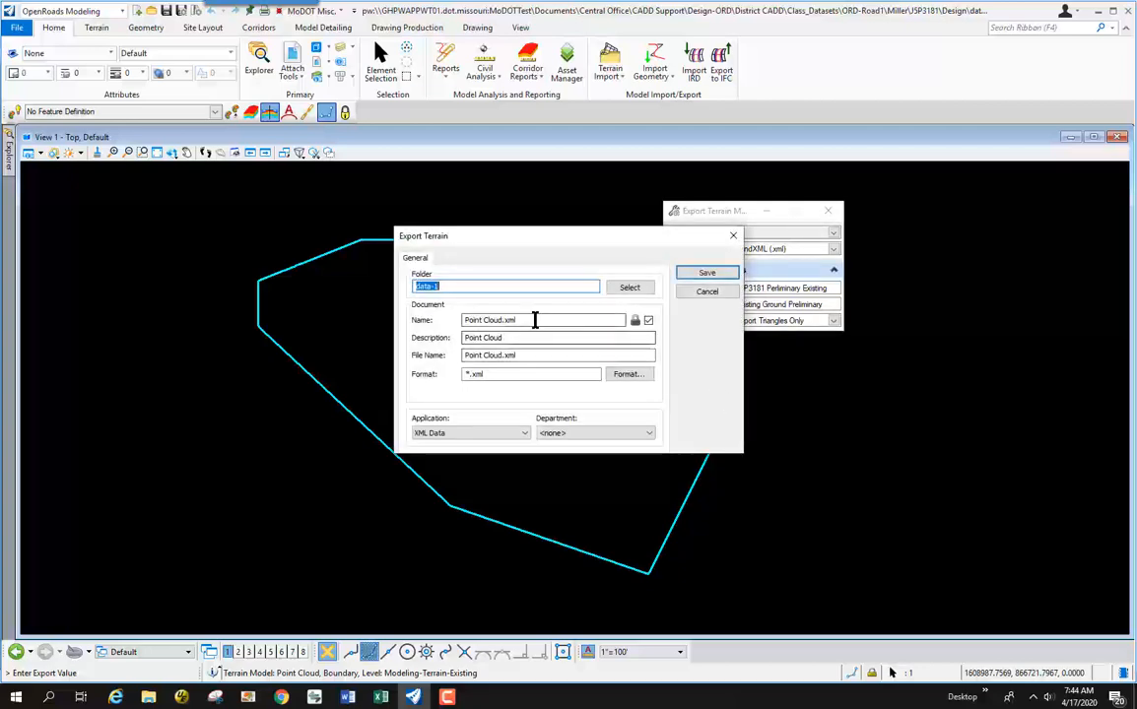
pyautogui.moveTo(535, 320); pyautogui.dragTo(441, 317)
pyautogui.rightClick(487, 318)
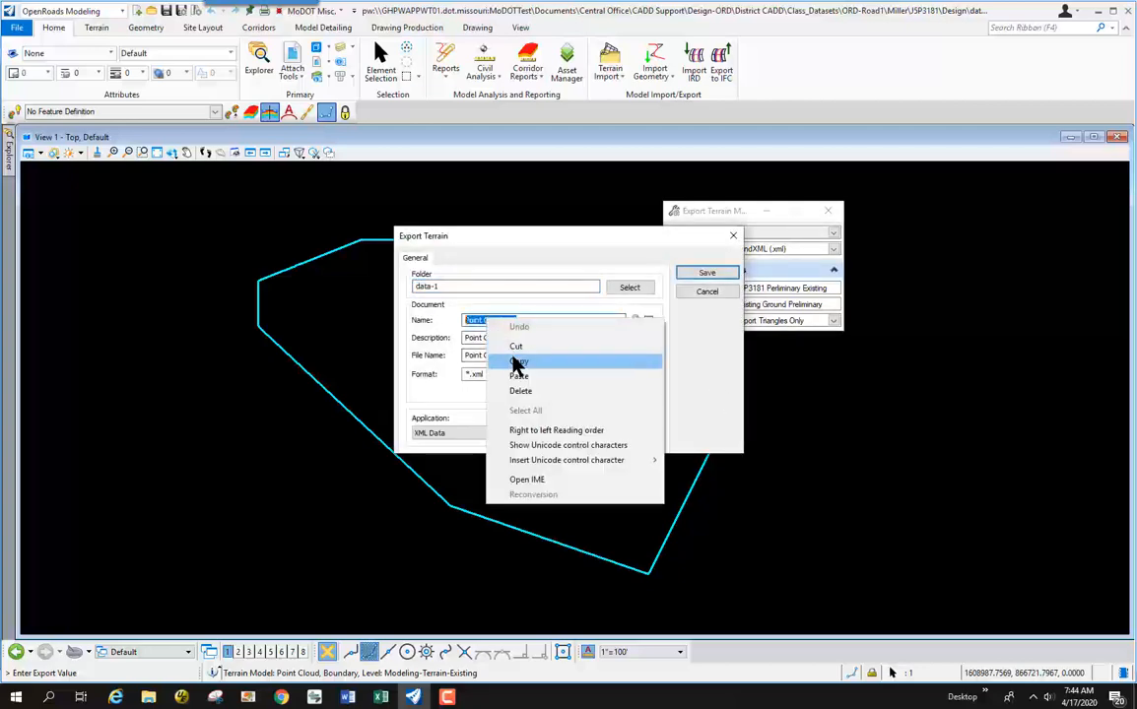
pyautogui.click(519, 375)
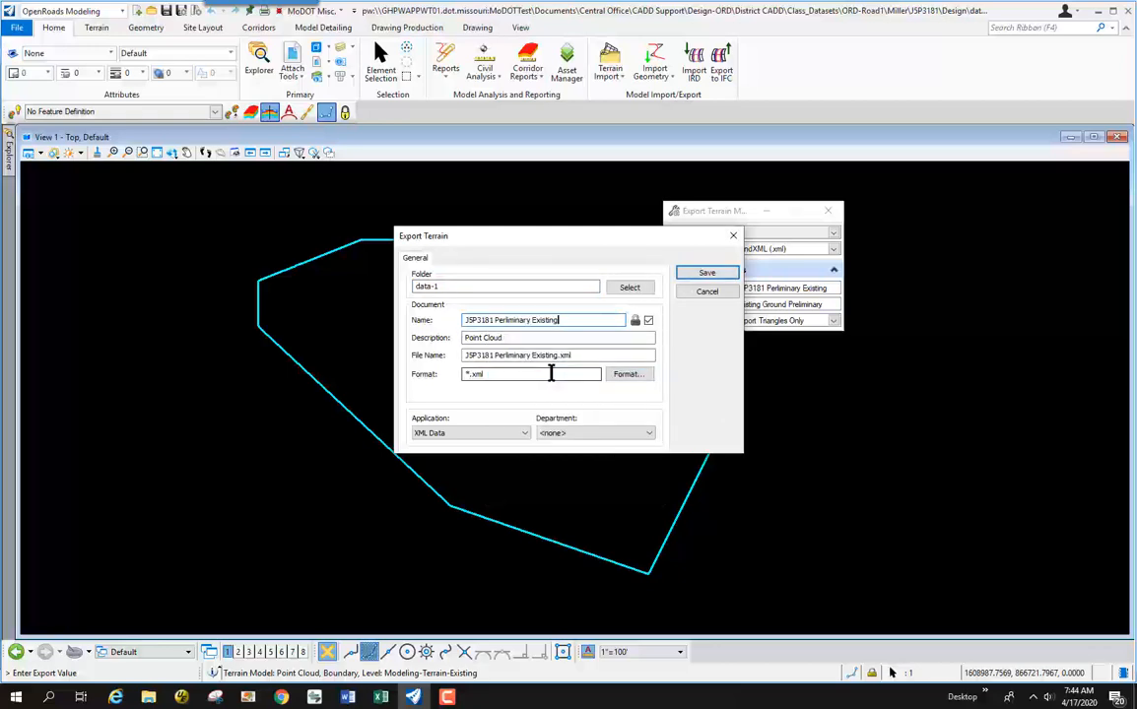
pyautogui.write('.xml')
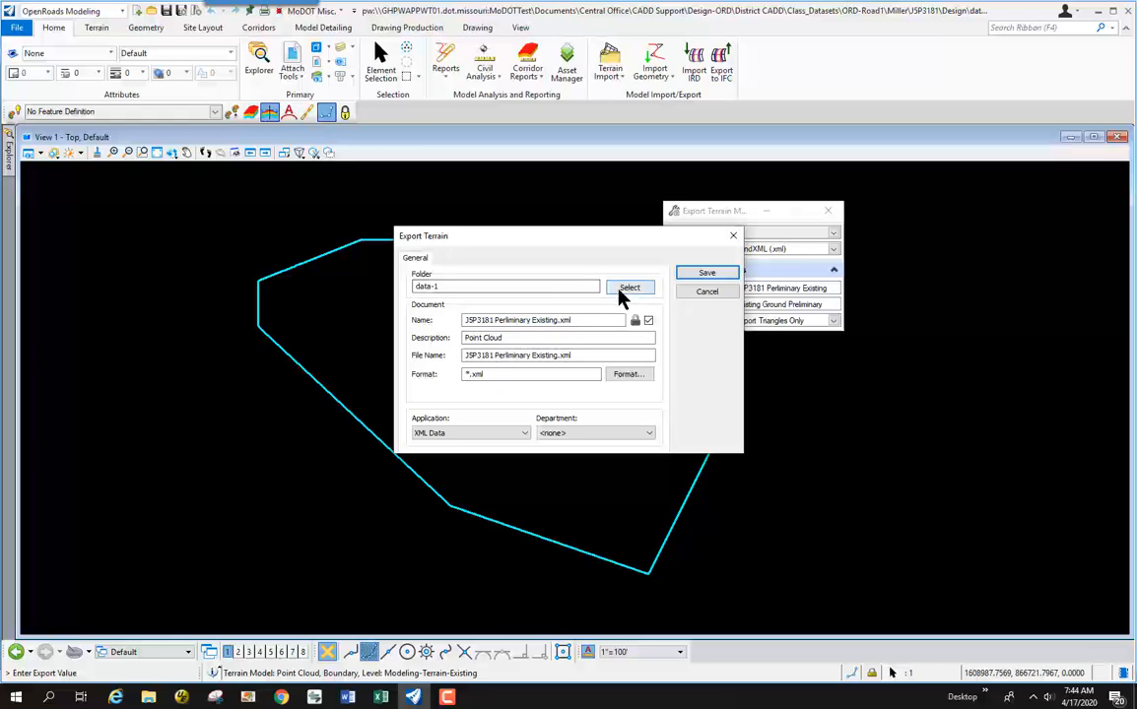
# Save and check in the exported terrain XML document in the data-1 folder, and switch to ProjectWise Explorer
pyautogui.click(703, 274)
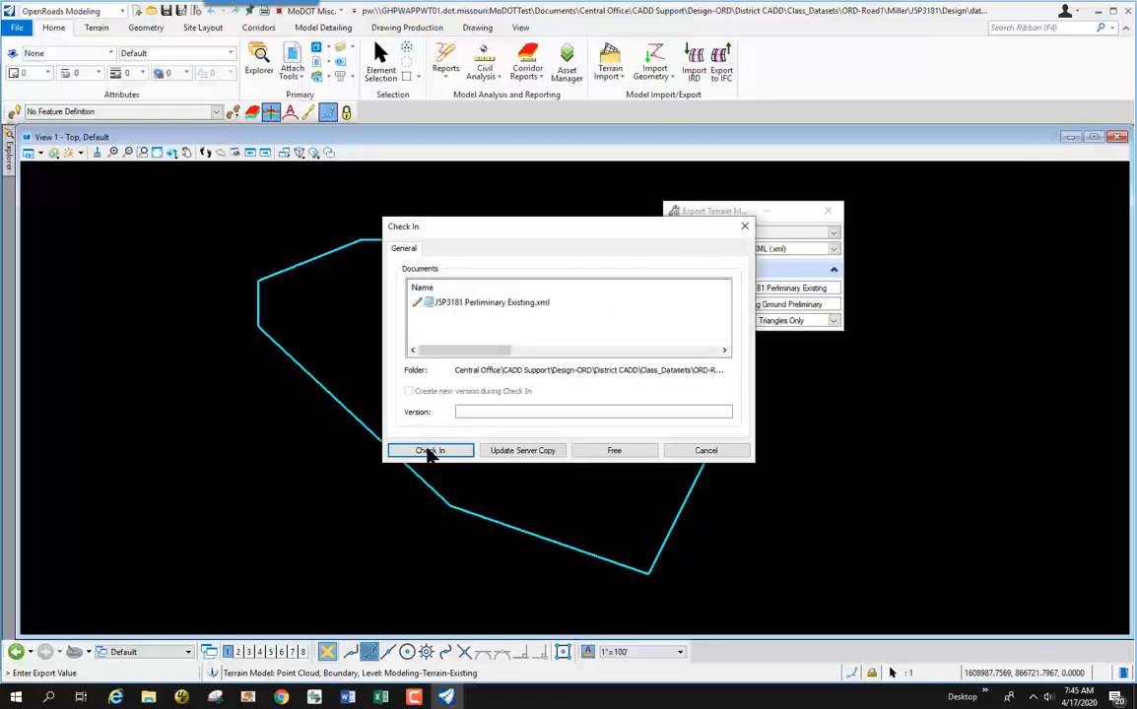
pyautogui.click(429, 452)
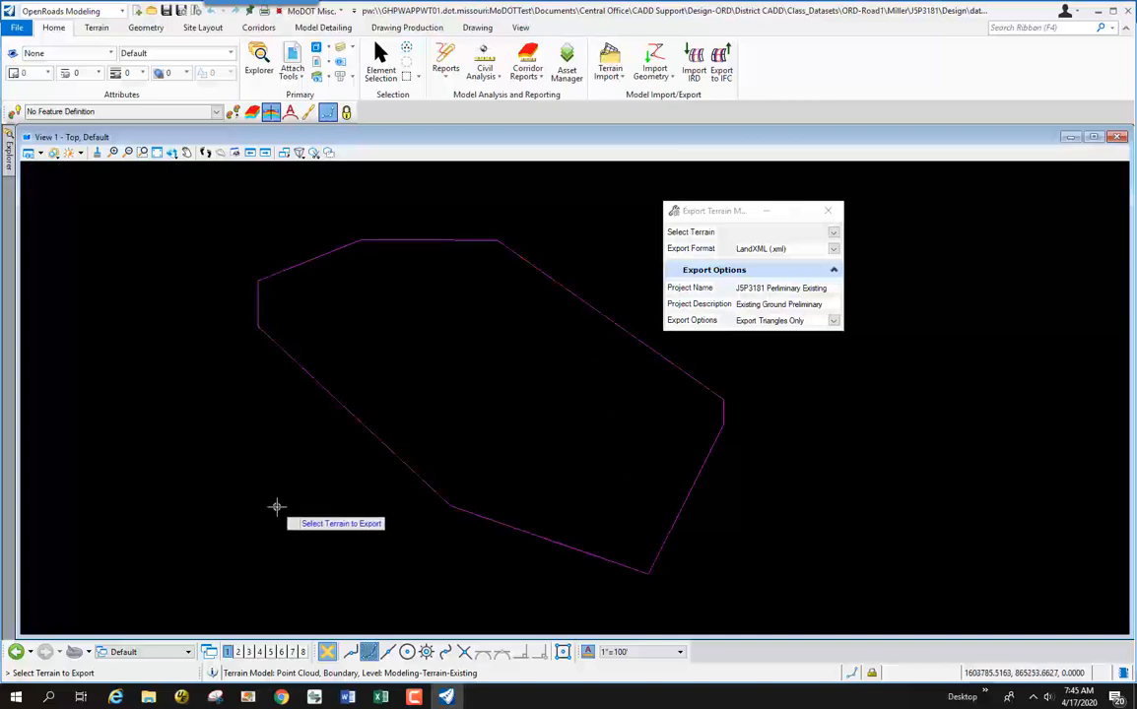
pyautogui.click(225, 571)
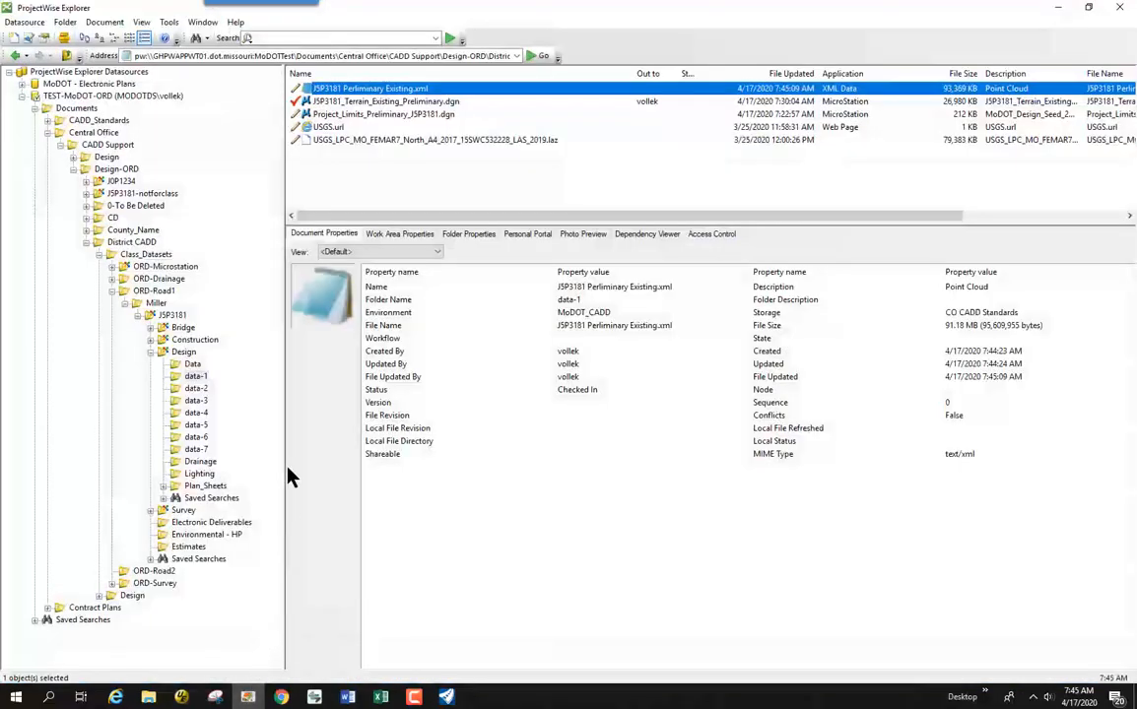